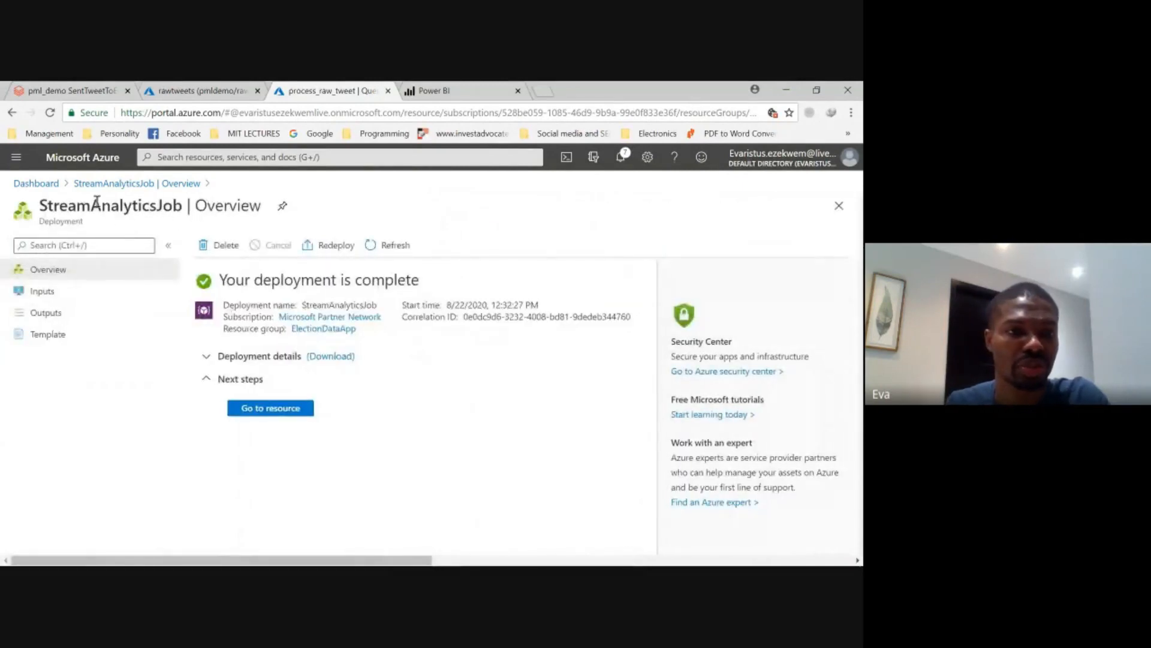
- Open the query editor of the process_raw_tweet Stream Analytics job from the dashboard and enlarge the preview pane beneath the query
{"action": "left_click", "coordinate": [57, 183]}
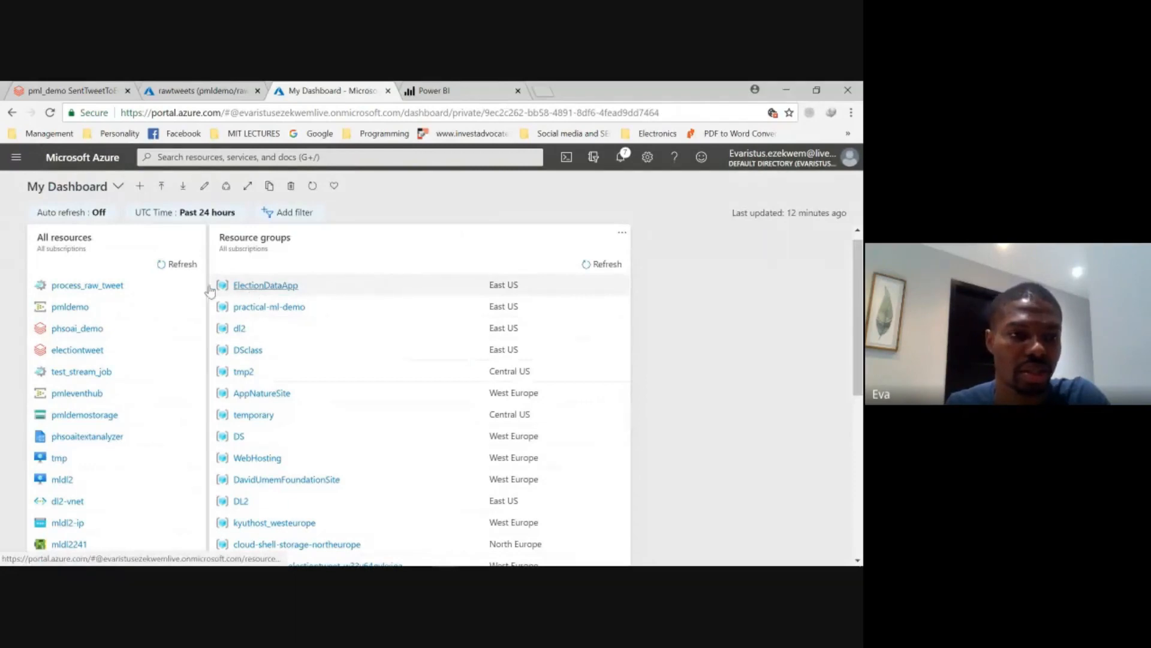
{"action": "left_click", "coordinate": [88, 285]}
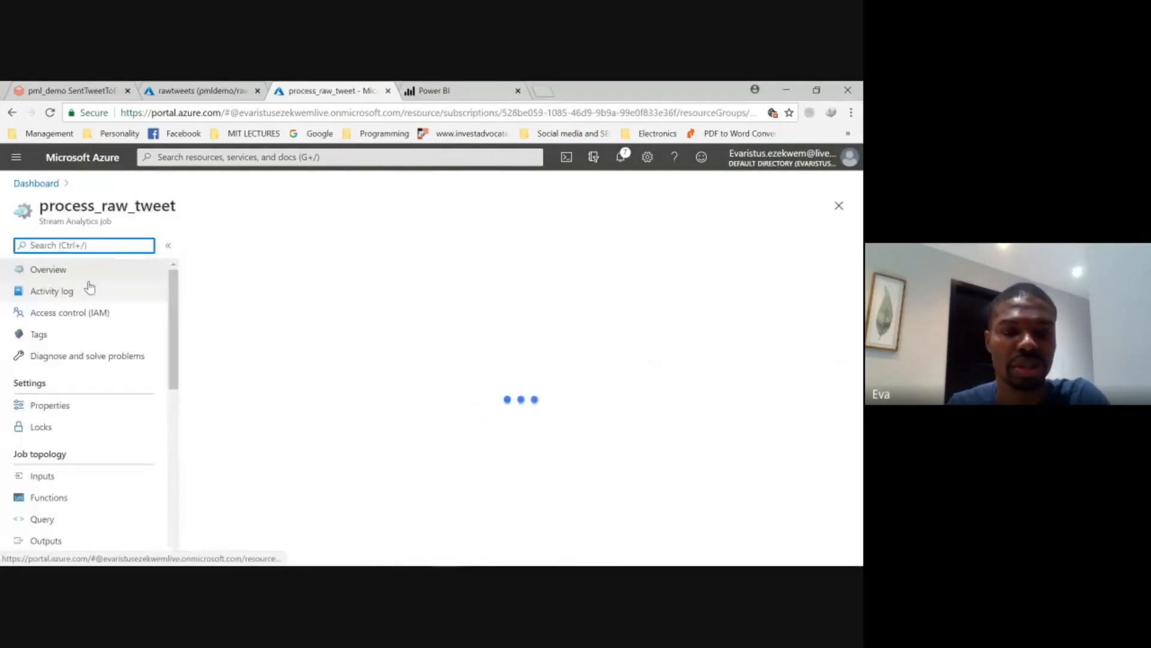
{"action": "scroll", "coordinate": [429, 408], "scroll_direction": "down", "scroll_amount": 3}
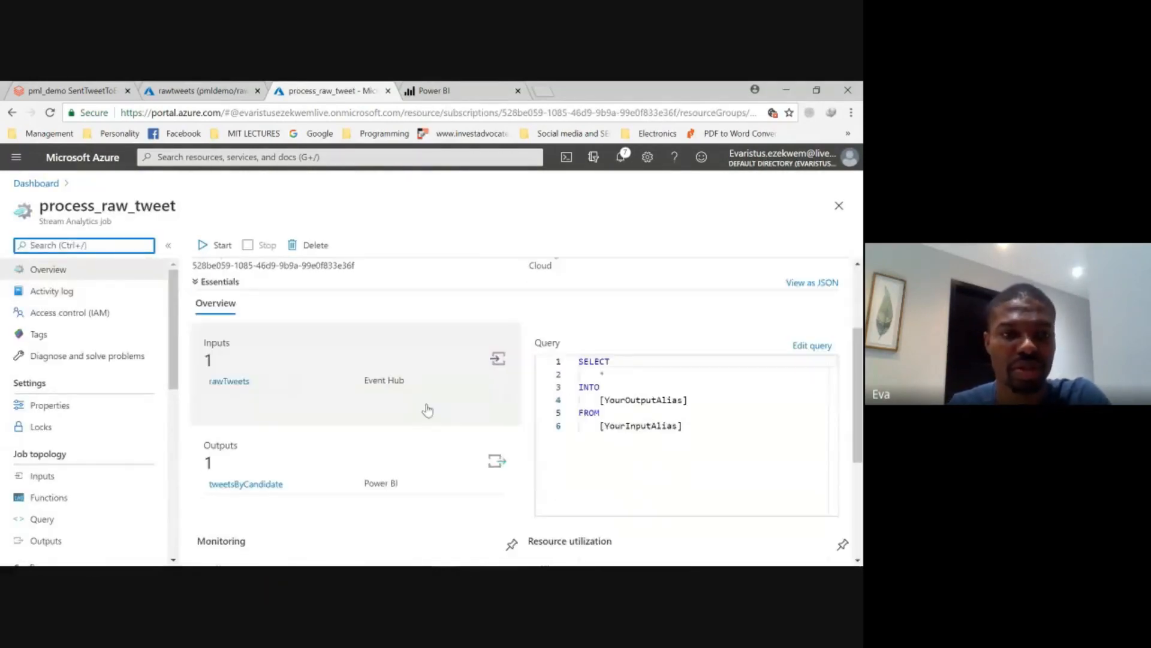
{"action": "scroll", "coordinate": [54, 395], "scroll_direction": "down", "scroll_amount": 3}
{"action": "left_click", "coordinate": [52, 387]}
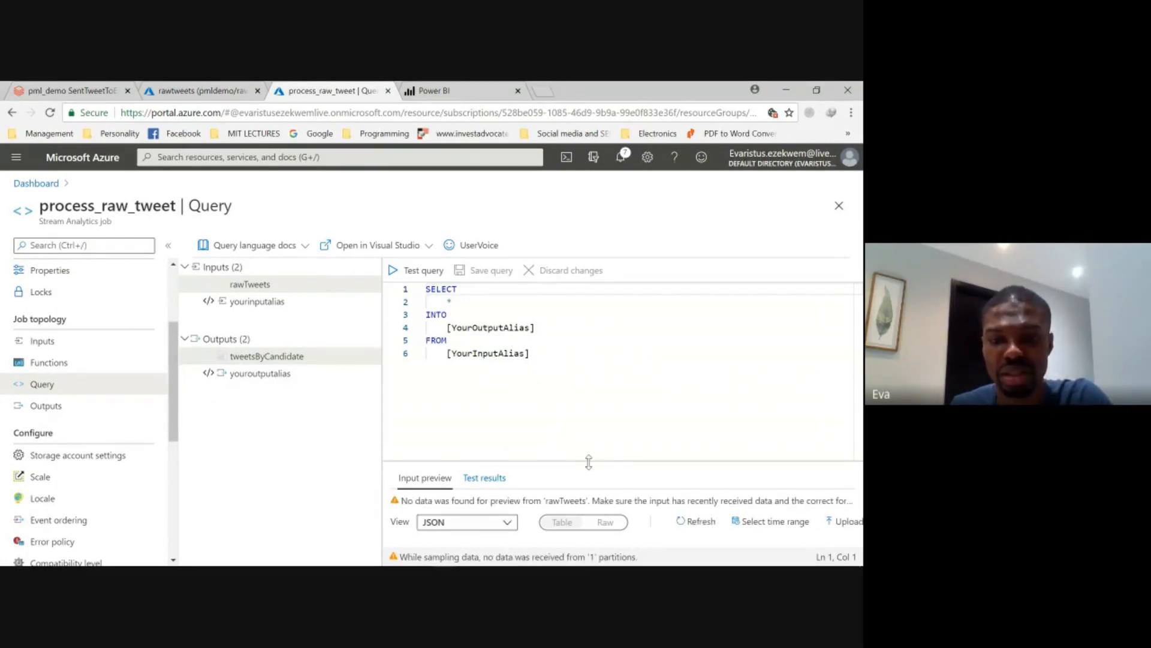
{"action": "left_click_drag", "start_coordinate": [589, 462], "coordinate": [597, 410]}
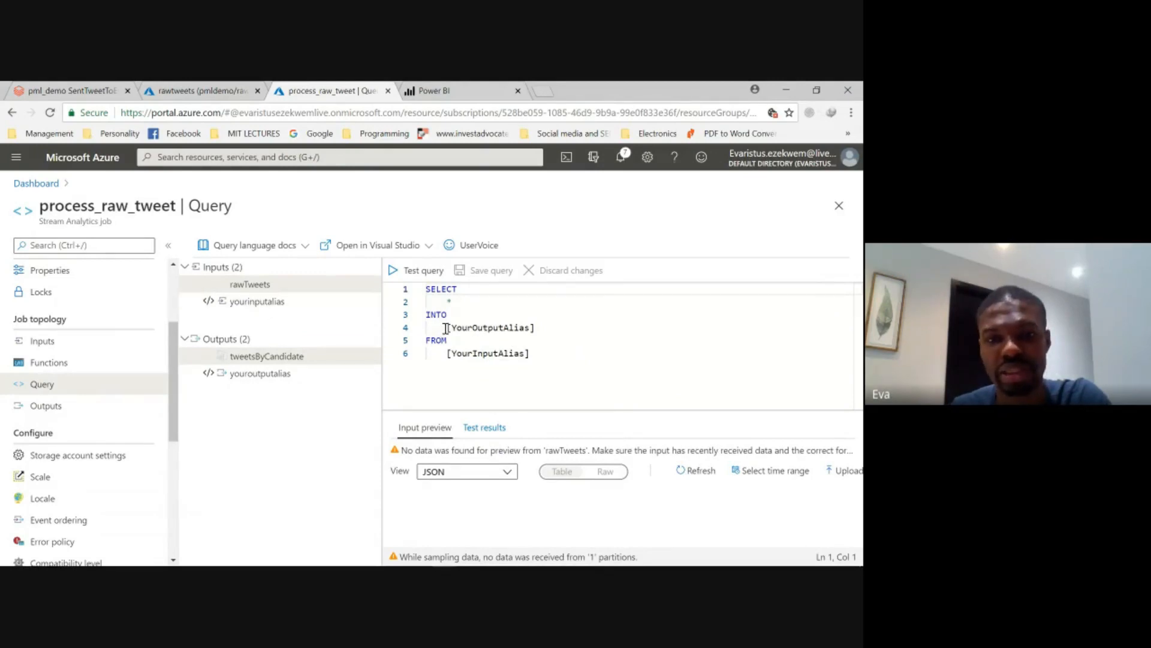
- Replace the output alias placeholder in the query's INTO clause with tweetsByCandidate
{"action": "left_click_drag", "start_coordinate": [447, 327], "coordinate": [538, 328]}
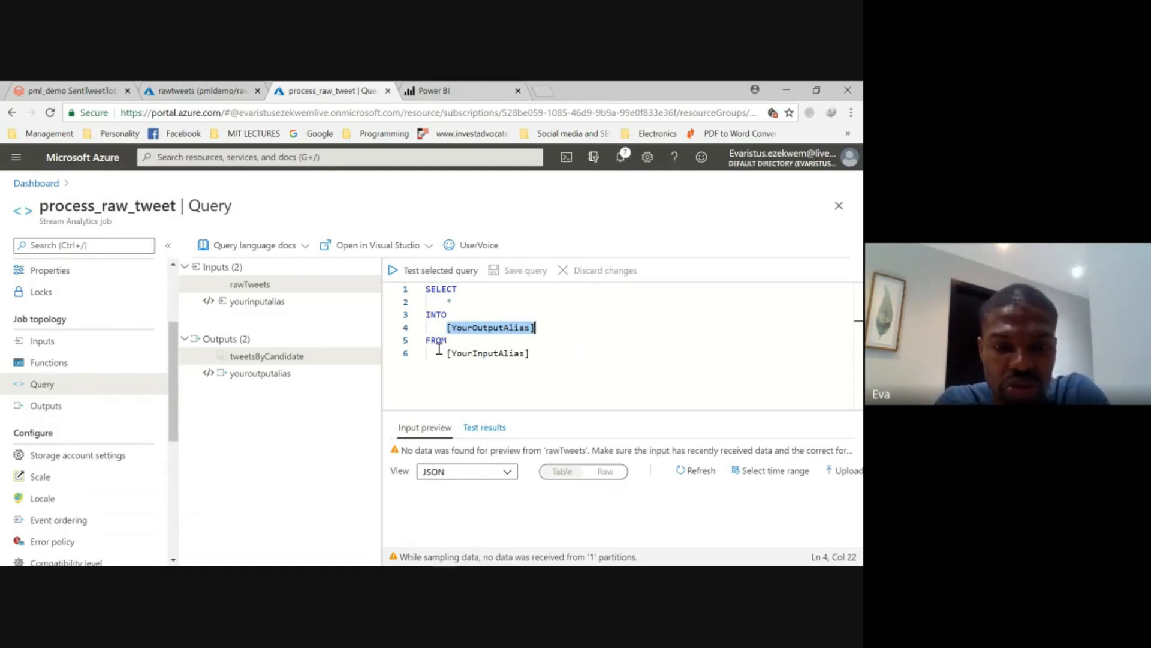
{"action": "type", "text": "tweetsByCn"}
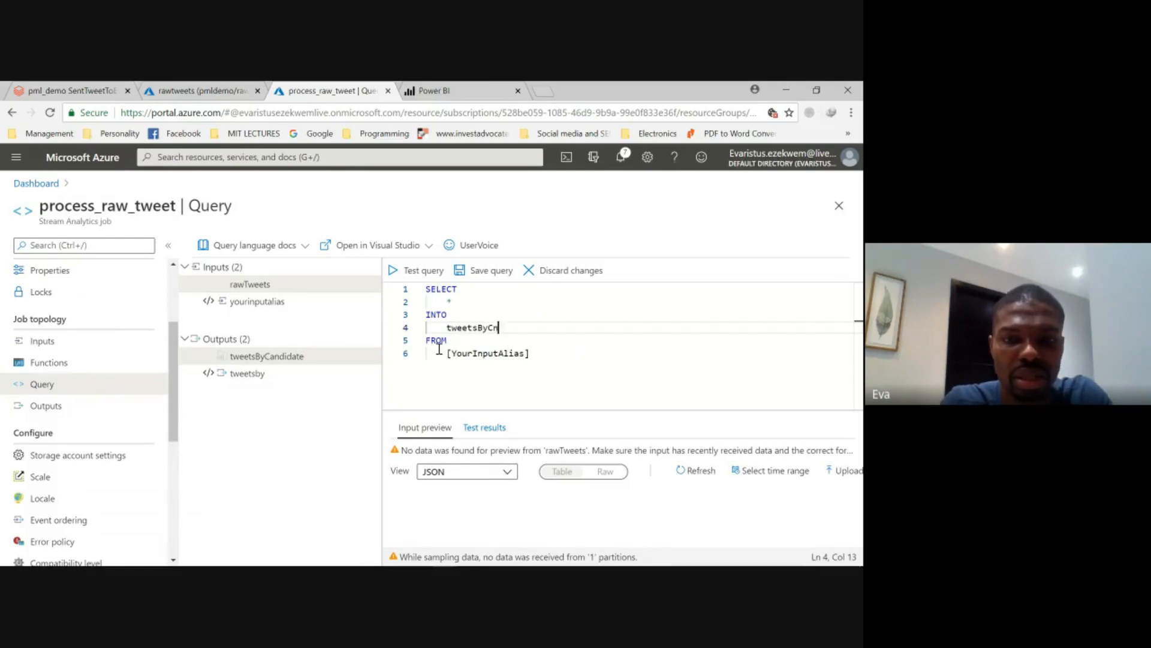
{"action": "key", "text": "BackSpace"}
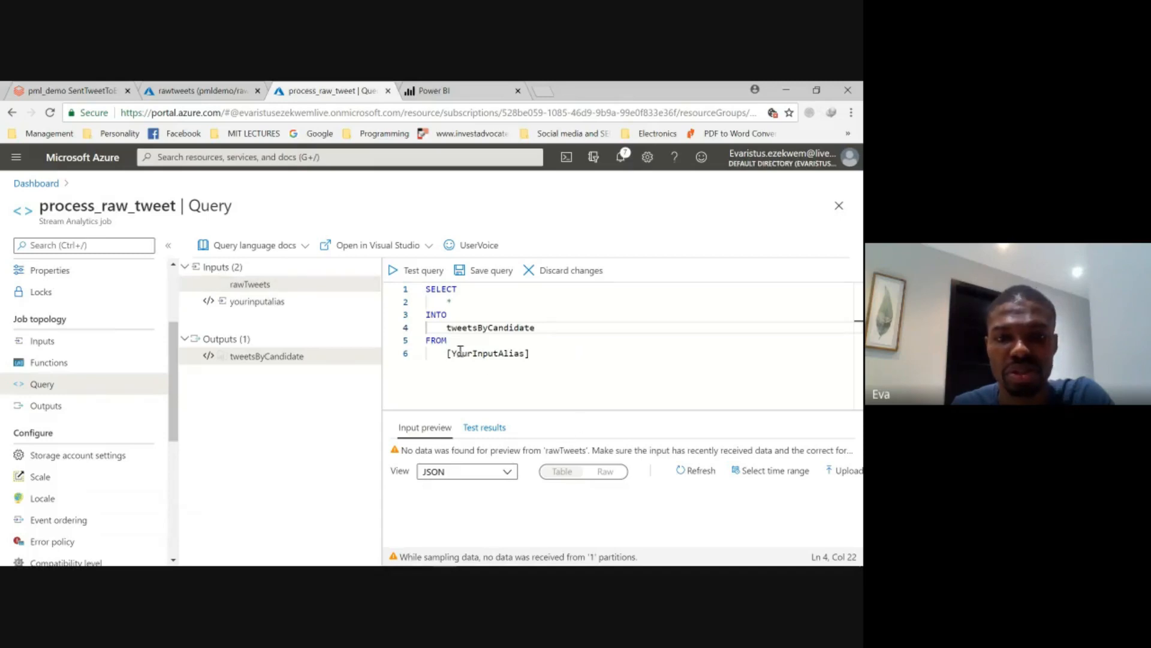
- Replace the input alias placeholder in the FROM clause with rawTweets and test the query
{"action": "left_click_drag", "start_coordinate": [447, 353], "coordinate": [529, 353]}
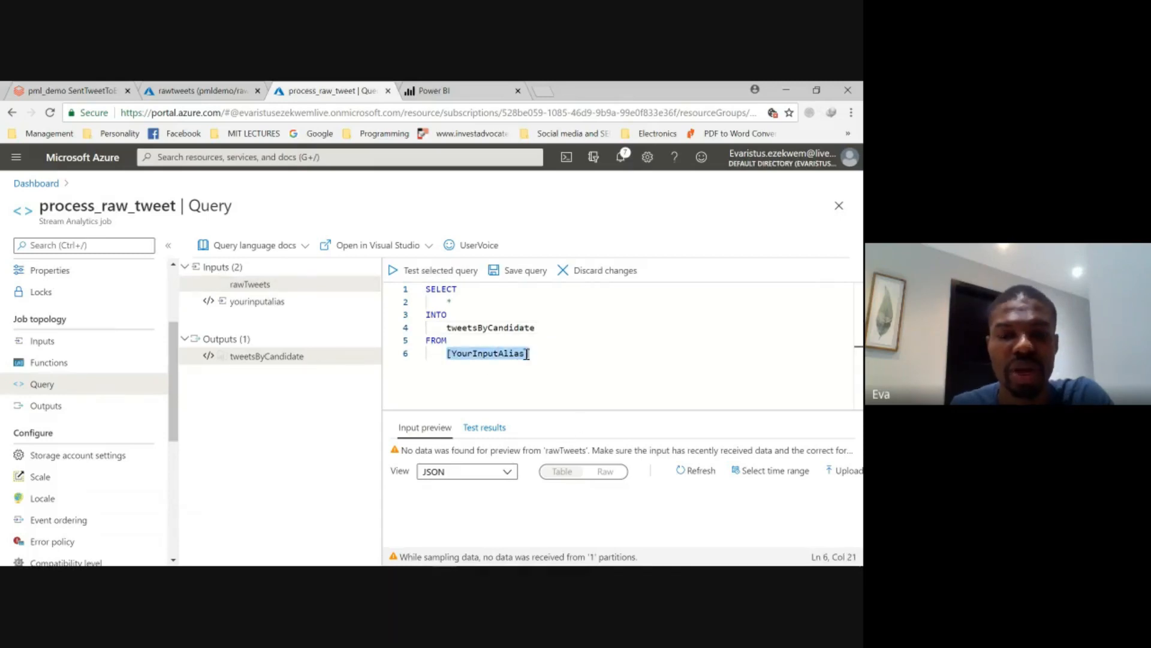
{"action": "type", "text": "raw"}
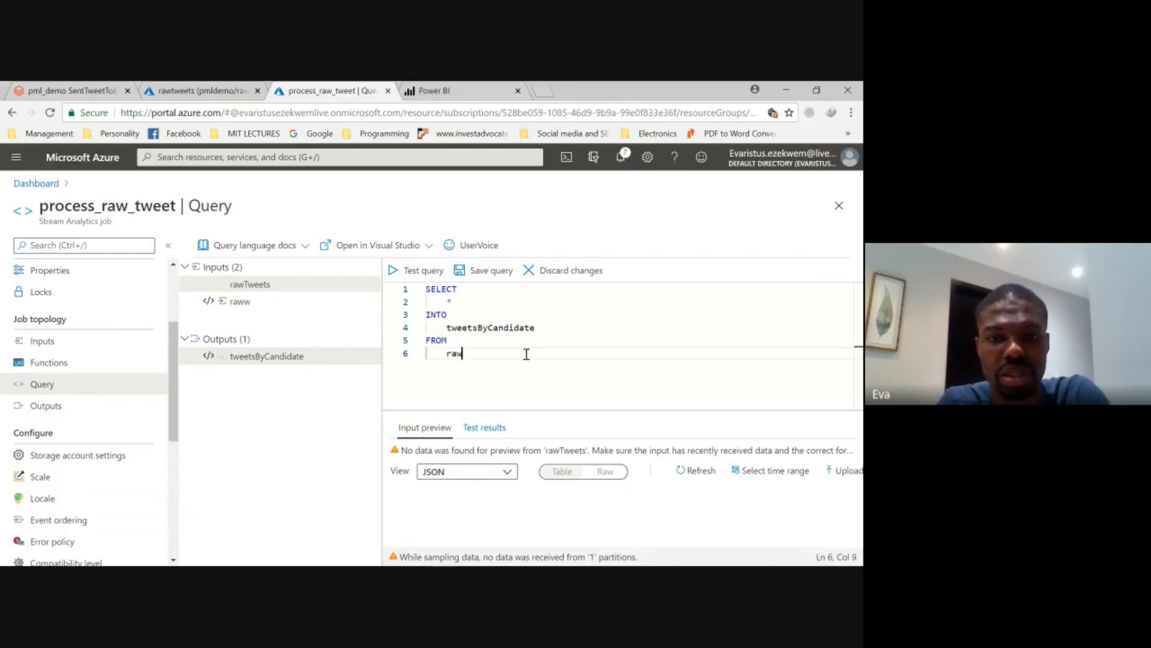
{"action": "type", "text": "tw"}
{"action": "key", "text": "BackSpace"}
{"action": "key", "text": "BackSpace"}
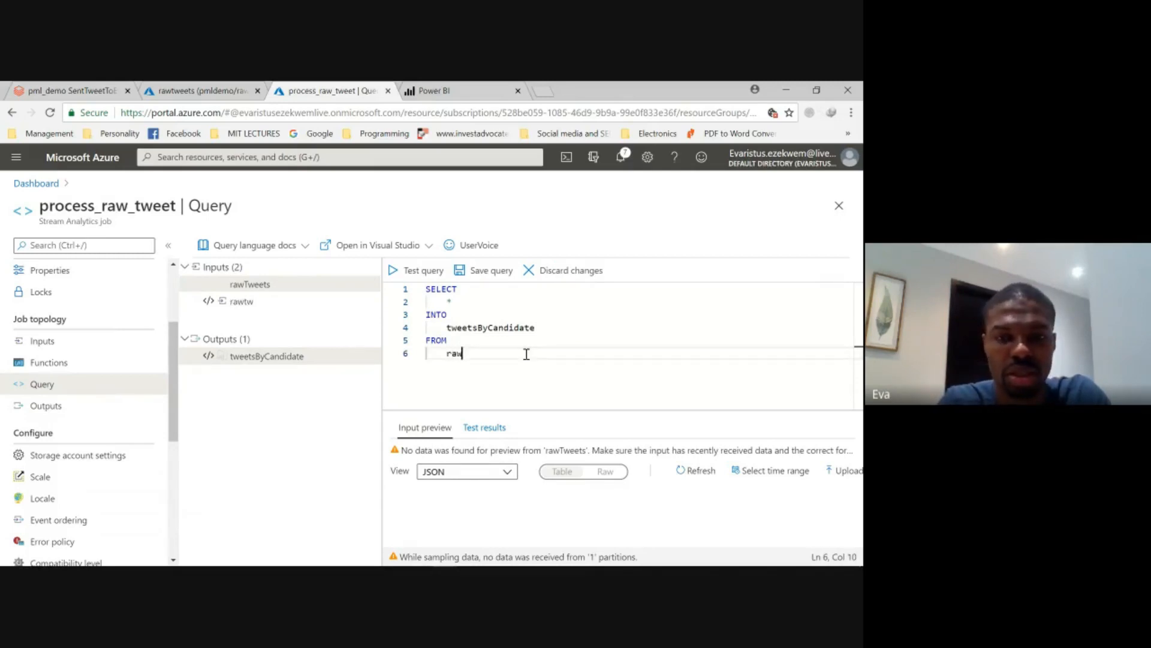
{"action": "type", "text": "Tweets"}
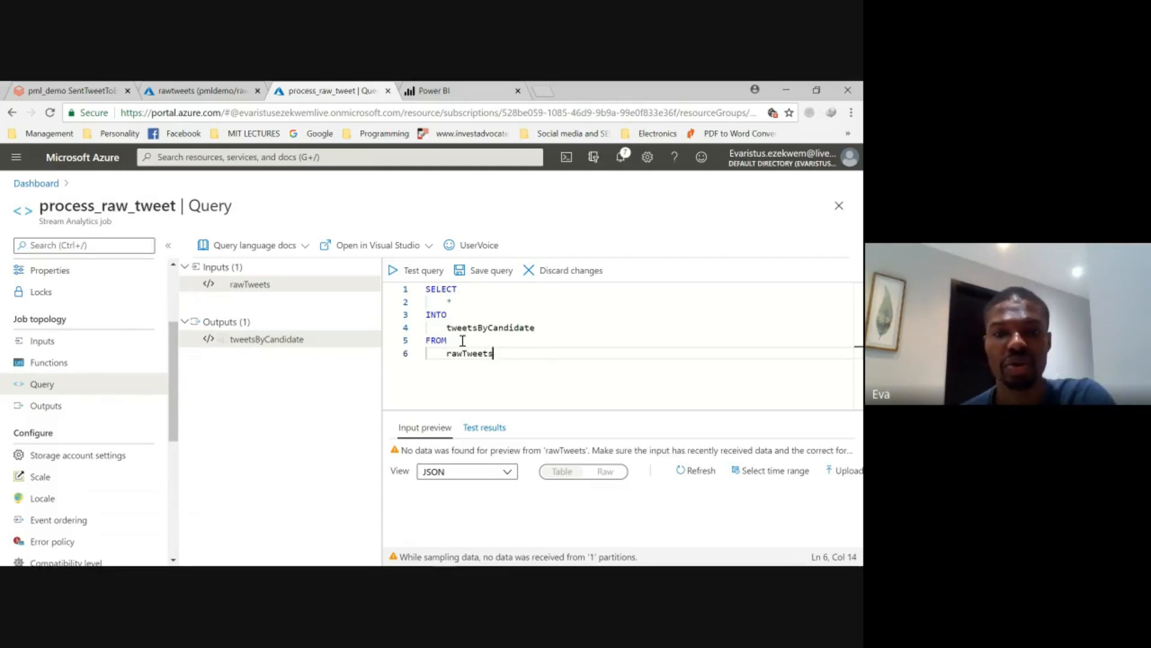
{"action": "left_click", "coordinate": [418, 276]}
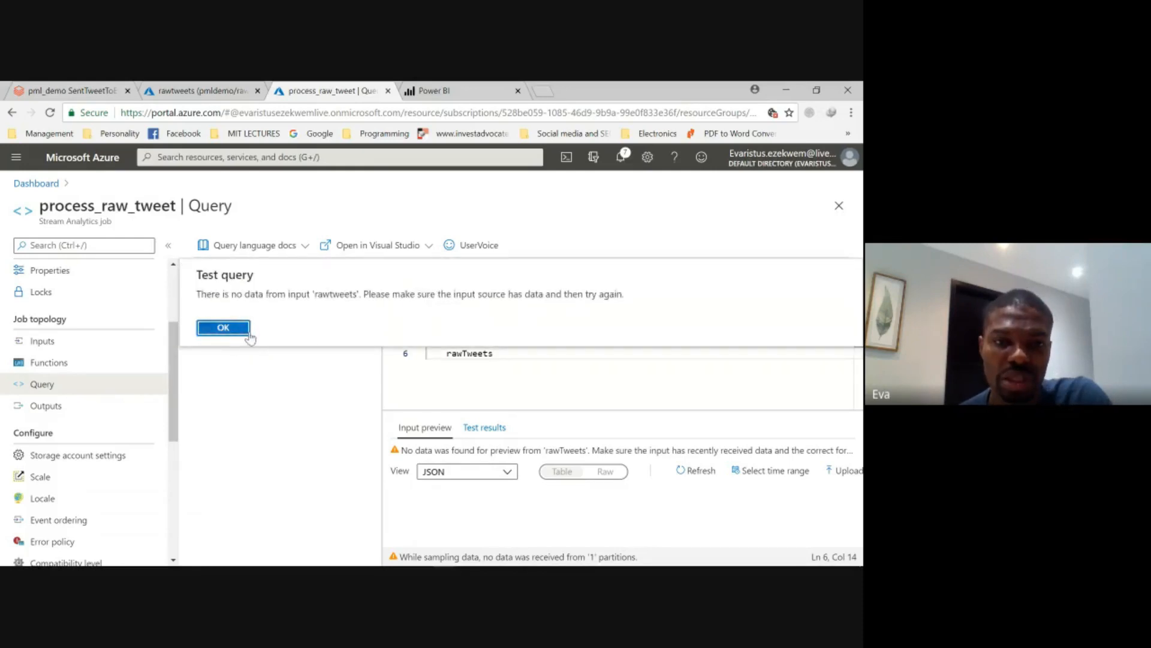
{"action": "left_click", "coordinate": [223, 327]}
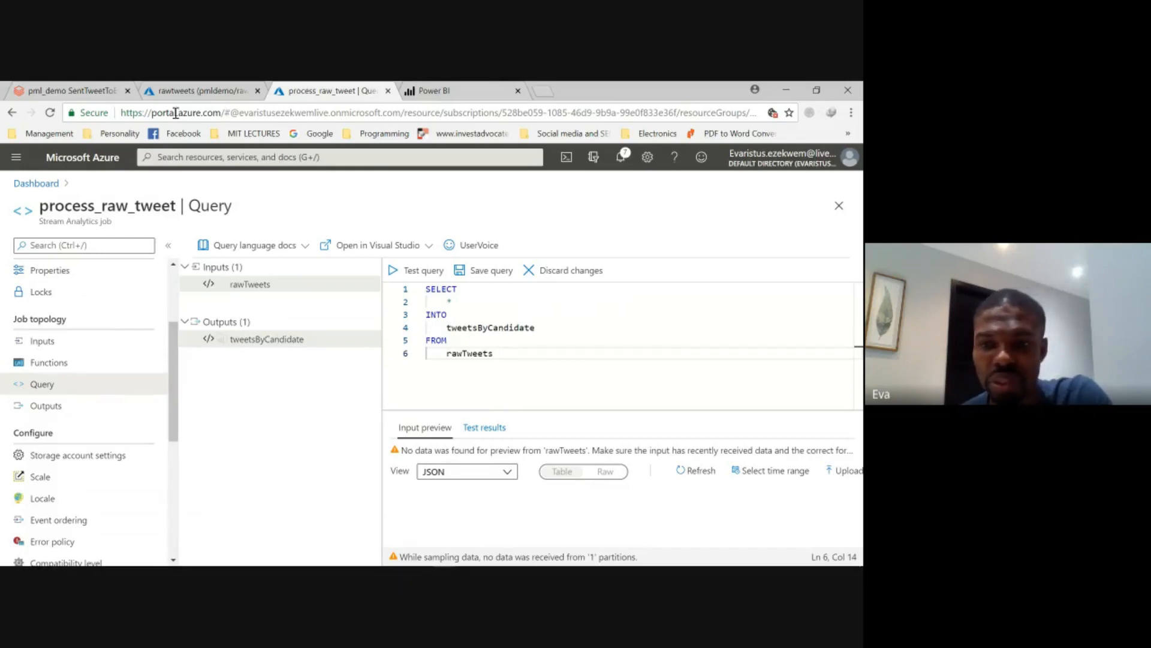
- Examine the request, message and throughput metrics of the rawtweets event hub, refreshing them to check for incoming data
{"action": "left_click", "coordinate": [186, 90]}
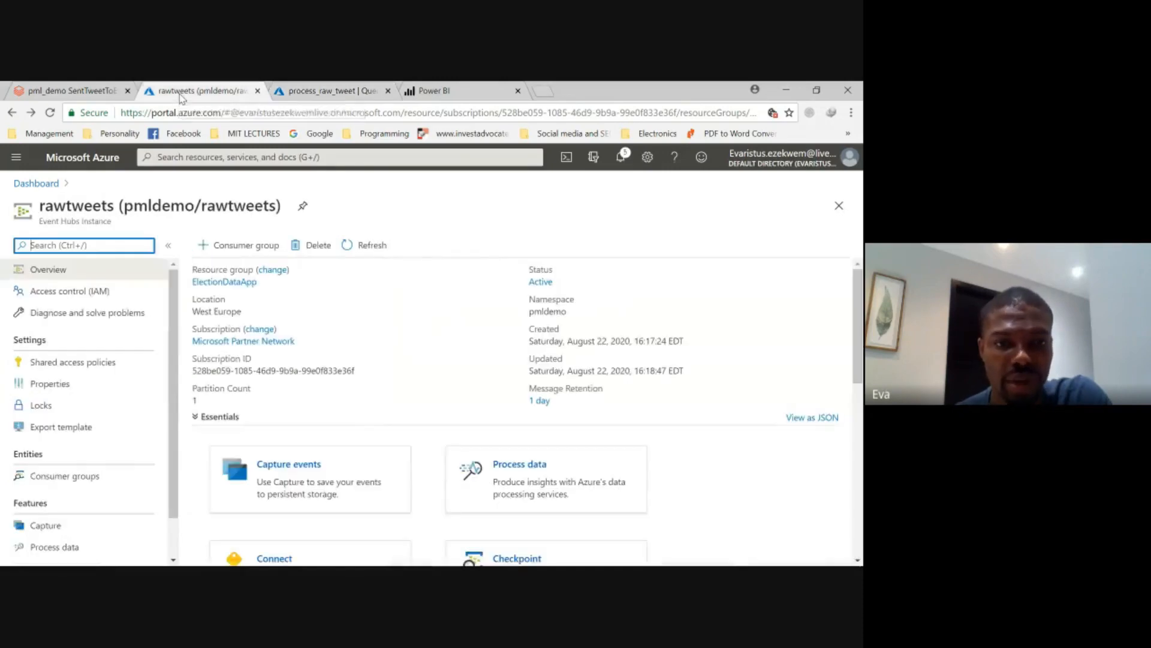
{"action": "scroll", "coordinate": [339, 339], "scroll_direction": "down", "scroll_amount": 7}
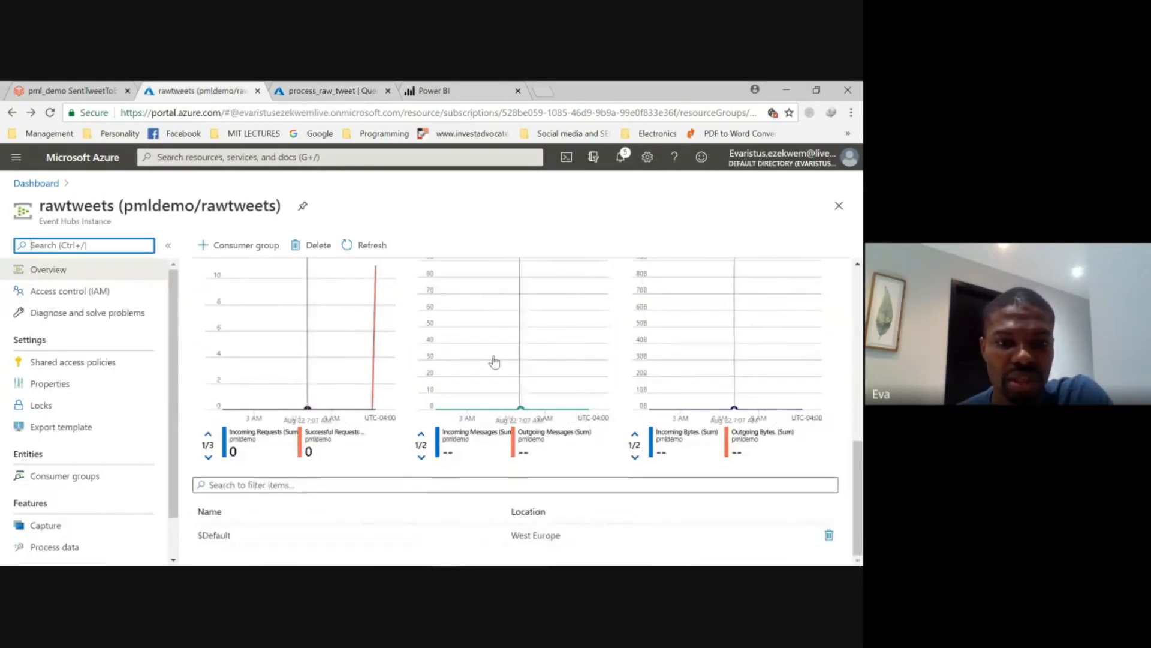
{"action": "left_click", "coordinate": [380, 249]}
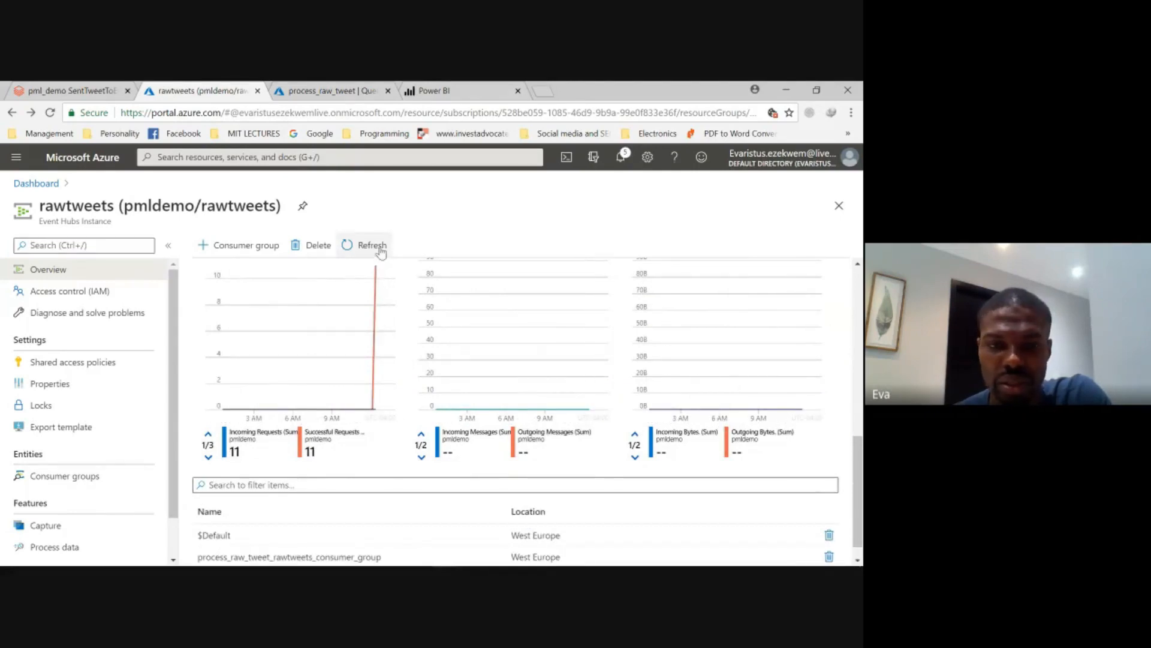
{"action": "scroll", "coordinate": [372, 360], "scroll_direction": "down", "scroll_amount": 1}
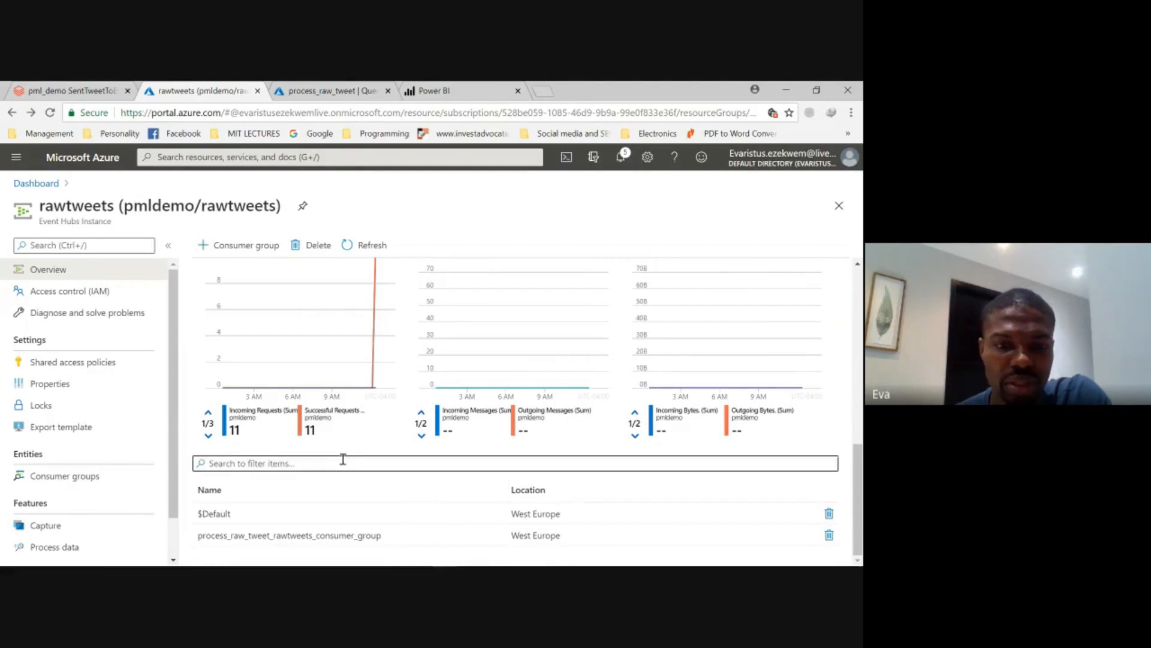
{"action": "left_click", "coordinate": [208, 436]}
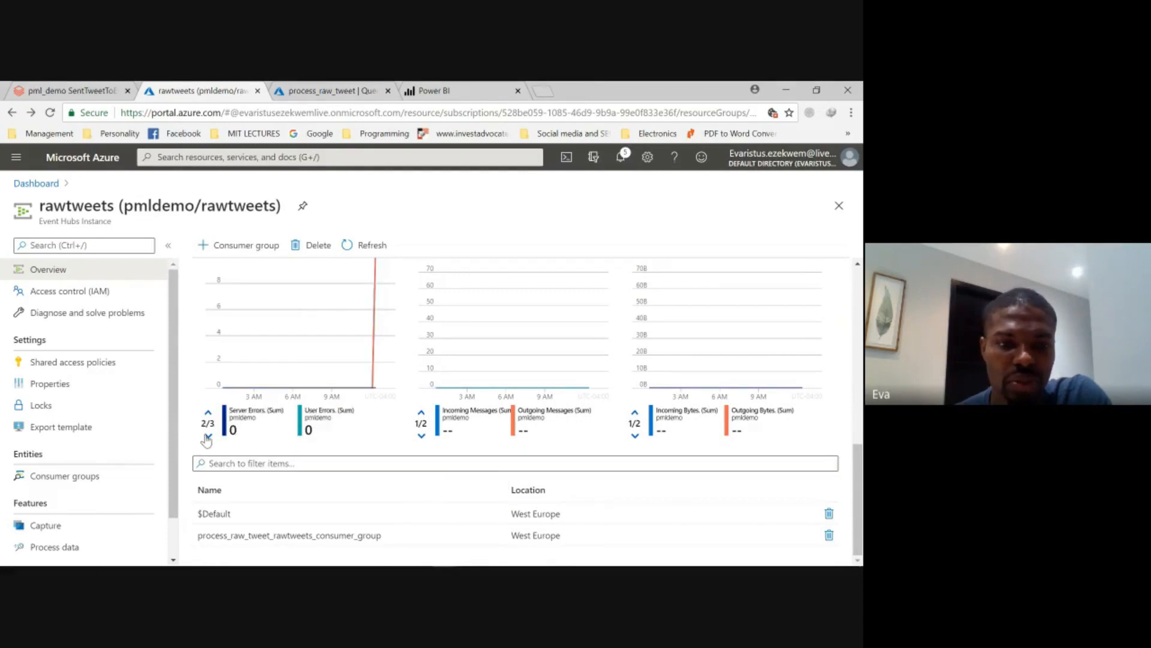
{"action": "left_click", "coordinate": [208, 413]}
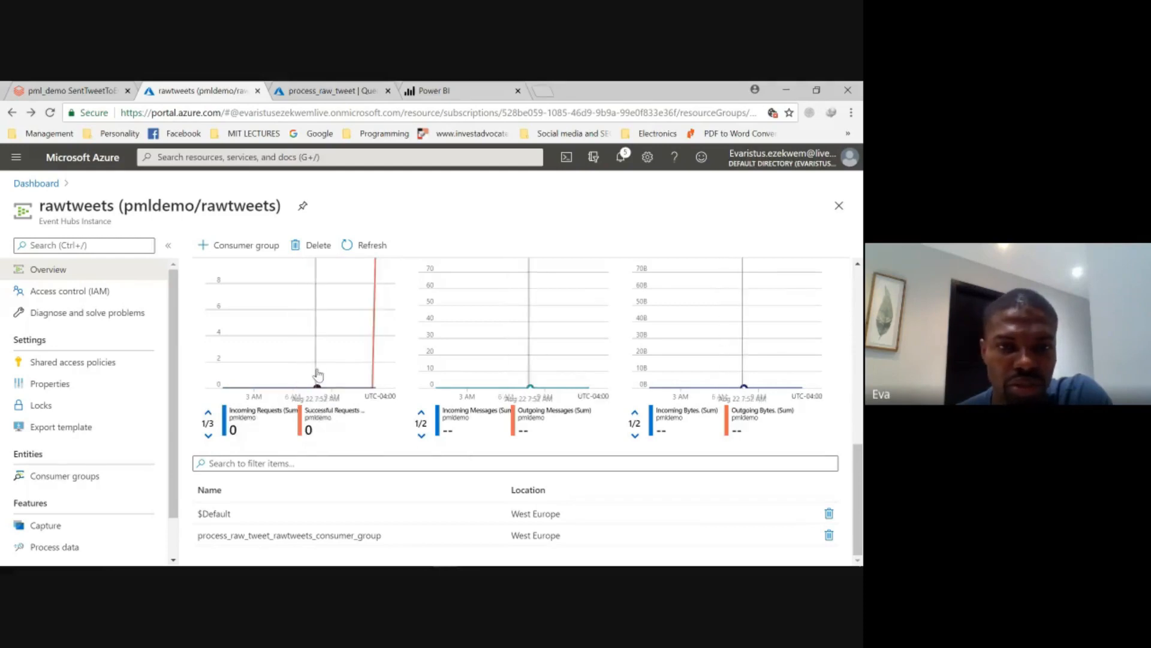
{"action": "left_click", "coordinate": [359, 247]}
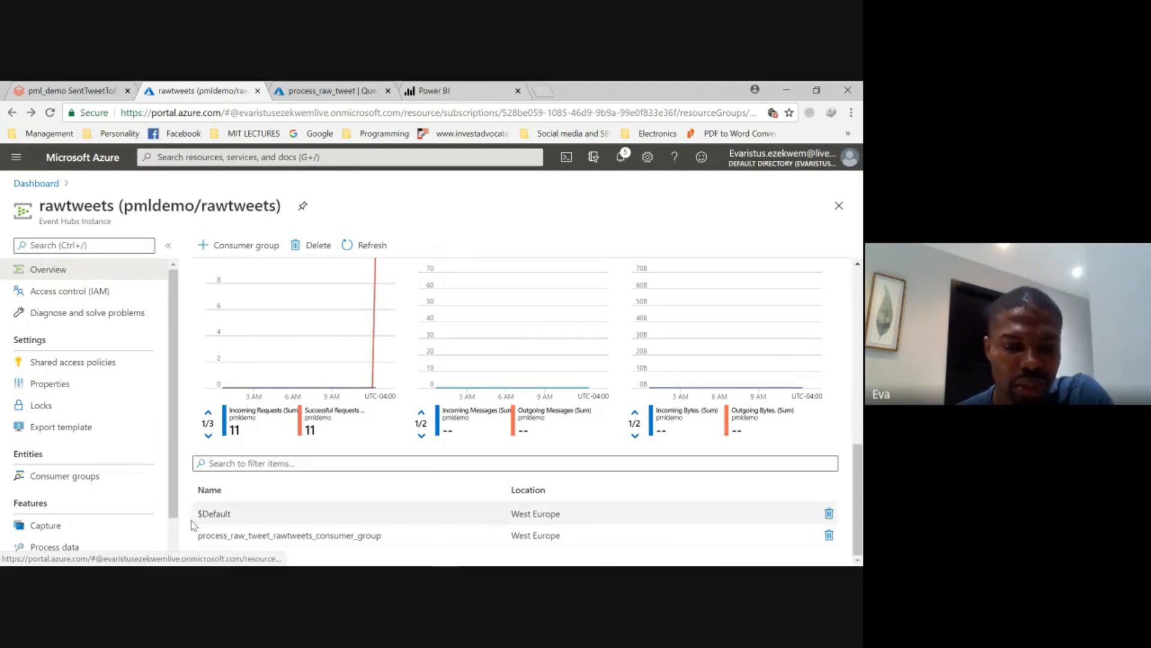
{"action": "scroll", "coordinate": [67, 447], "scroll_direction": "down", "scroll_amount": 1}
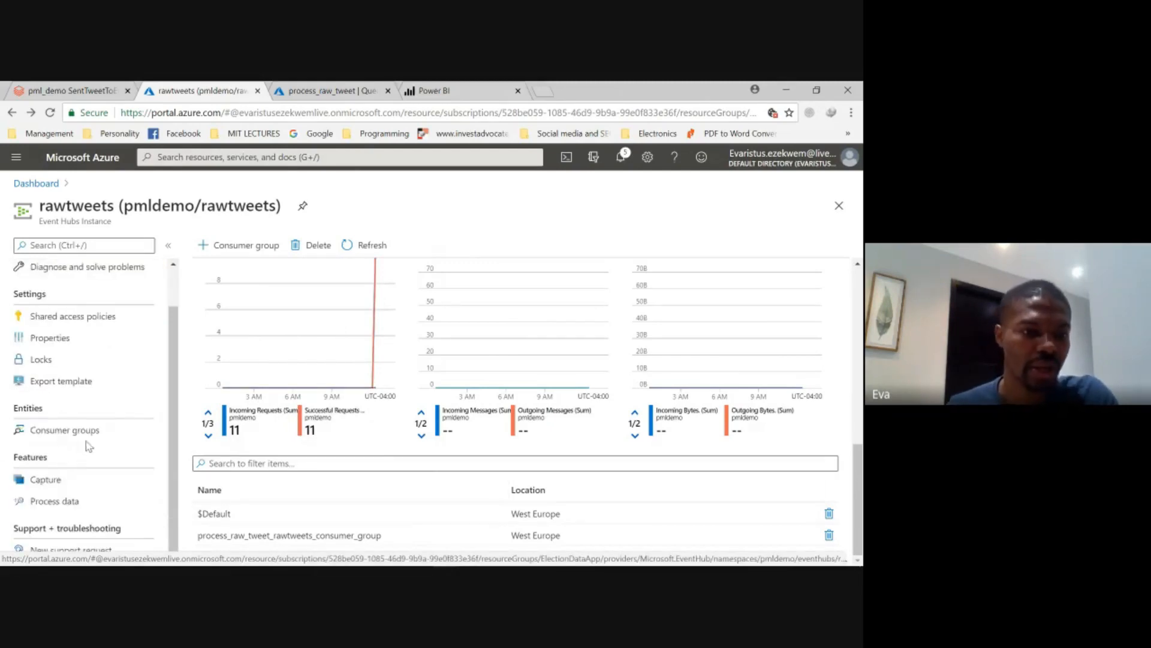
{"action": "scroll", "coordinate": [126, 417], "scroll_direction": "up", "scroll_amount": 1}
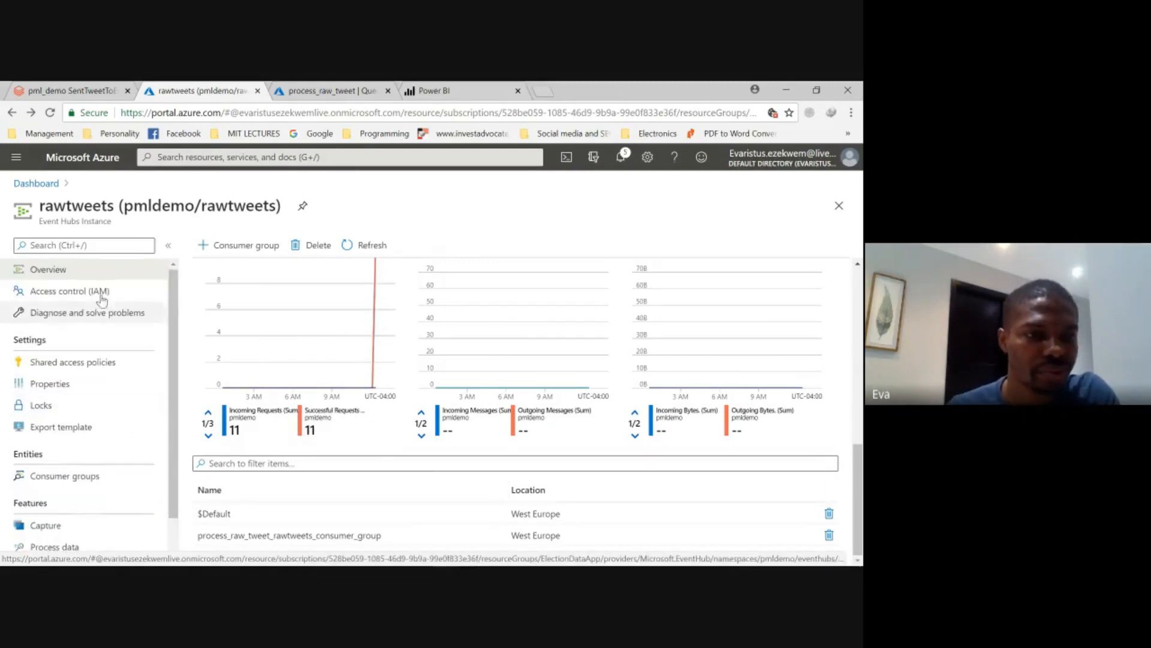
- Open the pmldemo Event Hubs namespace from the recent resources and examine its request metrics and event hub list
{"action": "left_click", "coordinate": [225, 160]}
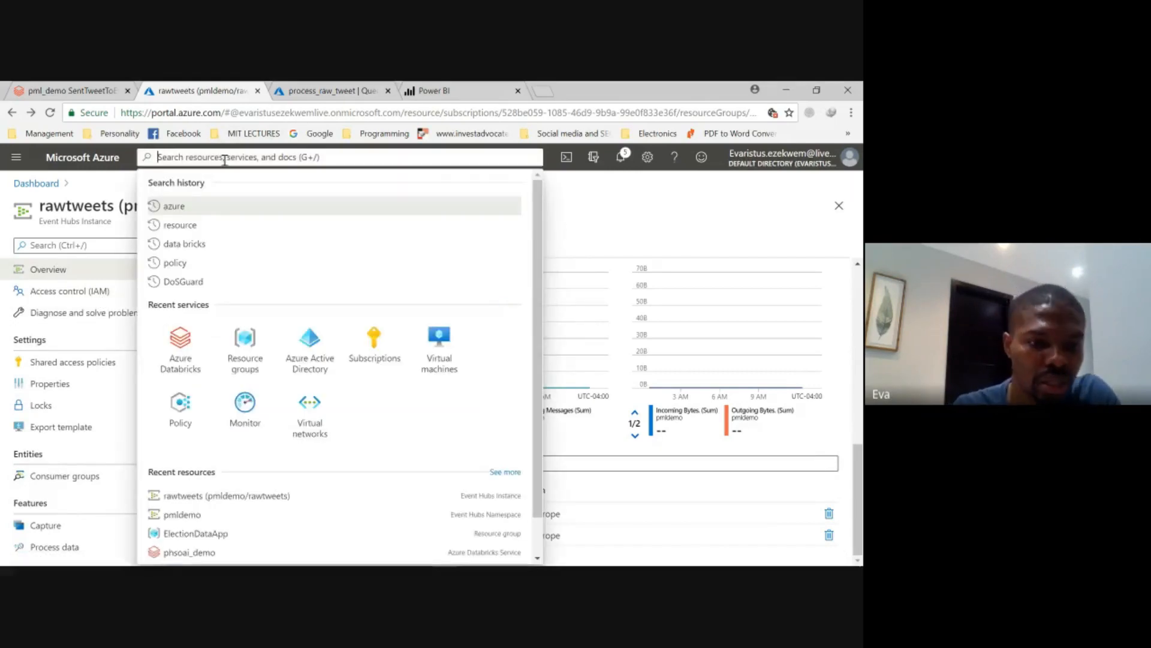
{"action": "left_click", "coordinate": [172, 520]}
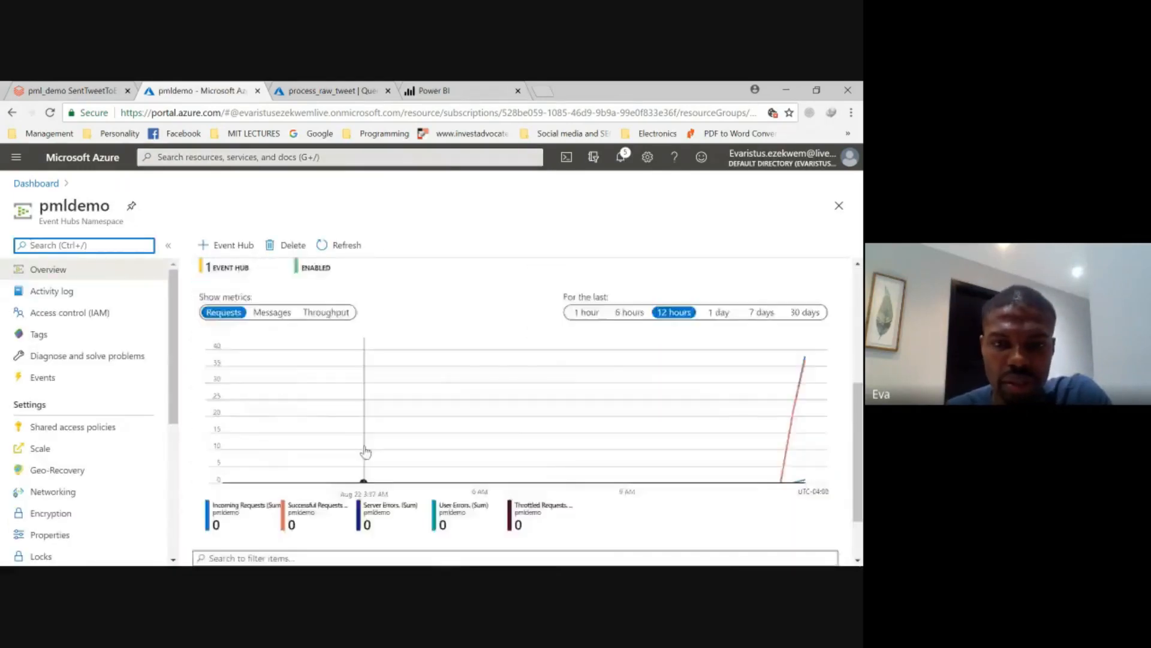
{"action": "scroll", "coordinate": [365, 452], "scroll_direction": "down", "scroll_amount": 2}
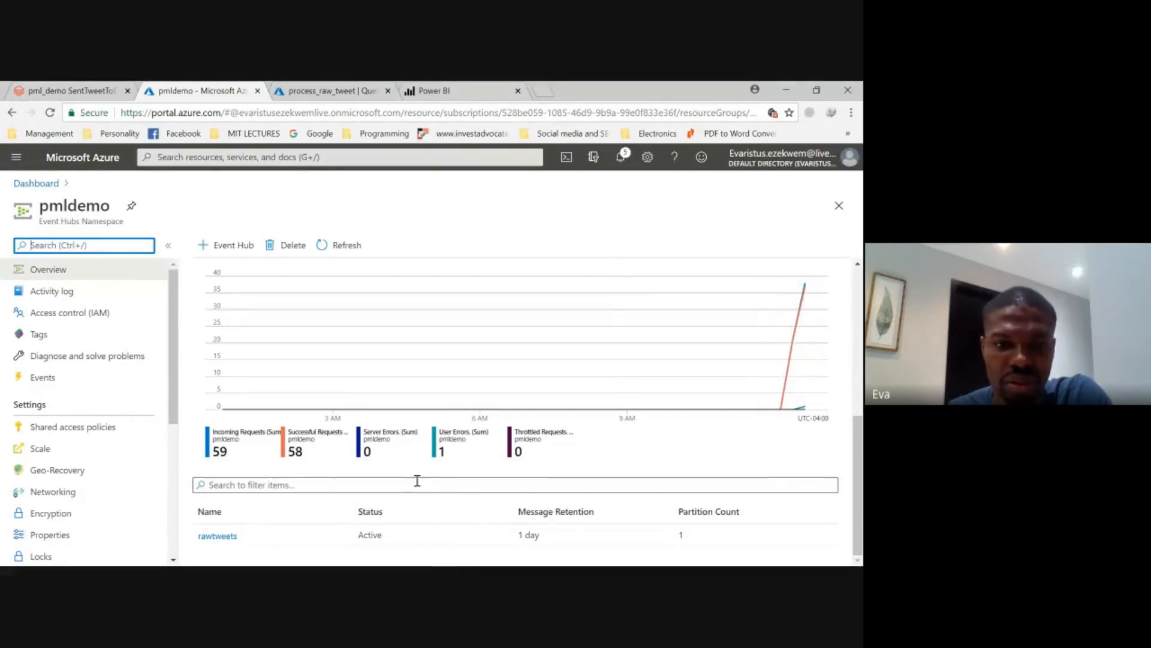
{"action": "scroll", "coordinate": [542, 444], "scroll_direction": "up", "scroll_amount": 5}
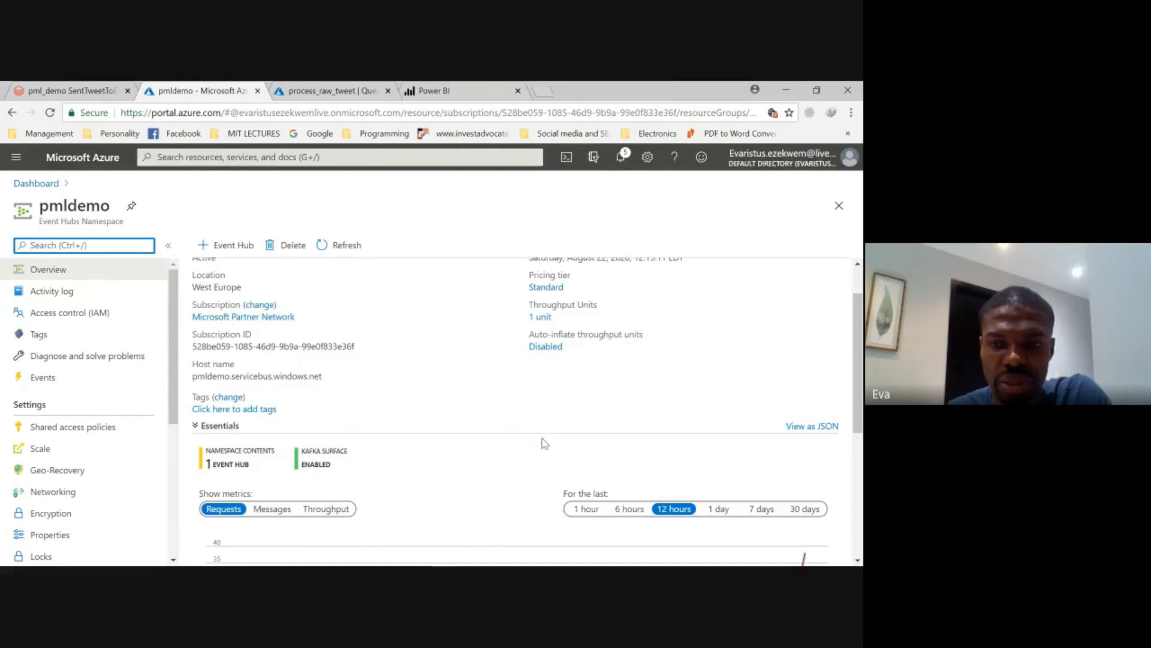
{"action": "scroll", "coordinate": [543, 444], "scroll_direction": "down", "scroll_amount": 5}
{"action": "scroll", "coordinate": [543, 444], "scroll_direction": "up", "scroll_amount": 1}
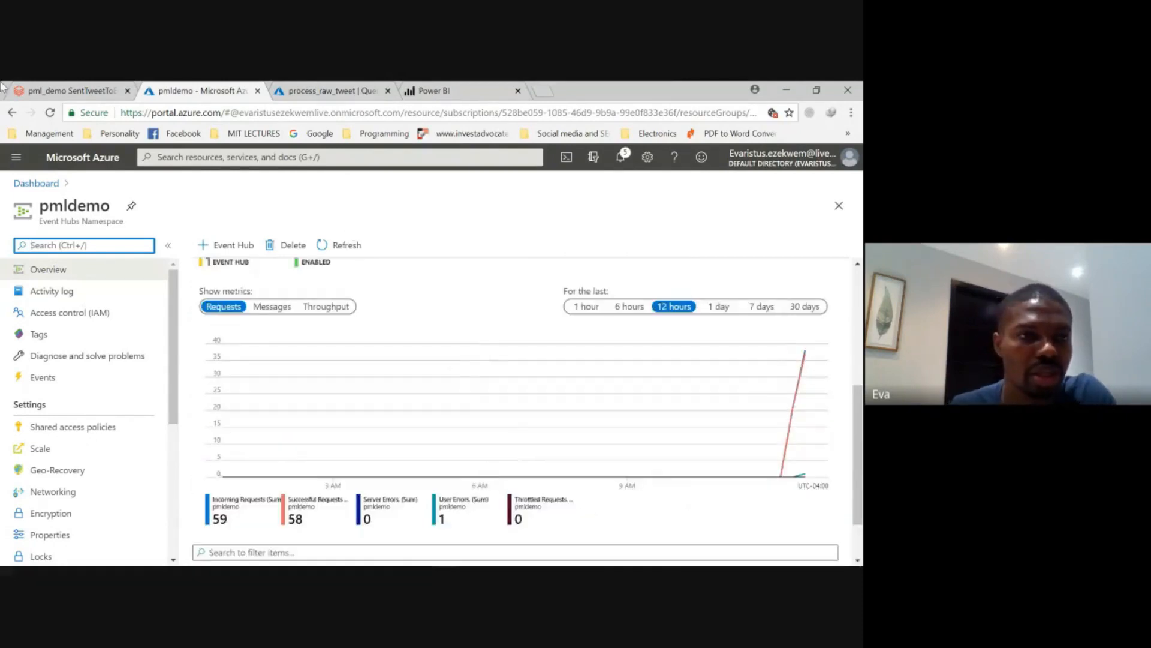
- Switch to the pml_demo SentTweetToEventHub notebook in Azure Databricks and check the run status of its tweet streaming code
{"action": "left_click", "coordinate": [70, 90]}
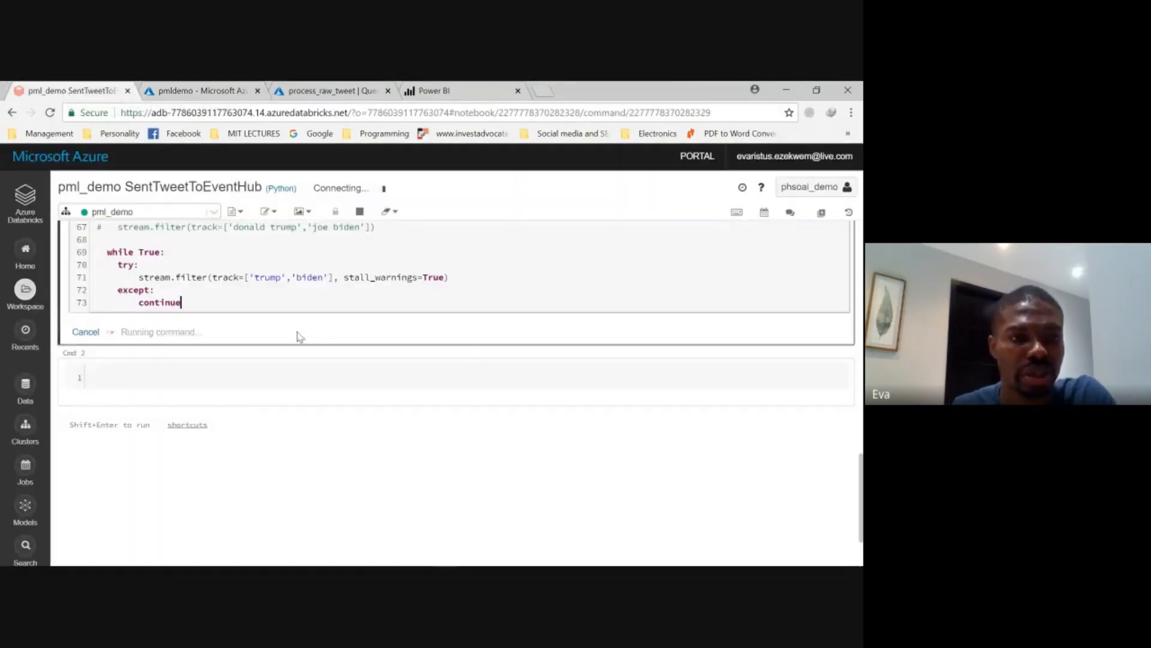
{"action": "scroll", "coordinate": [333, 310], "scroll_direction": "up", "scroll_amount": 3}
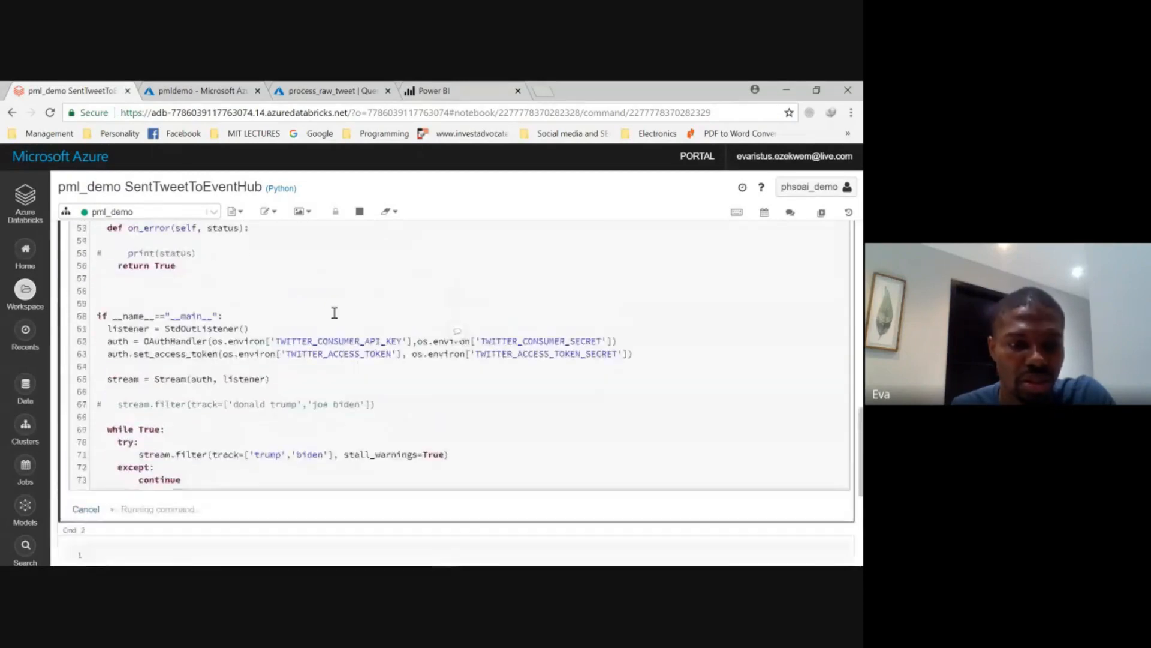
{"action": "scroll", "coordinate": [335, 313], "scroll_direction": "down", "scroll_amount": 2}
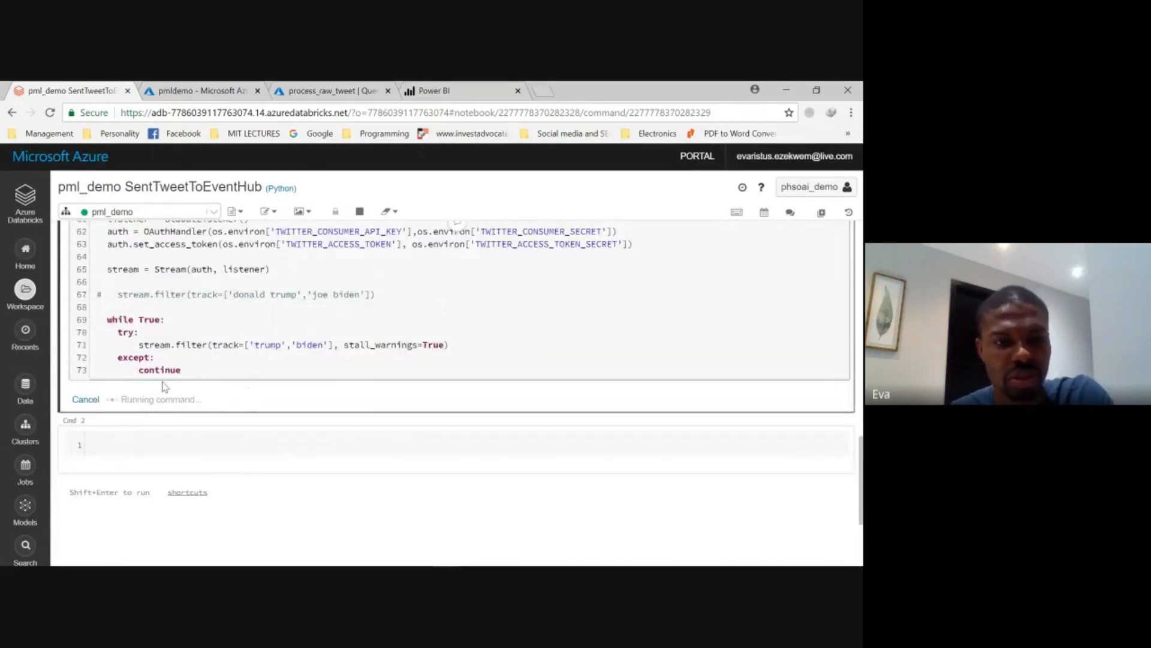
- Switch to the pmldemo namespace, open its rawtweets event hub and examine the request, message and throughput metrics
{"action": "left_click", "coordinate": [200, 98]}
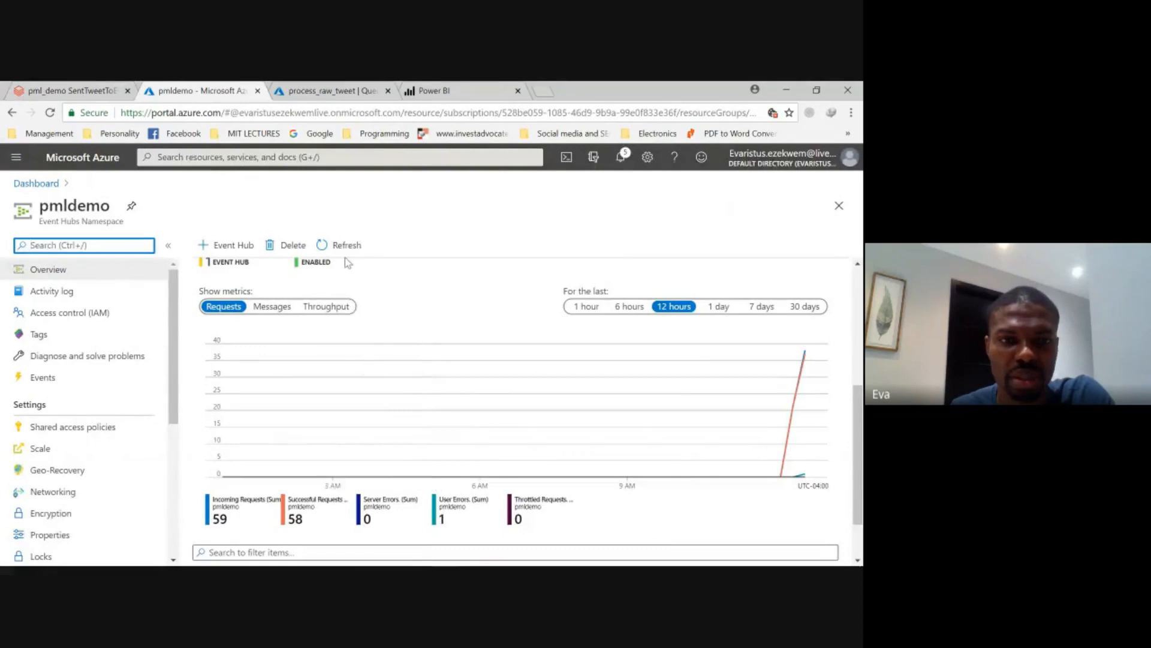
{"action": "scroll", "coordinate": [663, 459], "scroll_direction": "down", "scroll_amount": 2}
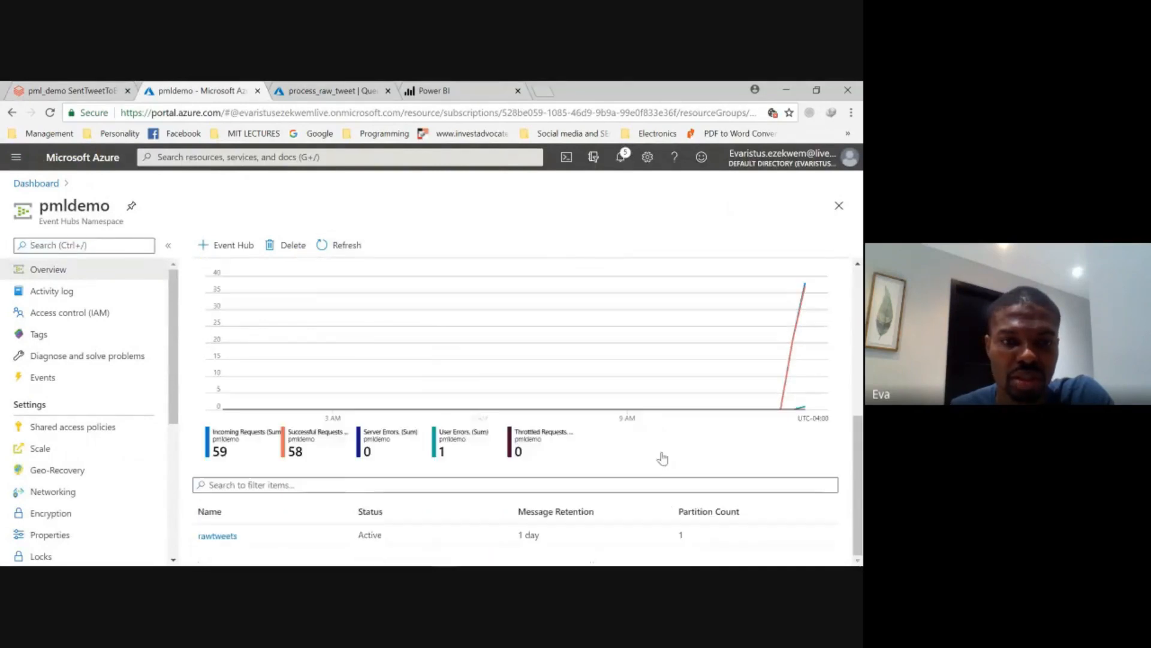
{"action": "left_click", "coordinate": [217, 536]}
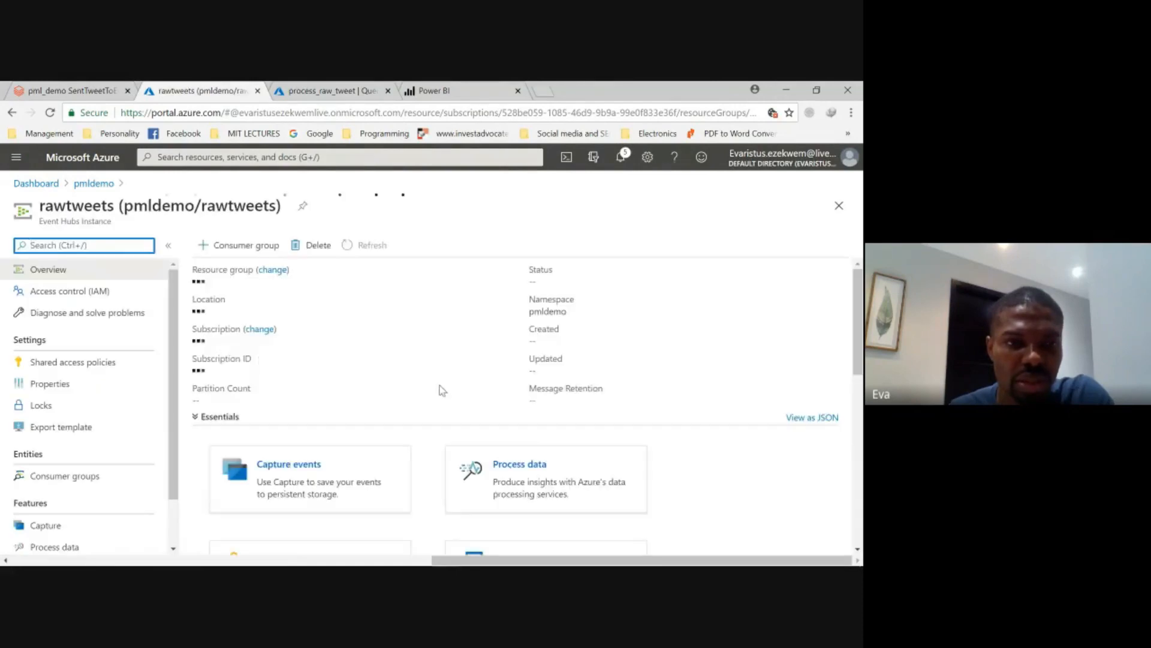
{"action": "scroll", "coordinate": [432, 420], "scroll_direction": "down", "scroll_amount": 4}
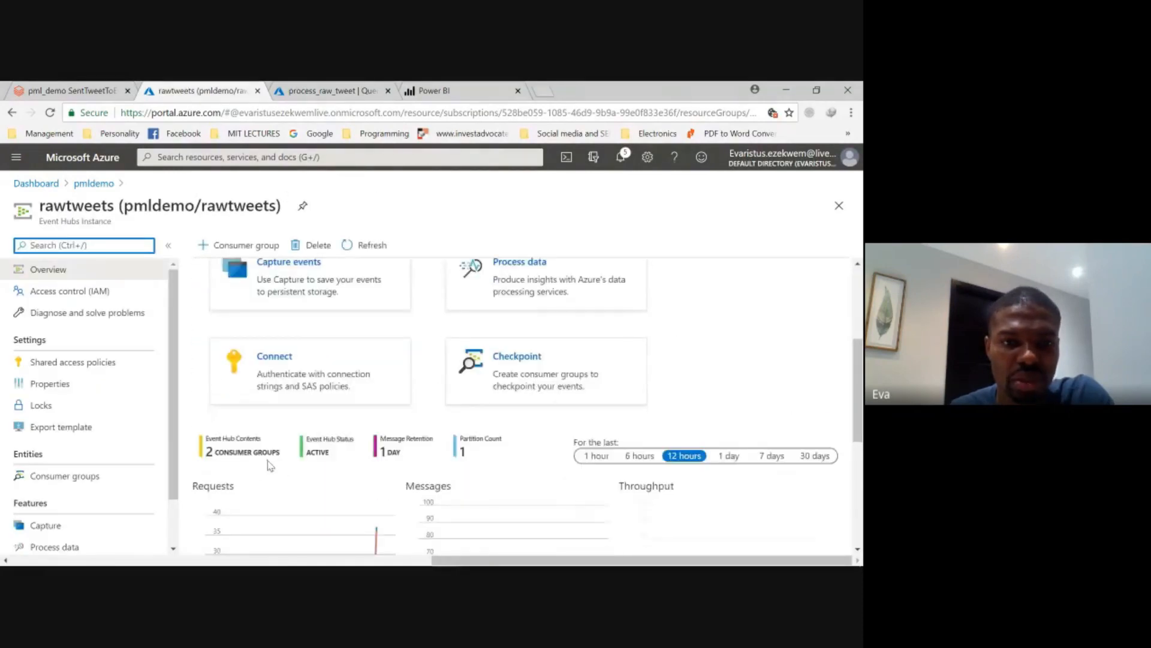
{"action": "scroll", "coordinate": [359, 468], "scroll_direction": "down", "scroll_amount": 3}
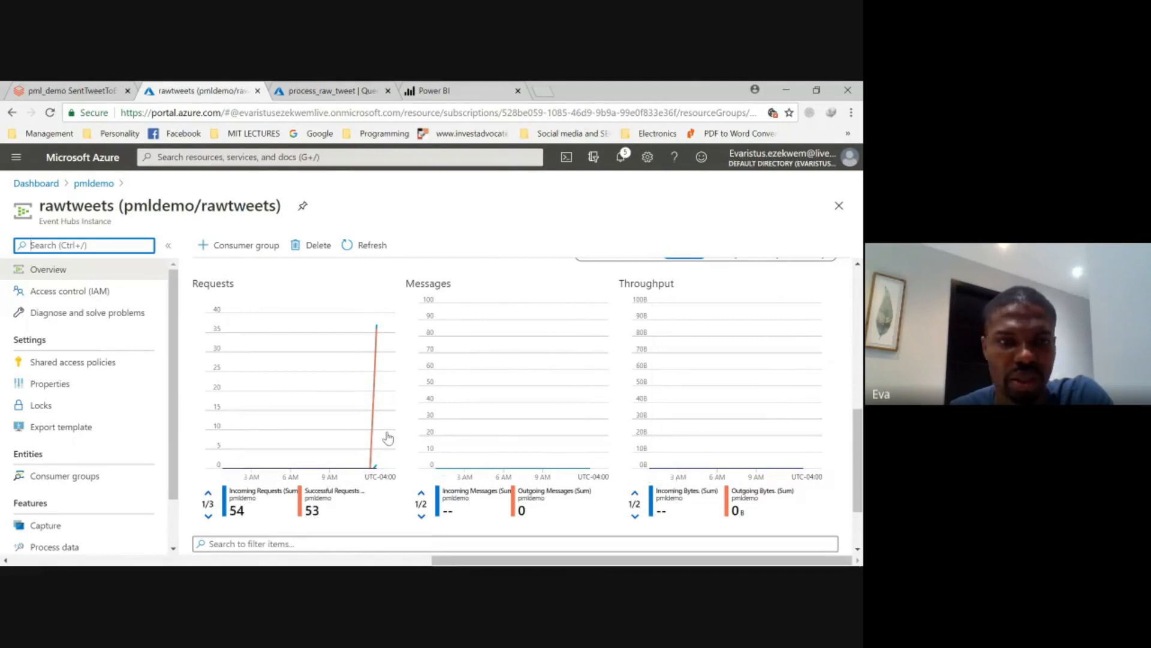
- Return to the process_raw_tweet query, test it again, and check its input preview and test results
{"action": "left_click", "coordinate": [324, 91]}
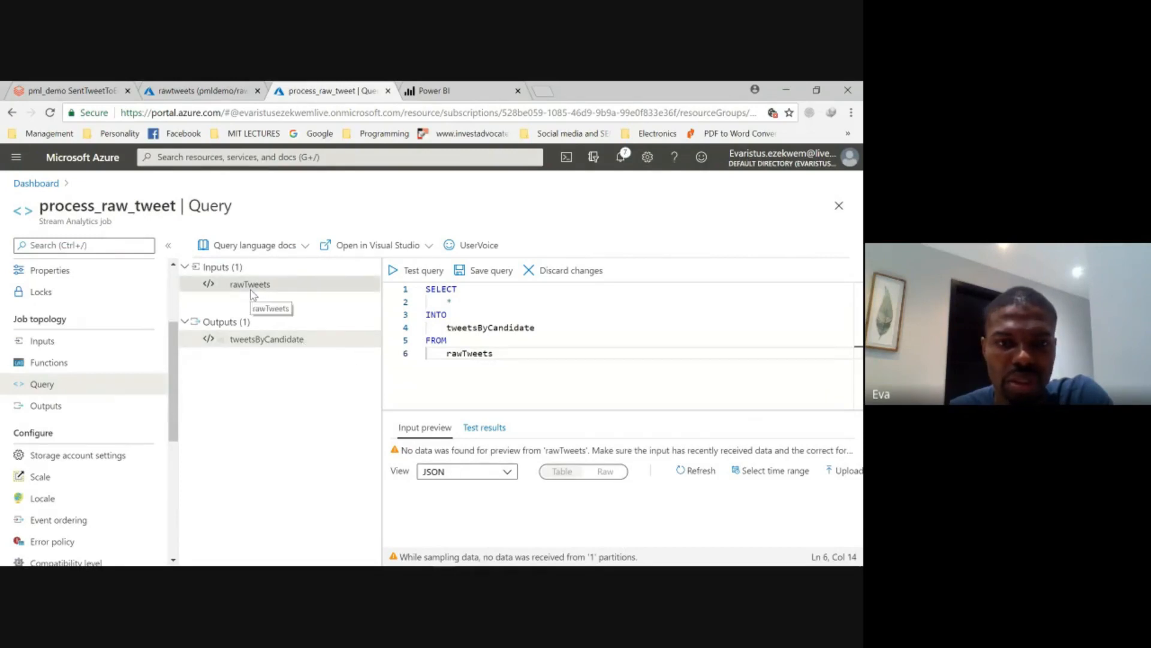
{"action": "left_click", "coordinate": [413, 271]}
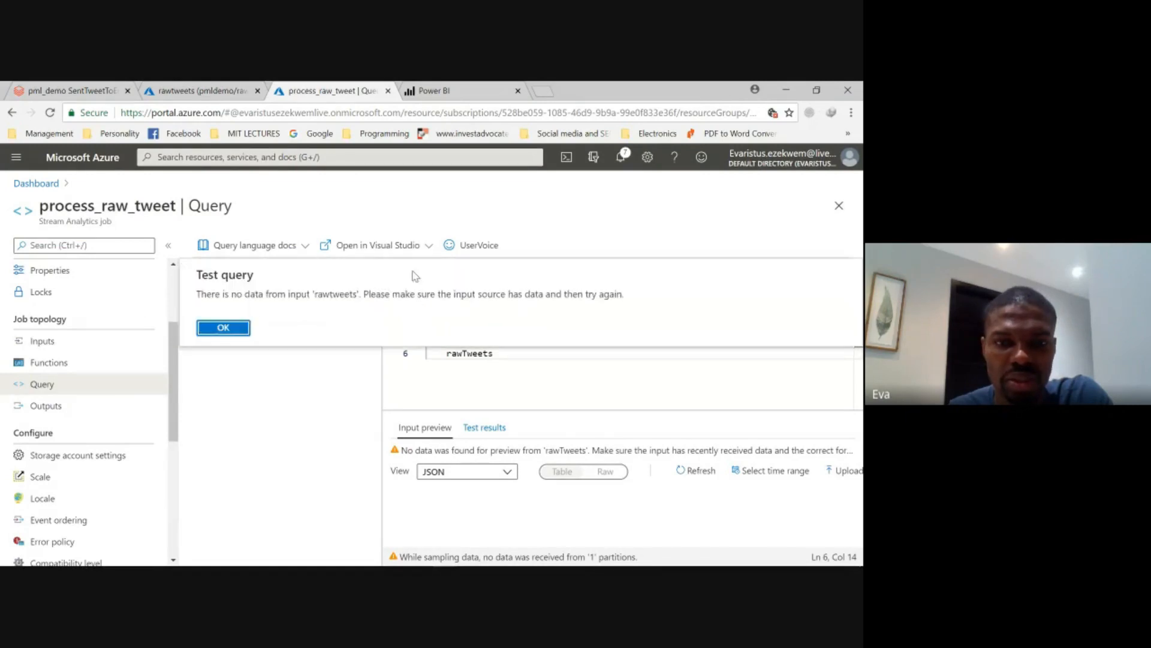
{"action": "left_click", "coordinate": [239, 328]}
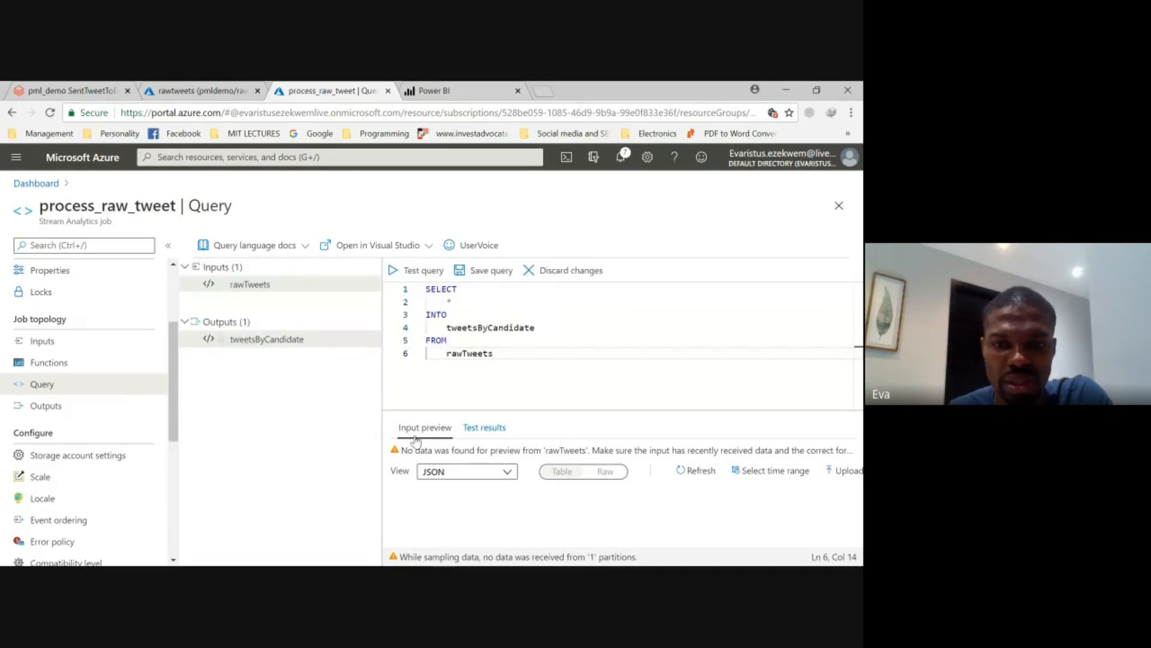
{"action": "left_click", "coordinate": [484, 428]}
{"action": "left_click", "coordinate": [427, 430]}
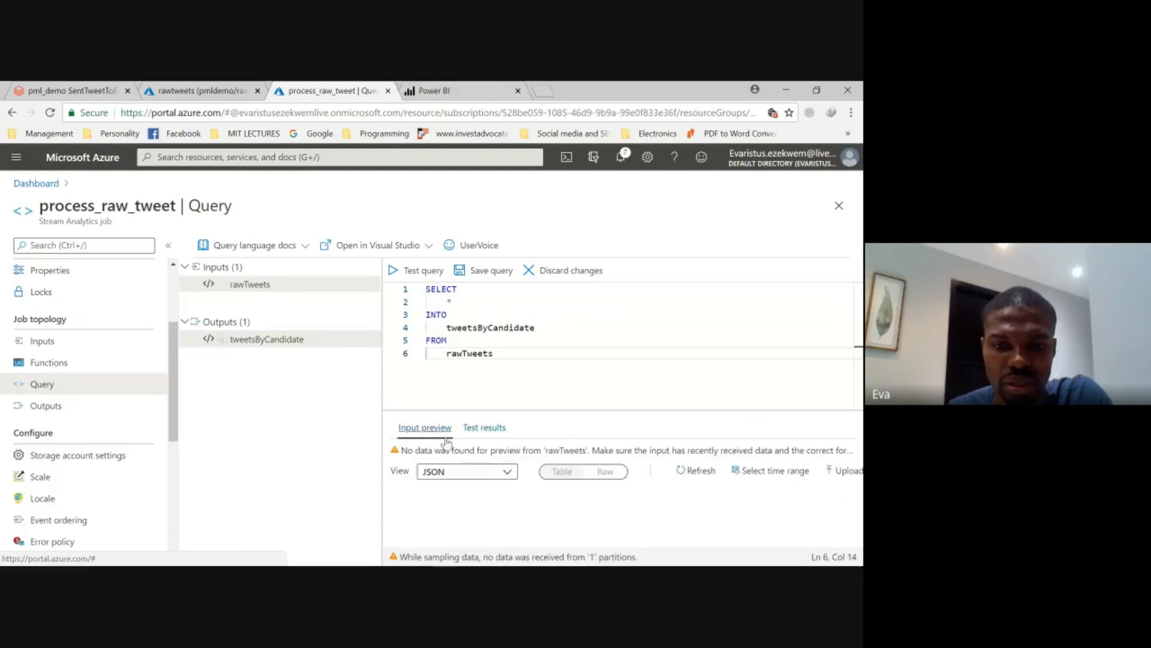
{"action": "left_click", "coordinate": [474, 429]}
{"action": "left_click", "coordinate": [414, 429]}
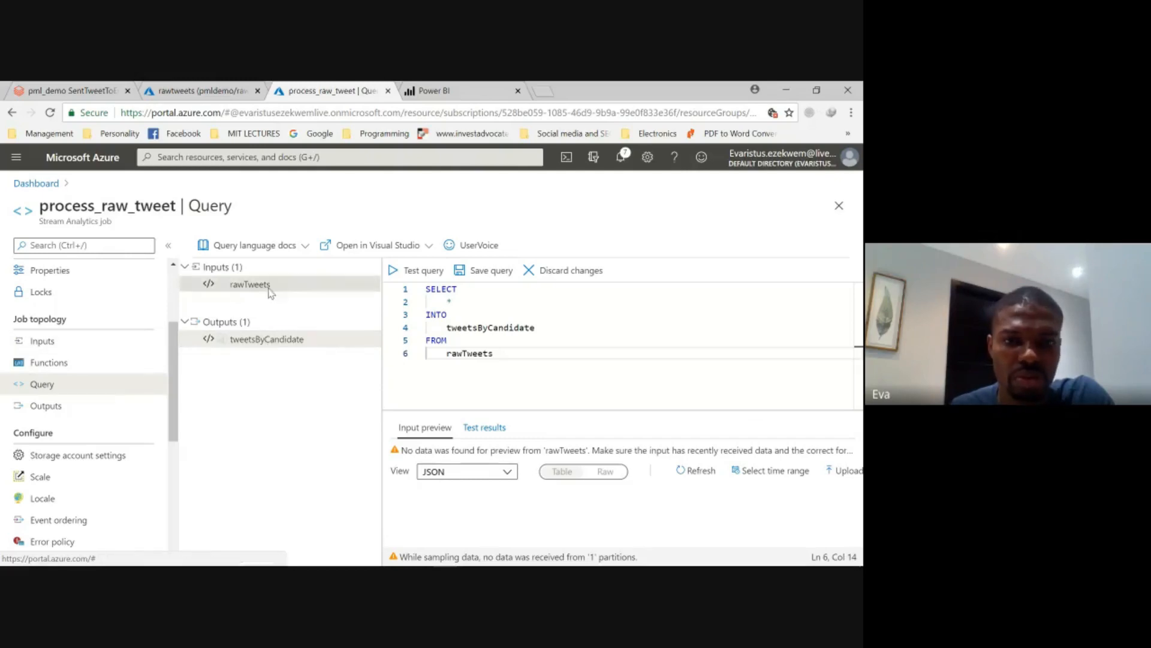
- Discard the unsaved query edits and review the connection settings of the job's rawTweets input
{"action": "left_click", "coordinate": [45, 341]}
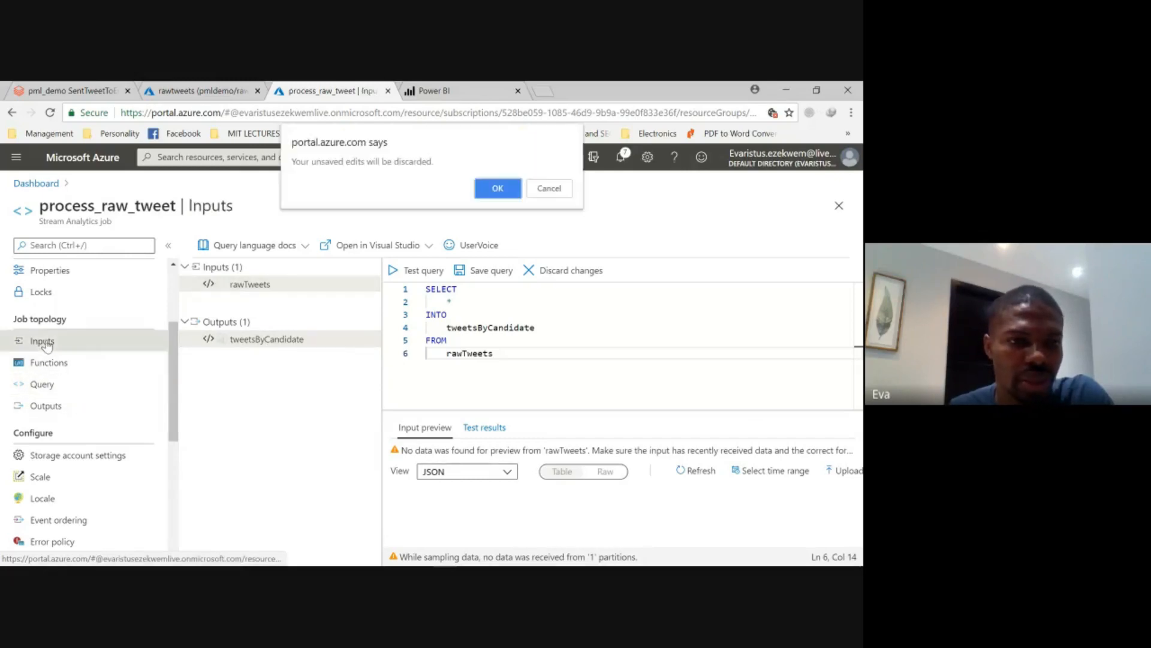
{"action": "left_click", "coordinate": [497, 188]}
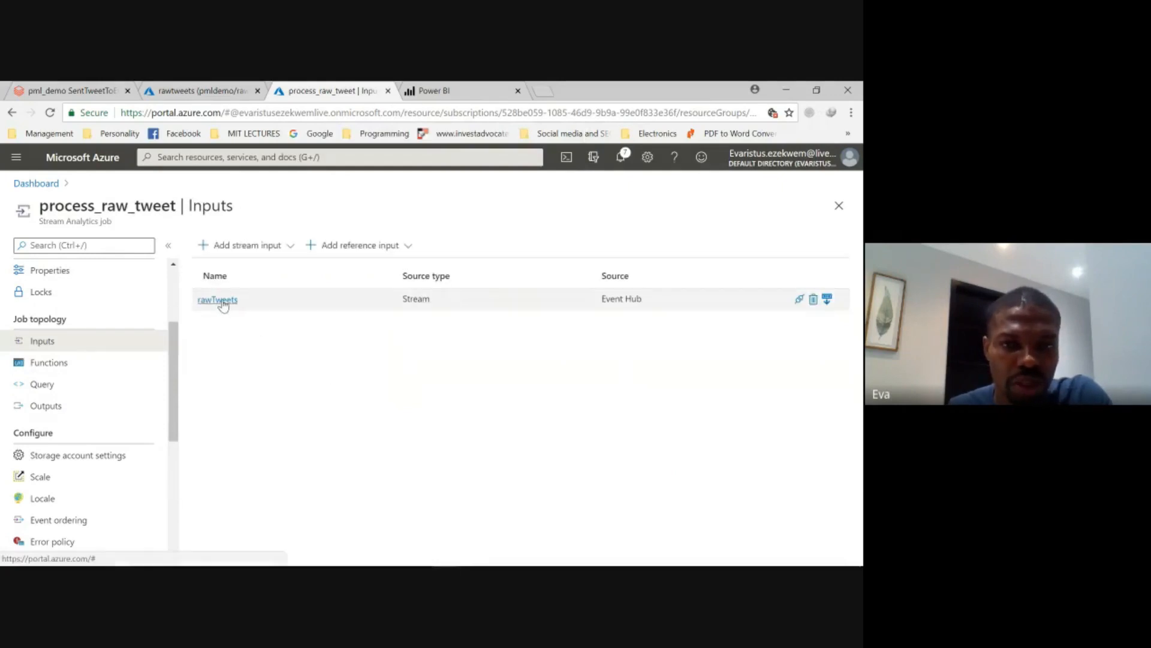
{"action": "left_click", "coordinate": [218, 299]}
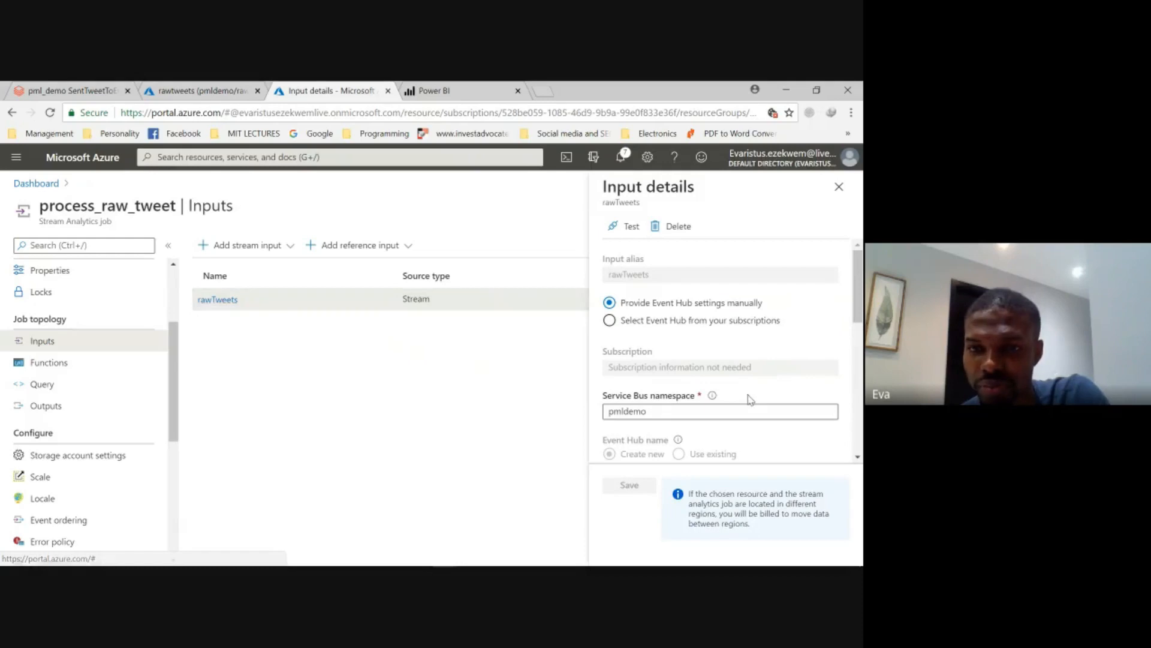
{"action": "scroll", "coordinate": [707, 378], "scroll_direction": "down", "scroll_amount": 3}
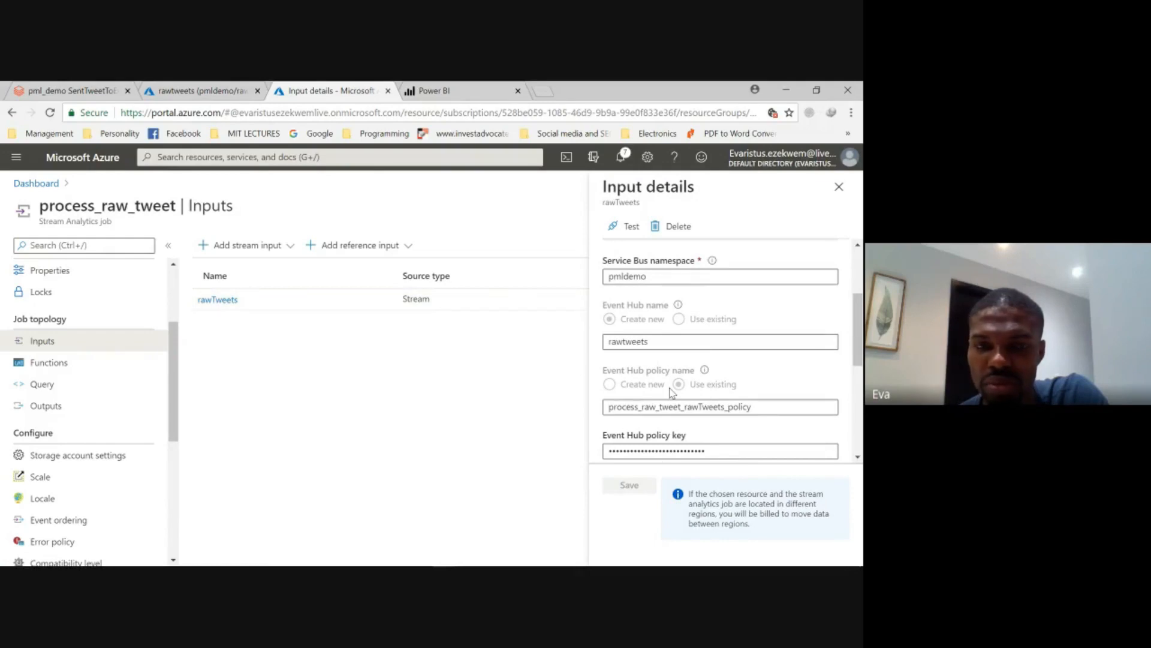
{"action": "scroll", "coordinate": [671, 393], "scroll_direction": "down", "scroll_amount": 1}
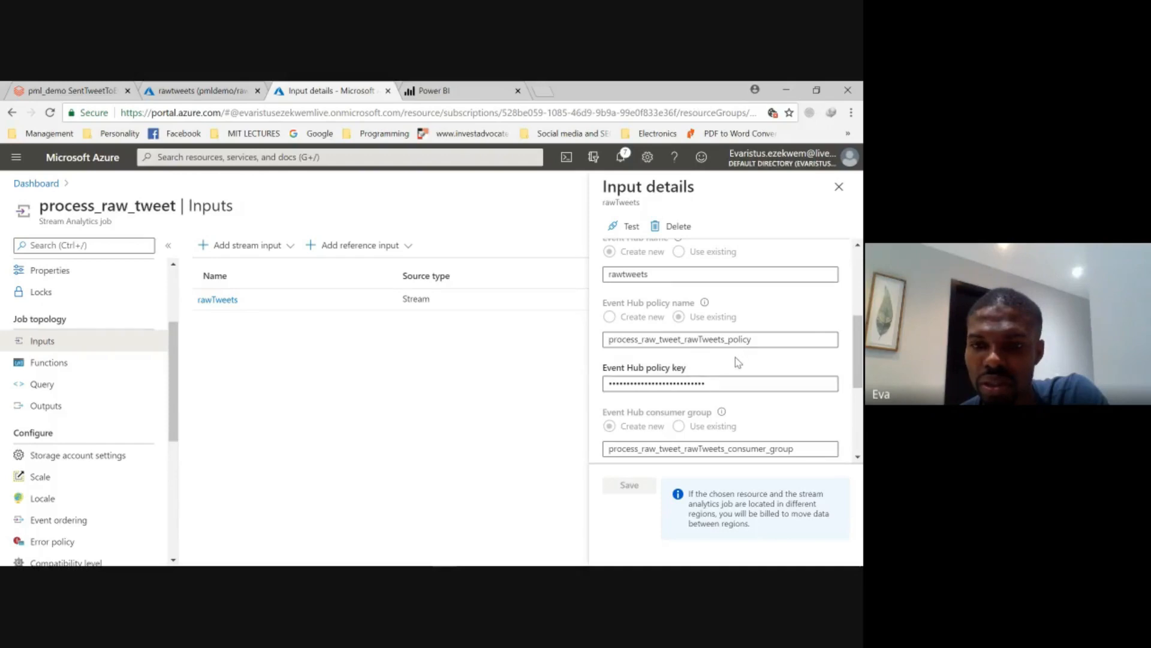
{"action": "scroll", "coordinate": [735, 357], "scroll_direction": "up", "scroll_amount": 3}
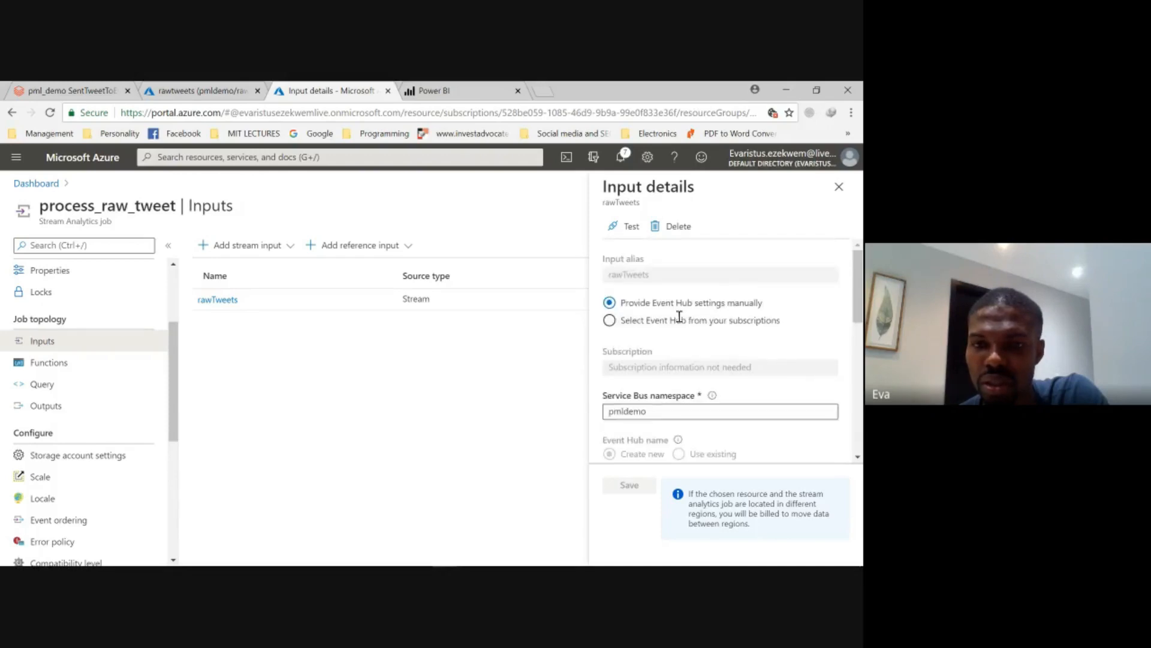
- Set the rawTweets input to select its Event Hub from subscriptions, using pmldemo, rawtweets and the existing mypolicy, and save it
{"action": "left_click", "coordinate": [623, 323]}
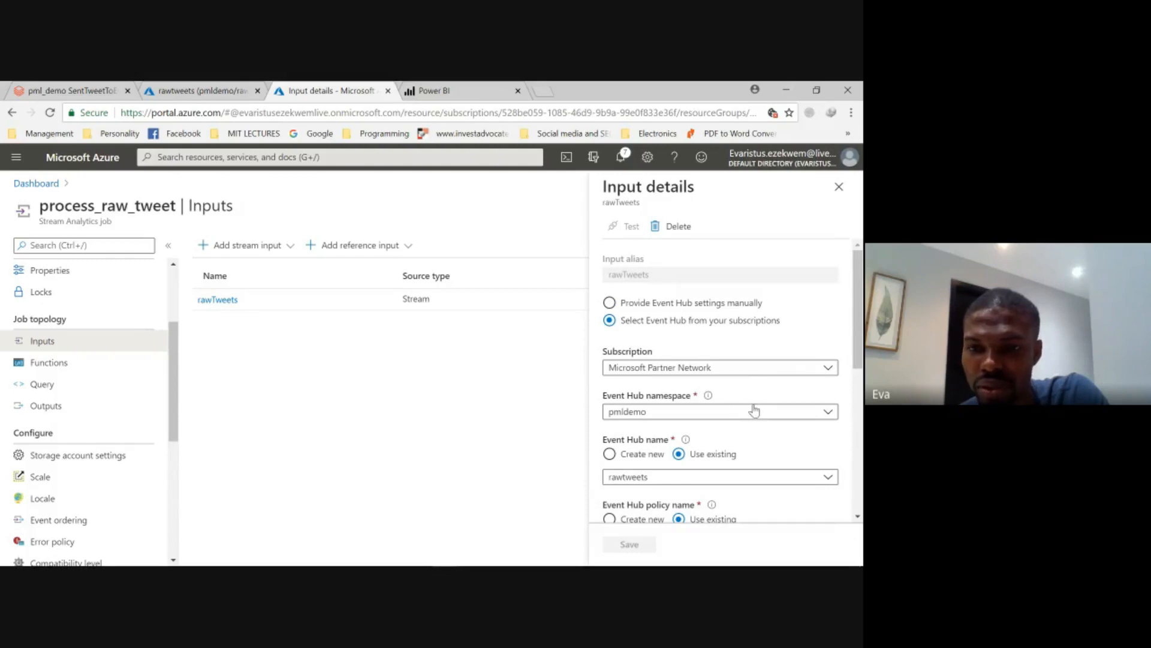
{"action": "scroll", "coordinate": [754, 408], "scroll_direction": "down", "scroll_amount": 1}
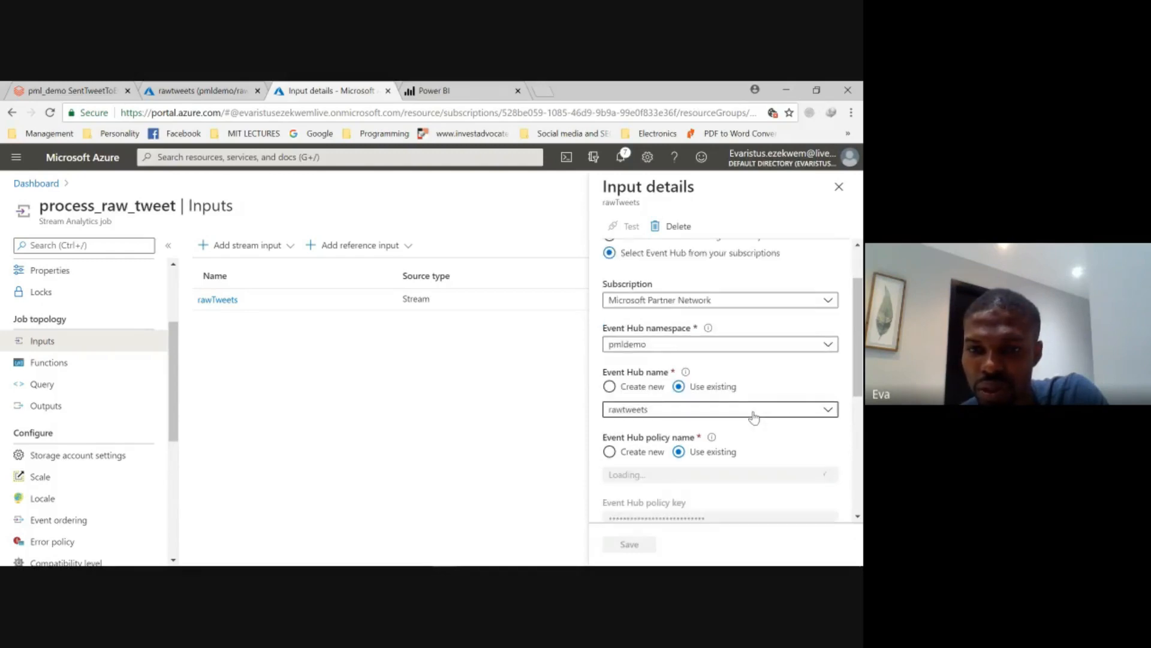
{"action": "left_click", "coordinate": [754, 414]}
{"action": "left_click", "coordinate": [751, 427]}
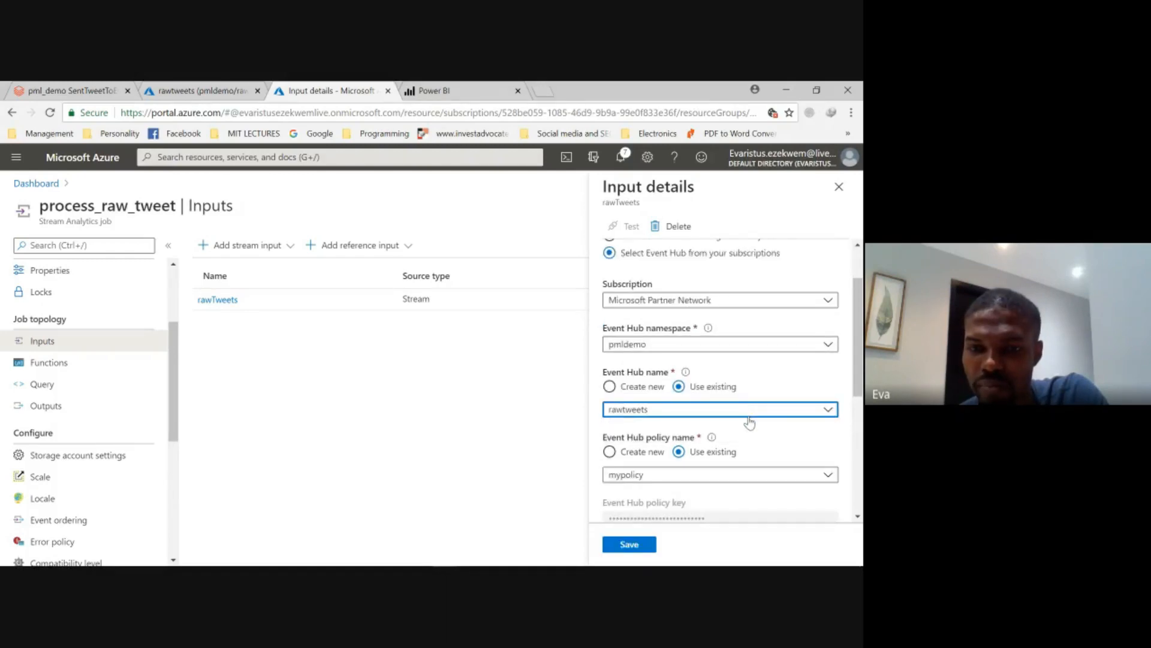
{"action": "scroll", "coordinate": [763, 429], "scroll_direction": "down", "scroll_amount": 1}
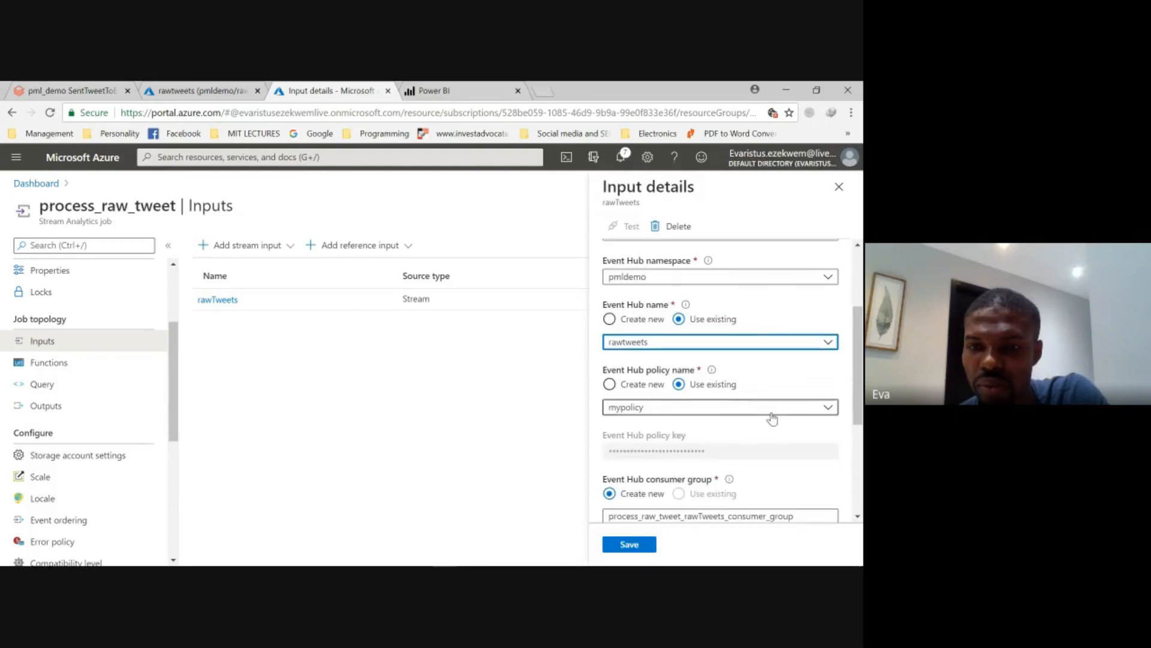
{"action": "scroll", "coordinate": [772, 419], "scroll_direction": "down", "scroll_amount": 2}
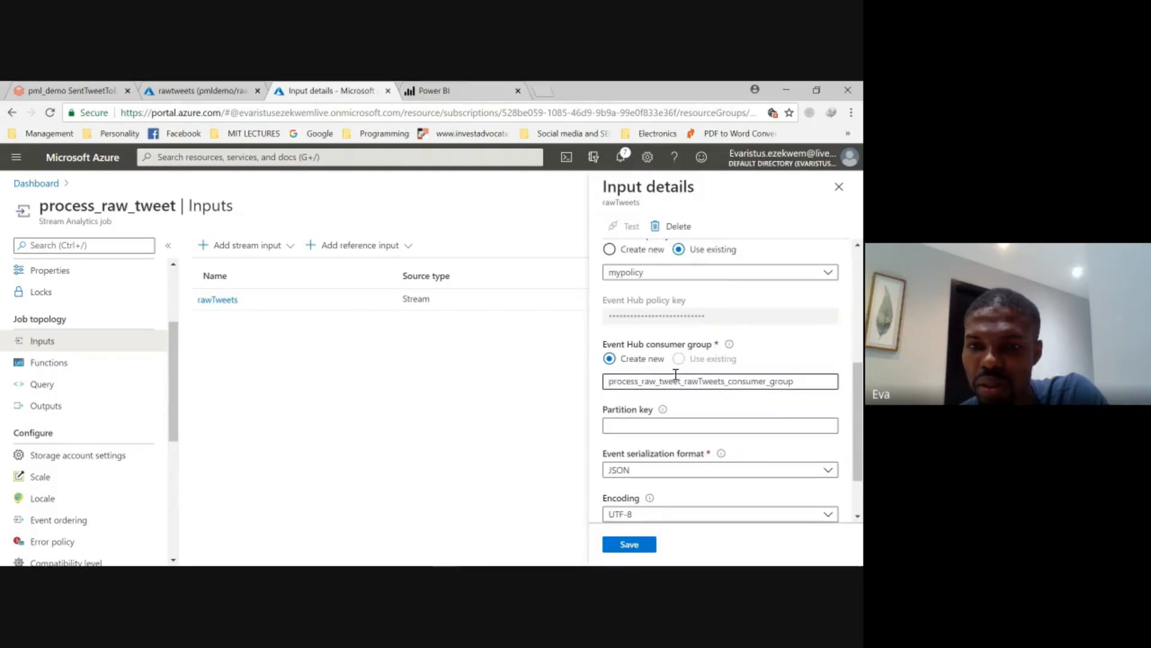
{"action": "left_click", "coordinate": [732, 383]}
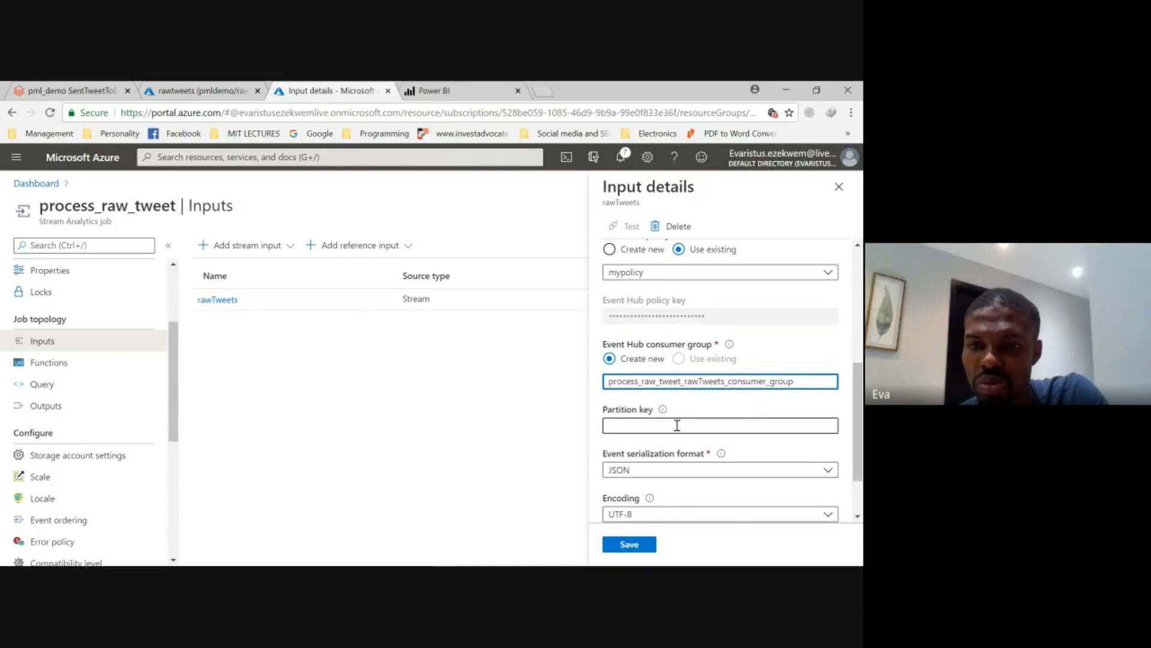
{"action": "scroll", "coordinate": [683, 432], "scroll_direction": "down", "scroll_amount": 2}
{"action": "left_click", "coordinate": [646, 544]}
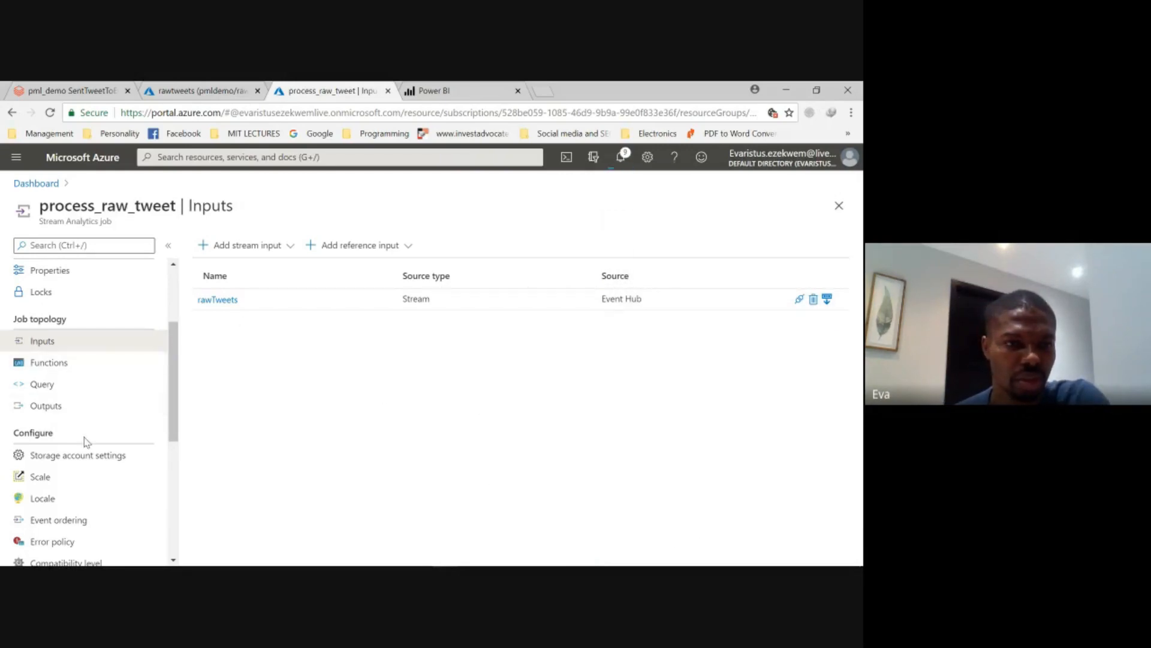
- Reopen the job's query, enlarge the input preview area, and test the default placeholder query
{"action": "left_click", "coordinate": [54, 387]}
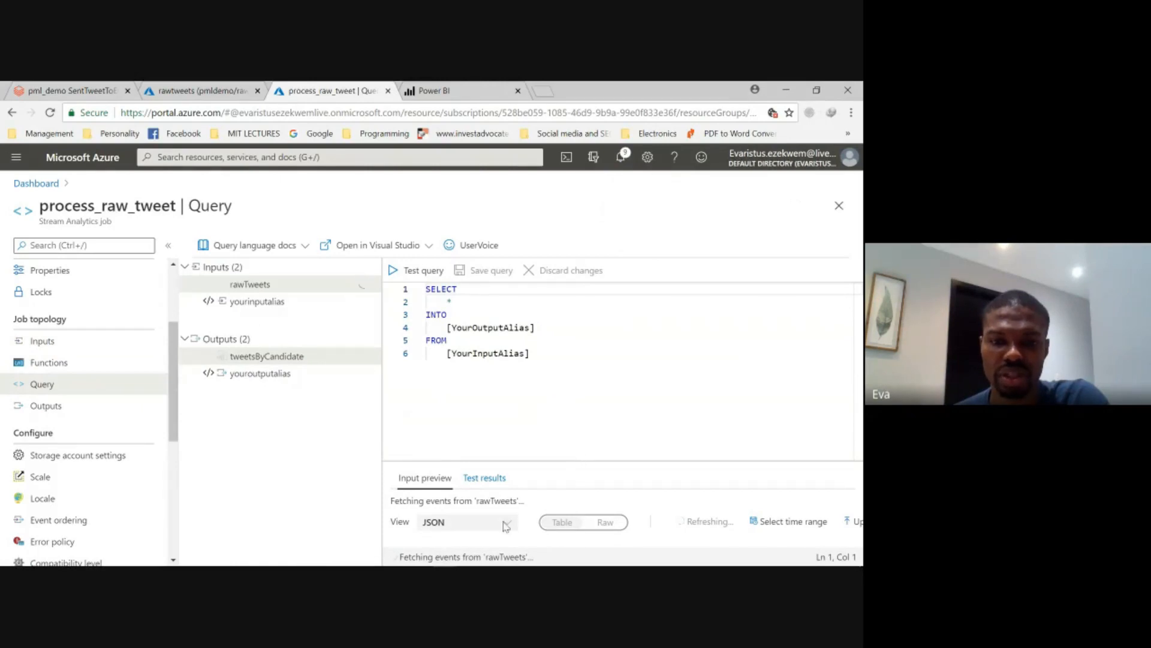
{"action": "left_click_drag", "start_coordinate": [565, 461], "coordinate": [571, 429]}
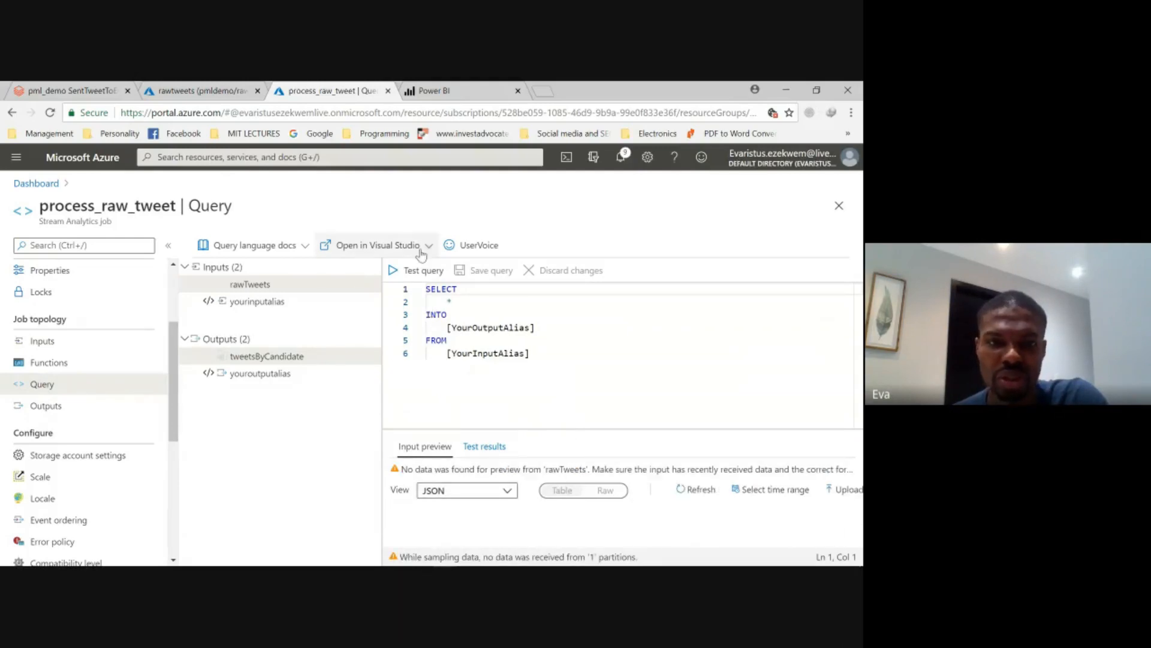
{"action": "left_click", "coordinate": [420, 271]}
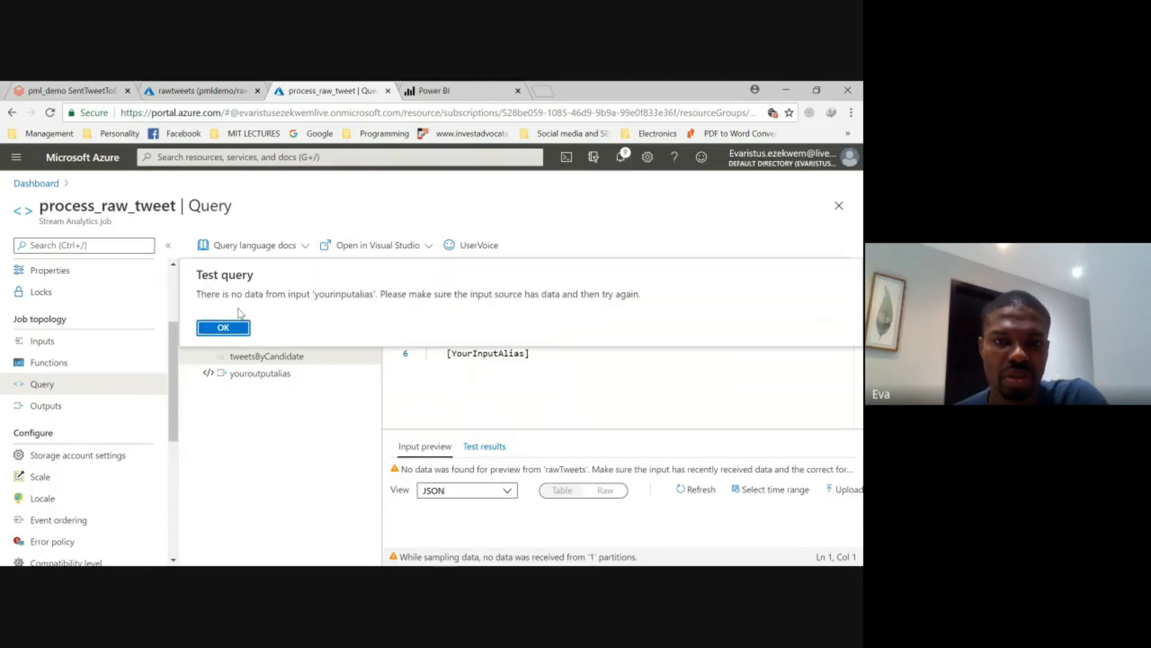
{"action": "left_click", "coordinate": [221, 326]}
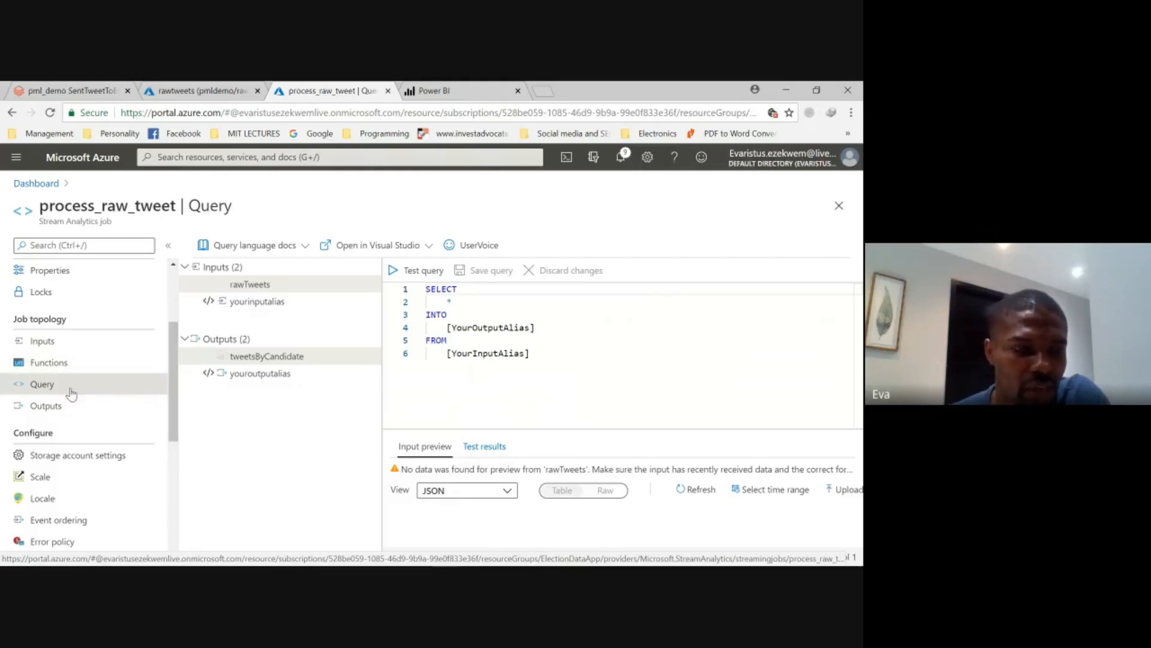
- Start a new Event Hub stream input for the job and set its input alias to rawInputDemo
{"action": "left_click", "coordinate": [57, 342]}
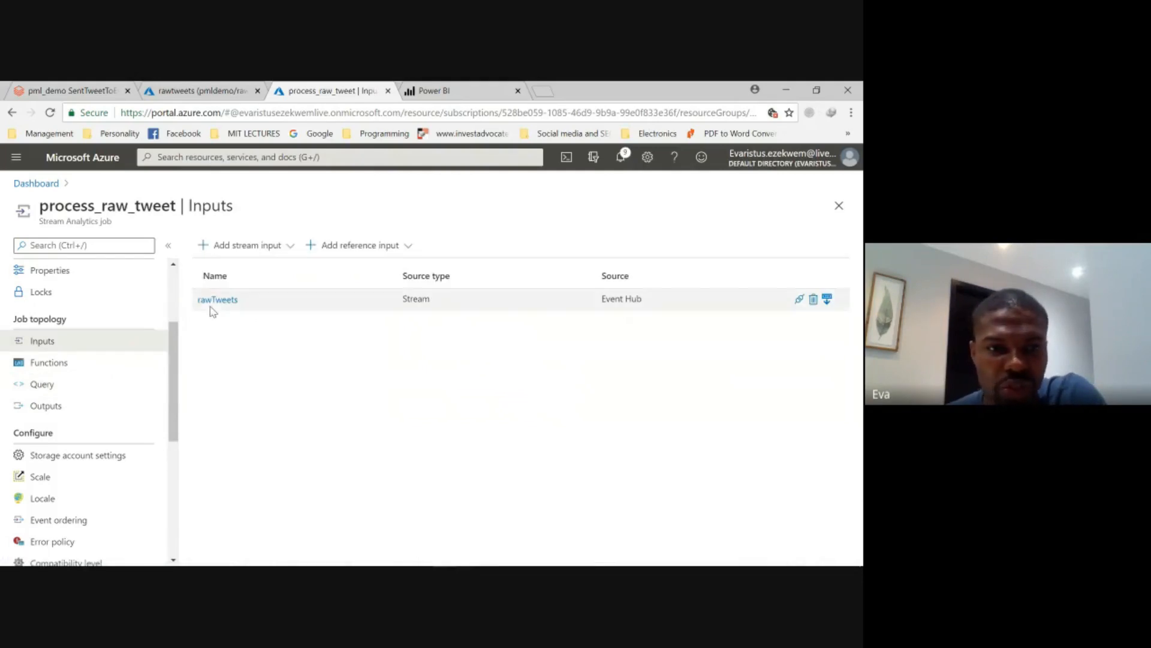
{"action": "left_click", "coordinate": [238, 246]}
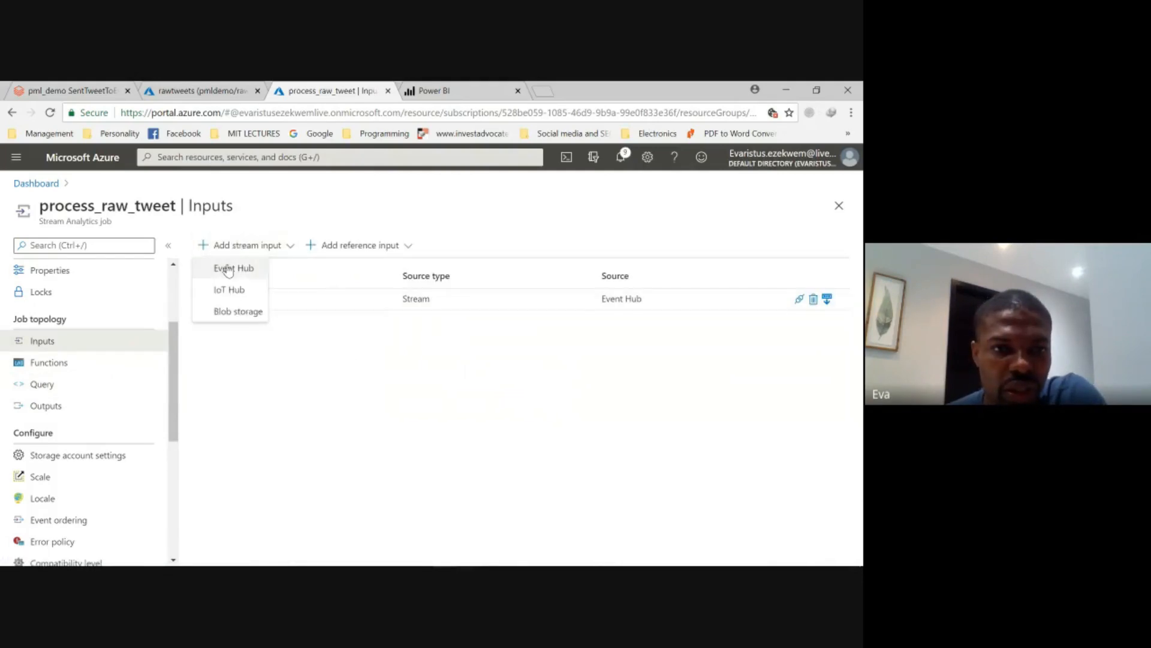
{"action": "left_click", "coordinate": [227, 269]}
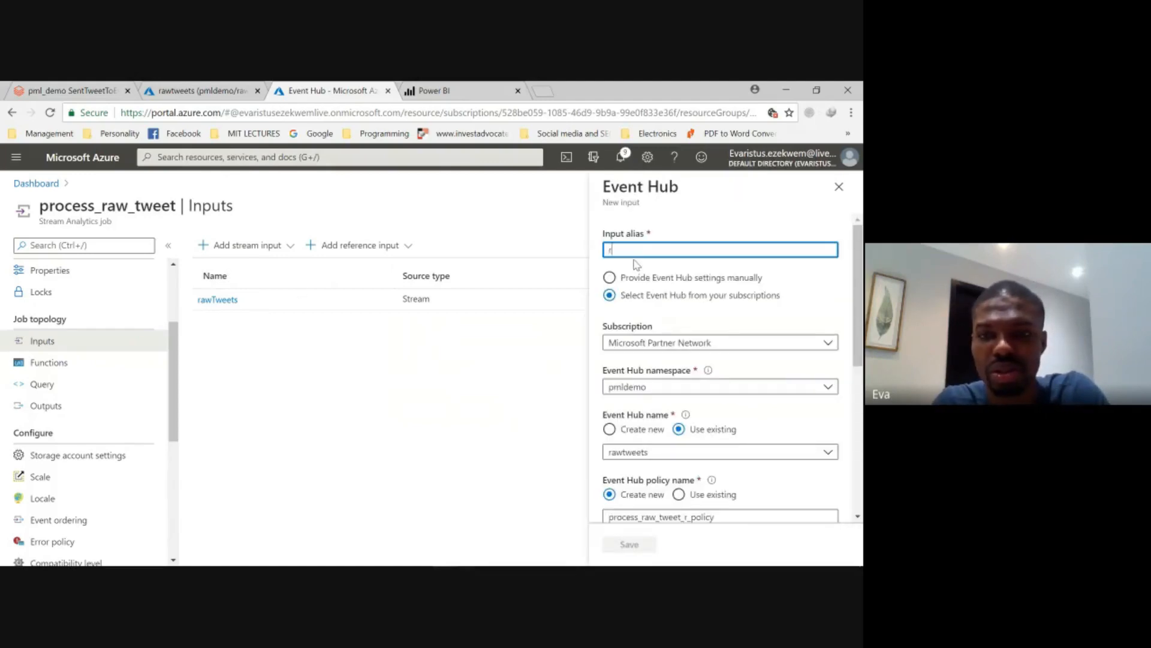
{"action": "type", "text": "raw"}
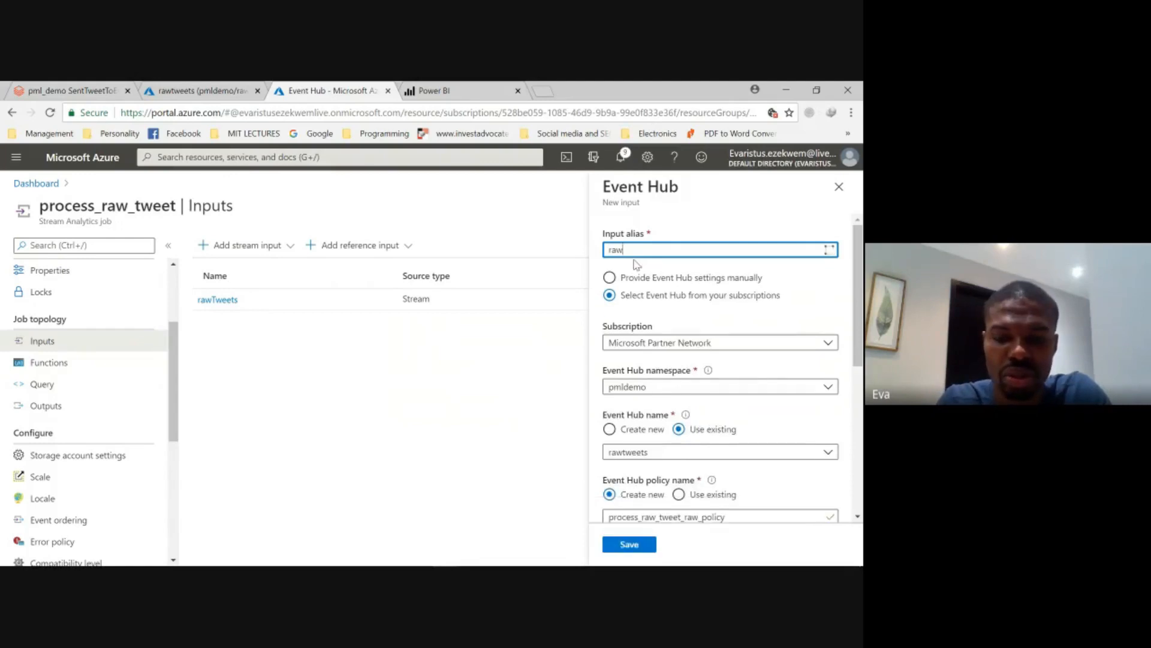
{"action": "type", "text": "_input_demo"}
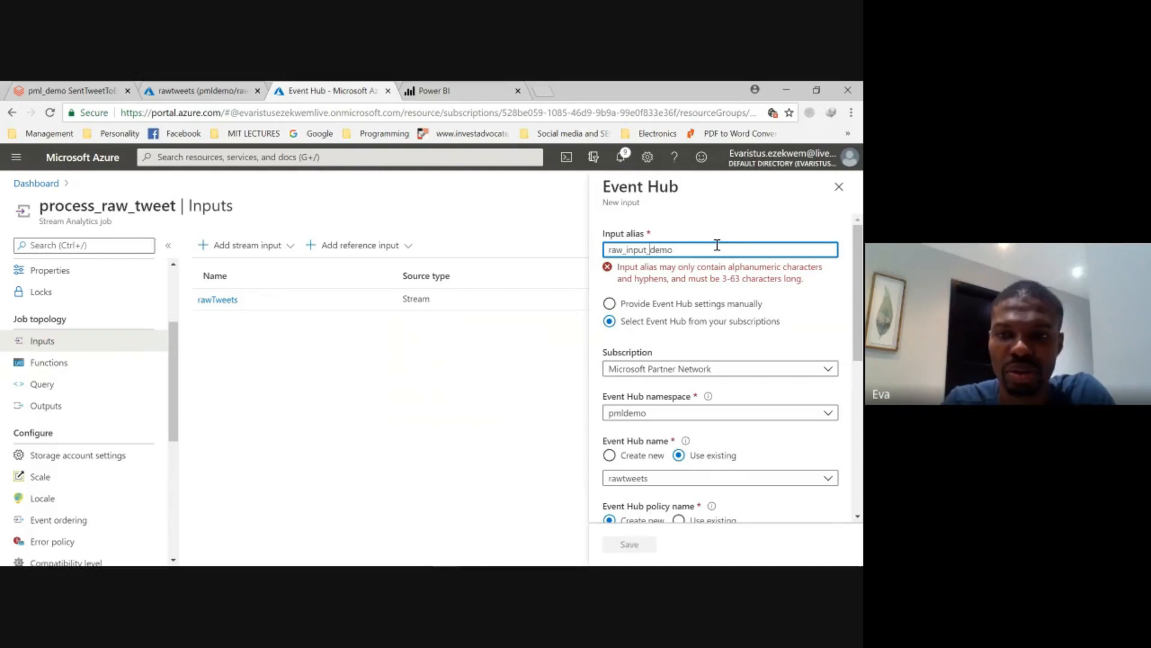
{"action": "key", "text": "Delete"}
{"action": "key", "text": "BackSpace"}
{"action": "key", "text": "BackSpace"}
{"action": "key", "text": "BackSpace"}
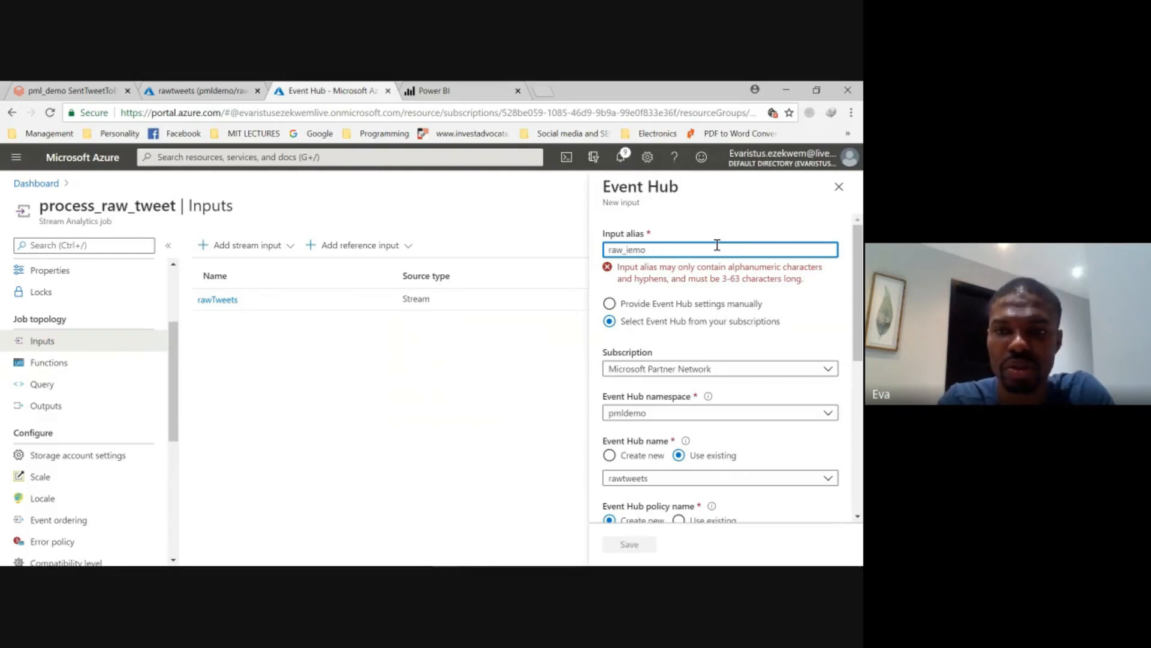
{"action": "type", "text": "Inpu"}
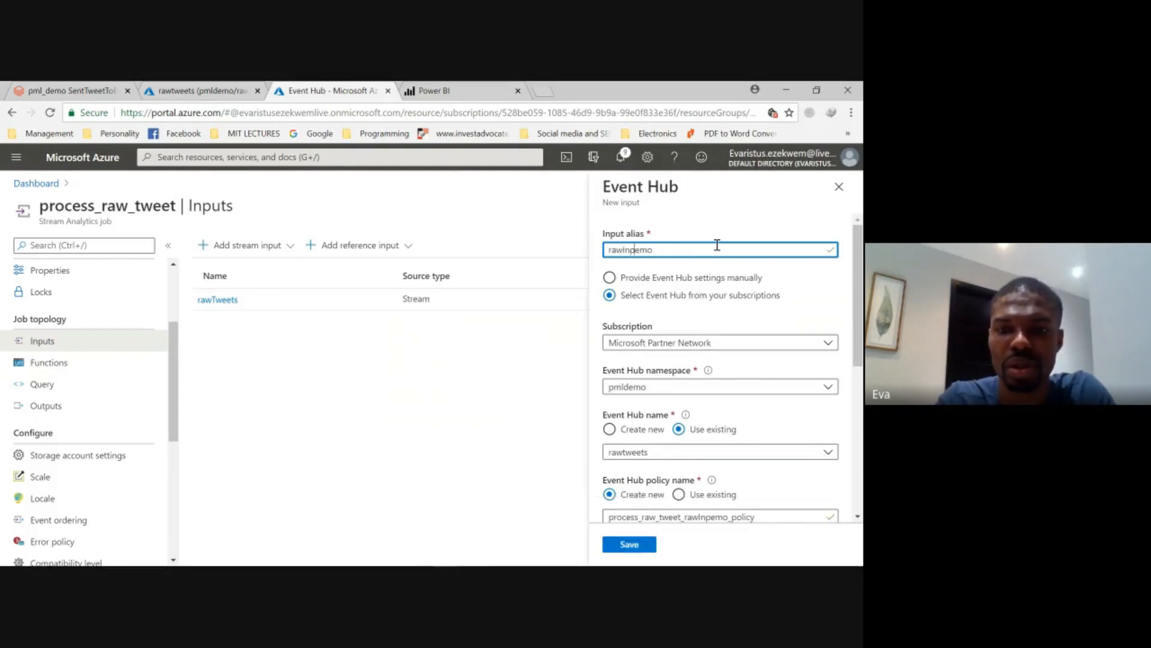
{"action": "type", "text": "tD"}
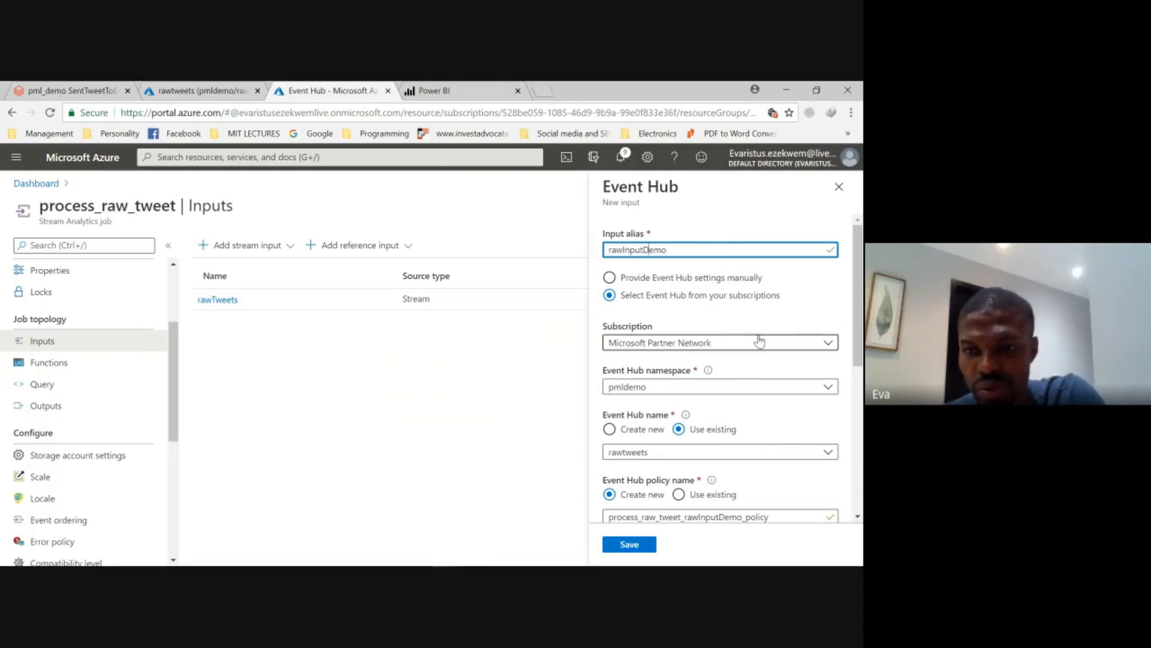
- Point the rawInputDemo input to the pmleventhub namespace and its existing raw_tweets event hub, keeping the other defaults, and save it
{"action": "left_click", "coordinate": [754, 391]}
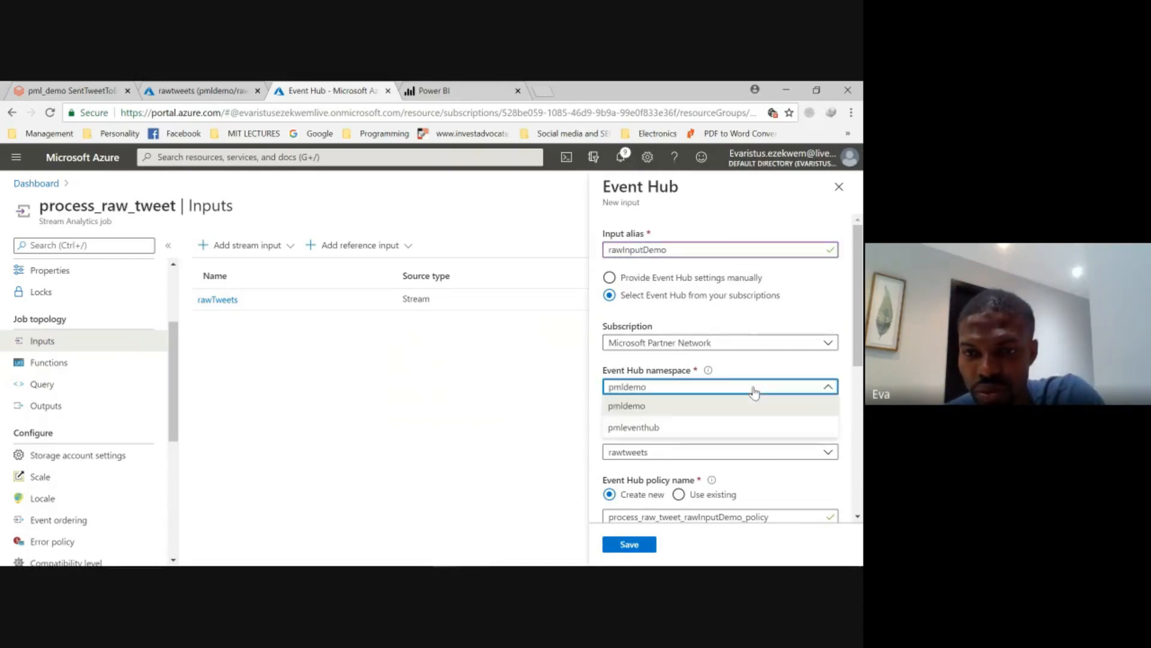
{"action": "left_click", "coordinate": [721, 430]}
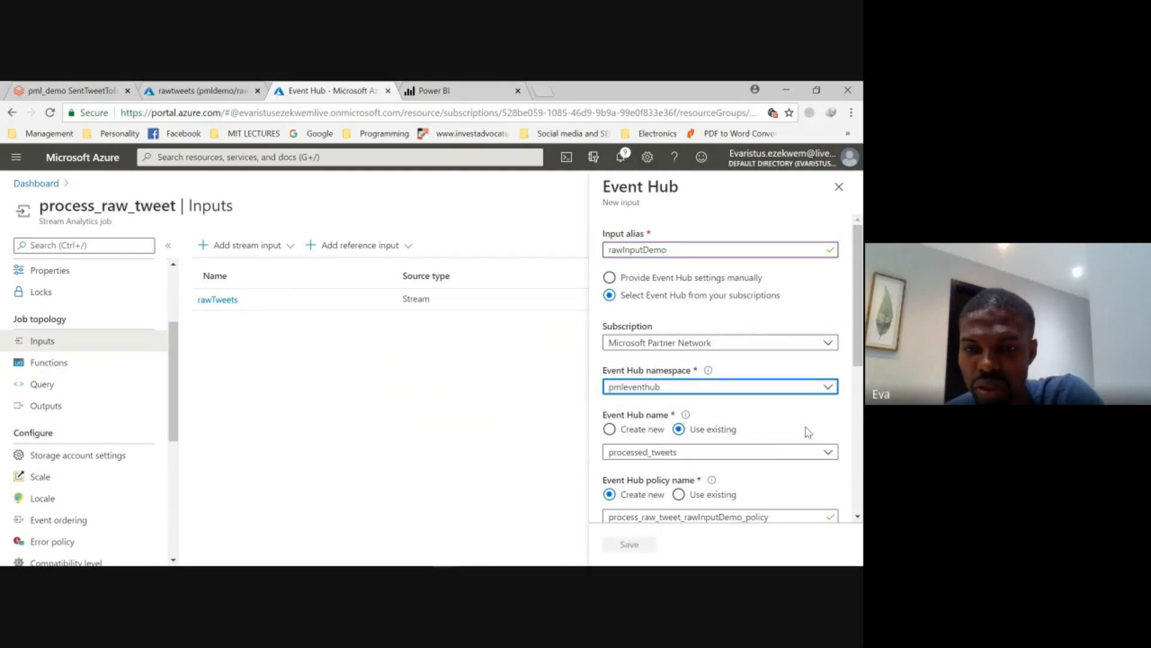
{"action": "left_click", "coordinate": [793, 460]}
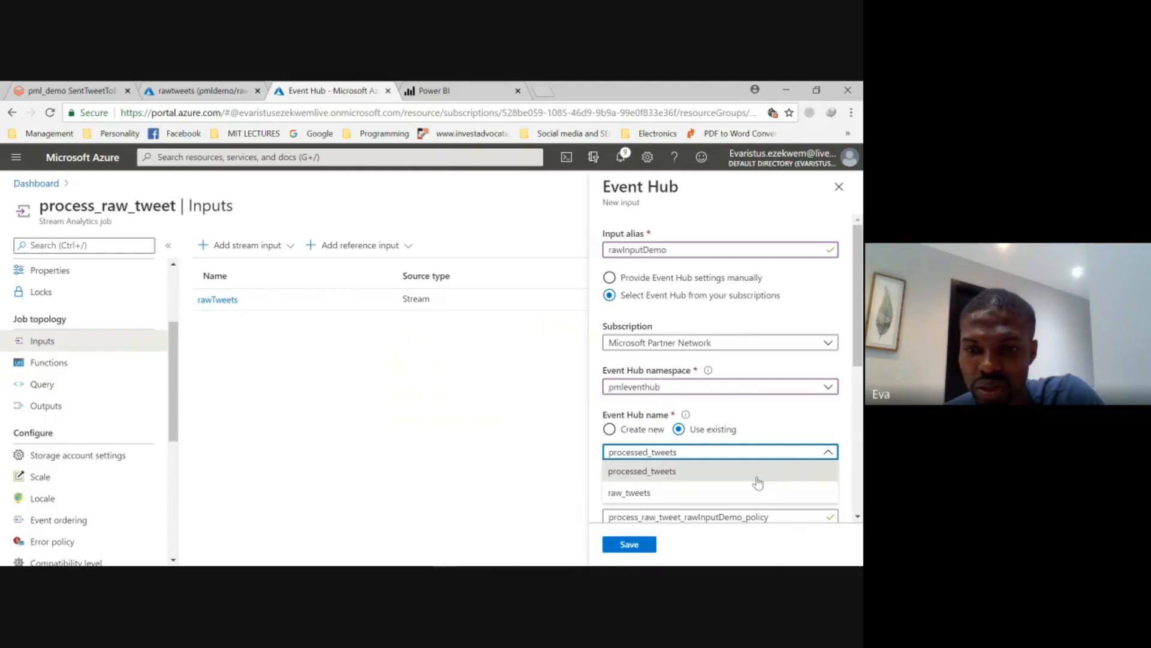
{"action": "left_click", "coordinate": [729, 491]}
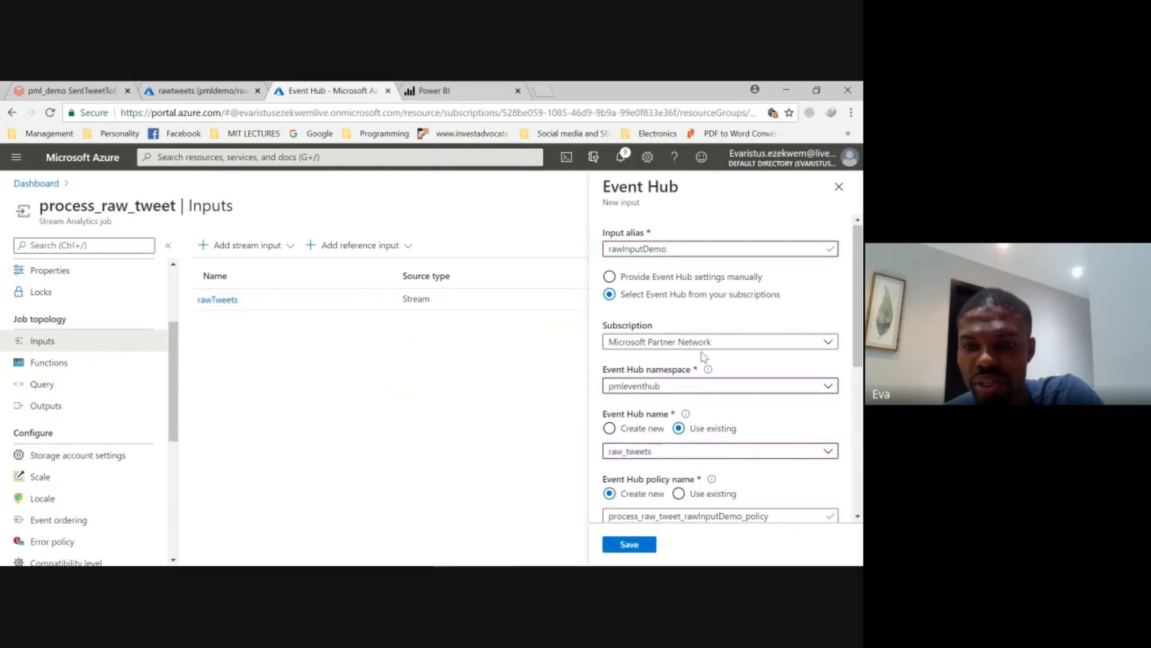
{"action": "scroll", "coordinate": [719, 363], "scroll_direction": "down", "scroll_amount": 1}
{"action": "scroll", "coordinate": [763, 440], "scroll_direction": "down", "scroll_amount": 4}
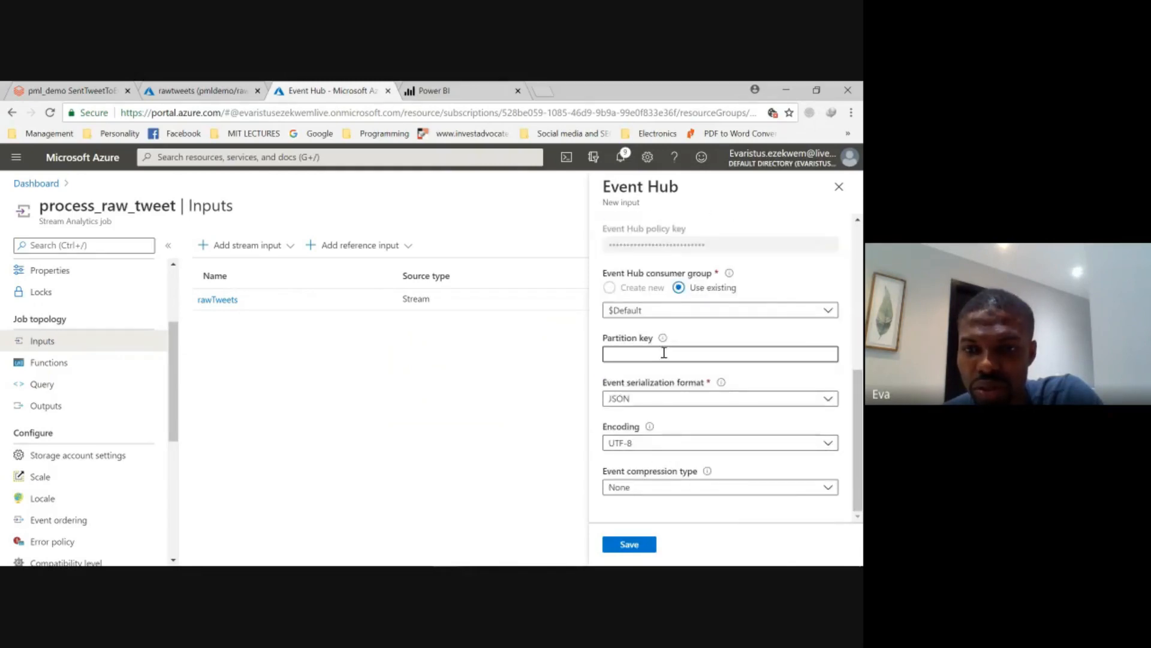
{"action": "left_click", "coordinate": [642, 544]}
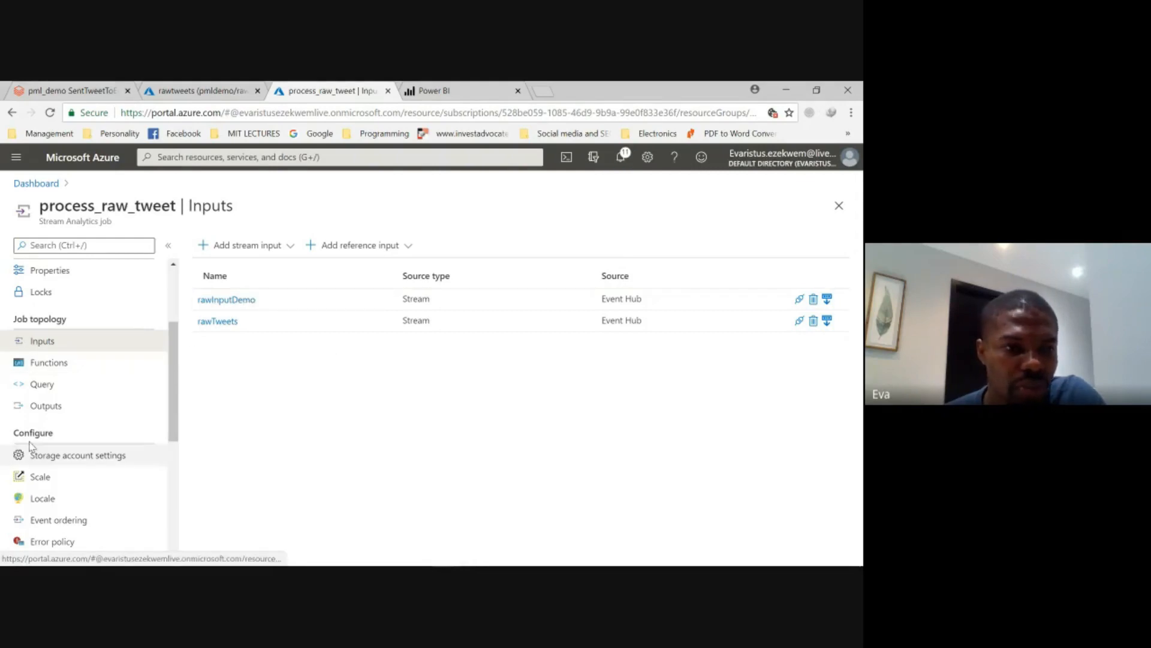
- Open the job's query and replace the [YourInputAlias] placeholder in the FROM clause with tweetsByCandidate
{"action": "left_click", "coordinate": [52, 385]}
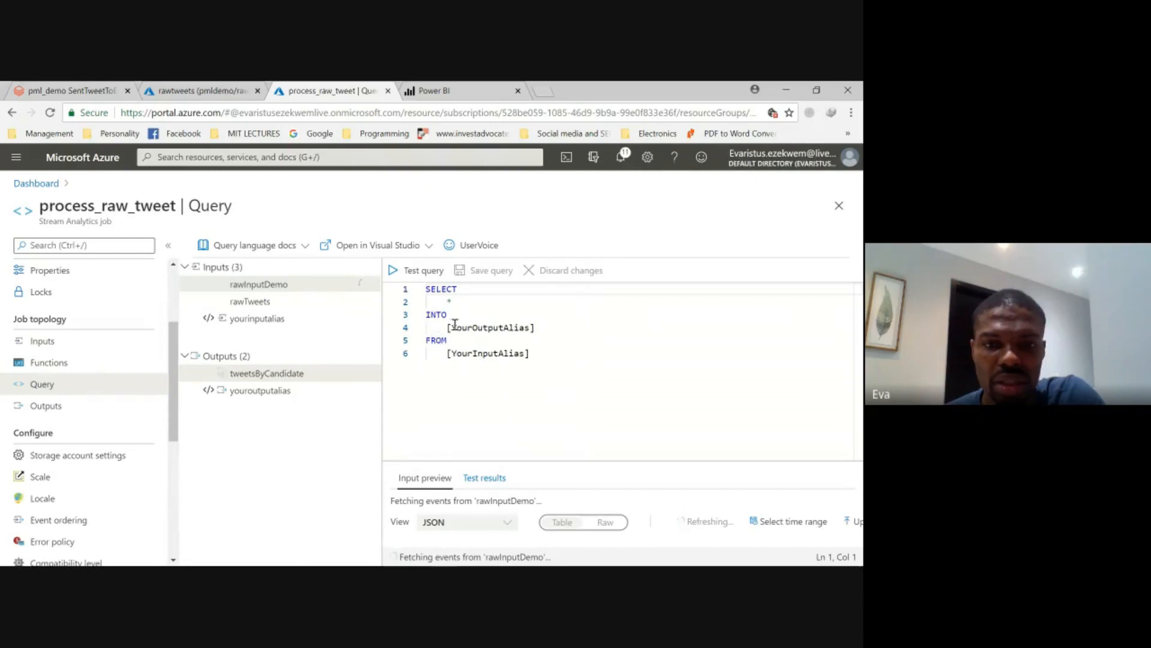
{"action": "left_click", "coordinate": [259, 376]}
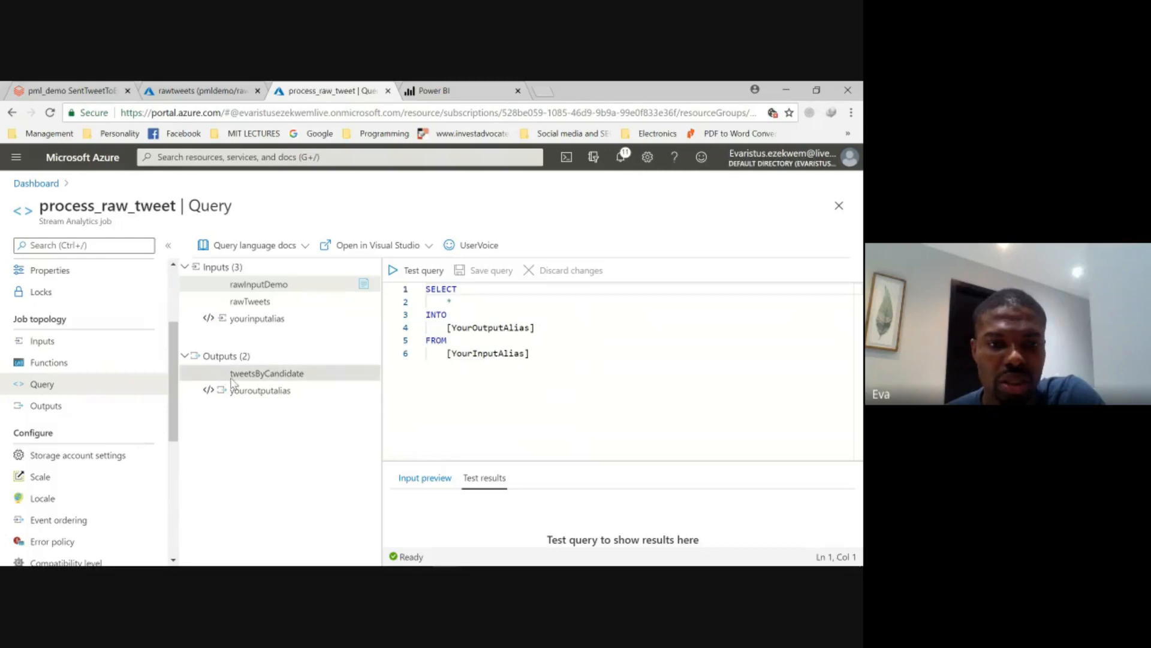
{"action": "double_click", "coordinate": [472, 354]}
{"action": "key", "text": "BackSpace"}
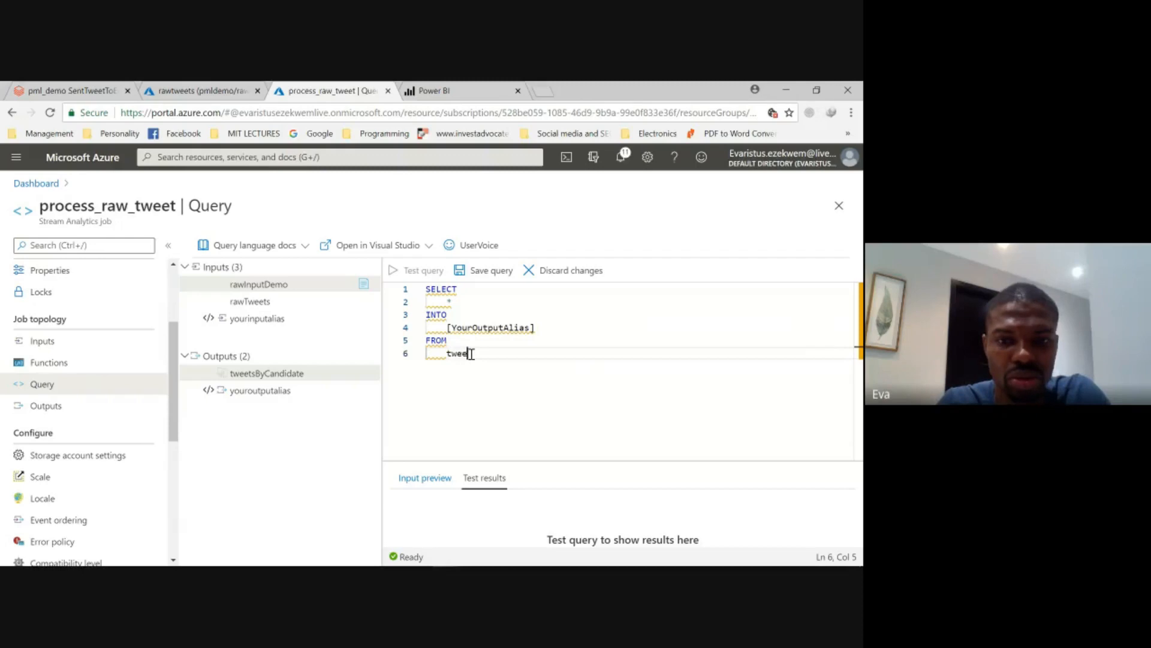
{"action": "type", "text": "tsBy"}
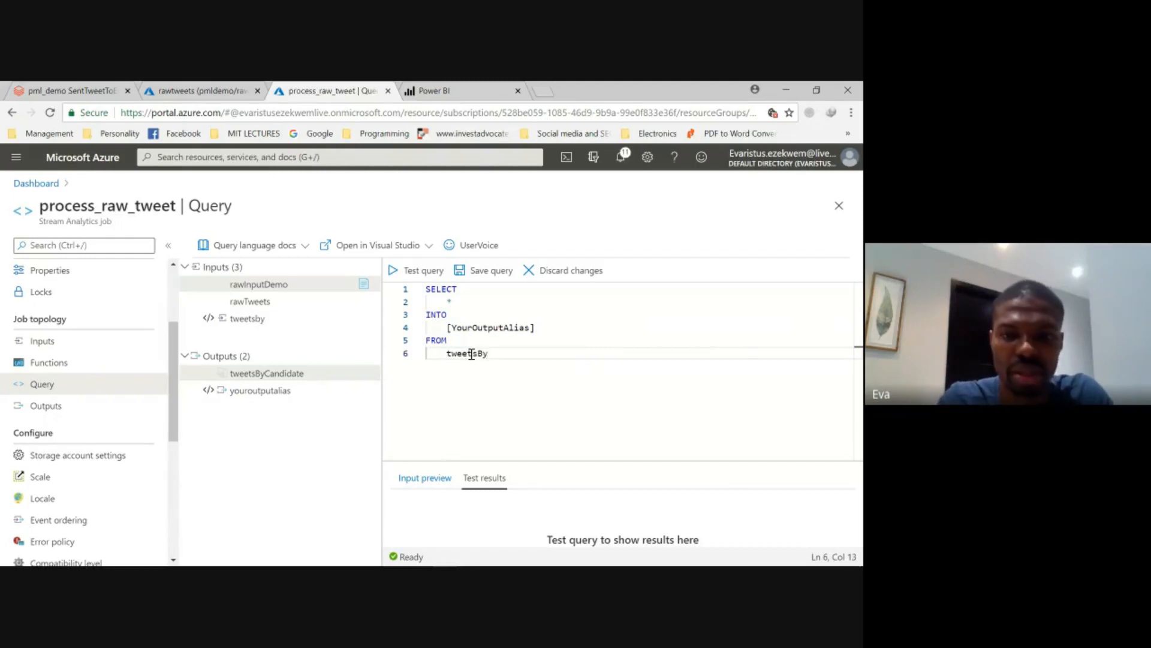
{"action": "type", "text": "Candidate"}
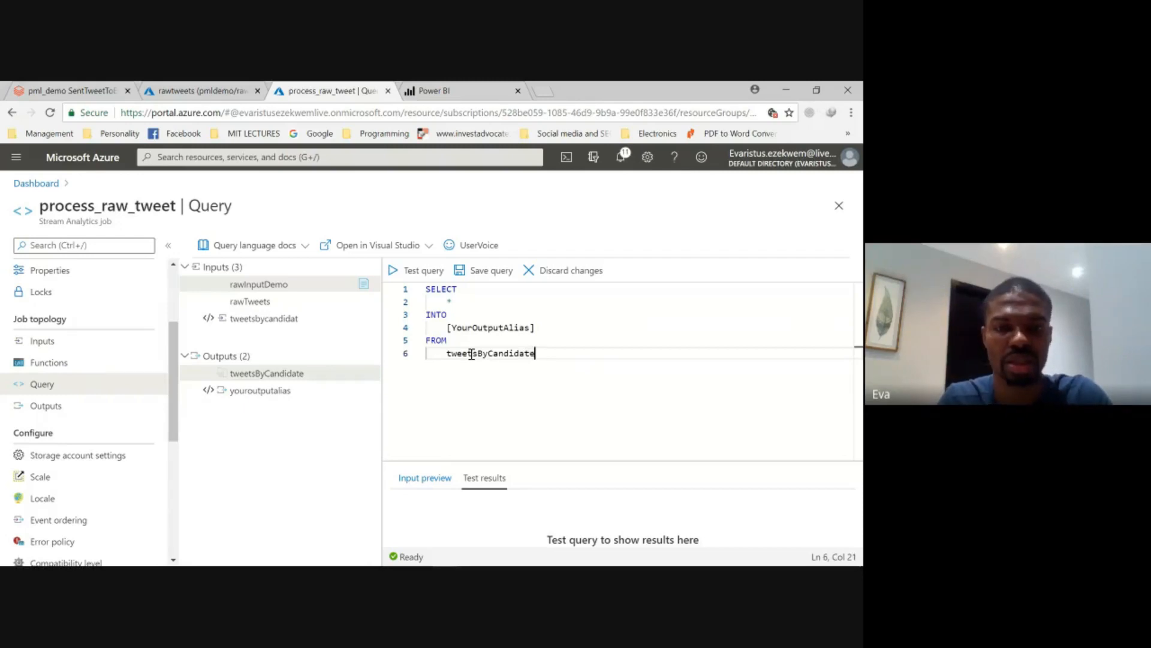
- Move tweetsByCandidate from the FROM clause to the INTO clause, replacing the [YourOutputAlias] placeholder
{"action": "key", "text": "shift+Up"}
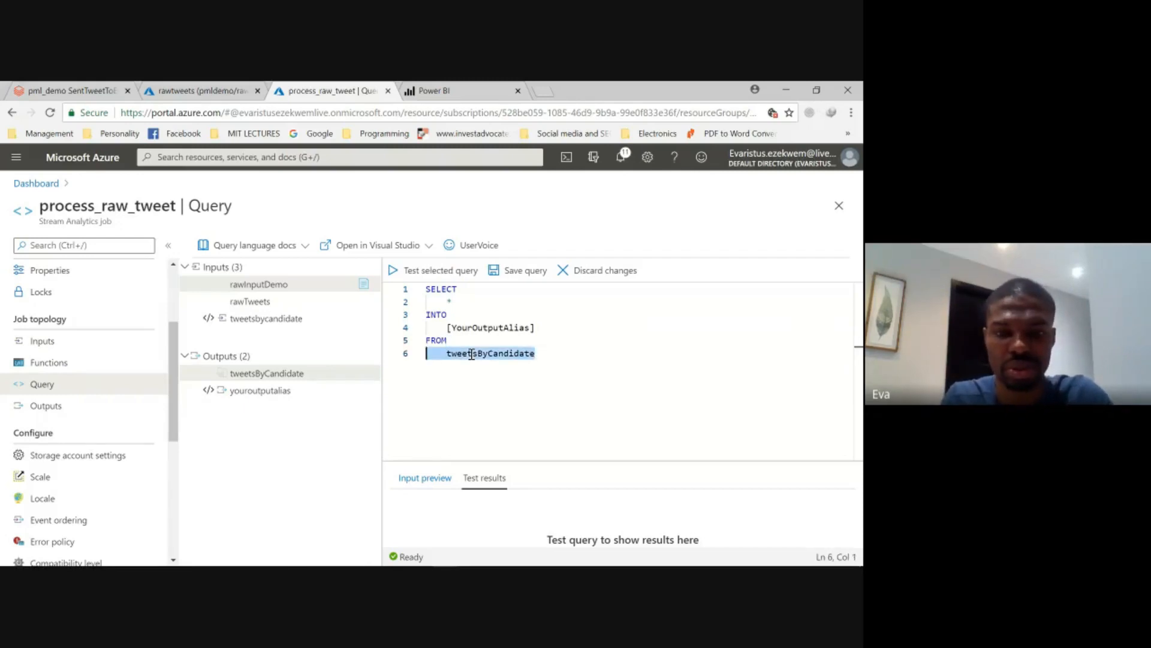
{"action": "key", "text": "shift+Right"}
{"action": "key", "text": "shift+Right"}
{"action": "key", "text": "ctrl+c"}
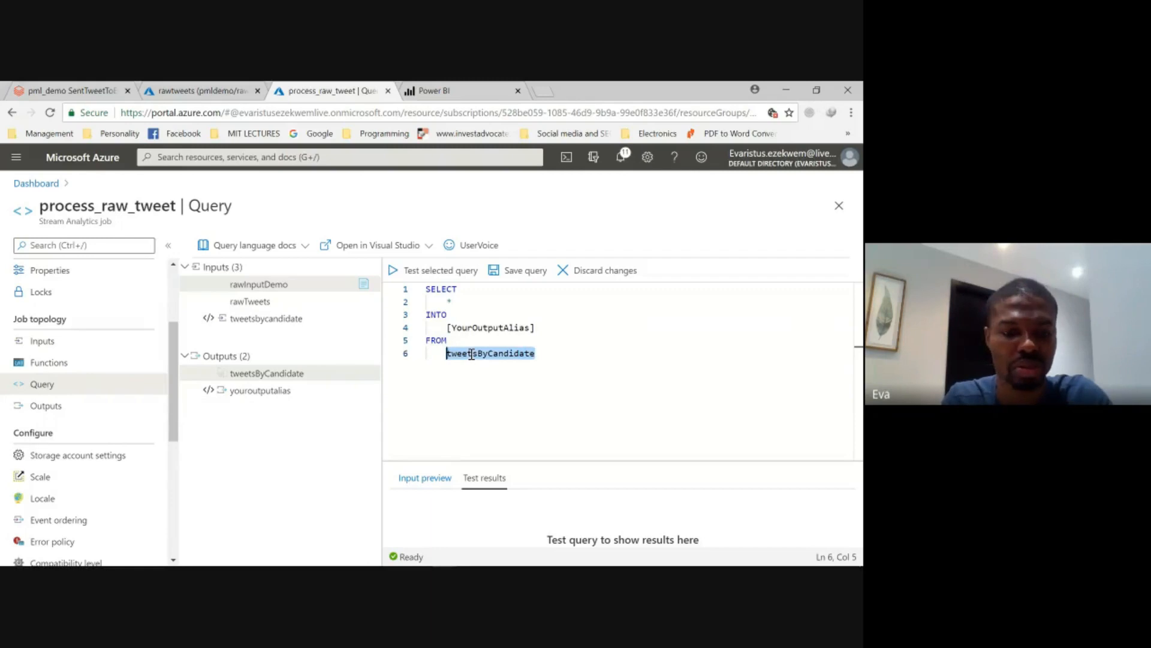
{"action": "key", "text": "BackSpace"}
{"action": "key", "text": "Up"}
{"action": "key", "text": "Up"}
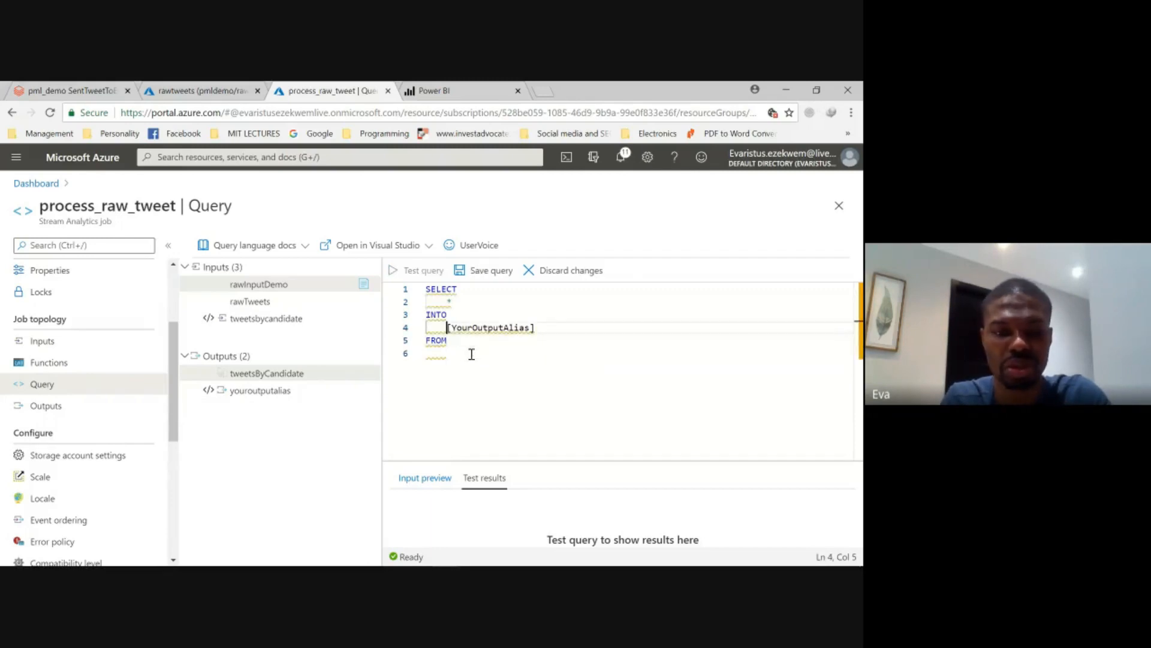
{"action": "key", "text": "shift+Down"}
{"action": "key", "text": "shift+Left"}
{"action": "key", "text": "shift+Left"}
{"action": "key", "text": "shift+Left"}
{"action": "key", "text": "shift+Left"}
{"action": "key", "text": "shift+Left"}
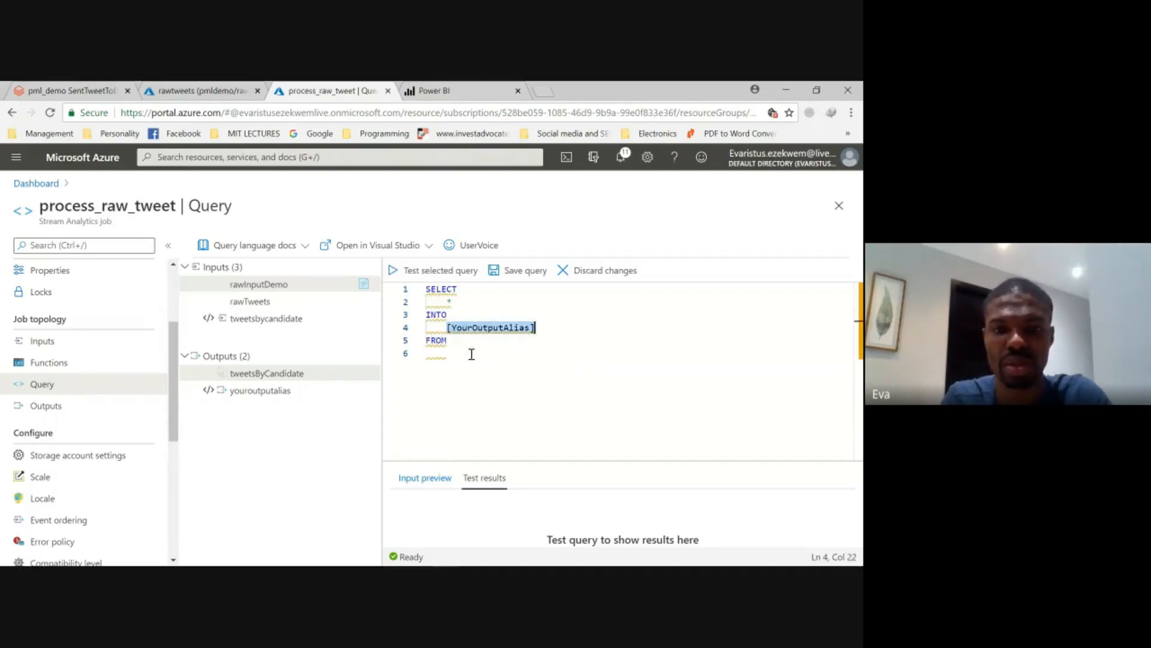
{"action": "key", "text": "ctrl+v"}
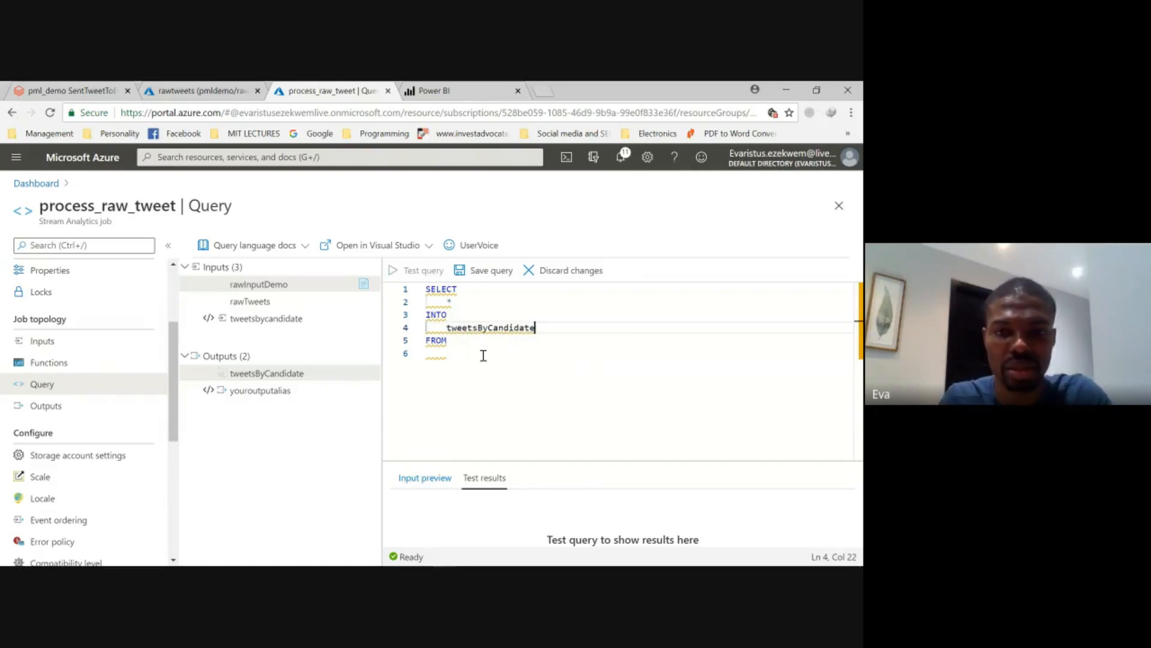
- Enter rawInputDemo as the source in the query's FROM clause
{"action": "left_click", "coordinate": [483, 356]}
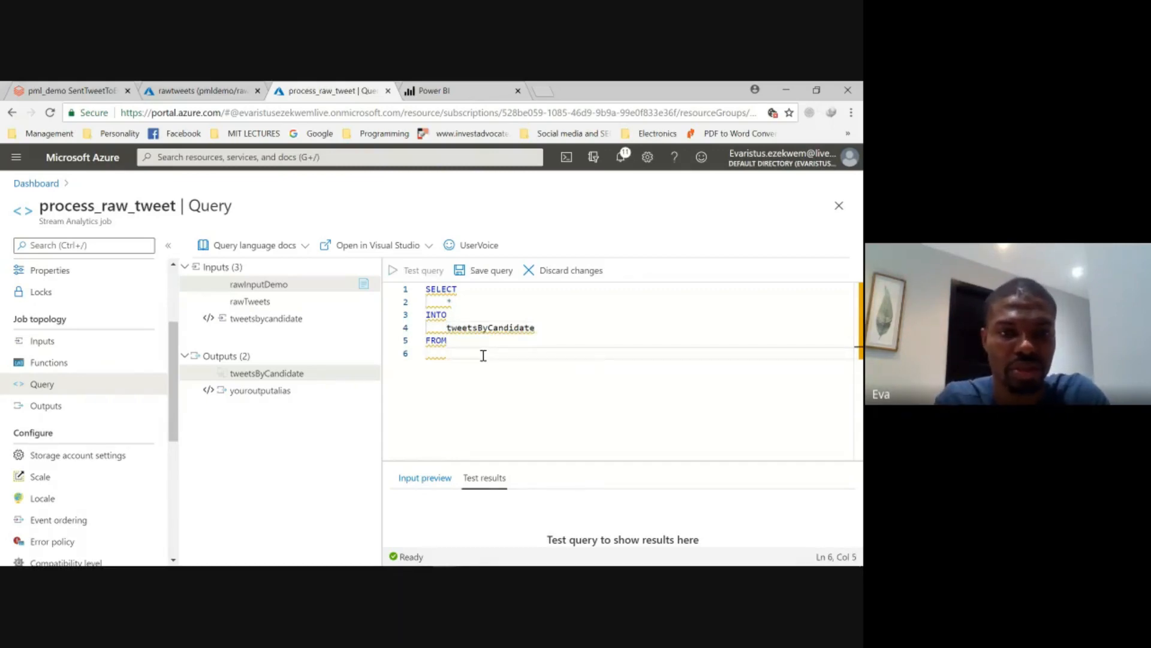
{"action": "type", "text": "rawInput"}
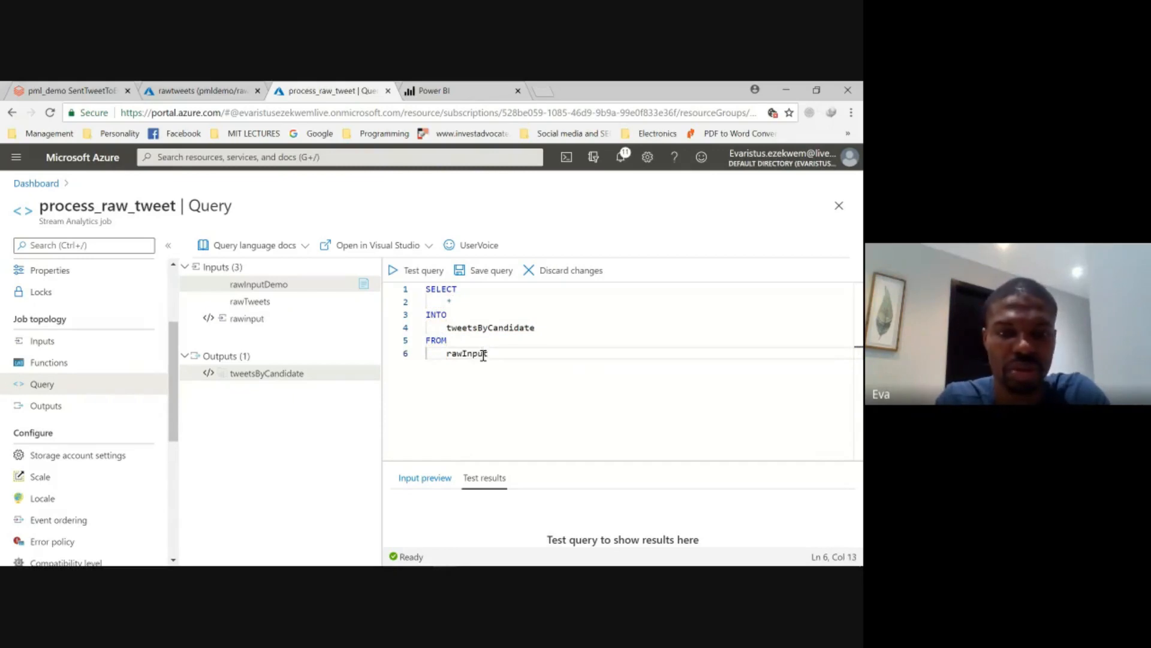
{"action": "type", "text": "Demo"}
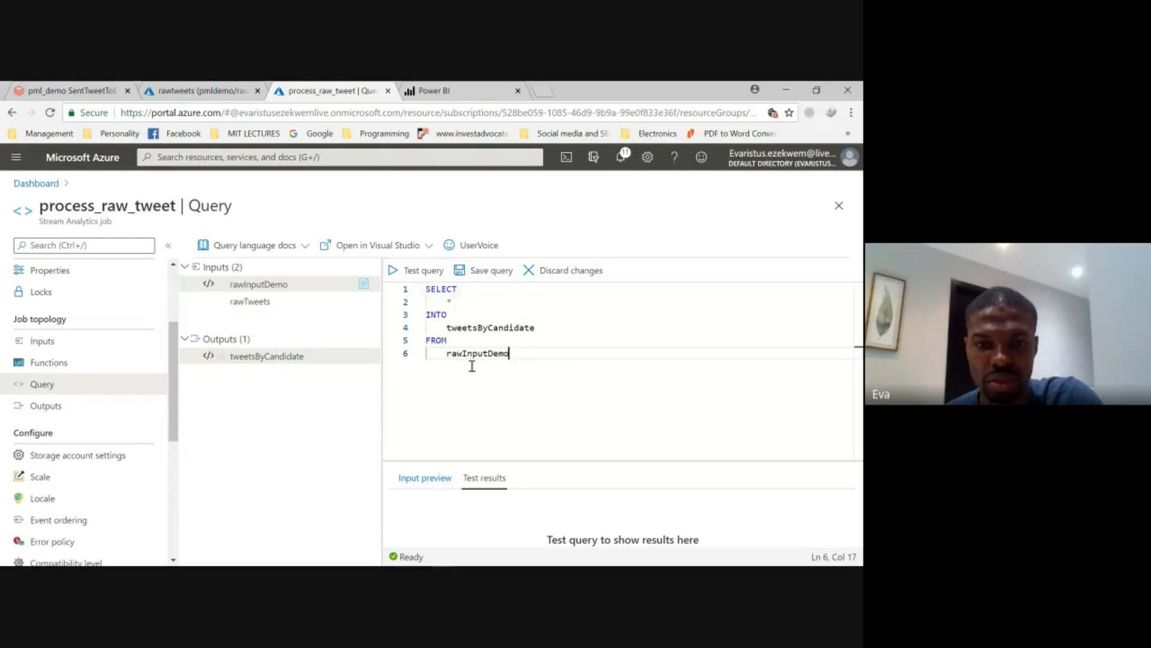
- Show the input preview for rawInputDemo and enlarge the preview area to review the incoming tweet events
{"action": "left_click", "coordinate": [425, 478]}
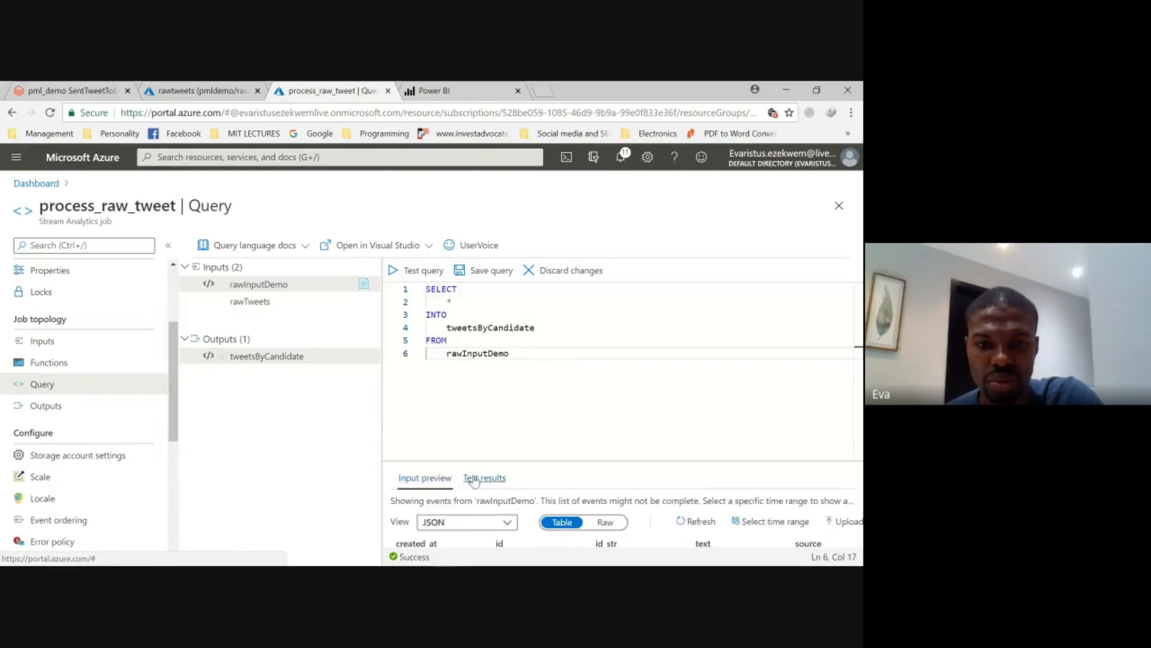
{"action": "left_click_drag", "start_coordinate": [532, 458], "coordinate": [558, 364]}
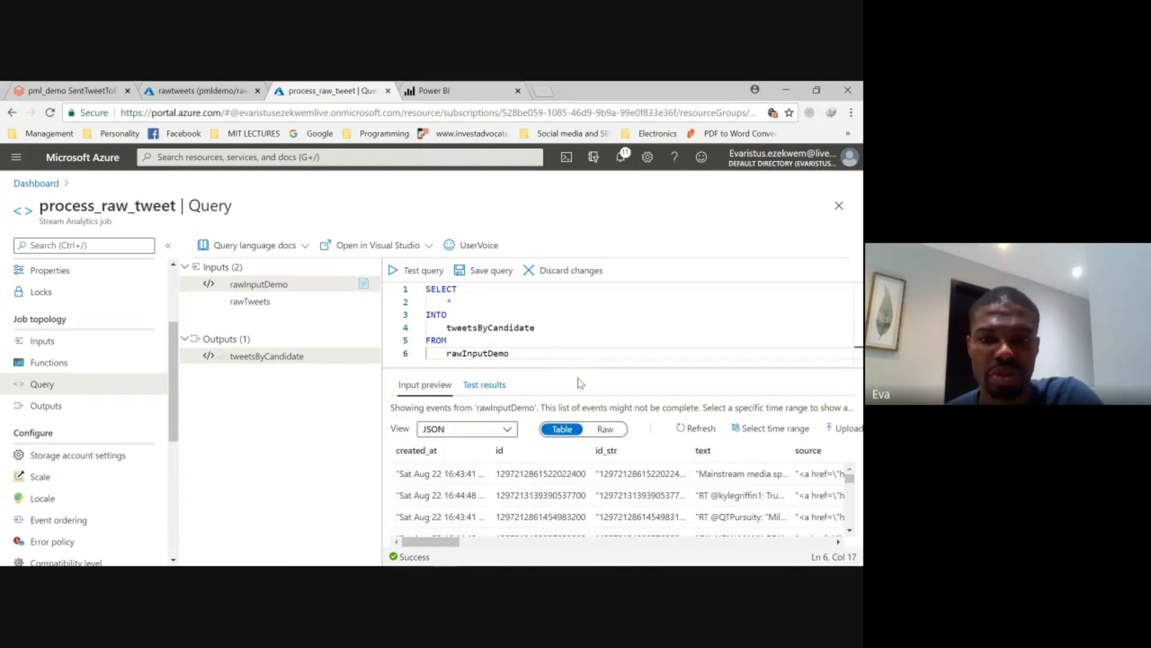
{"action": "left_click_drag", "start_coordinate": [579, 368], "coordinate": [578, 374]}
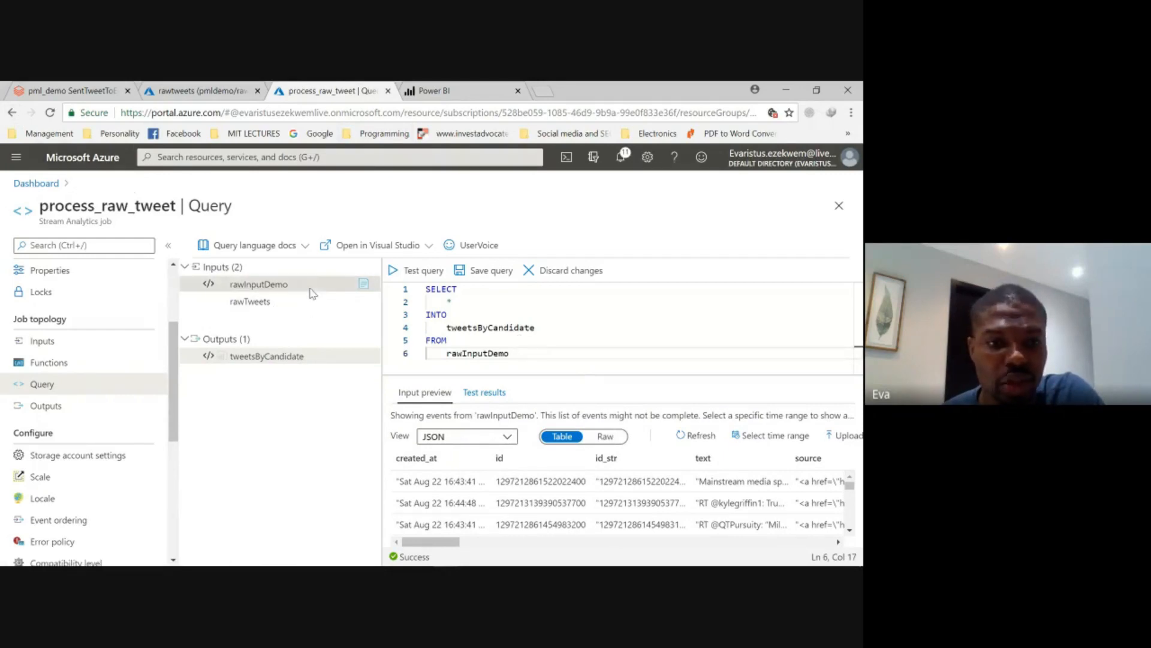
- Open the Azure portal dashboard in a separate browser tab and sign in with the personal Microsoft account
{"action": "right_click", "coordinate": [74, 166]}
{"action": "left_click", "coordinate": [129, 172]}
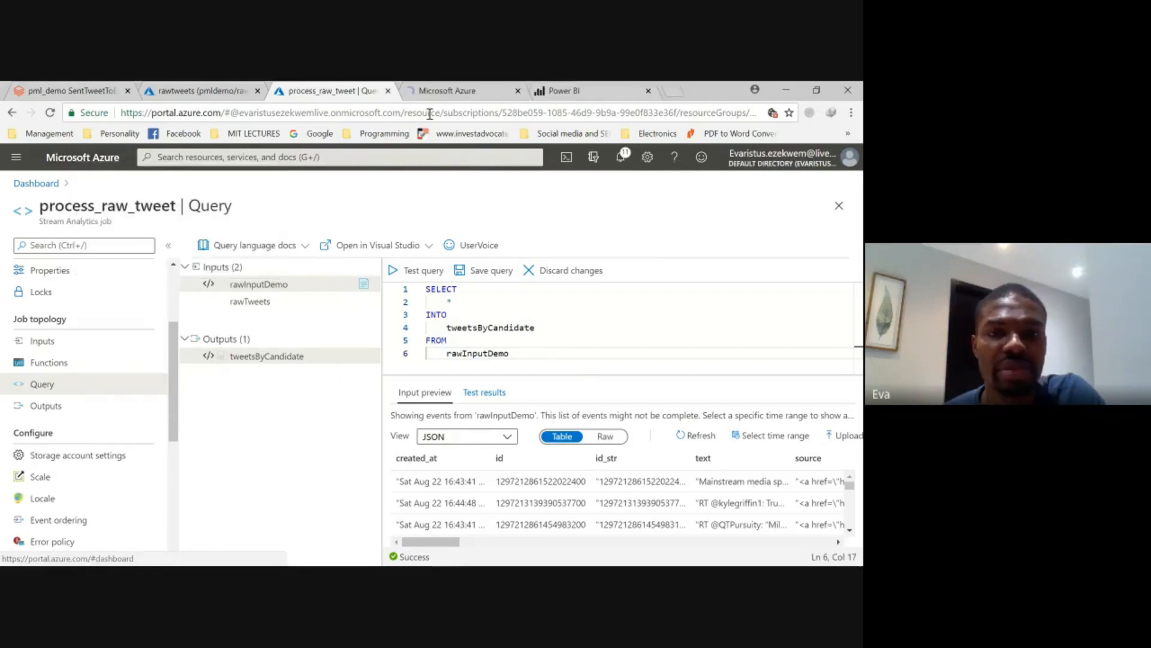
{"action": "left_click", "coordinate": [452, 94]}
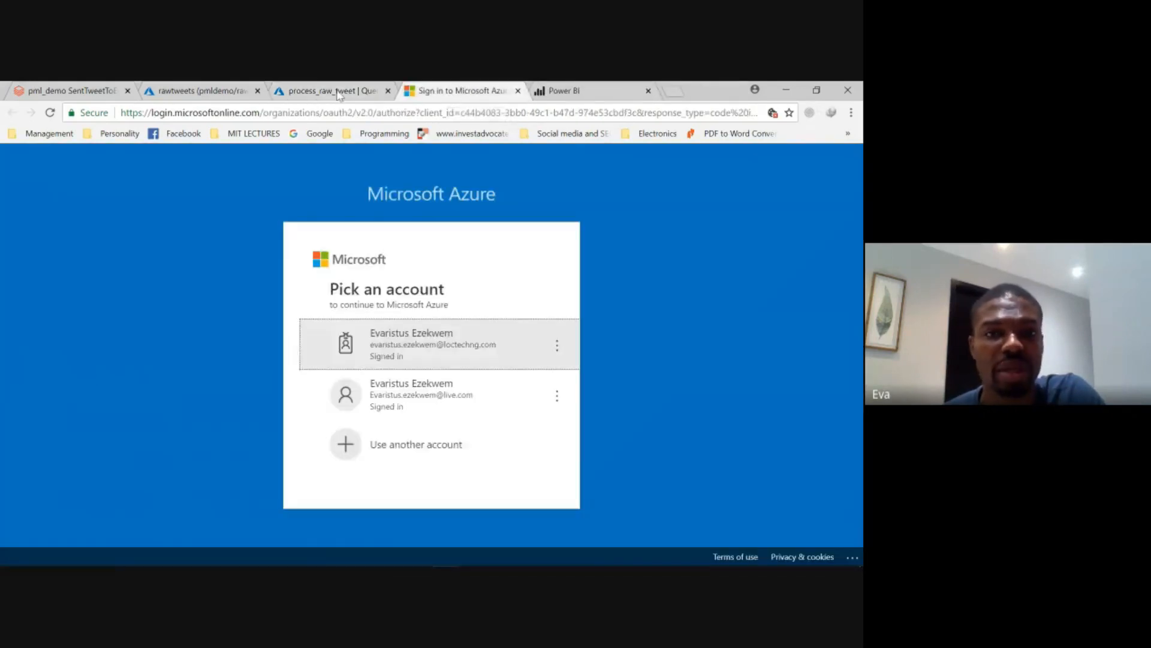
{"action": "left_click", "coordinate": [335, 94]}
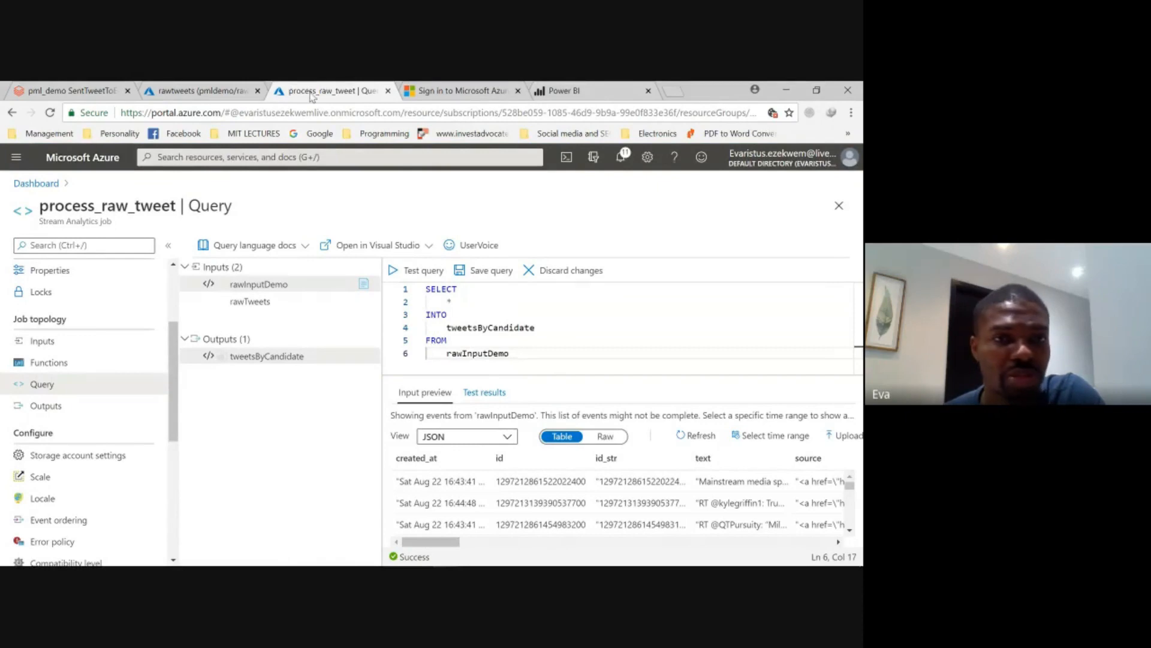
{"action": "left_click", "coordinate": [439, 93]}
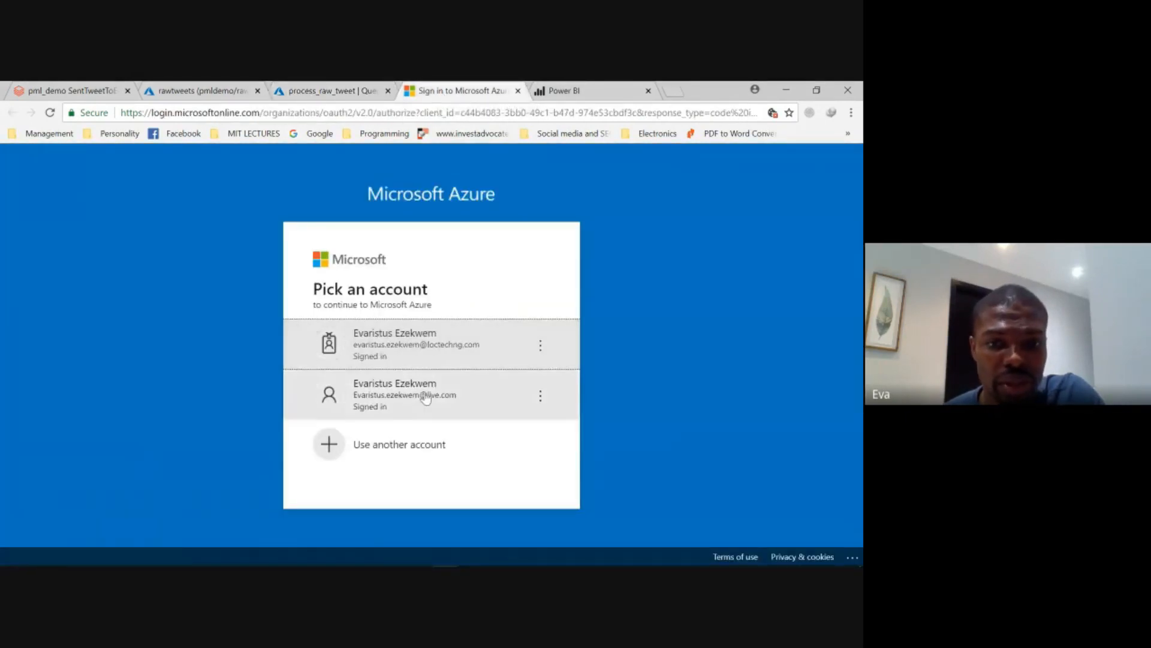
{"action": "left_click", "coordinate": [475, 406]}
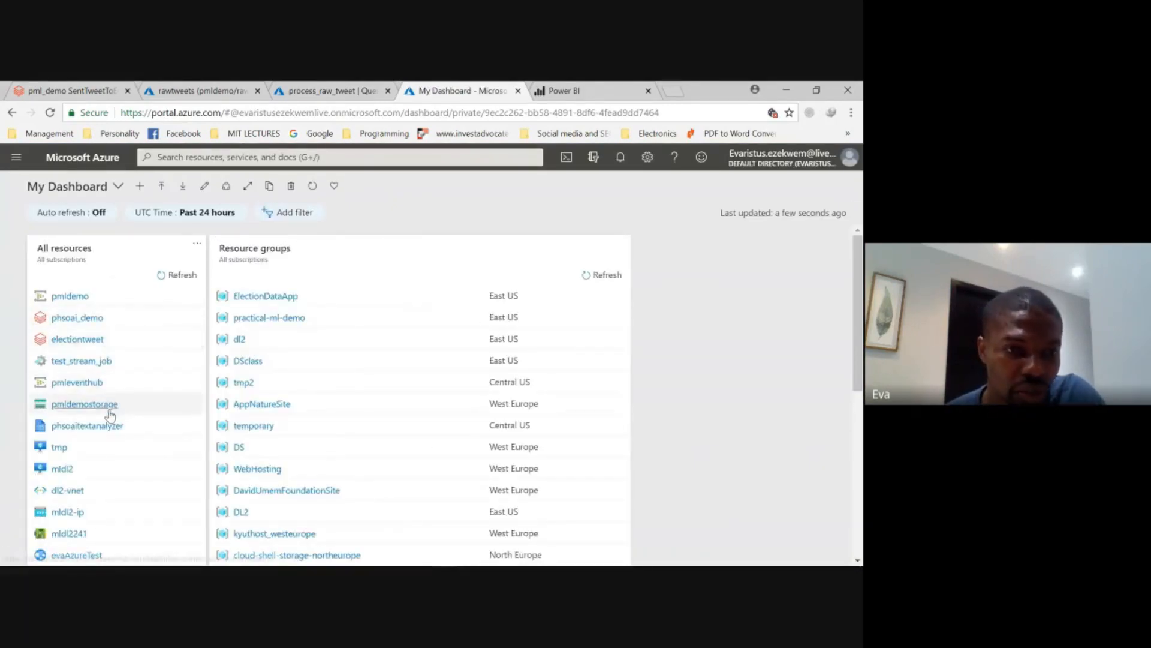
- Open the raw_tweets event hub in the pmleventhub namespace and examine its request, message and throughput charts
{"action": "left_click", "coordinate": [77, 382]}
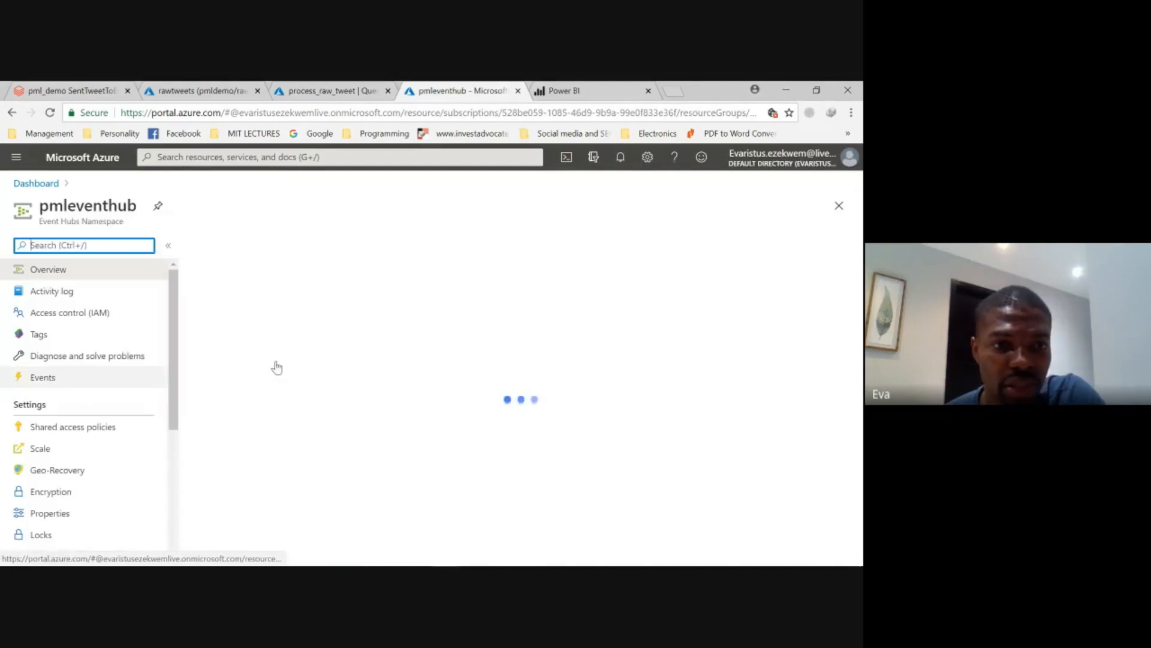
{"action": "scroll", "coordinate": [361, 376], "scroll_direction": "down", "scroll_amount": 6}
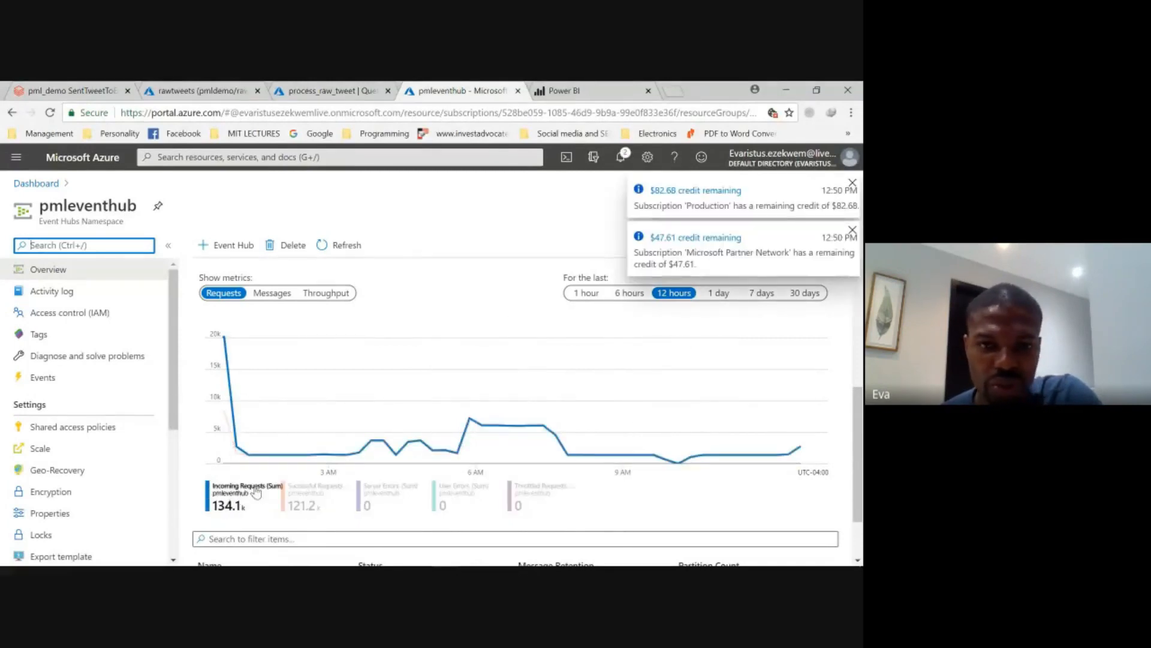
{"action": "scroll", "coordinate": [282, 467], "scroll_direction": "down", "scroll_amount": 1}
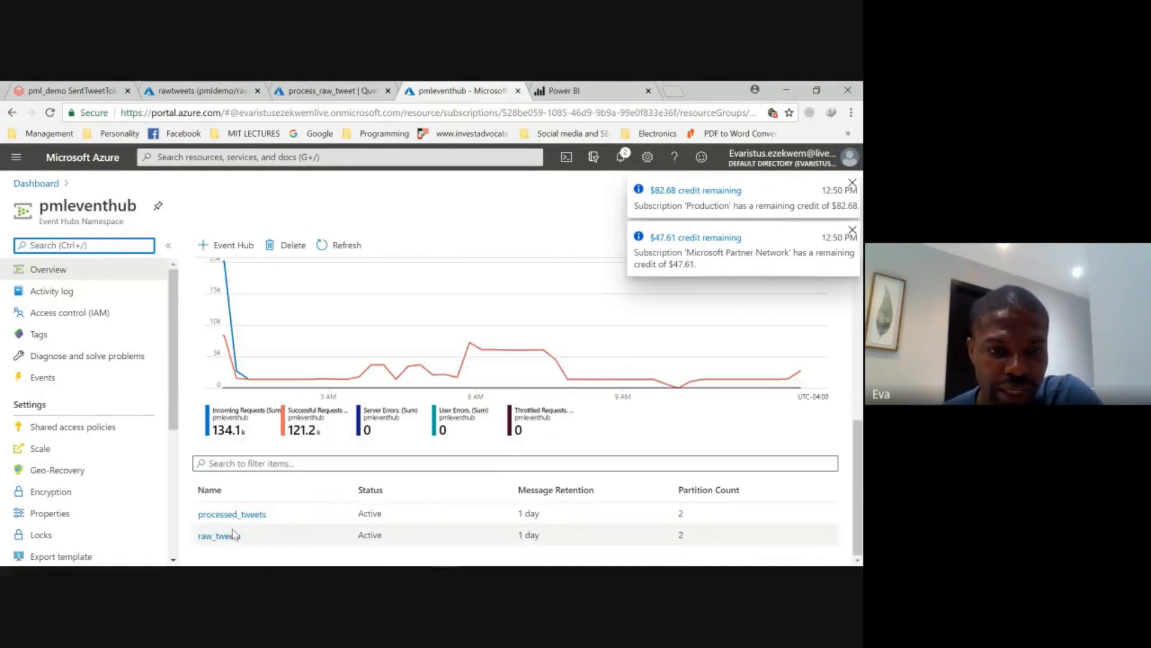
{"action": "left_click", "coordinate": [220, 537]}
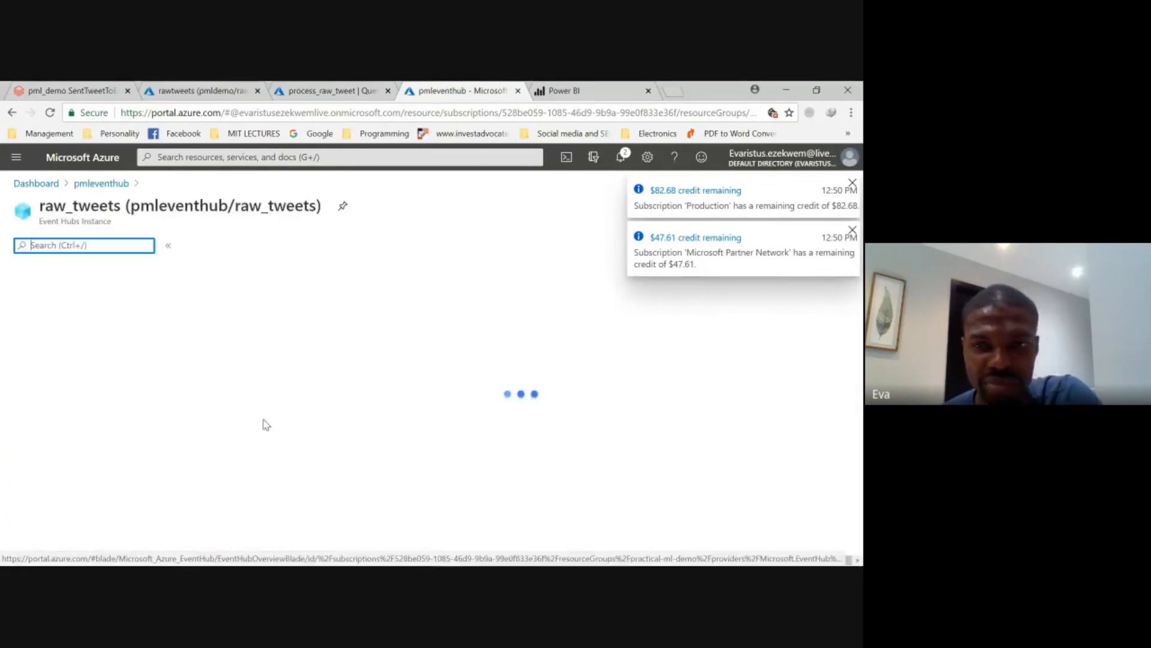
{"action": "scroll", "coordinate": [350, 419], "scroll_direction": "down", "scroll_amount": 3}
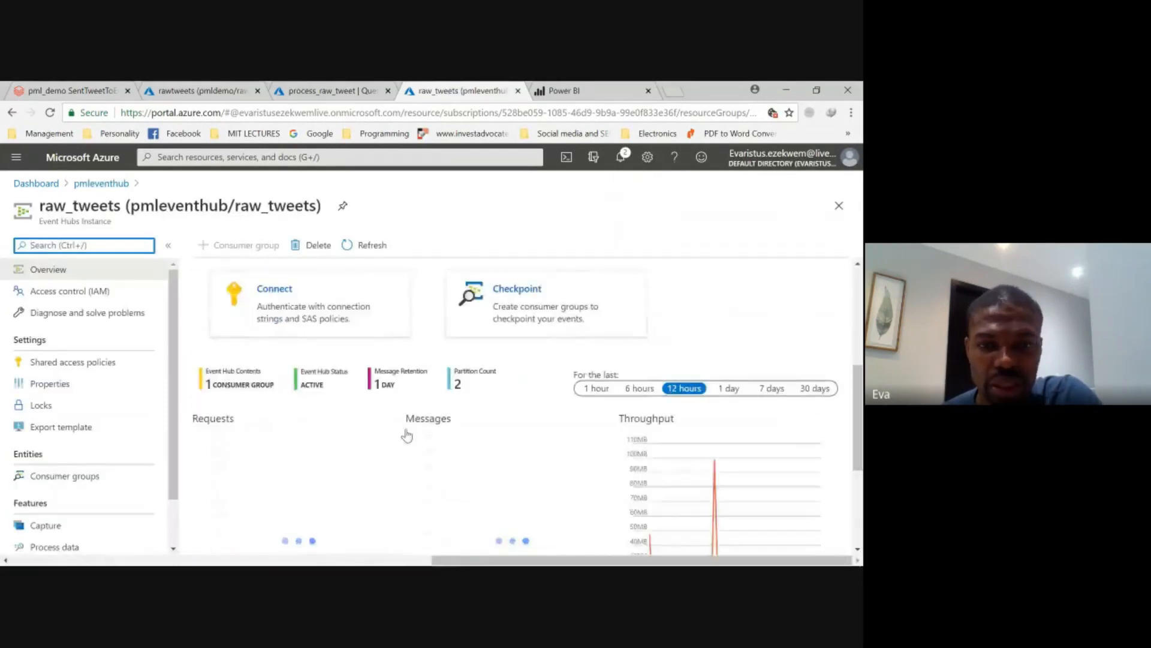
{"action": "scroll", "coordinate": [420, 444], "scroll_direction": "down", "scroll_amount": 2}
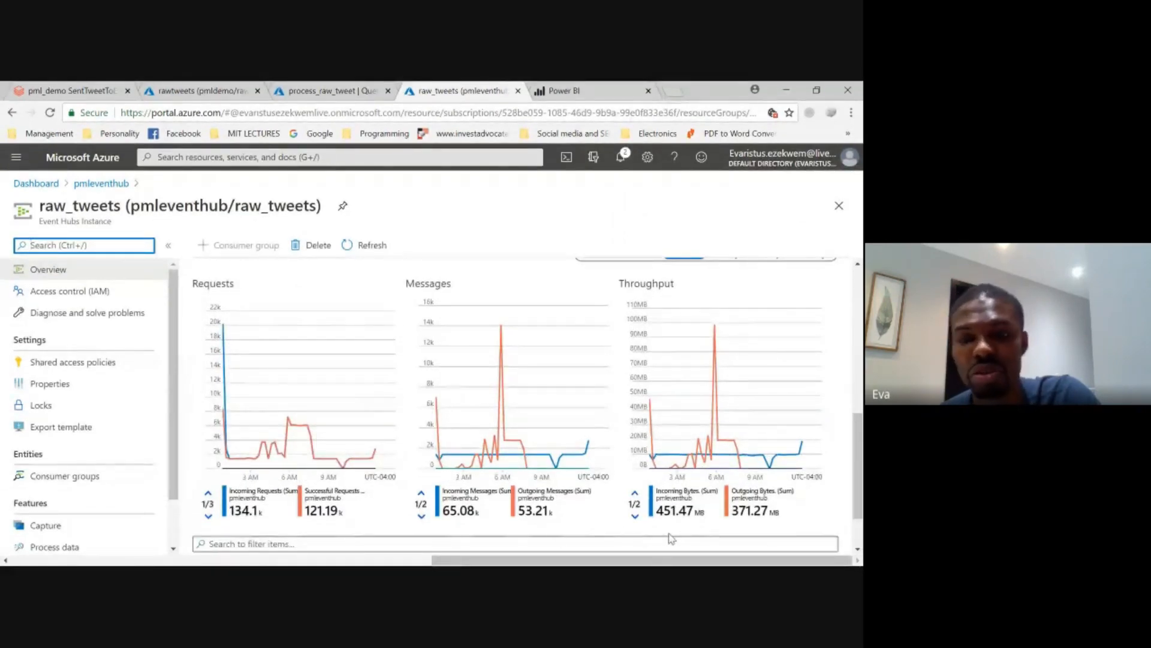
- Return to the process_raw_tweet query and look through the columns of the rawInputDemo event preview
{"action": "left_click", "coordinate": [309, 95]}
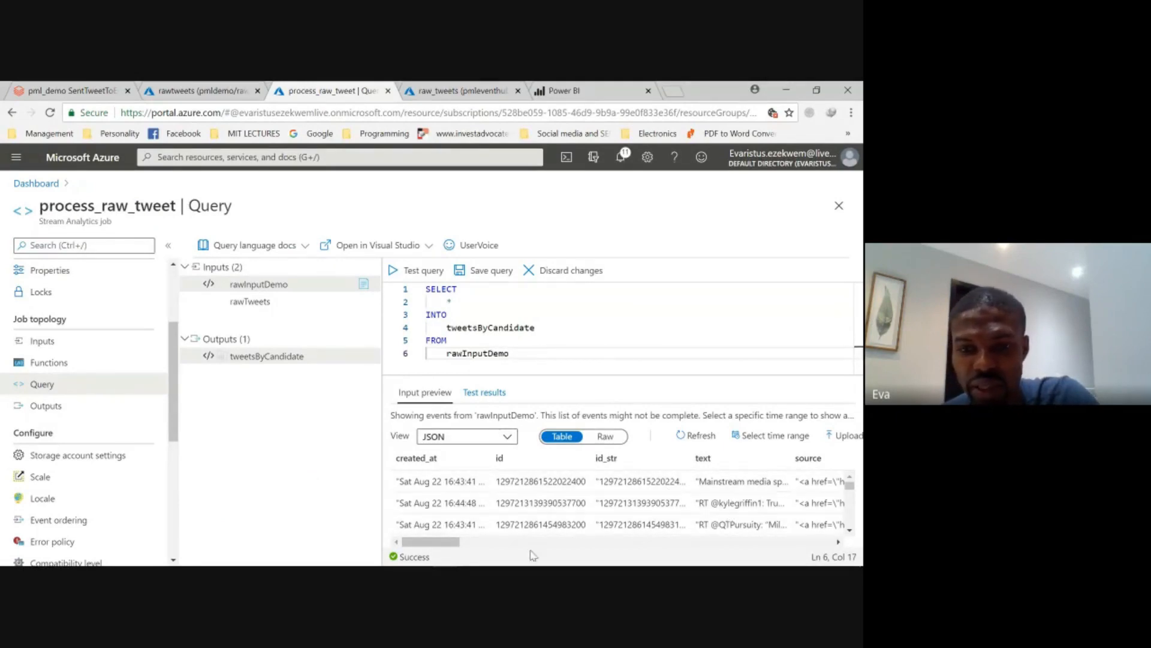
{"action": "mouse_move", "coordinate": [454, 544]}
{"action": "left_mouse_down"}
{"action": "mouse_move", "coordinate": [493, 545]}
{"action": "mouse_move", "coordinate": [457, 546]}
{"action": "left_mouse_up"}
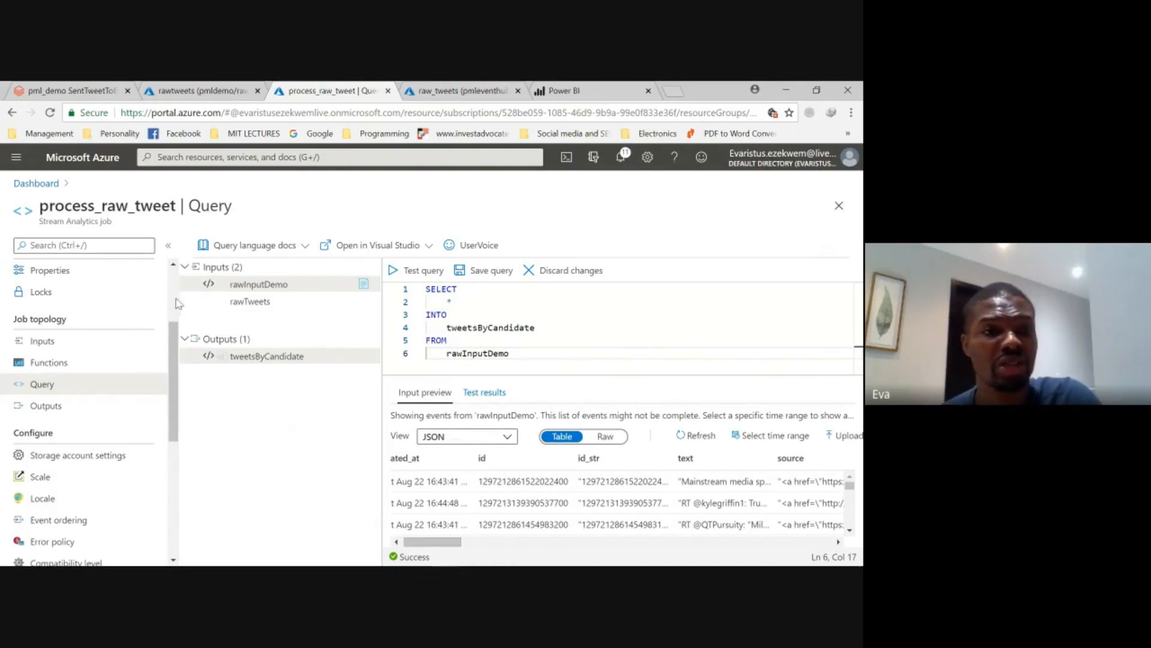
- Check the running tweet-streaming cell in the pml_demo SentTweetToEventHub notebook and return to the process_raw_tweet query
{"action": "left_click", "coordinate": [84, 93]}
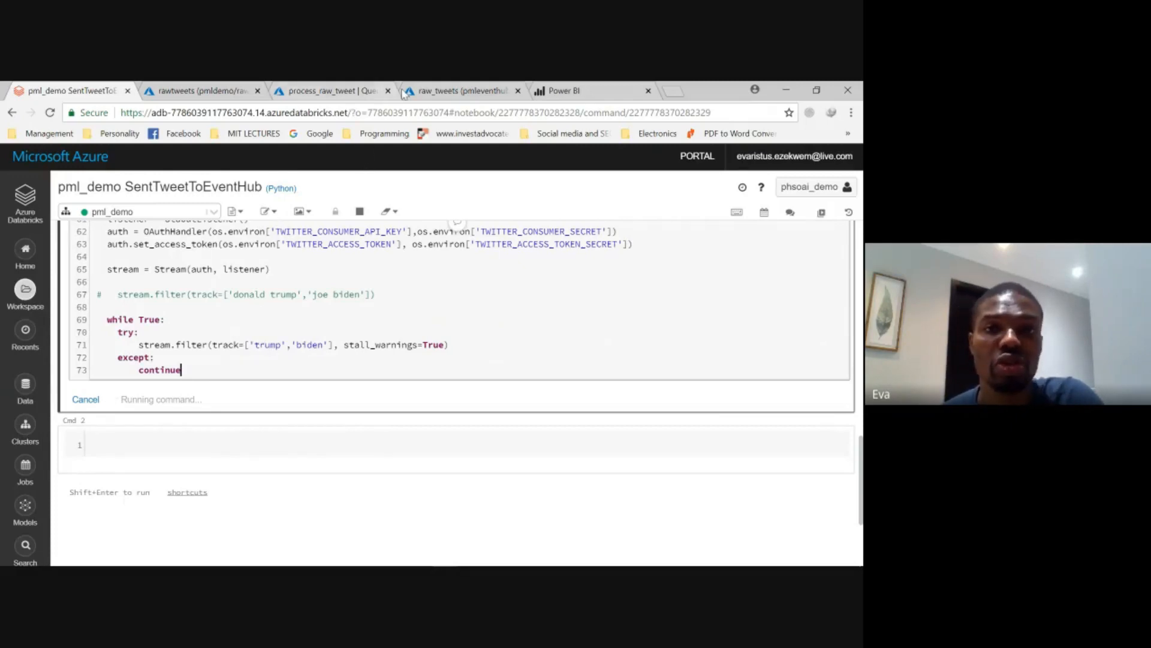
{"action": "left_click", "coordinate": [325, 93]}
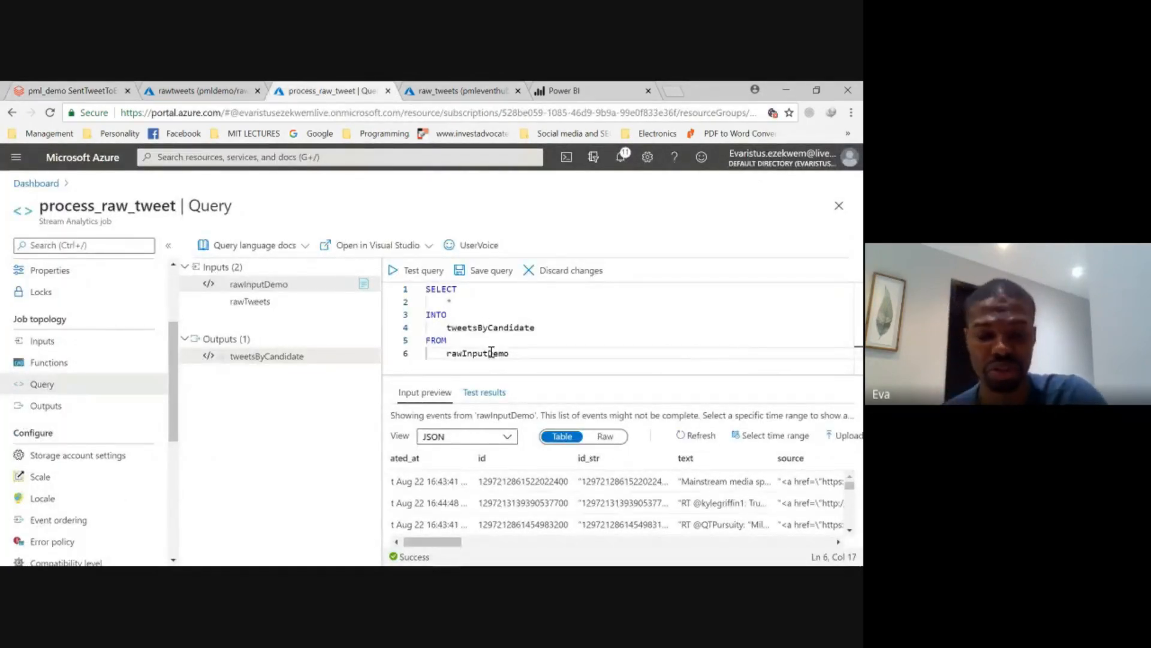
- Widen the query editor area and save the process_raw_tweet query without discarding its edits
{"action": "key", "text": "super+Right"}
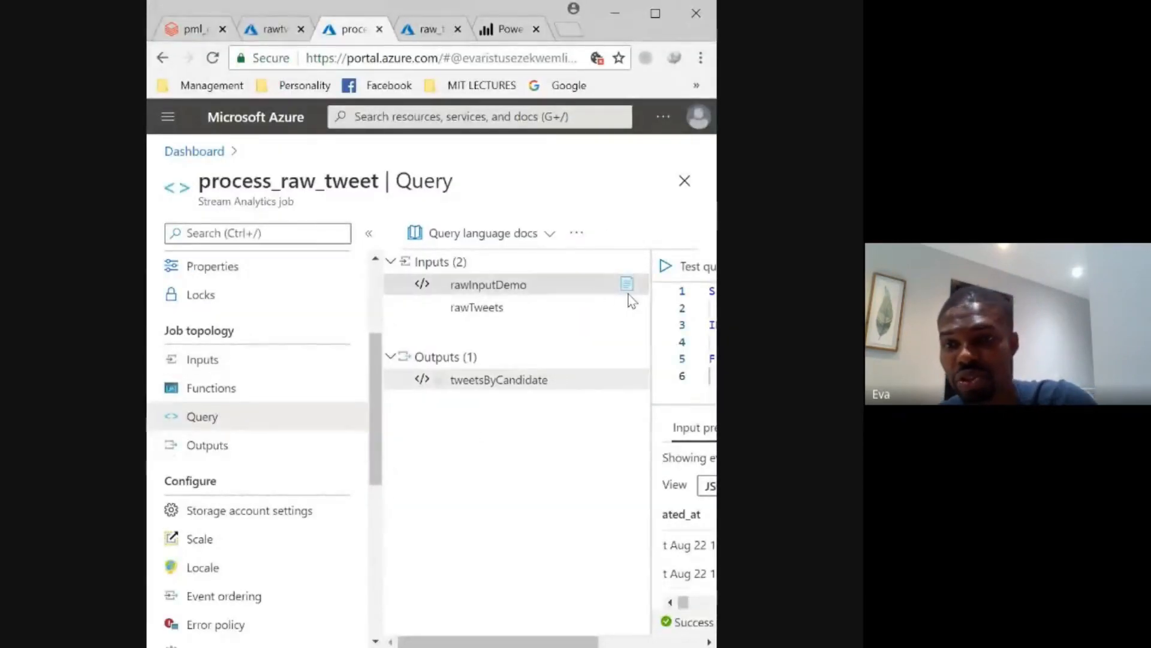
{"action": "left_click_drag", "start_coordinate": [646, 309], "coordinate": [363, 381]}
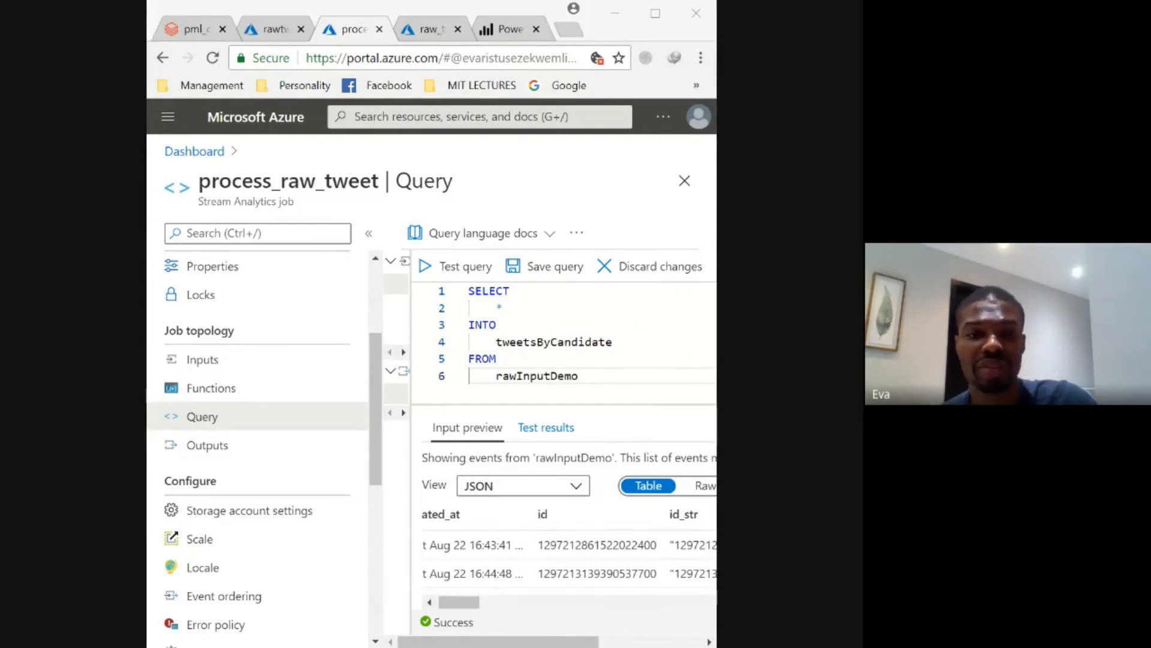
{"action": "left_click", "coordinate": [222, 392]}
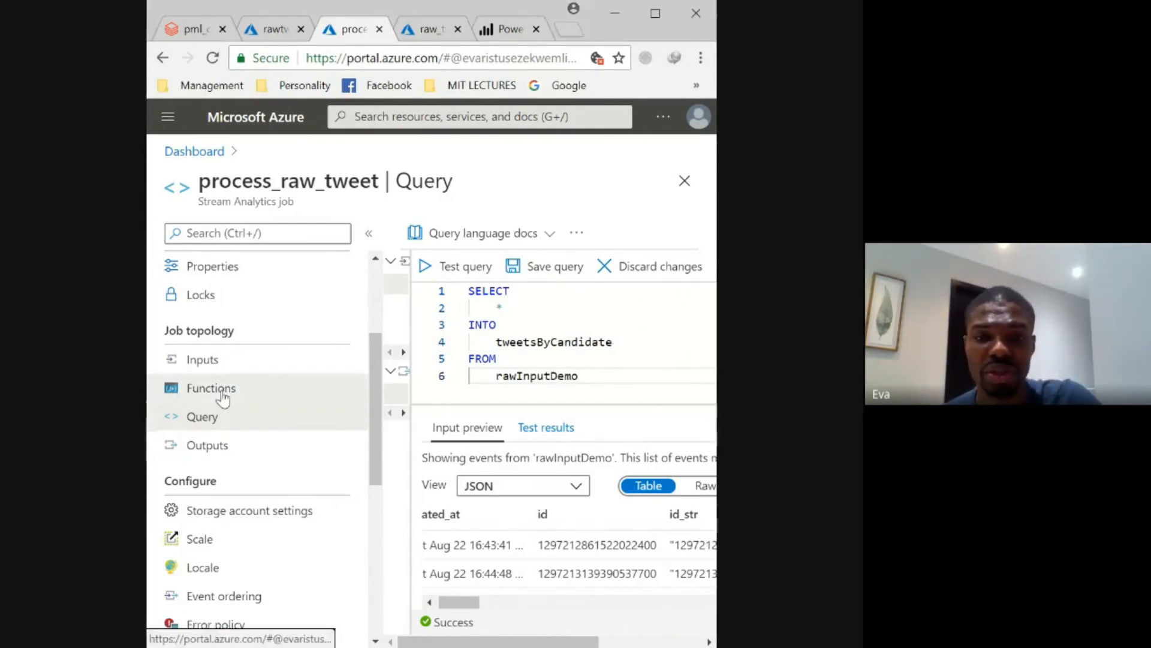
{"action": "left_click", "coordinate": [221, 393]}
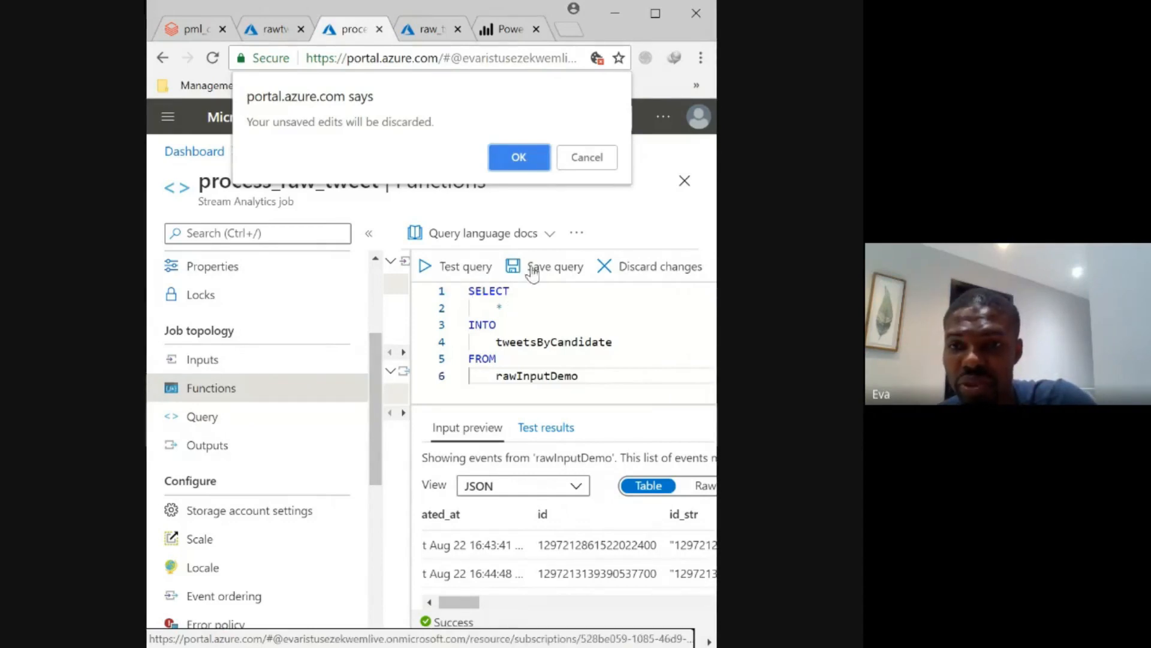
{"action": "left_click", "coordinate": [585, 159]}
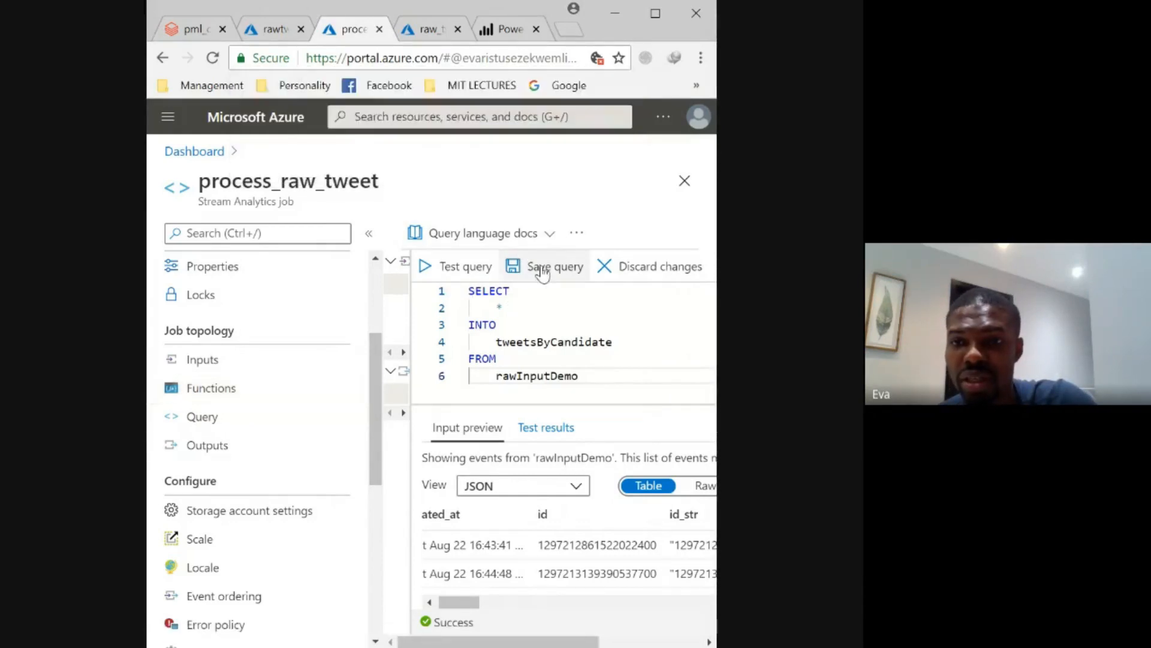
{"action": "left_click", "coordinate": [542, 271]}
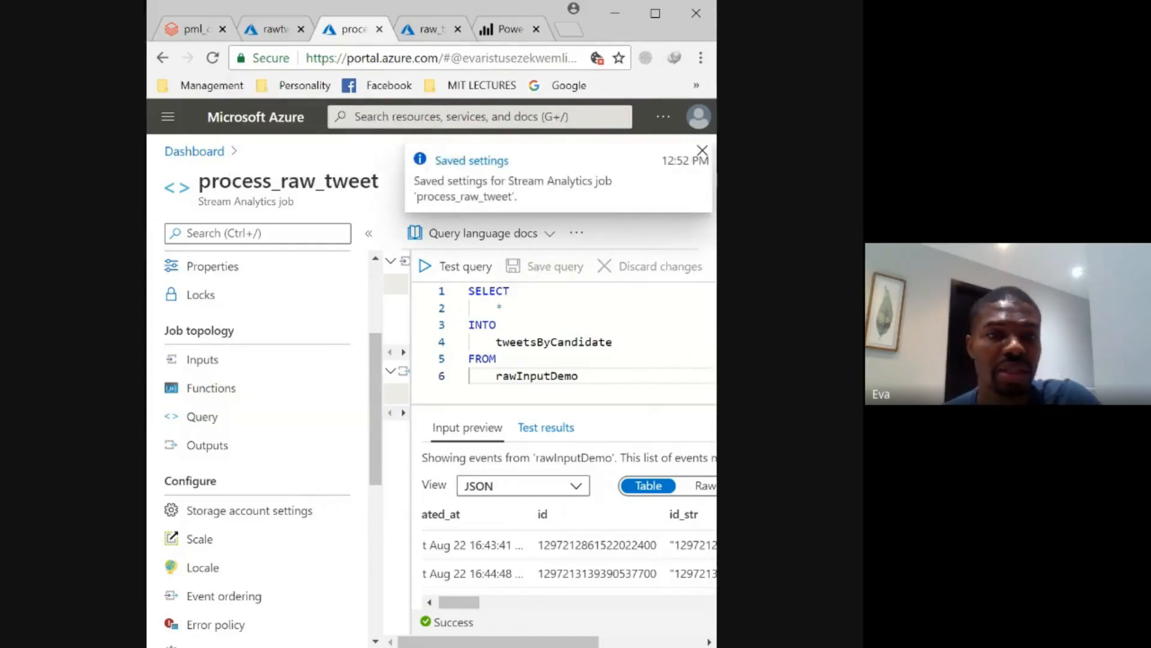
- Add a JavaScript UDF to the process_raw_tweet job and replace its sample code with the copied tweet_about(data) function
{"action": "key", "text": "alt+Tab"}
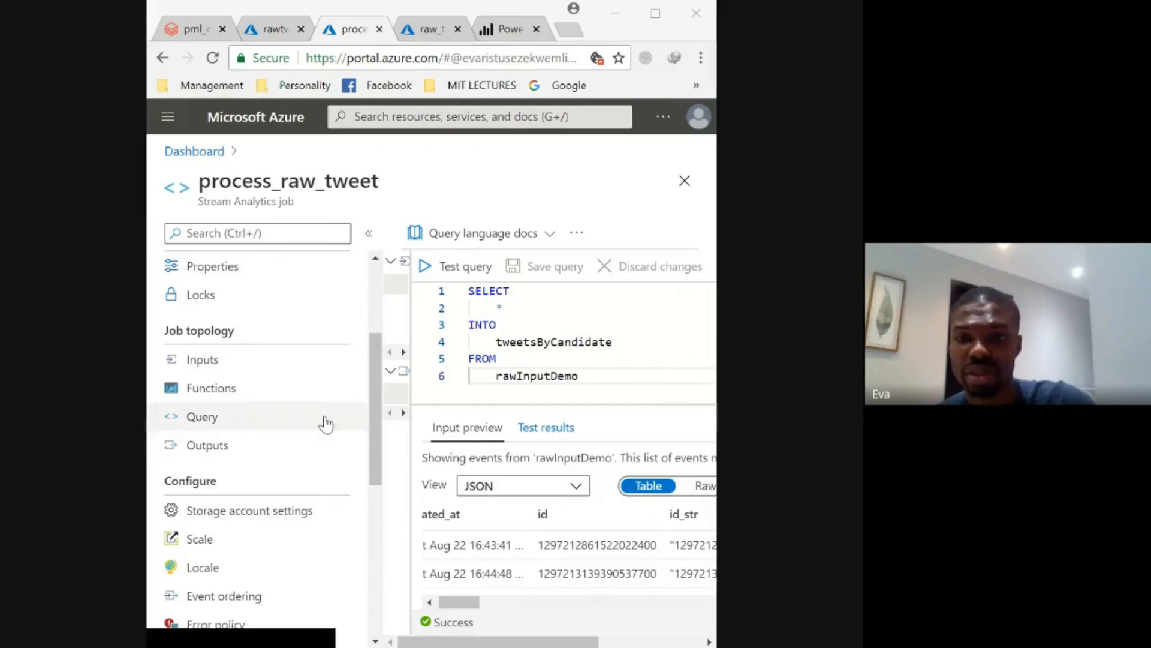
{"action": "left_click", "coordinate": [208, 396]}
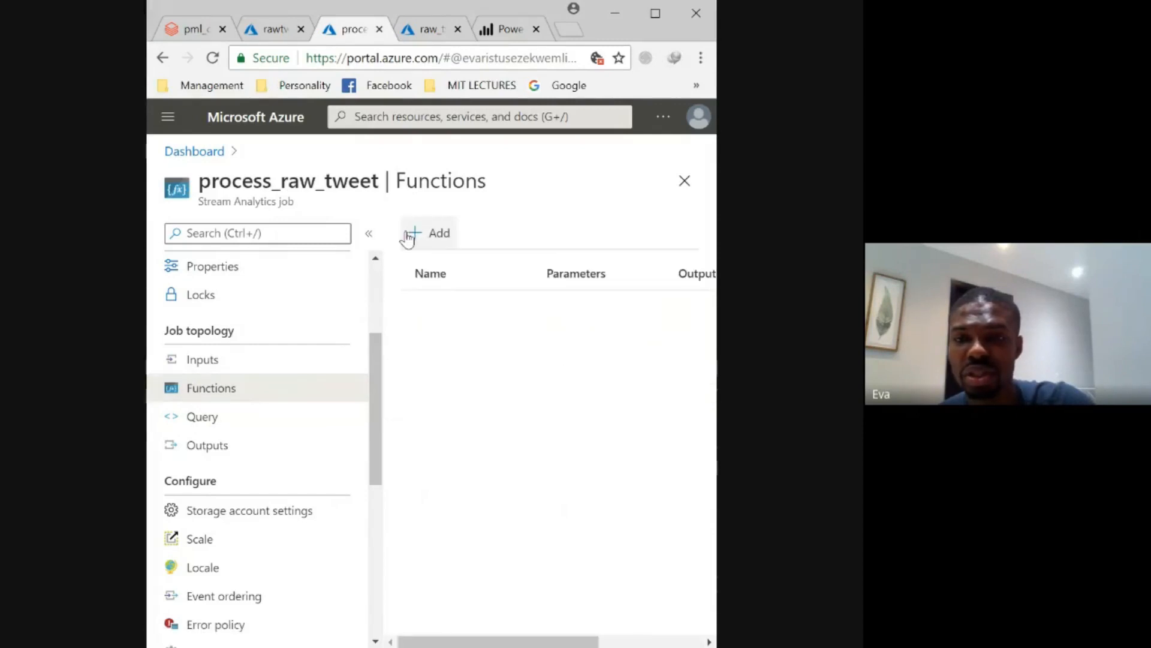
{"action": "left_click", "coordinate": [422, 238]}
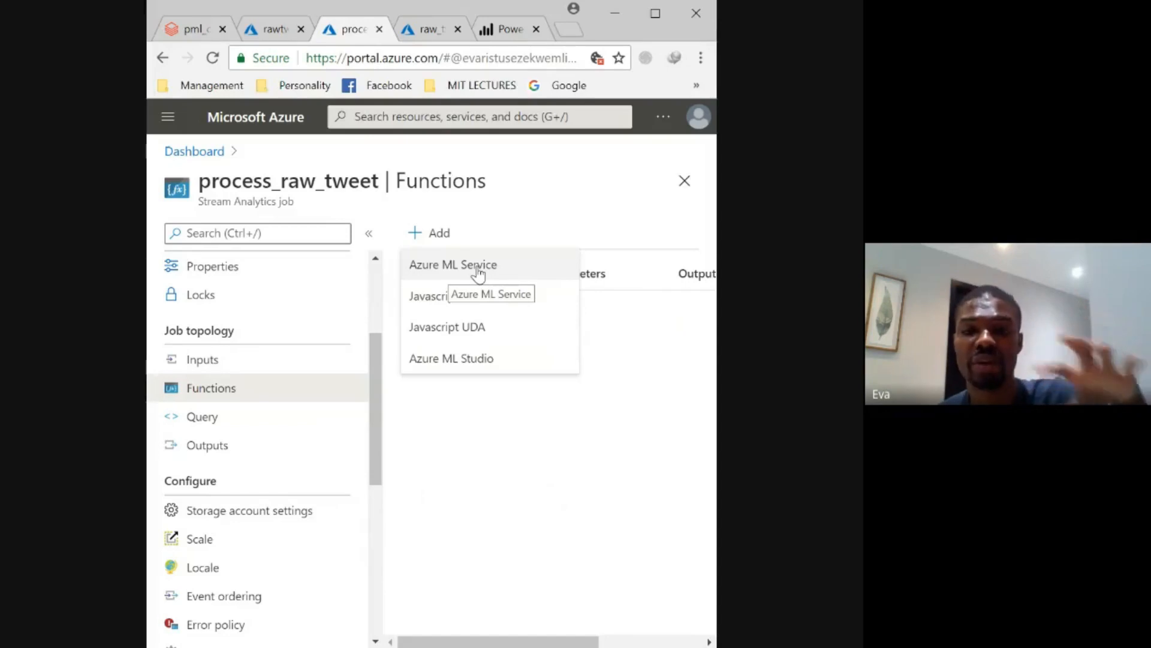
{"action": "left_click", "coordinate": [477, 298]}
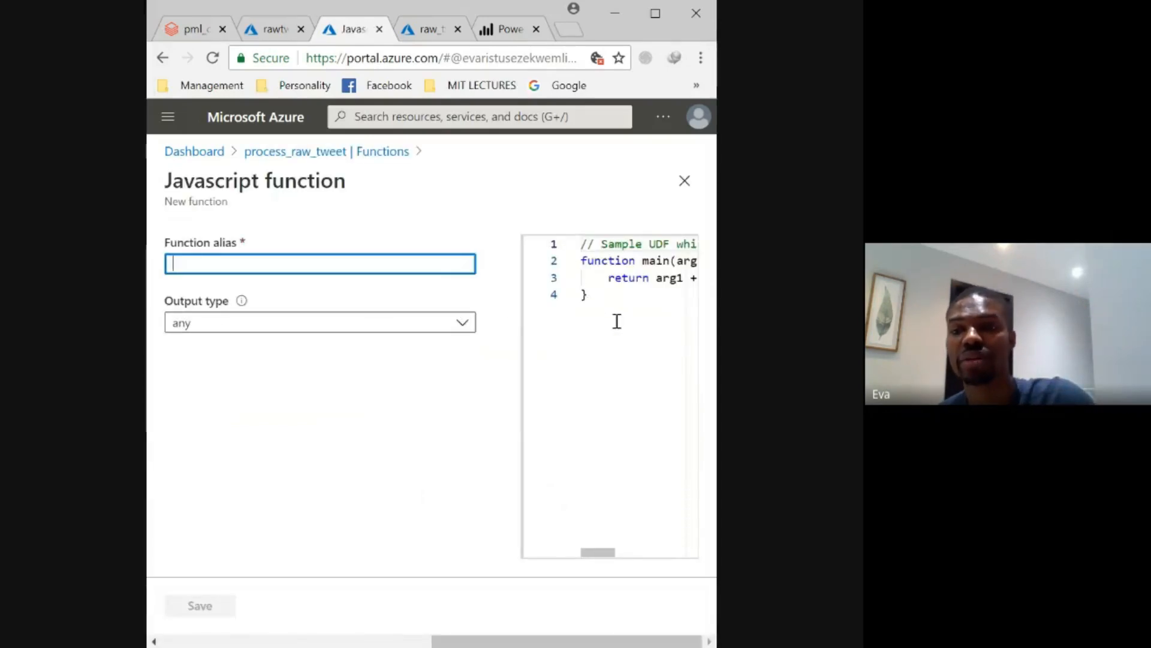
{"action": "left_click_drag", "start_coordinate": [617, 321], "coordinate": [582, 240]}
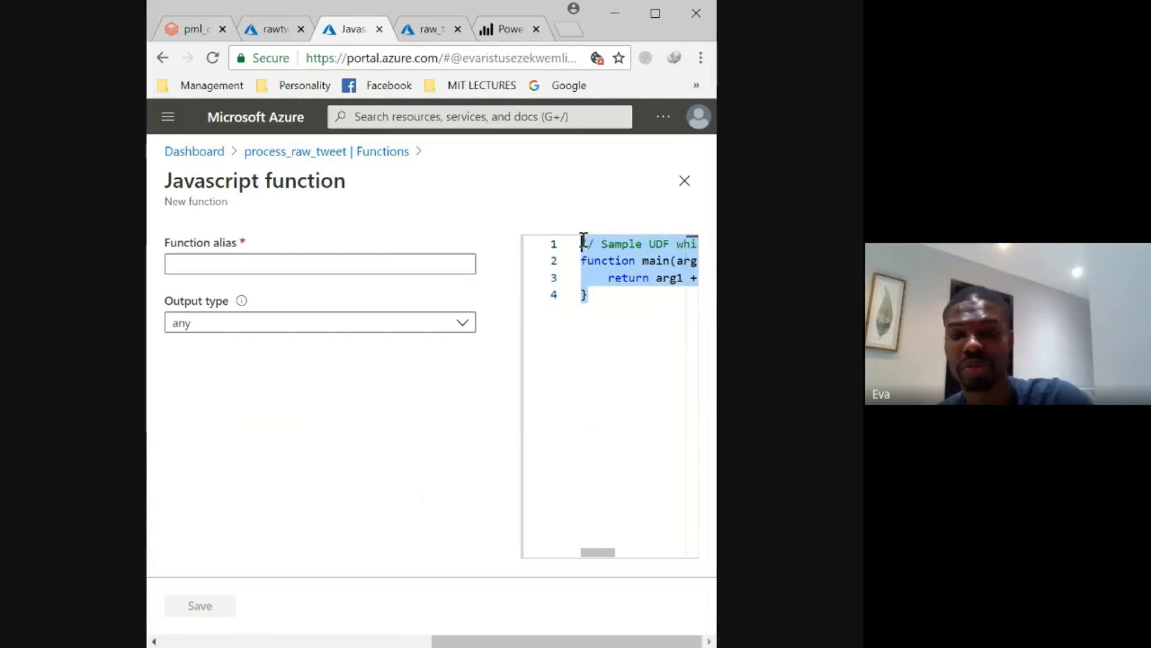
{"action": "key", "text": "ctrl+v"}
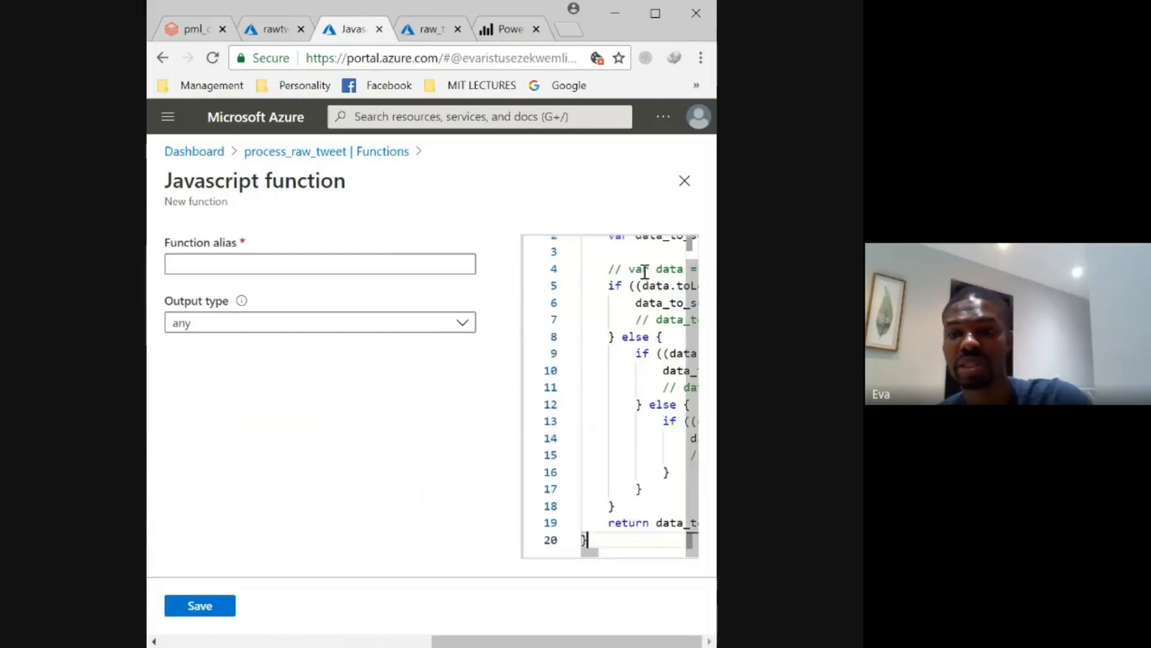
{"action": "left_click", "coordinate": [656, 16]}
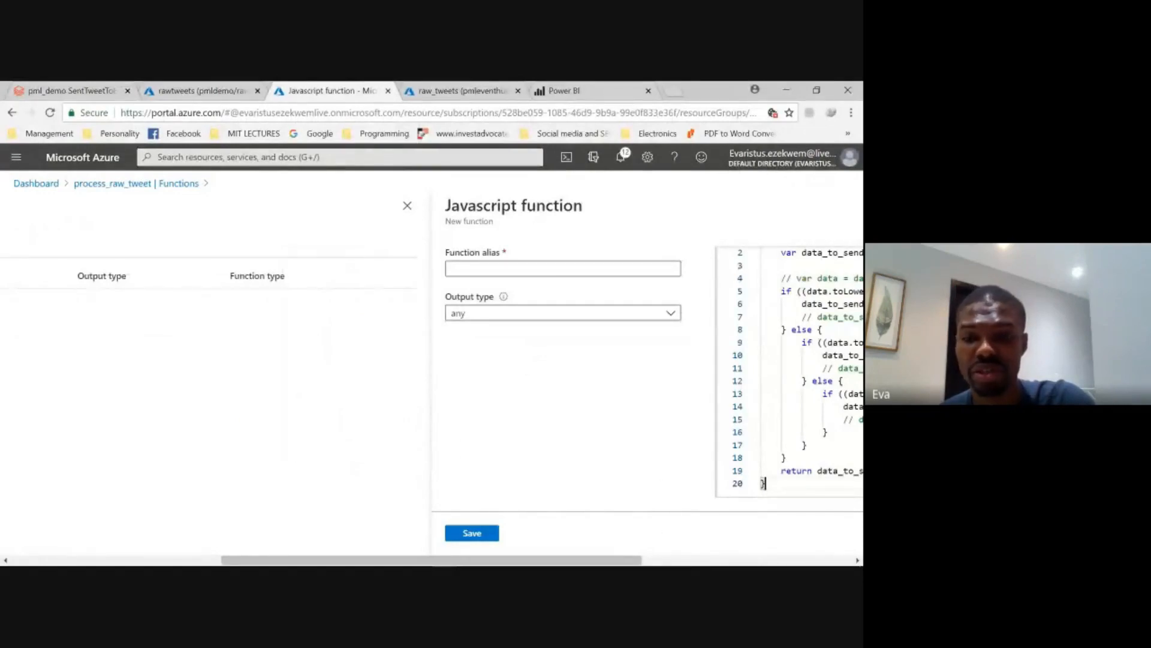
{"action": "left_click", "coordinate": [687, 562]}
{"action": "scroll", "coordinate": [523, 317], "scroll_direction": "up", "scroll_amount": 1}
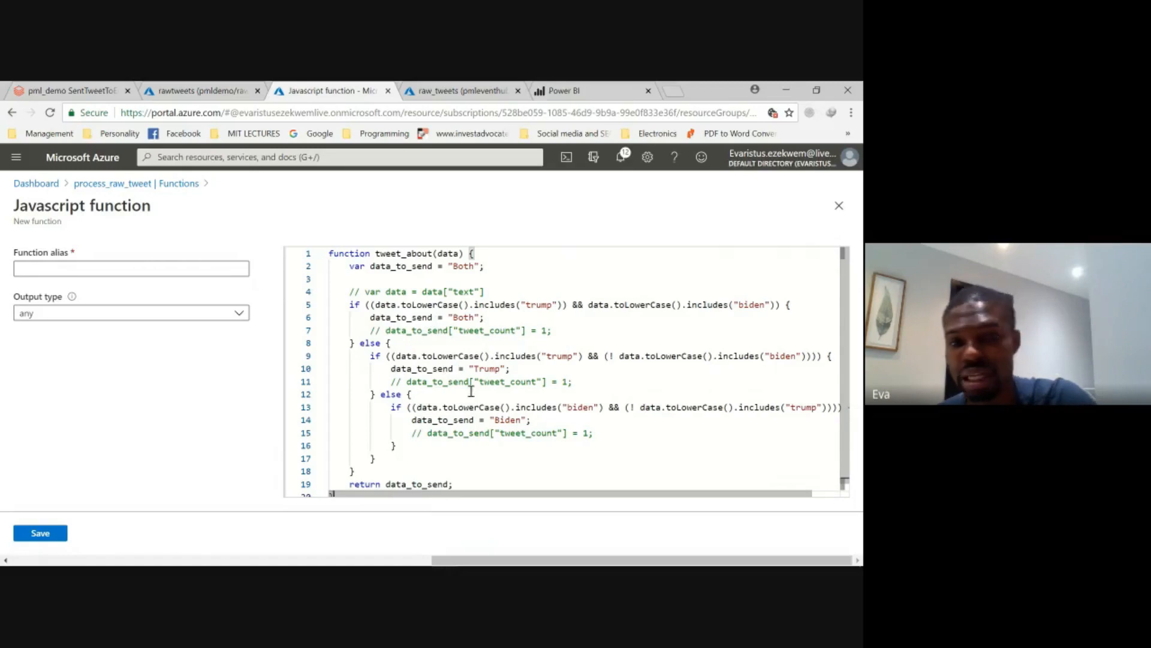
- Name the new JavaScript function tweetAbout and set its output type to nvarchar(max)
{"action": "left_click", "coordinate": [216, 269]}
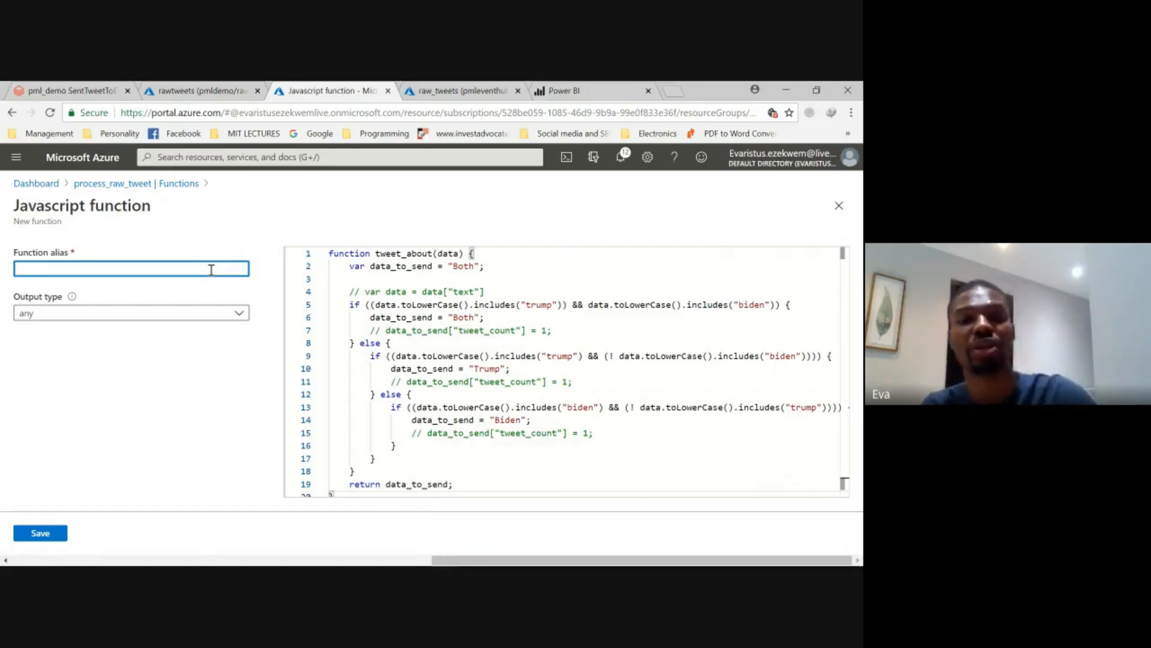
{"action": "type", "text": "tw"}
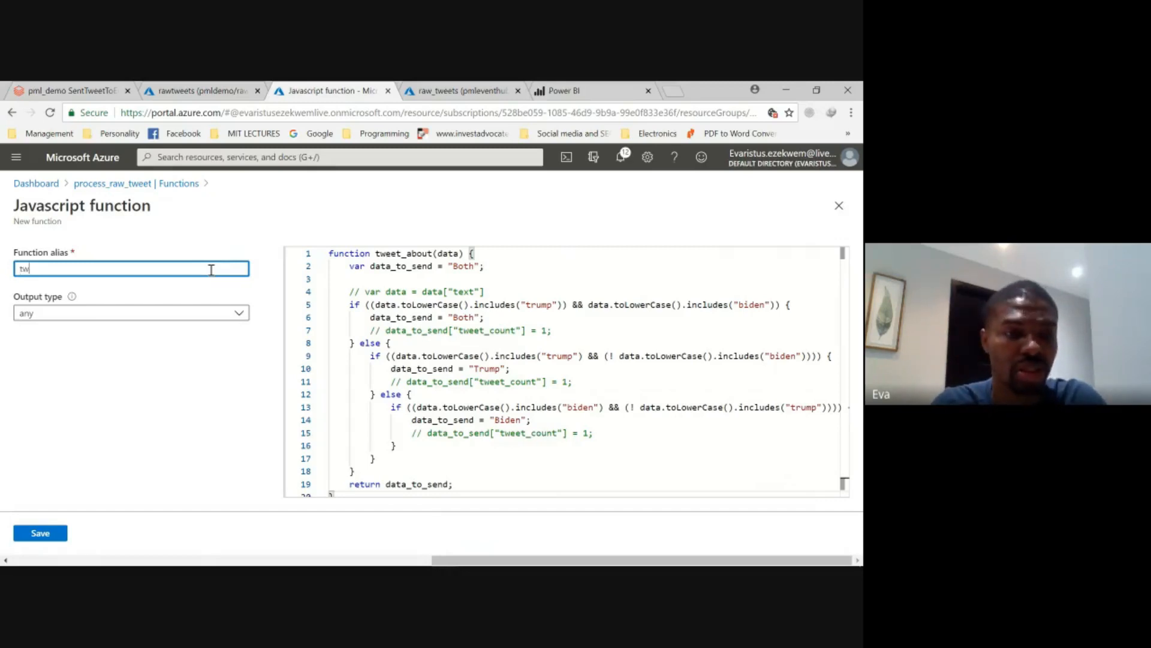
{"action": "type", "text": "eet"}
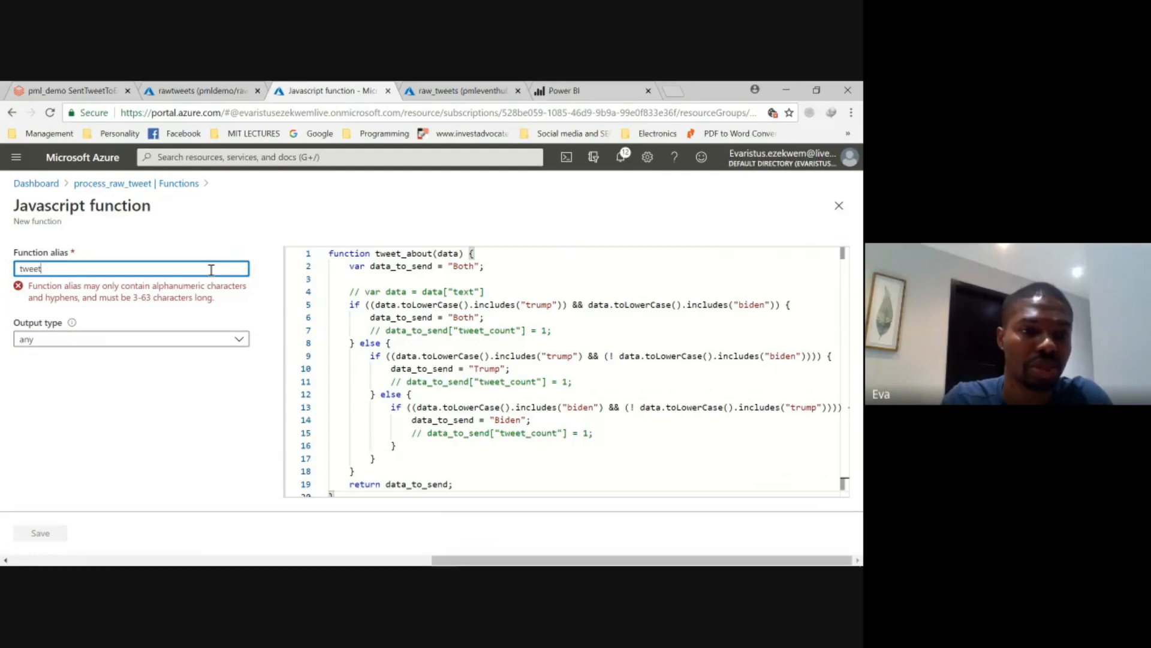
{"action": "type", "text": "Abou"}
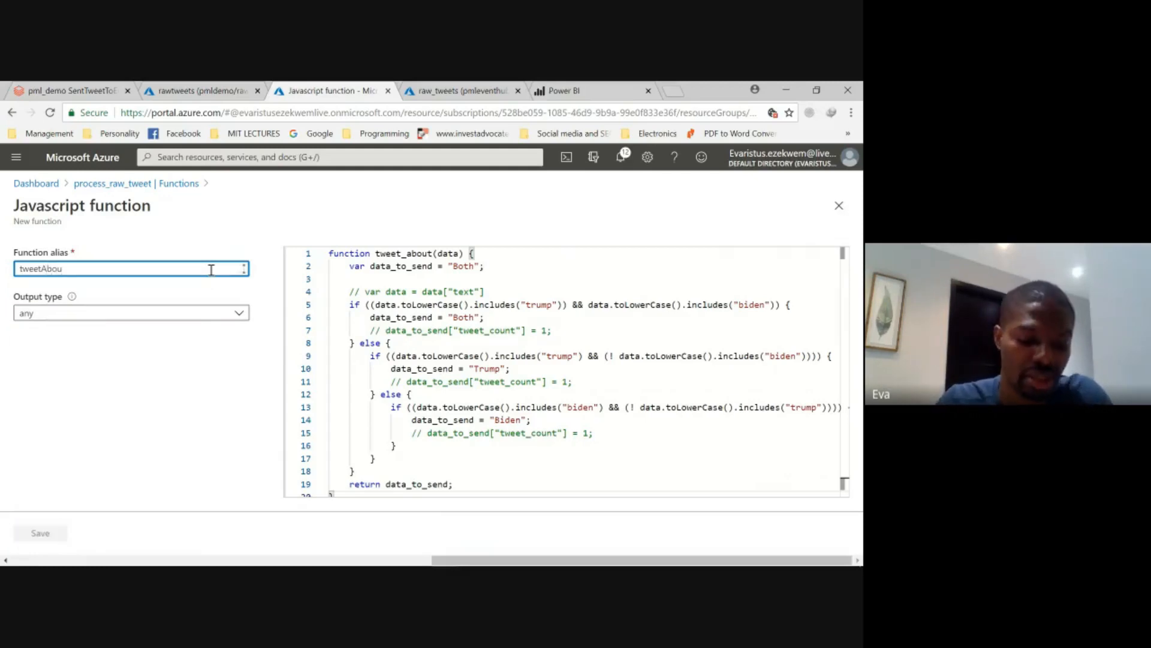
{"action": "type", "text": "t"}
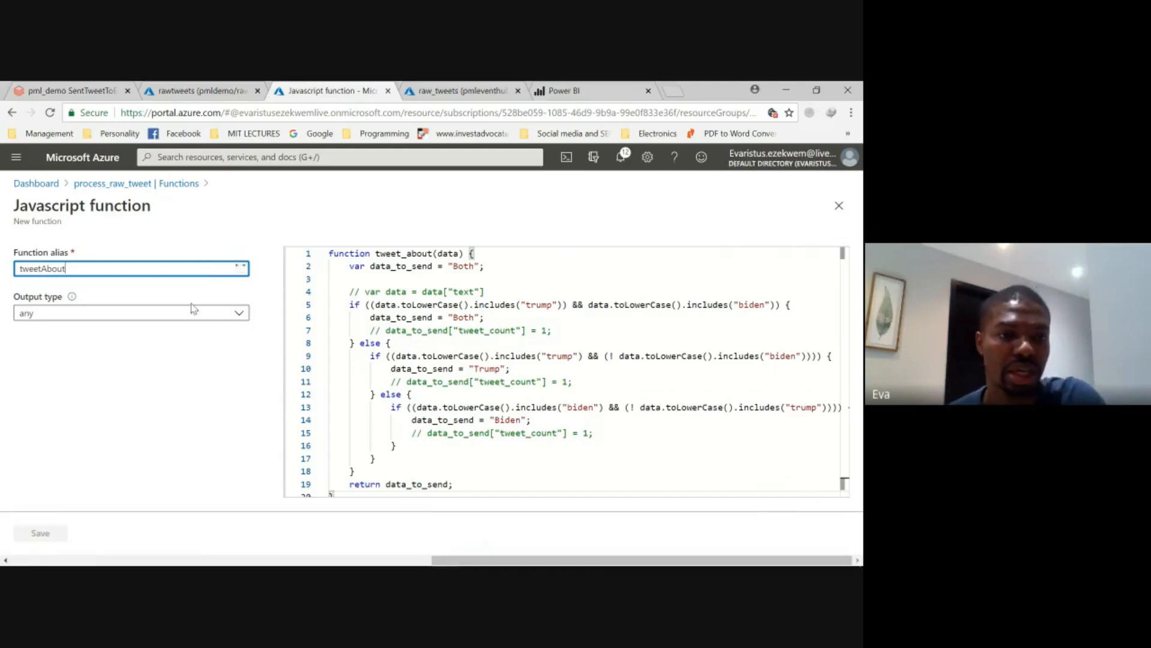
{"action": "left_click", "coordinate": [219, 314]}
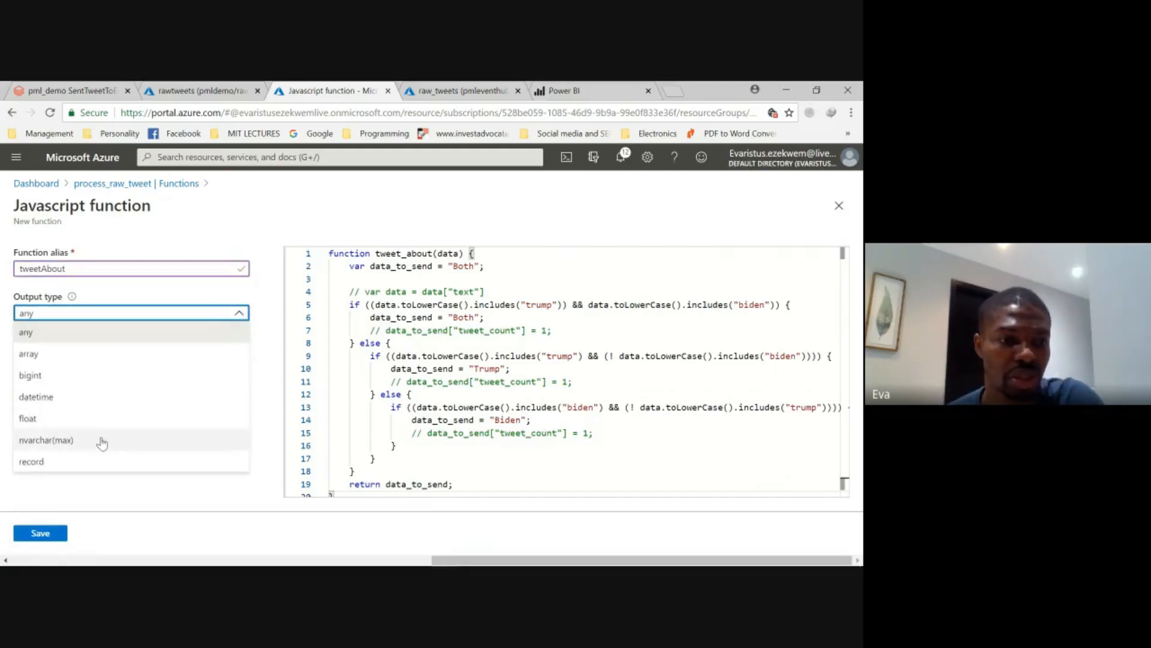
{"action": "left_click", "coordinate": [78, 446]}
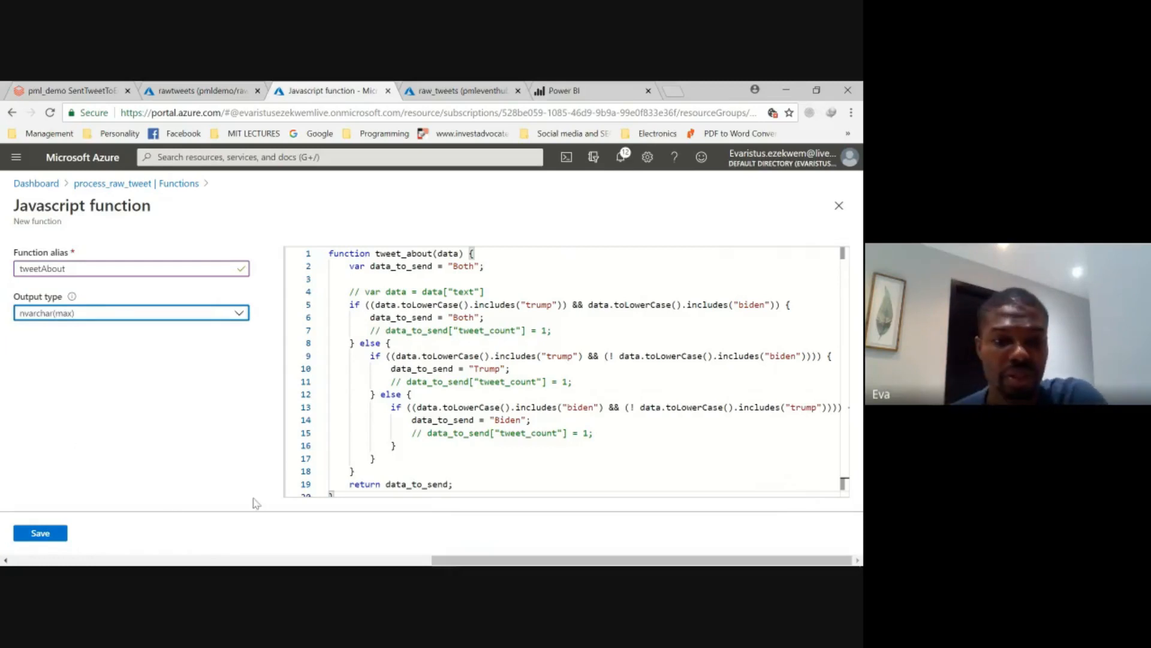
- Try to save the tweetAbout function, checking its code and keeping the unsaved edits between attempts
{"action": "scroll", "coordinate": [406, 329], "scroll_direction": "down", "scroll_amount": 1}
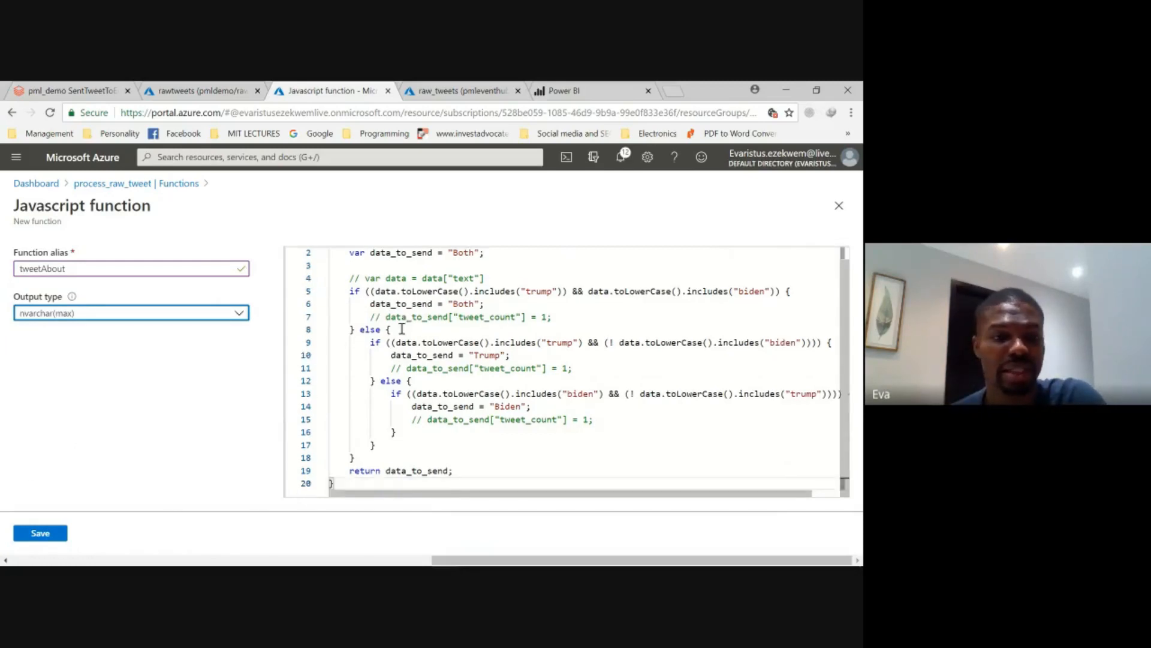
{"action": "left_click", "coordinate": [46, 540]}
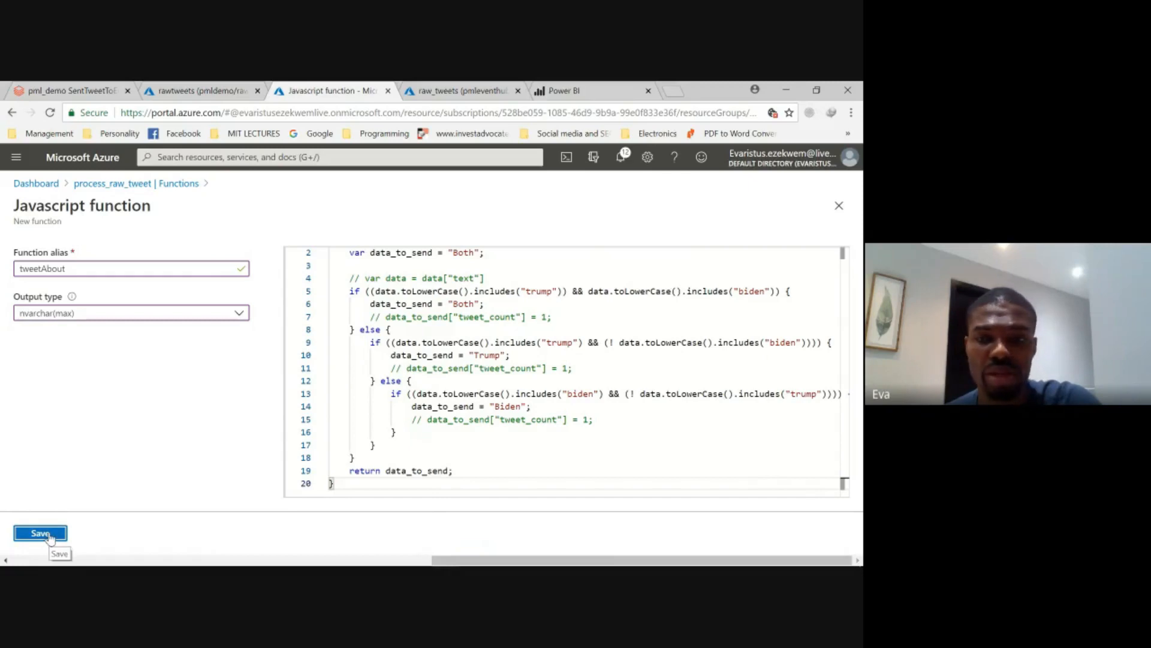
{"action": "left_click", "coordinate": [50, 538]}
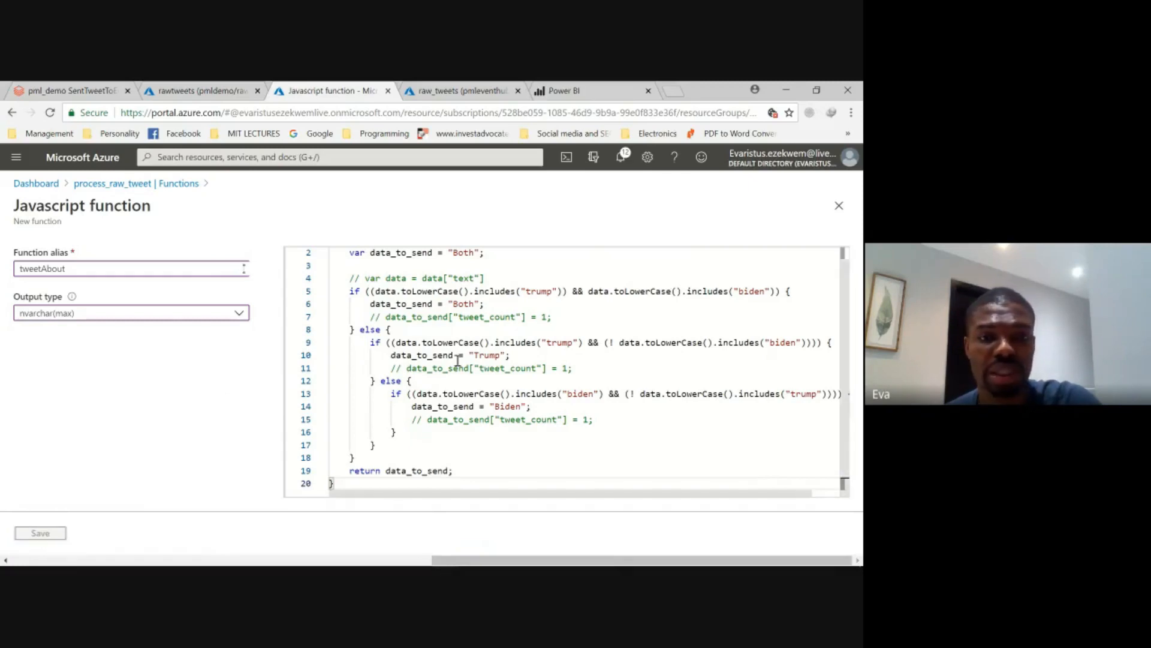
{"action": "left_click", "coordinate": [839, 205]}
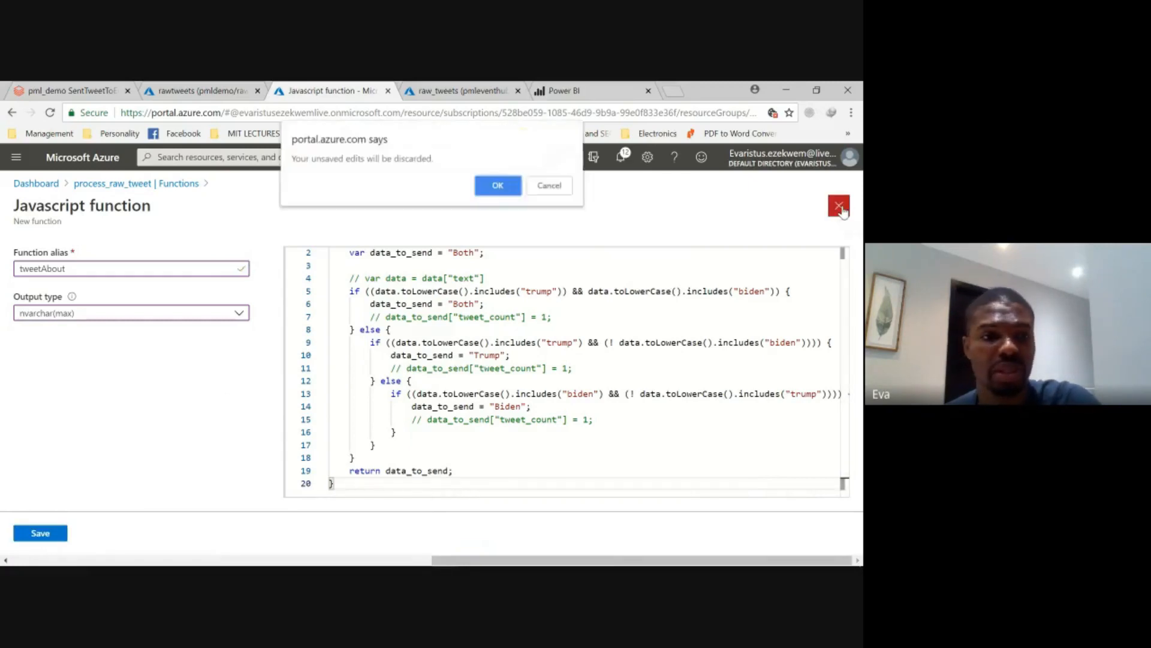
{"action": "left_click", "coordinate": [550, 189]}
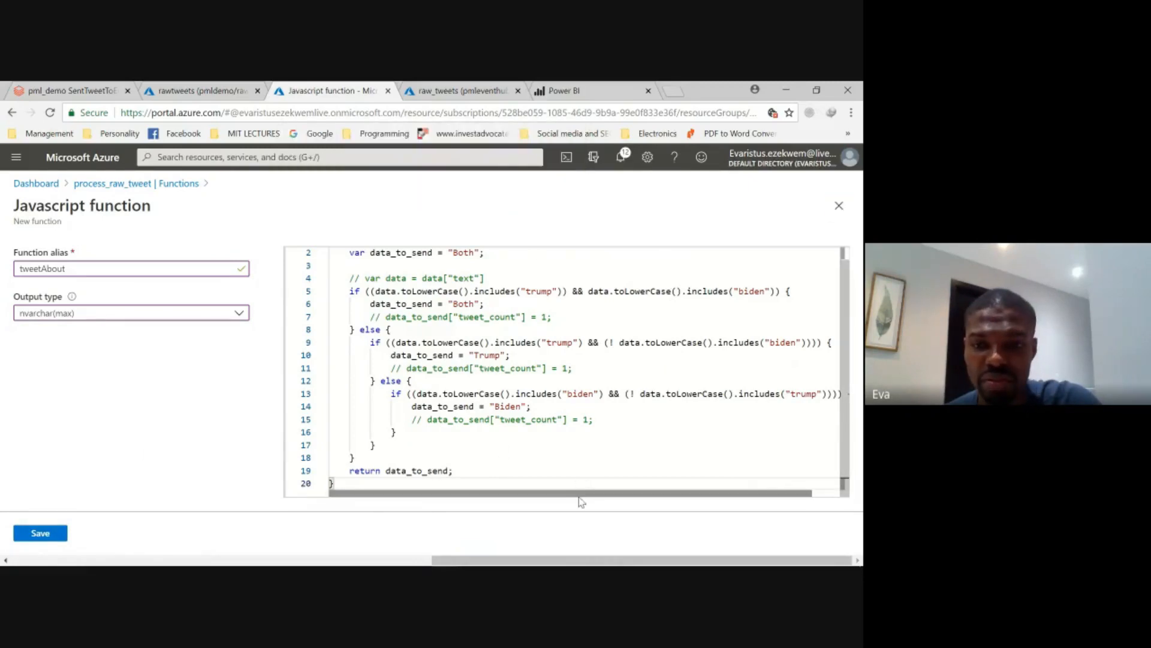
{"action": "left_click_drag", "start_coordinate": [579, 495], "coordinate": [611, 496]}
{"action": "left_click", "coordinate": [40, 535]}
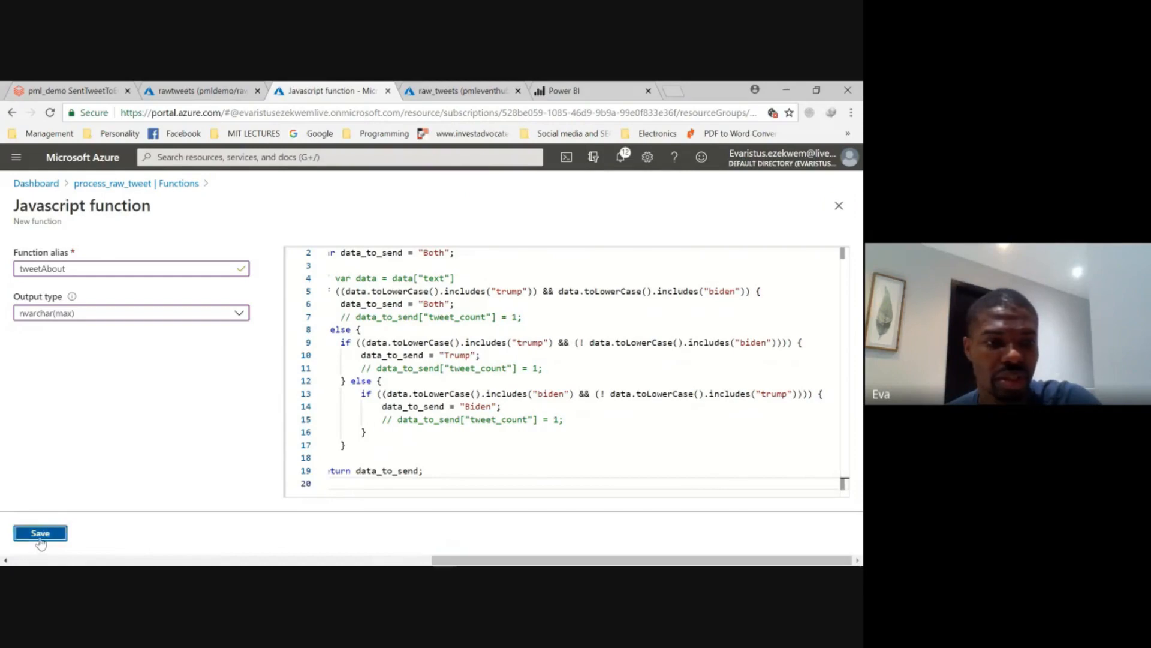
- Select the whole tweet_about code for reuse and discard the unsaved tweetAbout function
{"action": "left_click", "coordinate": [492, 367]}
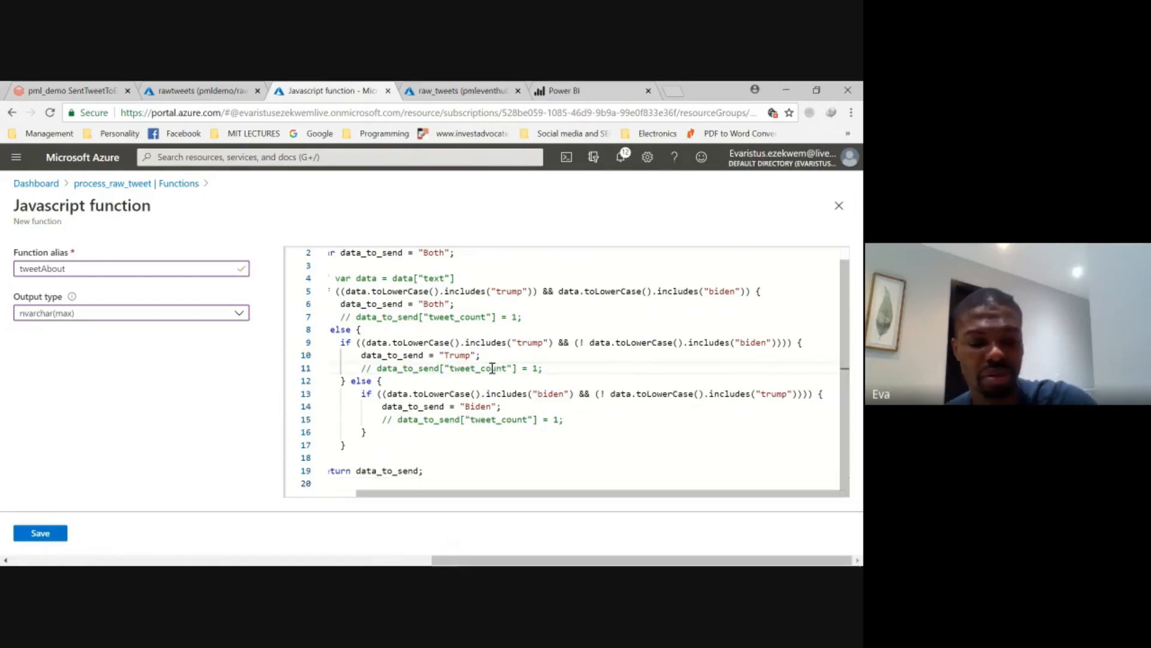
{"action": "key", "text": "ctrl+a"}
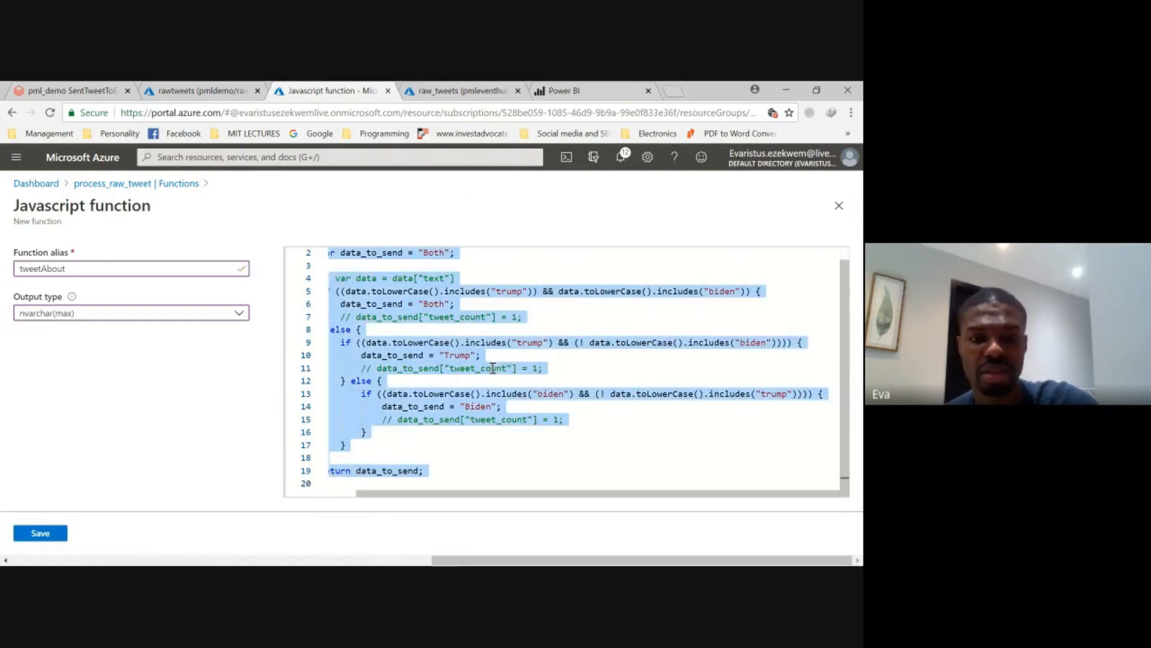
{"action": "scroll", "coordinate": [492, 368], "scroll_direction": "up", "scroll_amount": 1}
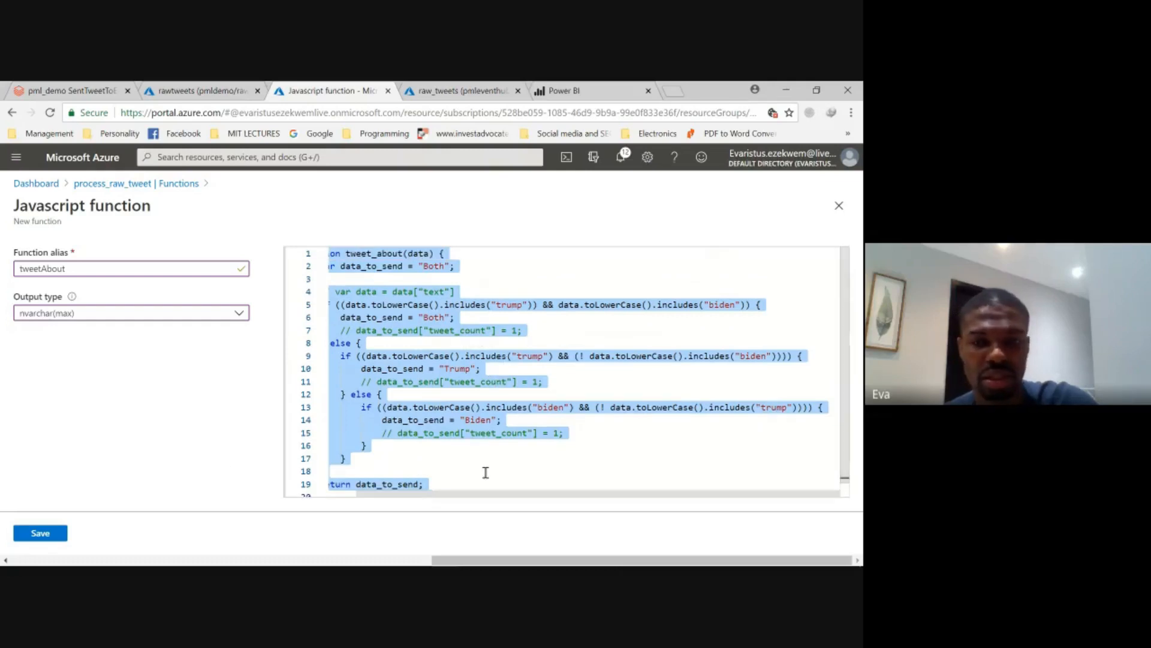
{"action": "left_click", "coordinate": [839, 205]}
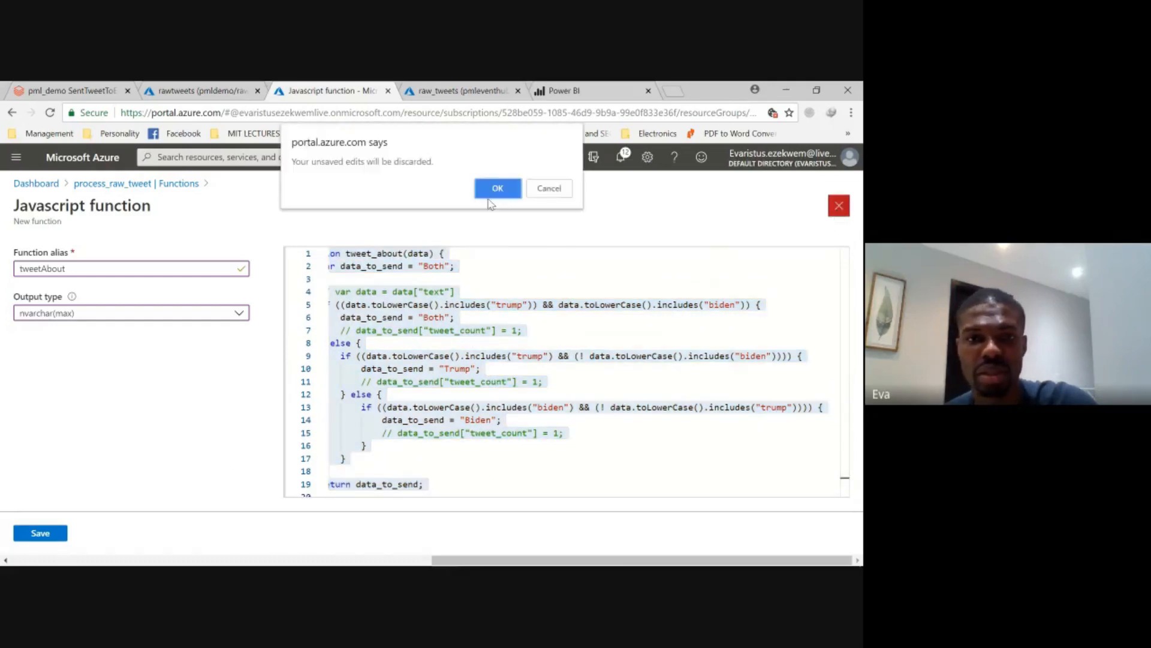
{"action": "left_click", "coordinate": [497, 188]}
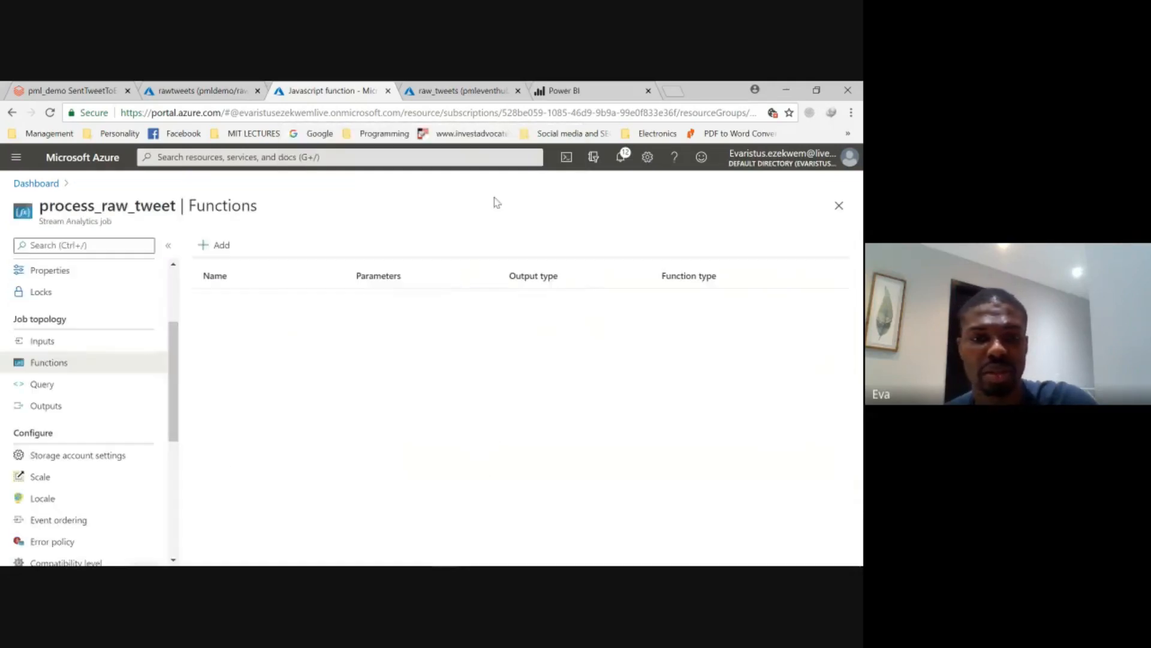
- Create a new JavaScript UDF in the process_raw_tweet job and paste the copied tweet_about(data) code over its sample code
{"action": "left_click", "coordinate": [217, 248]}
{"action": "left_click", "coordinate": [247, 294]}
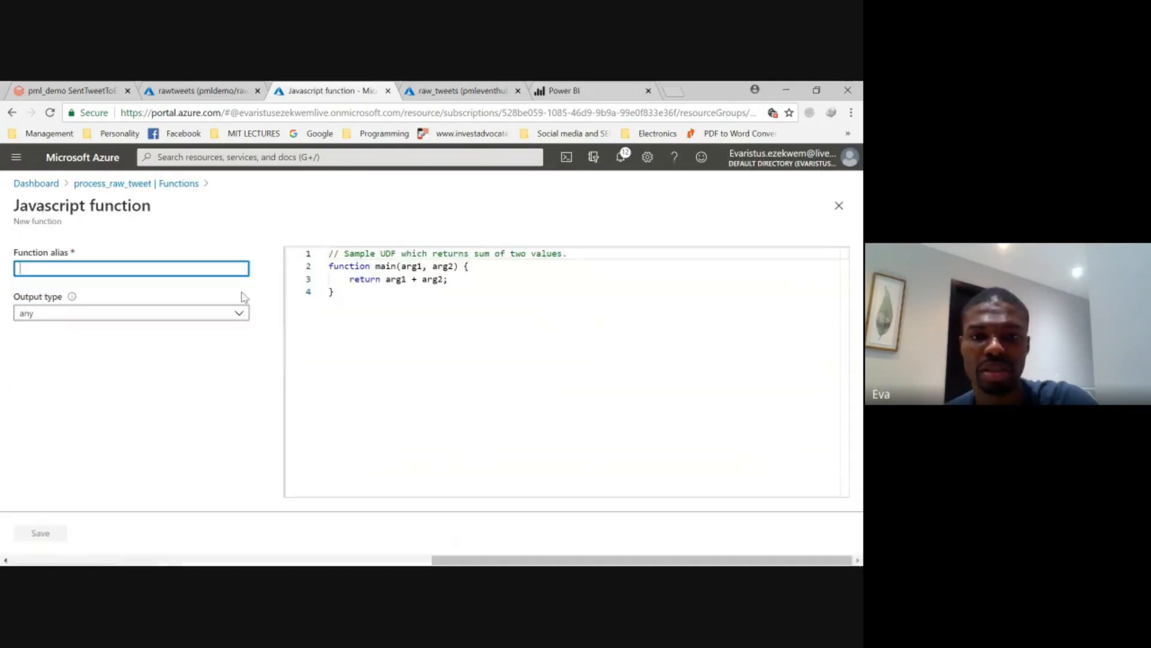
{"action": "left_click", "coordinate": [377, 322]}
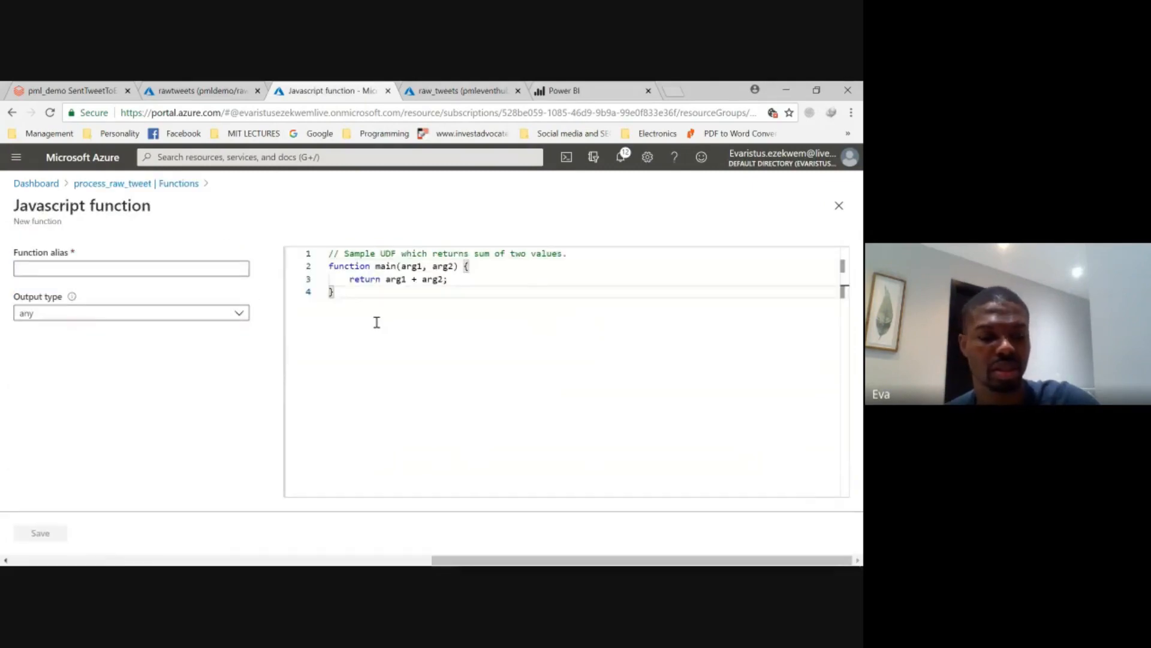
{"action": "key", "text": "ctrl+a"}
{"action": "key", "text": "ctrl+v"}
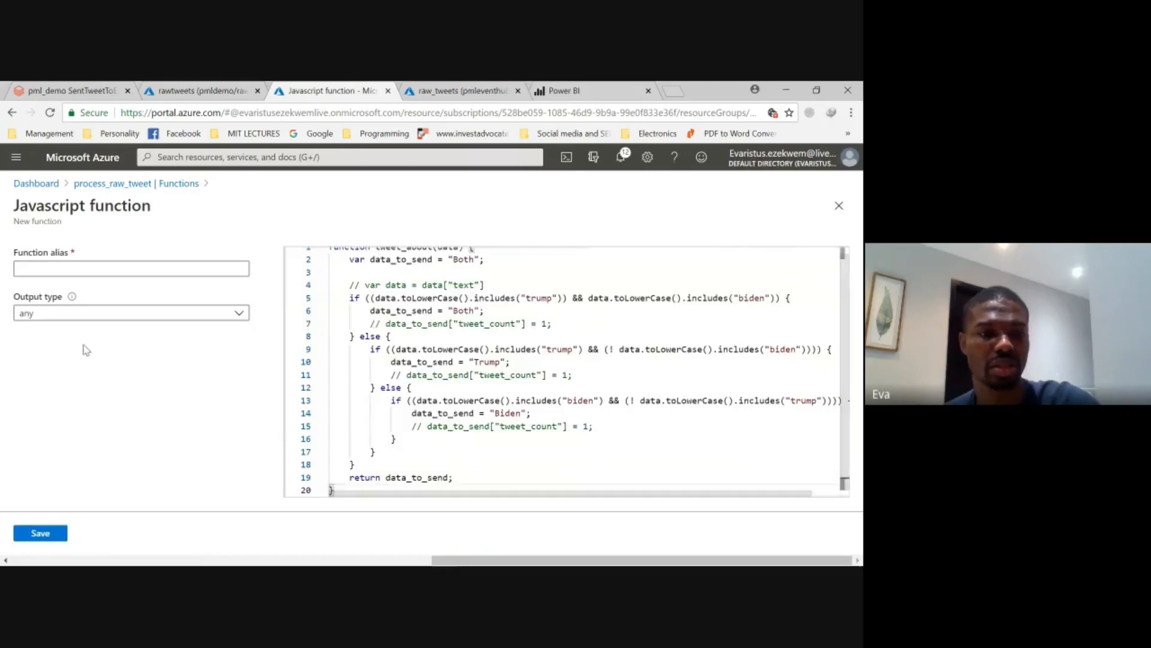
- Set the new function's alias to tweetAbout and its output type to nvarchar(max)
{"action": "left_click", "coordinate": [105, 268]}
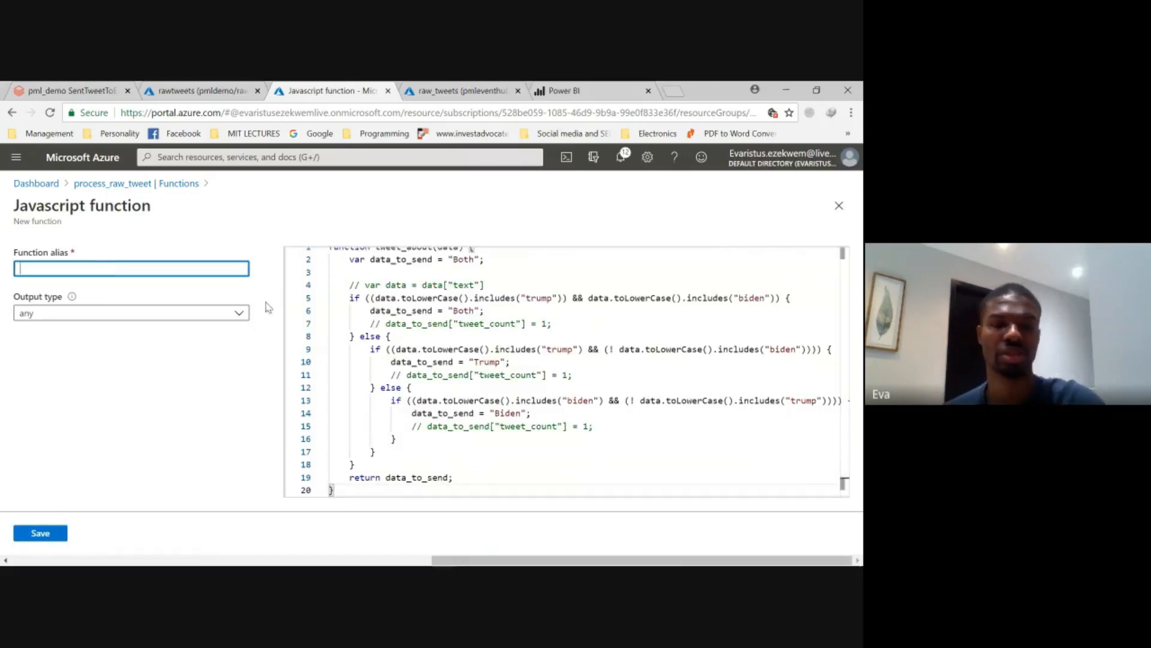
{"action": "scroll", "coordinate": [331, 302], "scroll_direction": "up", "scroll_amount": 1}
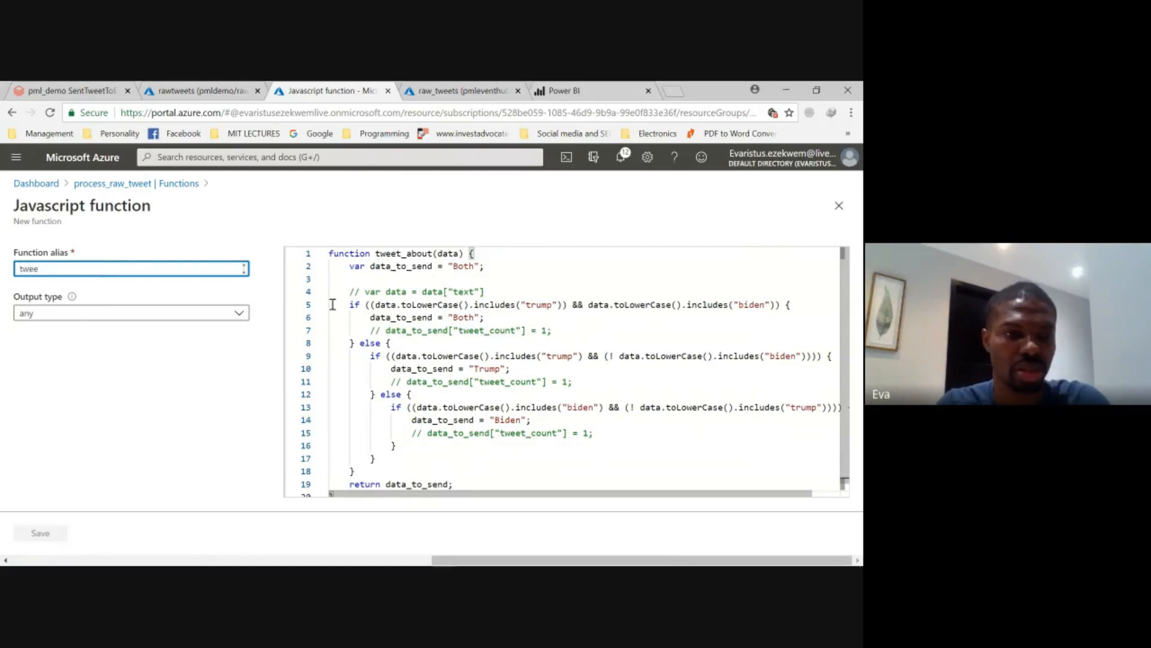
{"action": "type", "text": "tweetA"}
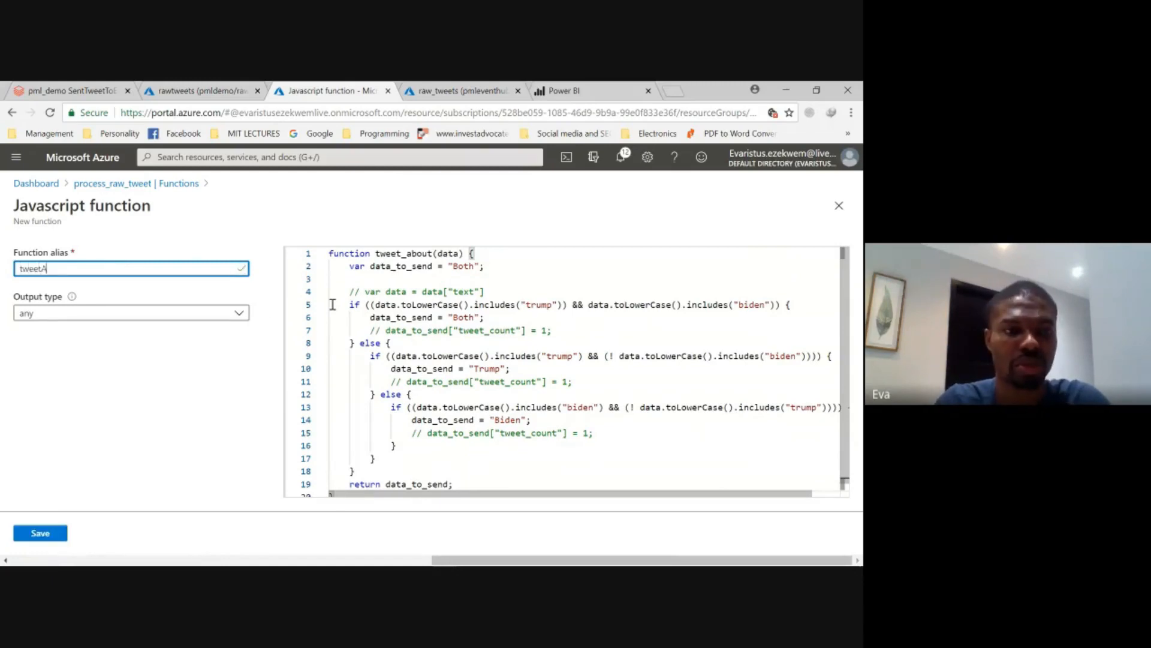
{"action": "type", "text": "bout"}
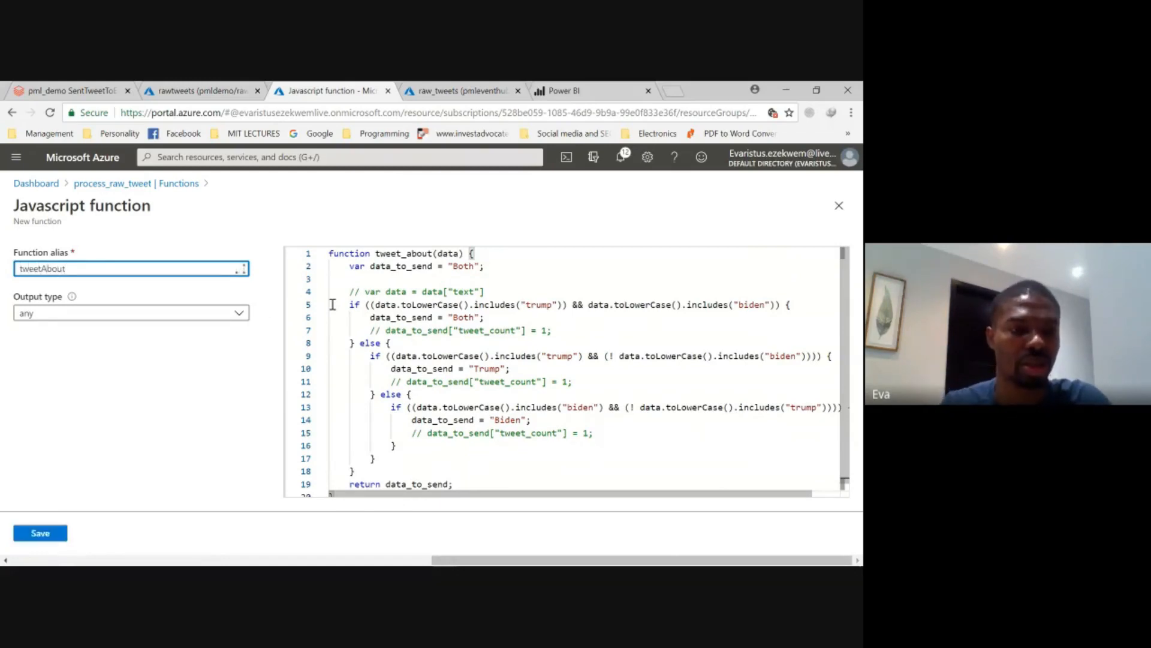
{"action": "left_click", "coordinate": [227, 314]}
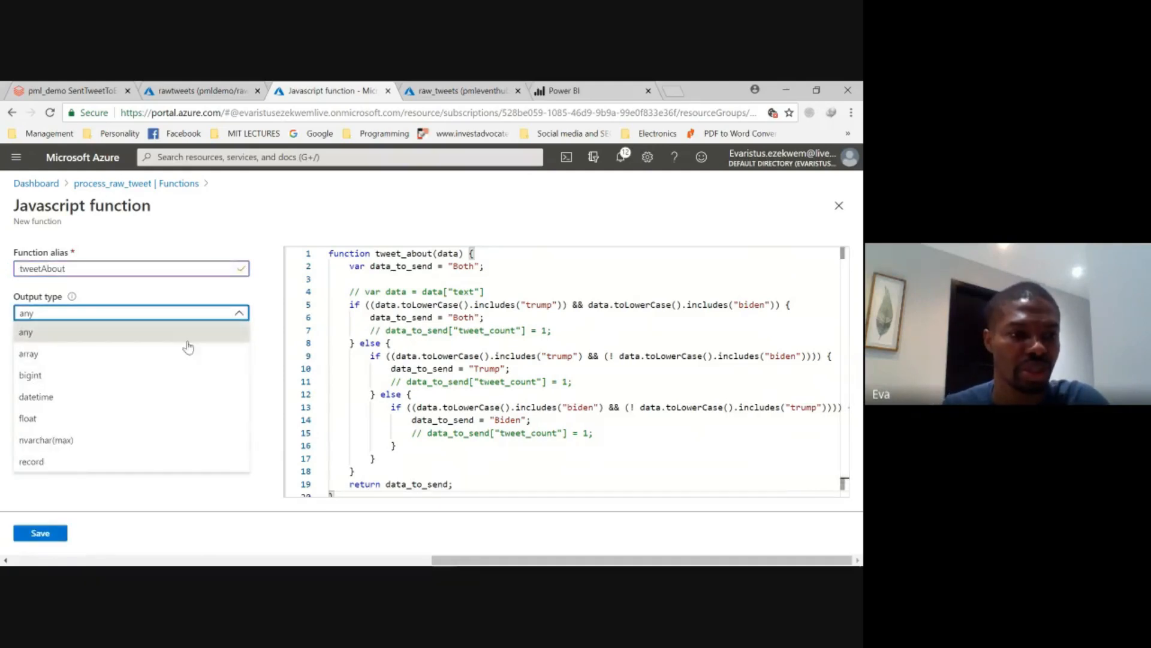
{"action": "left_click", "coordinate": [66, 442]}
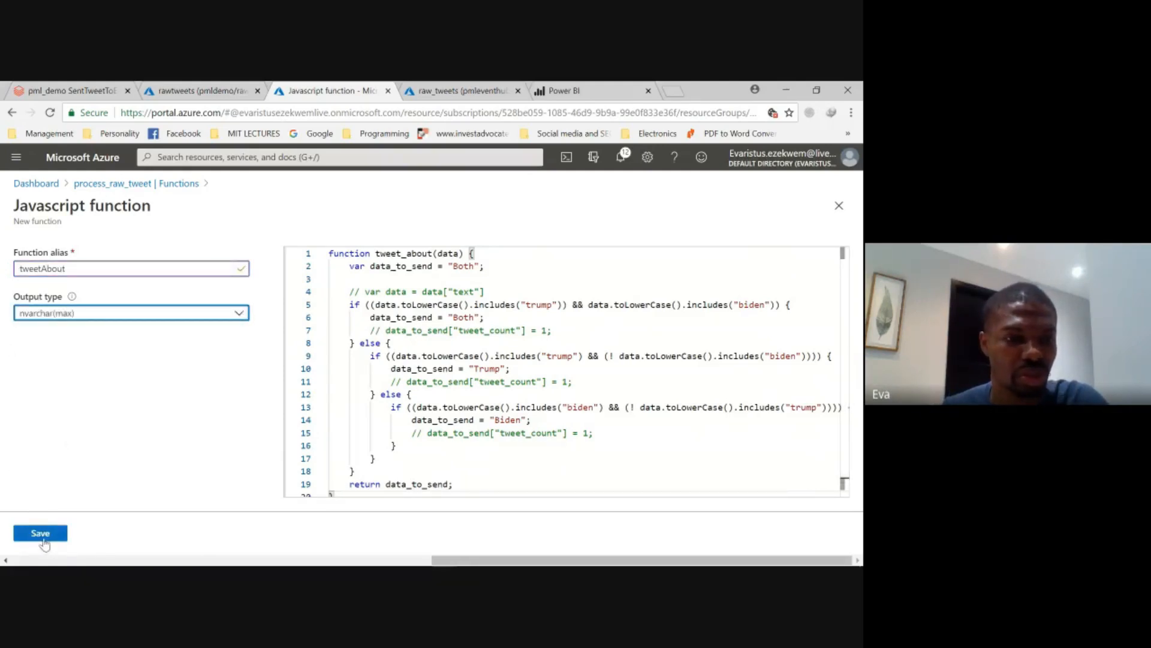
- Try to save the tweetAbout function again and discard its unsaved edits
{"action": "left_click", "coordinate": [48, 536]}
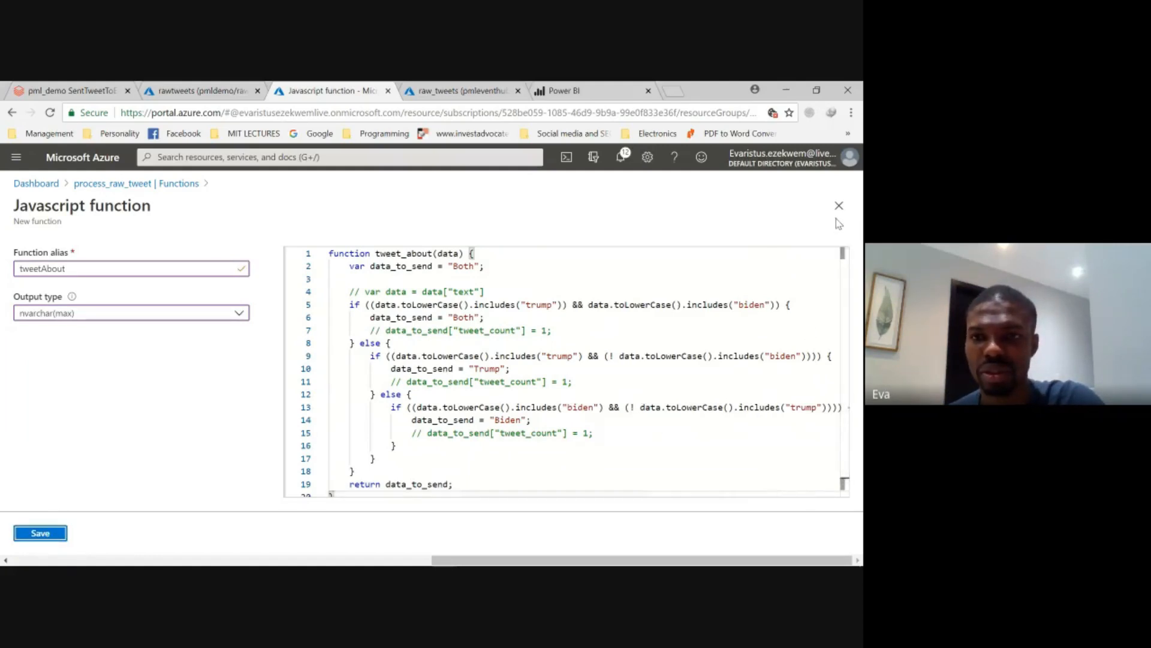
{"action": "left_click", "coordinate": [31, 535]}
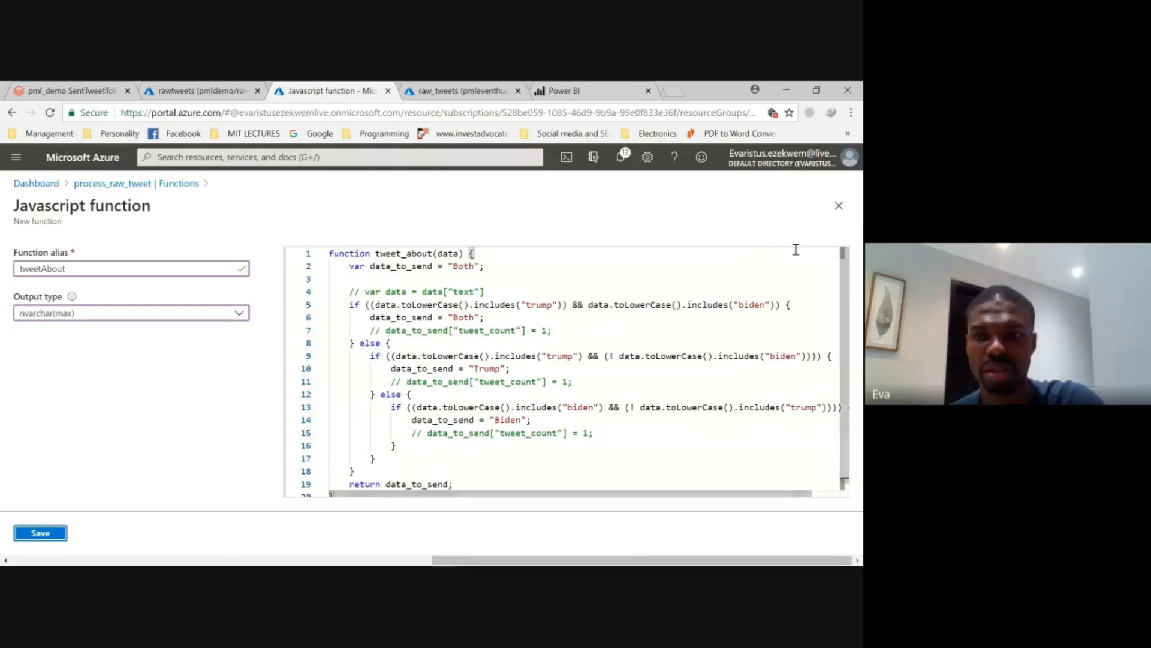
{"action": "left_click", "coordinate": [839, 207]}
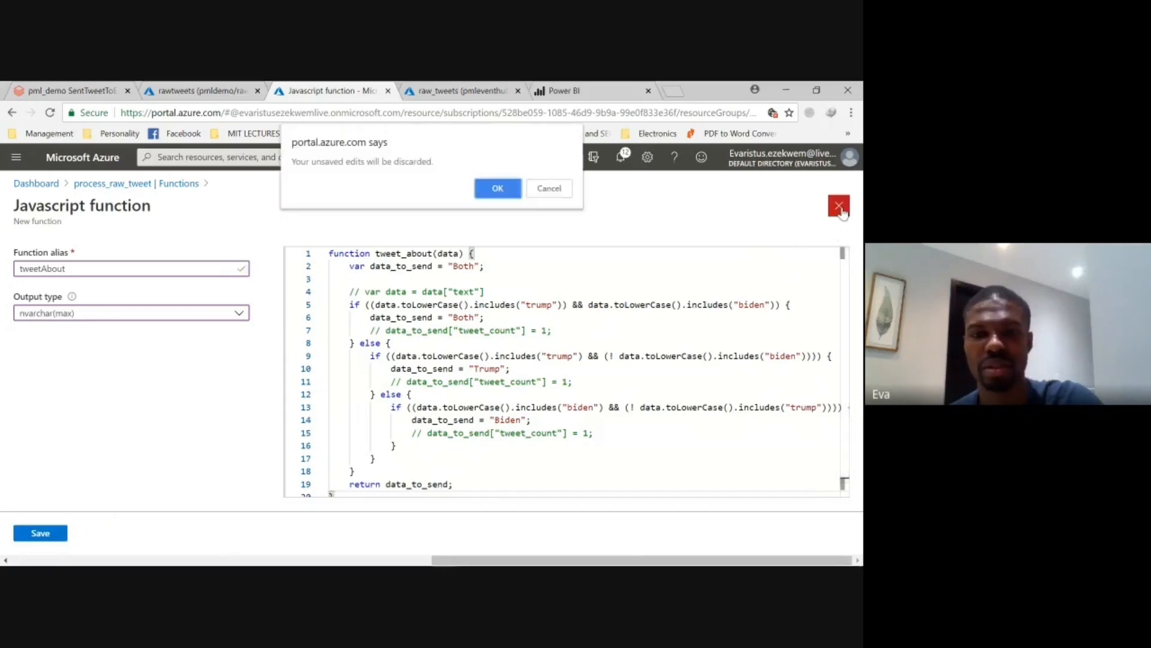
{"action": "left_click", "coordinate": [498, 190]}
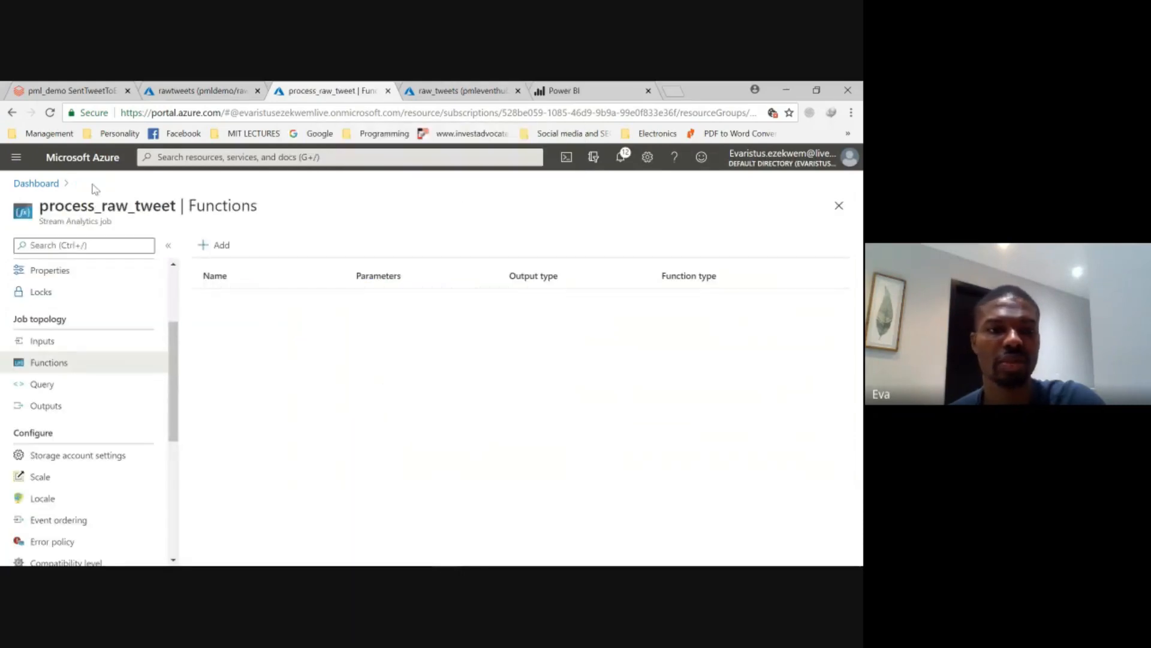
- Reload the job's Functions page and add a JavaScript UDF with the copied tweet_about(data) code in place of the sample
{"action": "left_click", "coordinate": [49, 113]}
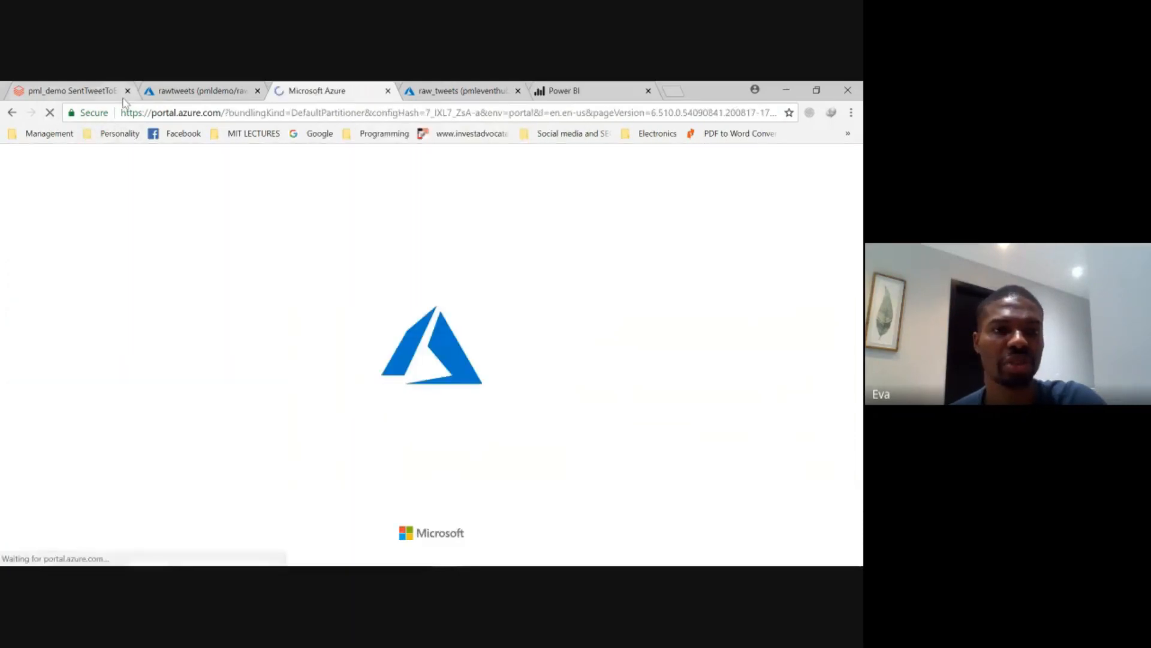
{"action": "key", "text": "super+Right"}
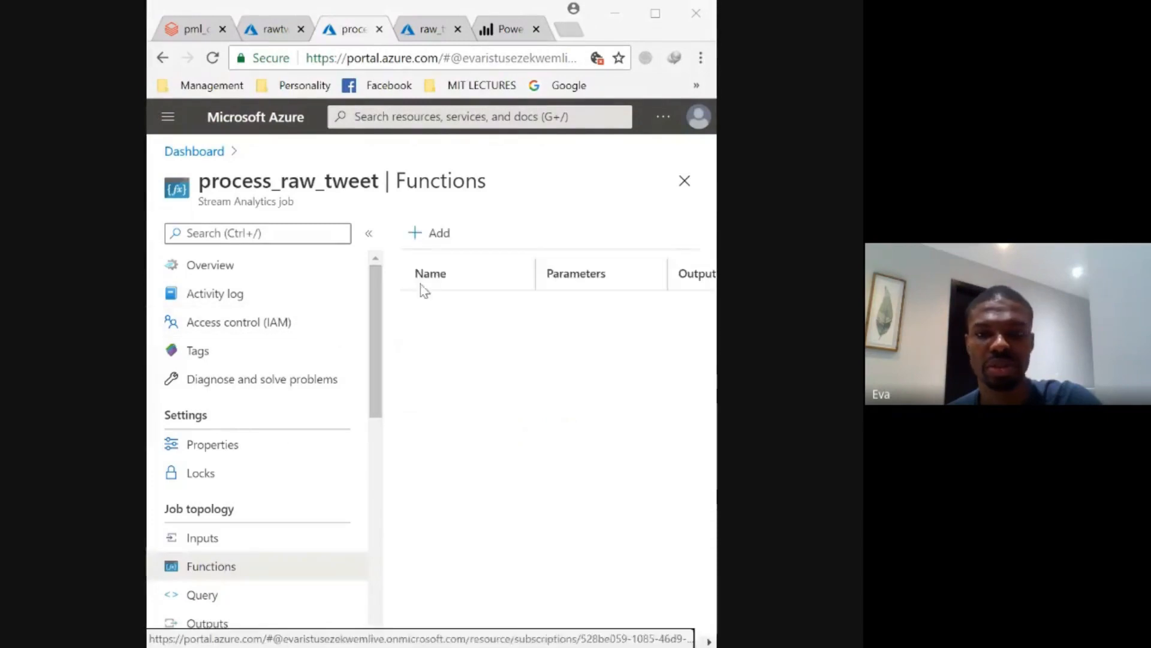
{"action": "left_click", "coordinate": [431, 236]}
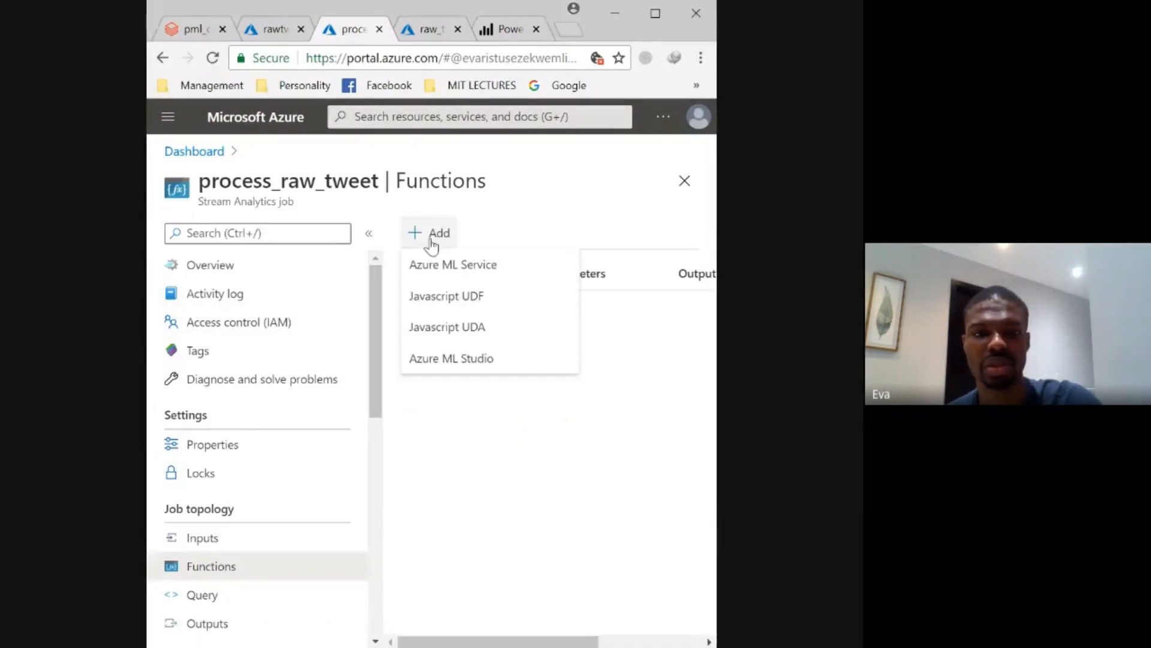
{"action": "left_click", "coordinate": [464, 303]}
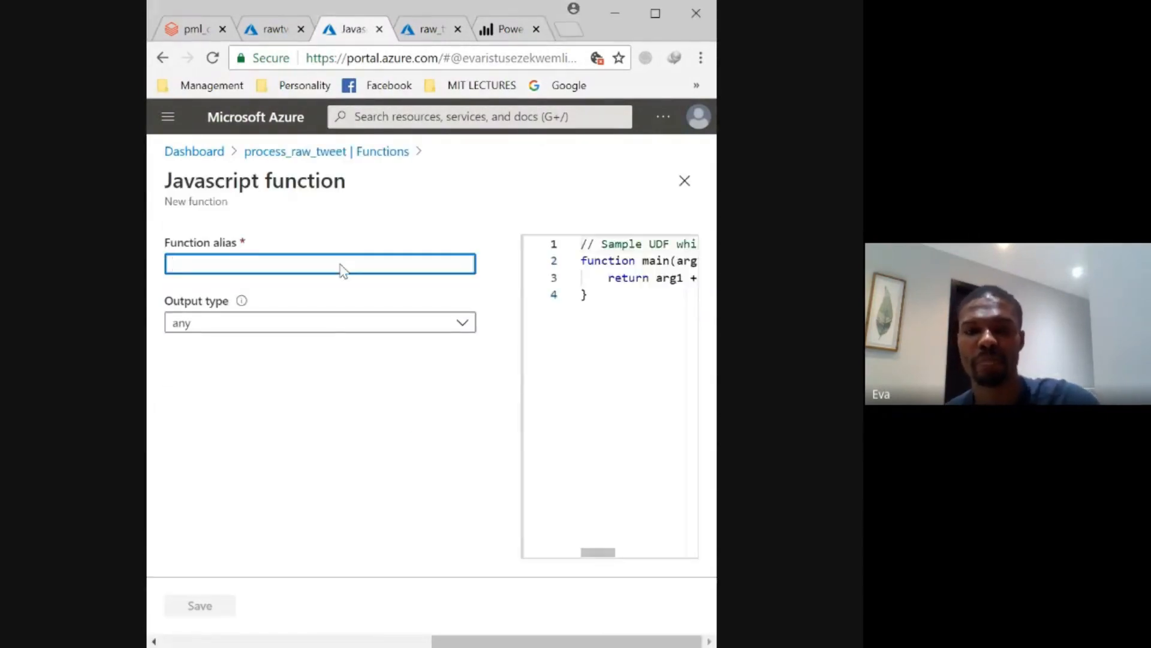
{"action": "left_click", "coordinate": [632, 311]}
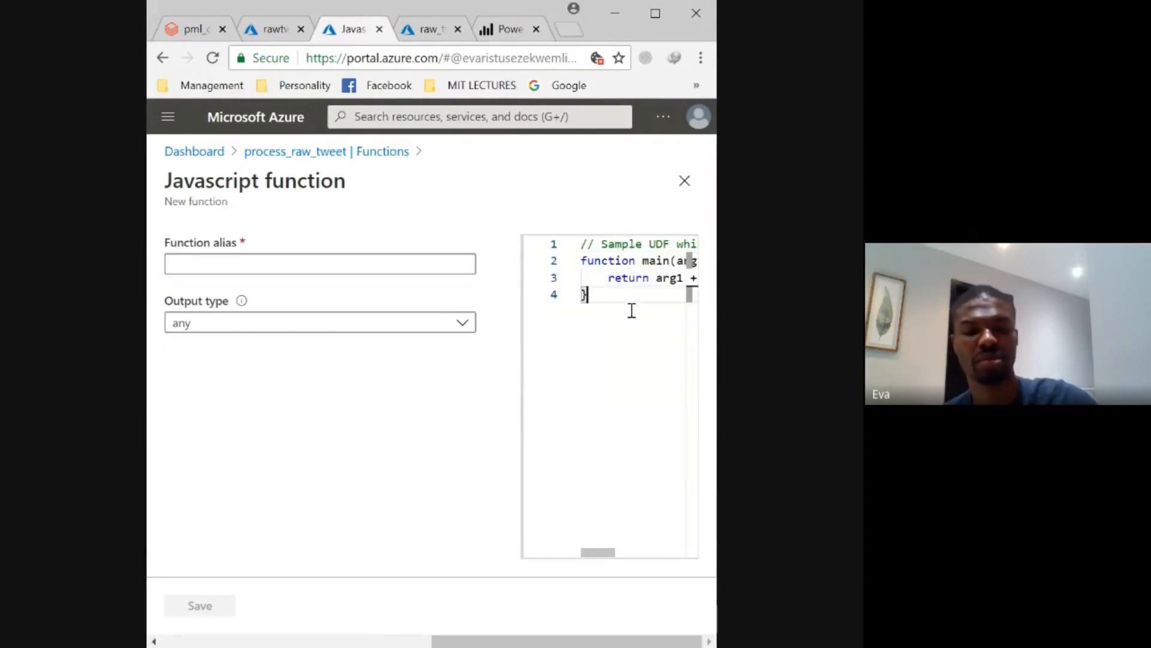
{"action": "key", "text": "ctrl+a"}
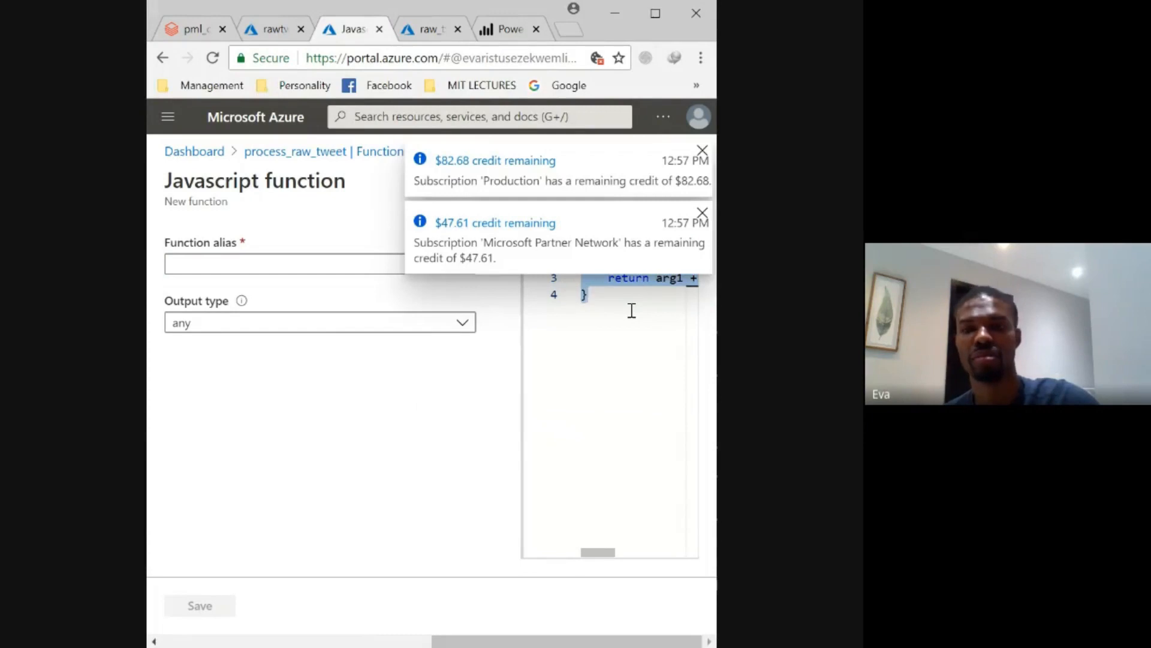
{"action": "key", "text": "ctrl+v"}
- Name the new function tweetCandidate and set its output type to nvarchar(max)
{"action": "left_click", "coordinate": [190, 265]}
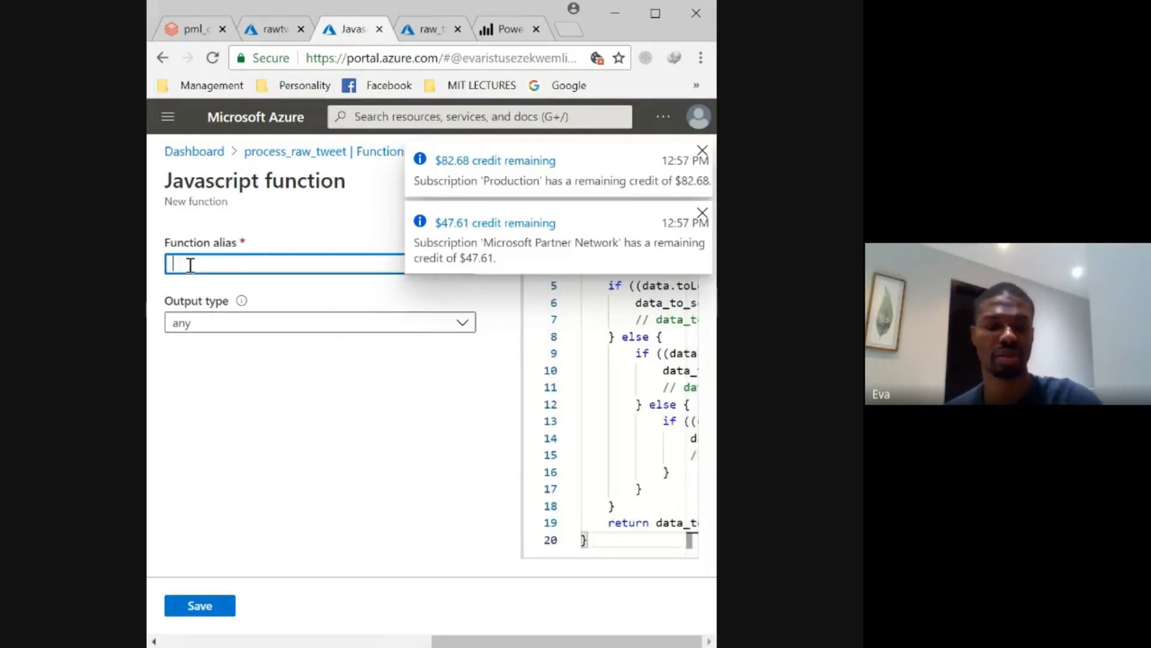
{"action": "type", "text": "t"}
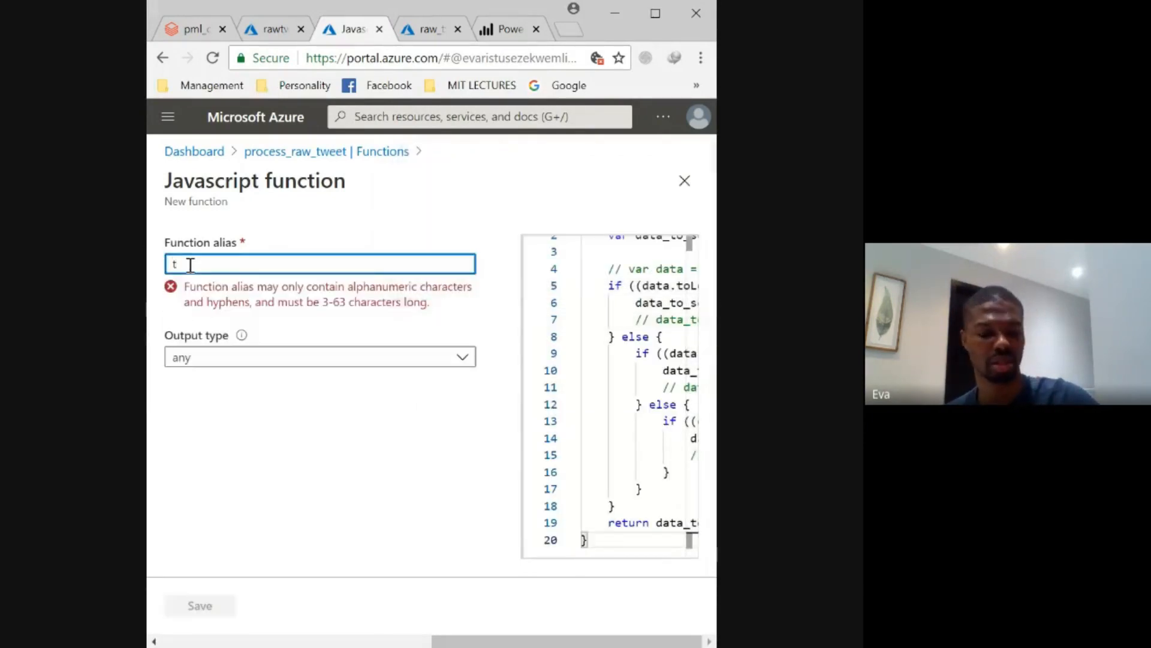
{"action": "type", "text": "weet"}
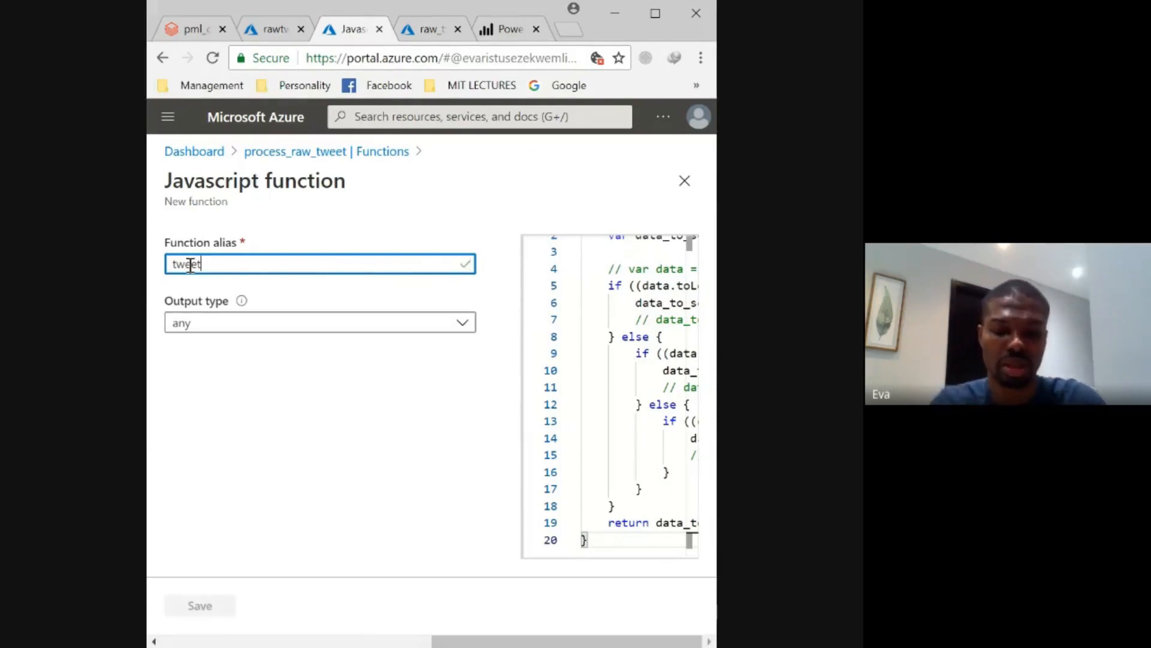
{"action": "type", "text": "Candidate"}
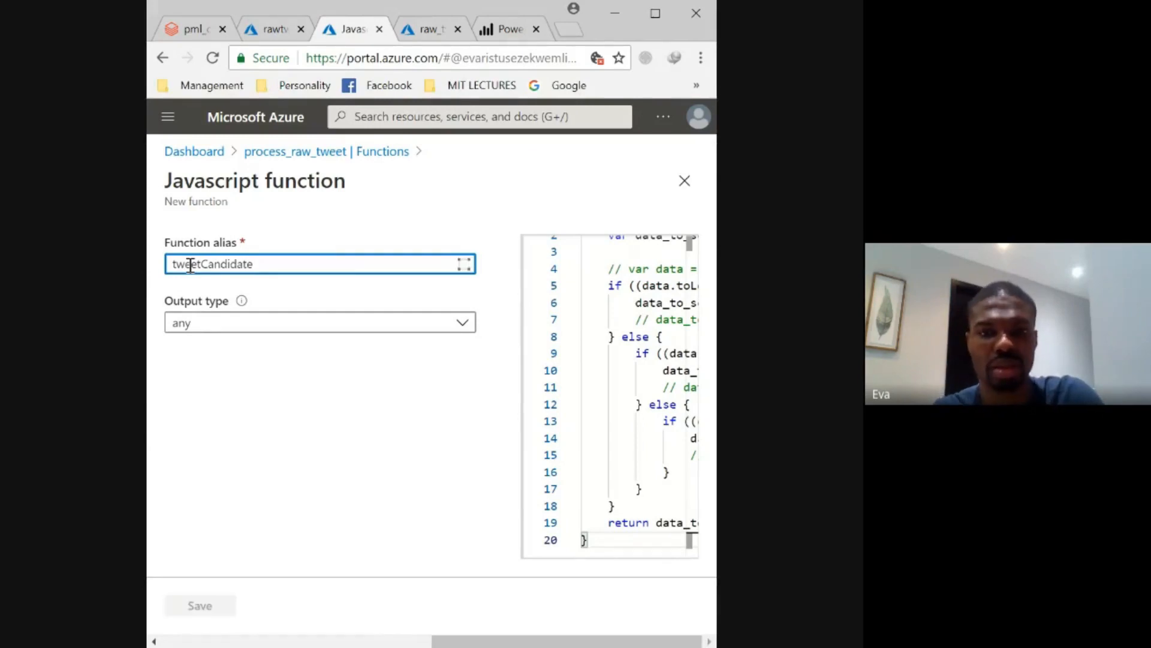
{"action": "left_click", "coordinate": [227, 324]}
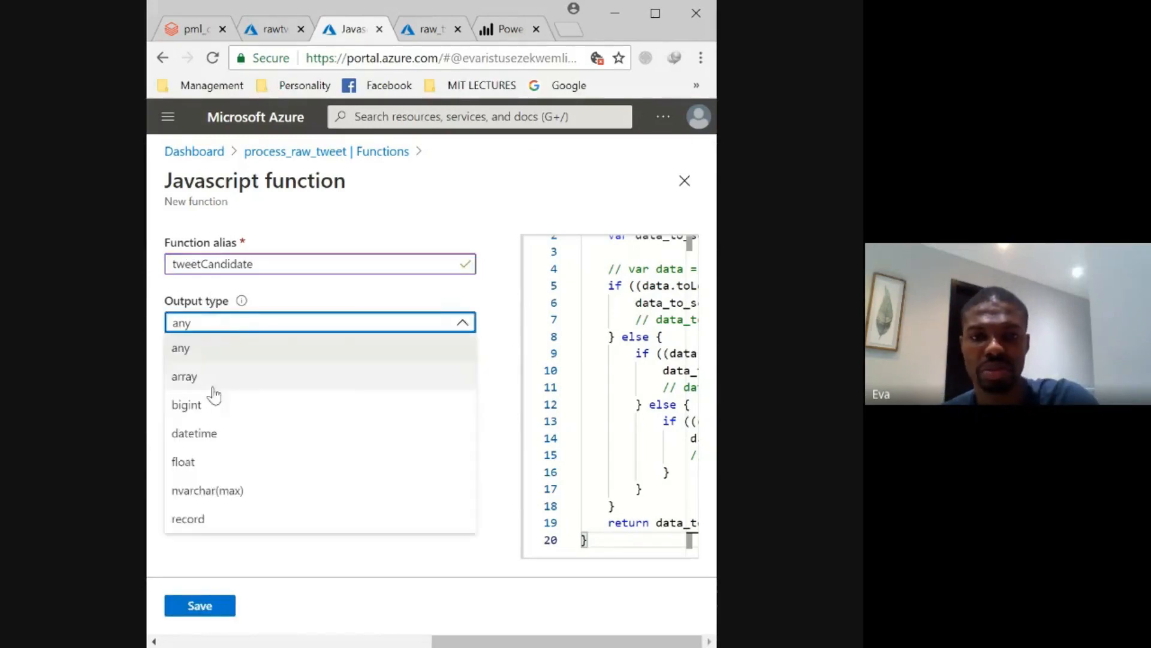
{"action": "left_click", "coordinate": [240, 497]}
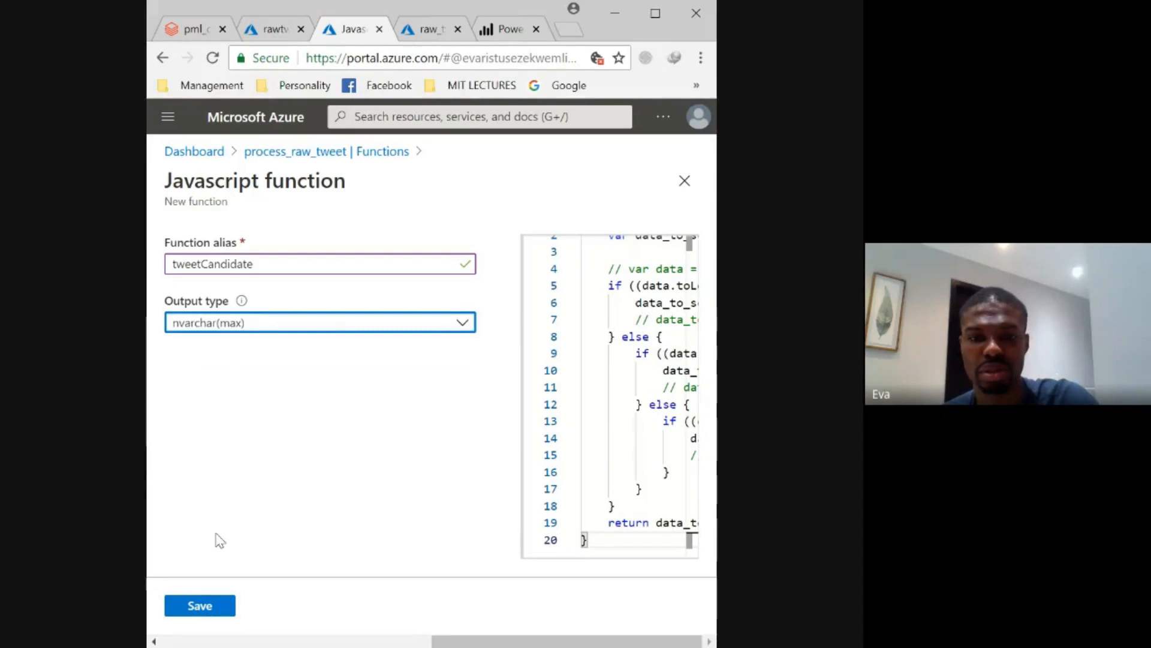
- Try to save the tweetCandidate function, including with the browser window maximized, and discard its unsaved edits
{"action": "left_click", "coordinate": [198, 607]}
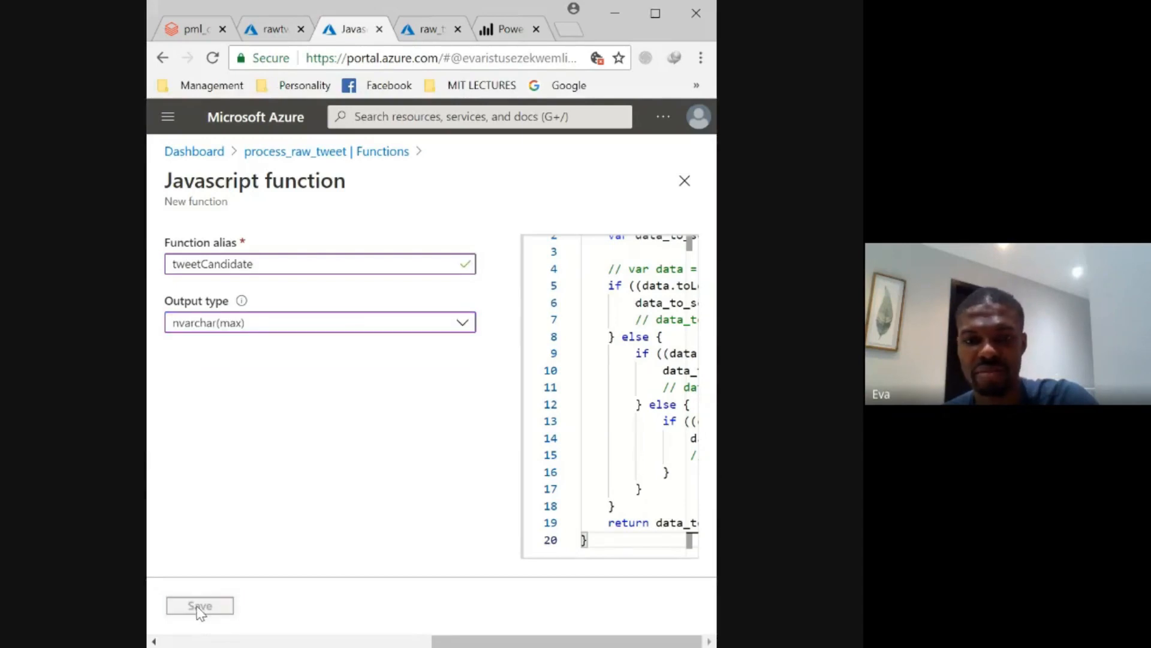
{"action": "left_click", "coordinate": [216, 607]}
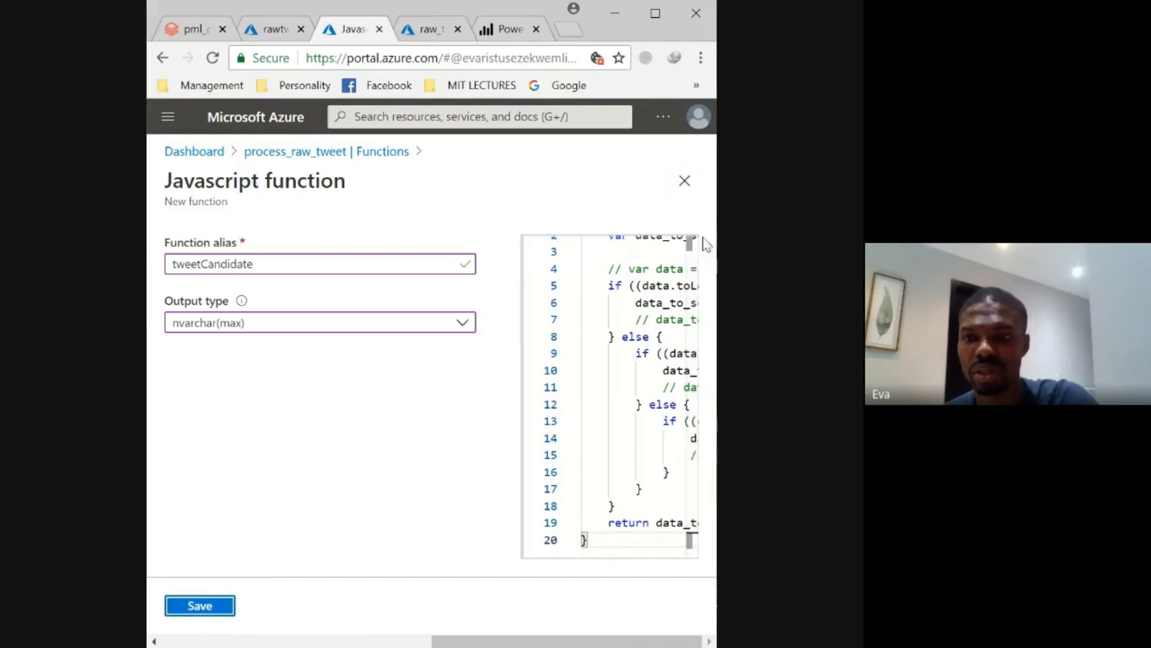
{"action": "left_click", "coordinate": [656, 14]}
{"action": "left_click_drag", "start_coordinate": [580, 560], "coordinate": [823, 535]}
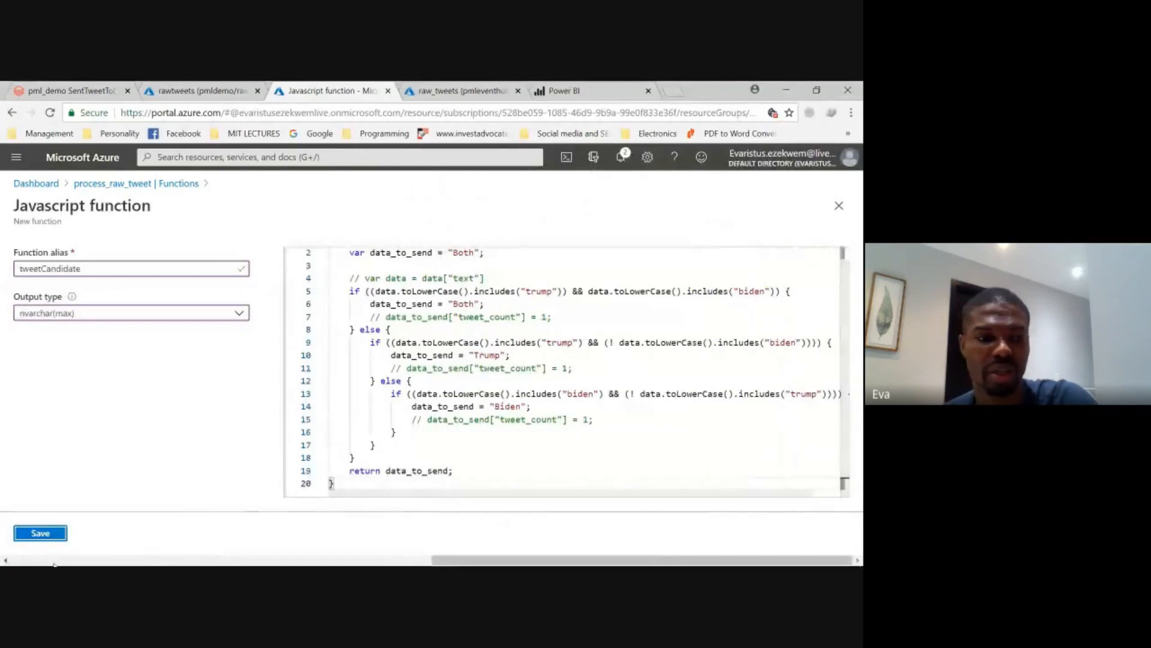
{"action": "left_click", "coordinate": [55, 542]}
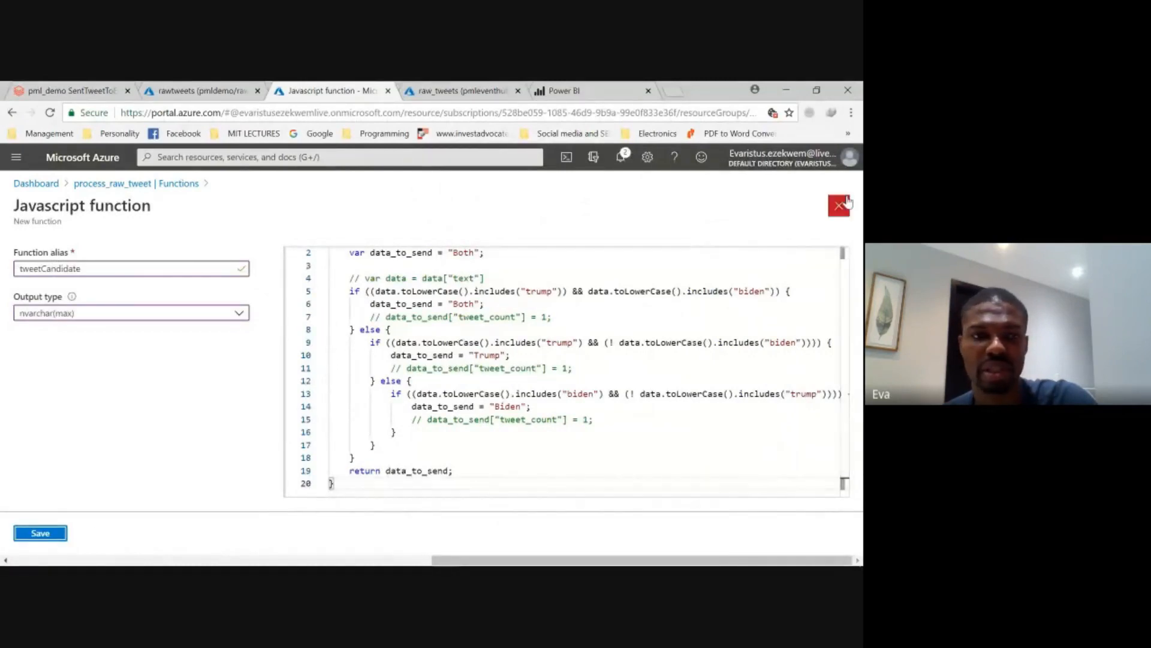
{"action": "left_click", "coordinate": [839, 205]}
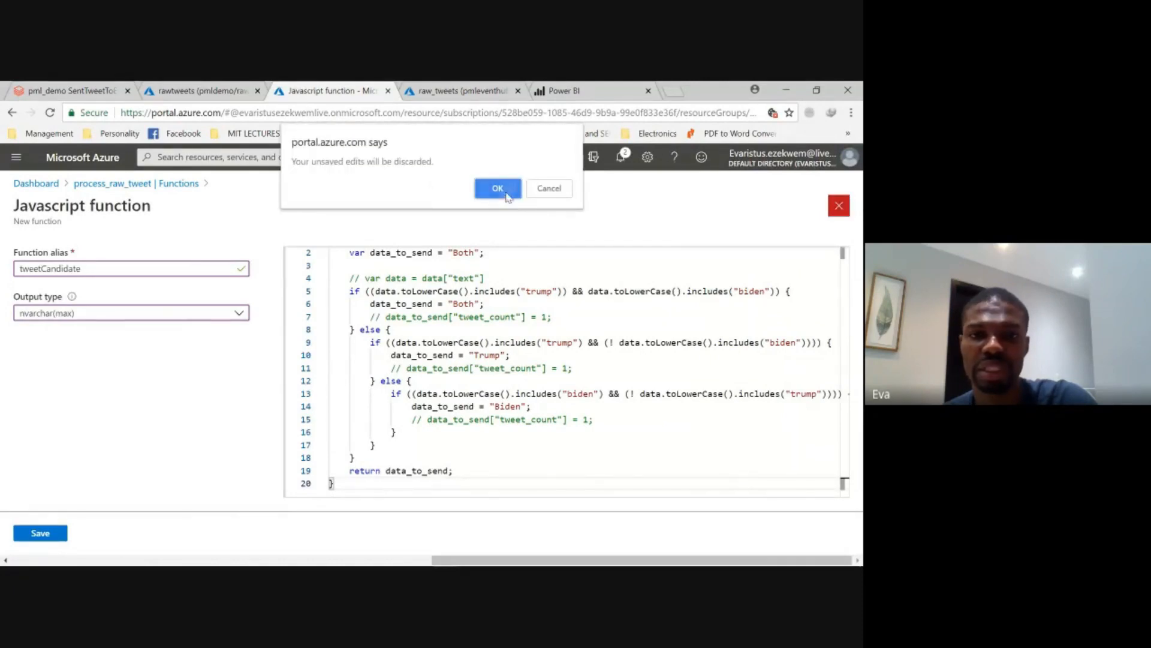
{"action": "left_click", "coordinate": [502, 188]}
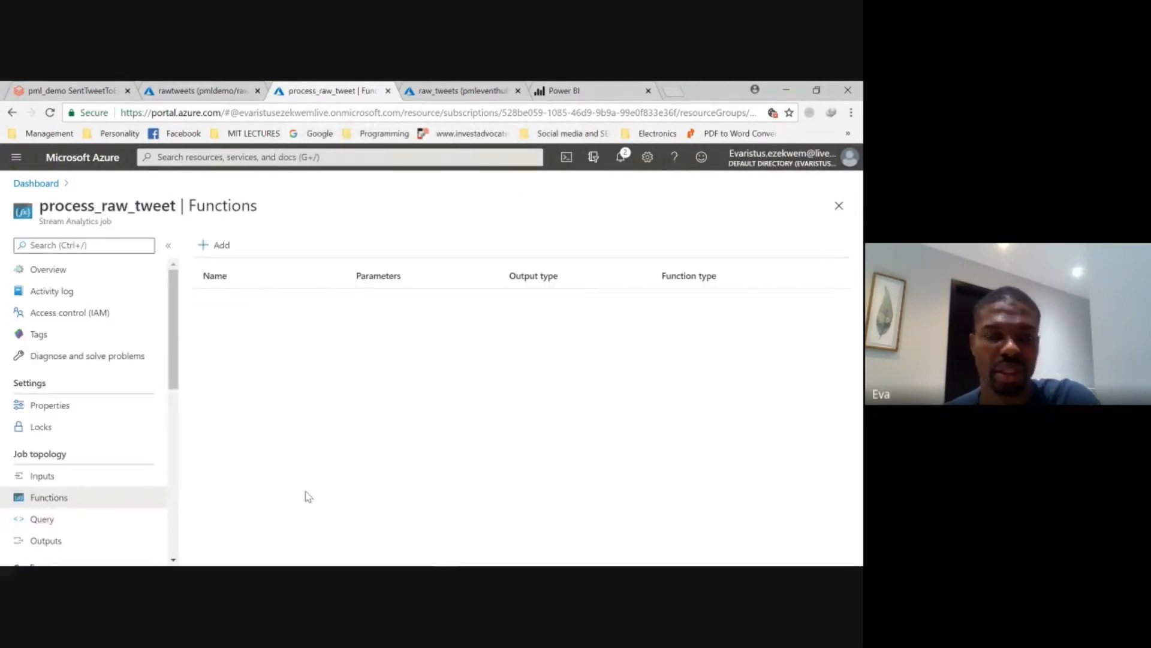
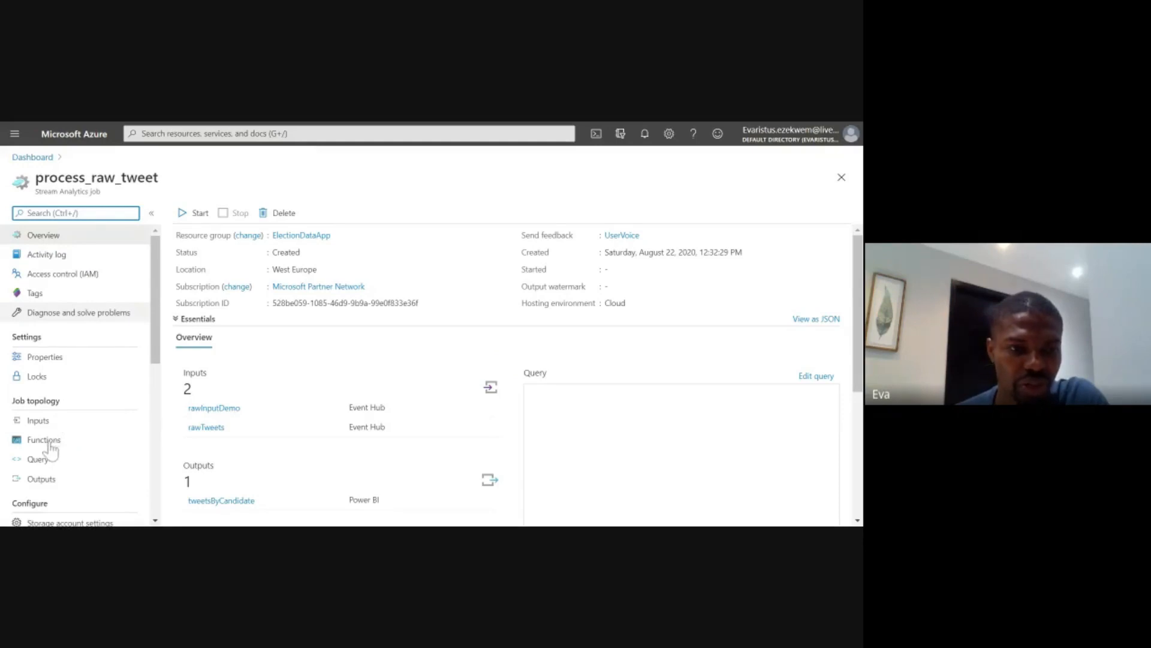
- Add a JavaScript UDF to the job's functions and replace the sample code with the copied tweet_about(data) function
{"action": "left_click", "coordinate": [53, 441]}
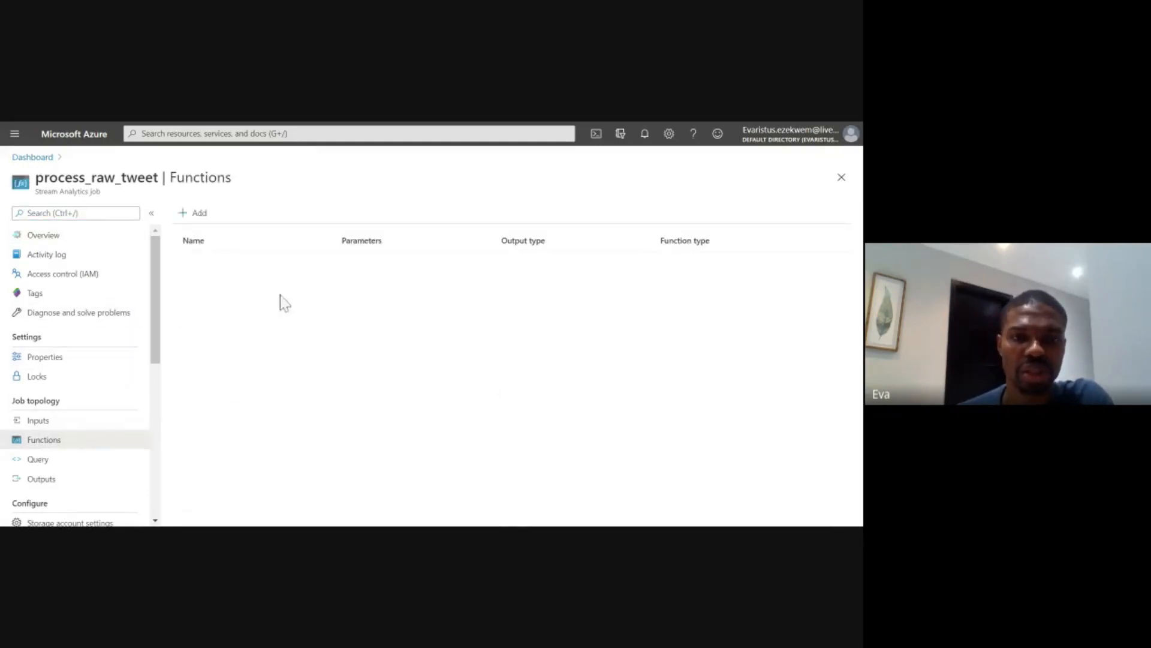
{"action": "left_click", "coordinate": [191, 215]}
{"action": "left_click", "coordinate": [203, 256]}
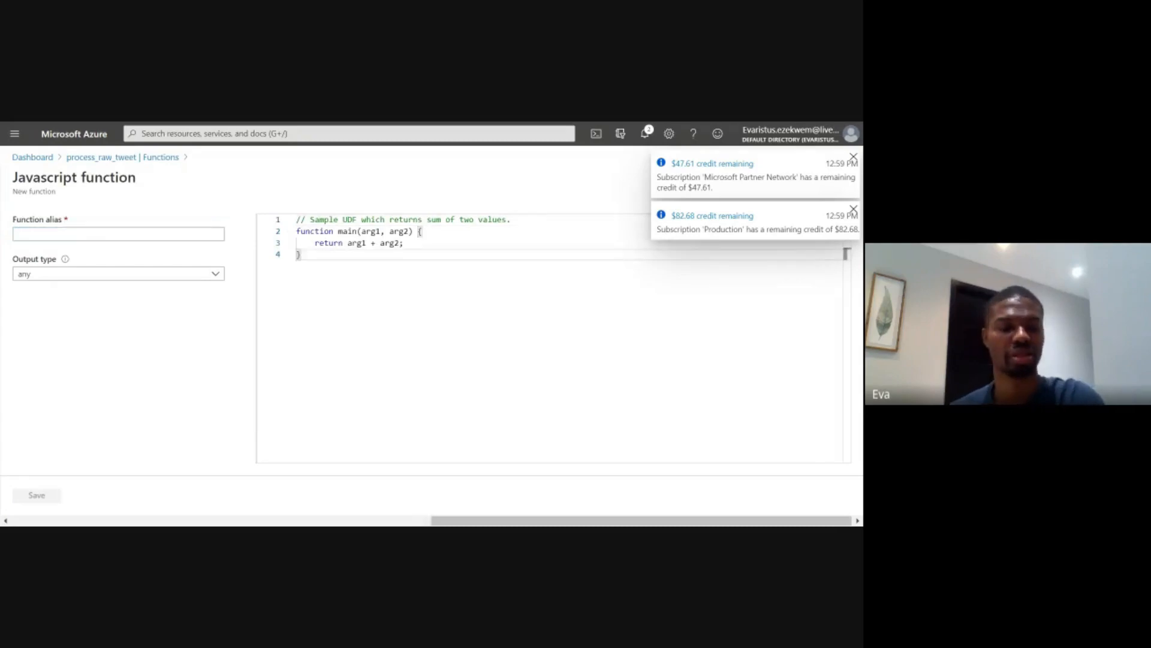
{"action": "key", "text": "ctrl+a"}
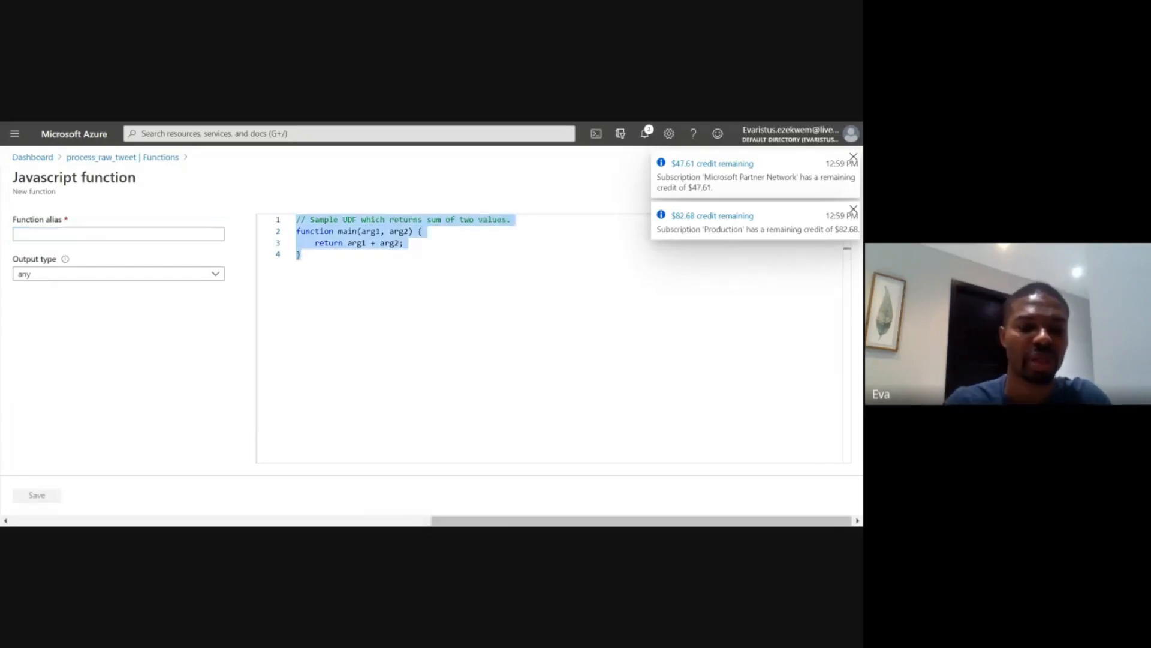
{"action": "key", "text": "ctrl+v"}
- Name the function tweetCandidate, set its output type to nvarchar(max), and save it
{"action": "left_click", "coordinate": [193, 231]}
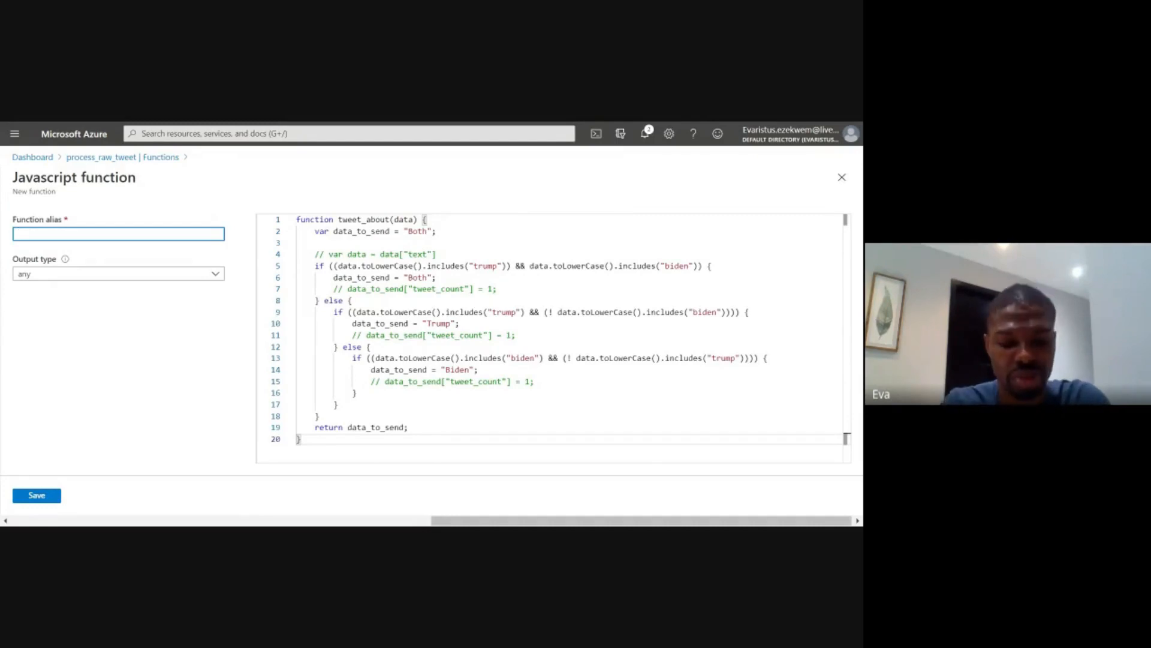
{"action": "type", "text": "t"}
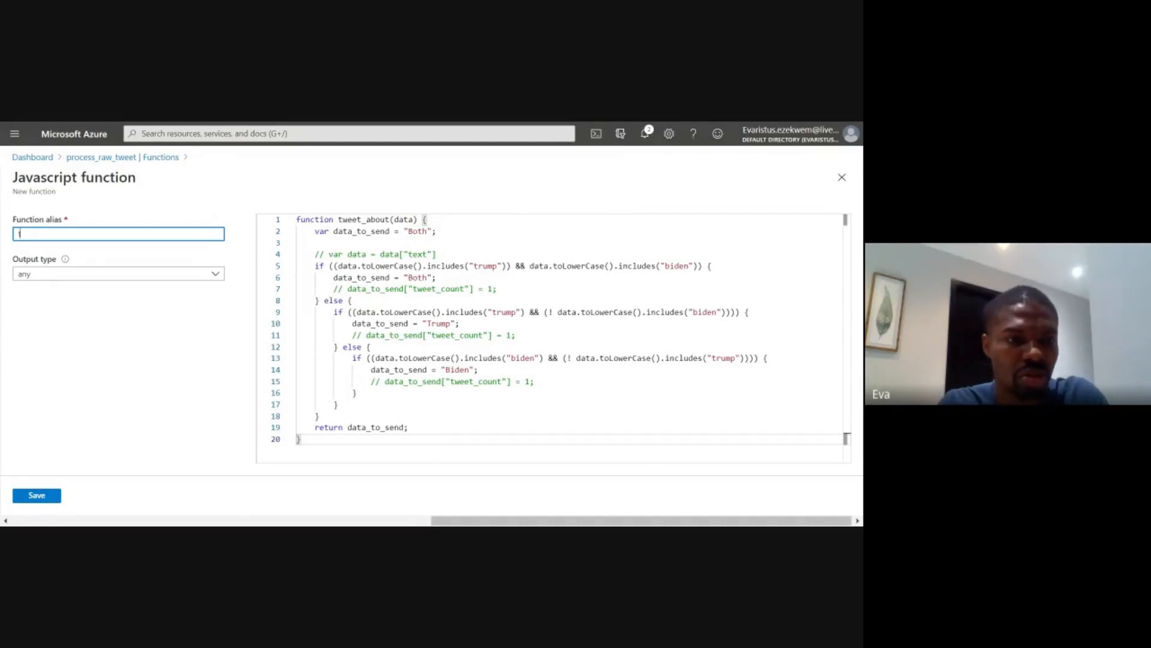
{"action": "type", "text": "weet"}
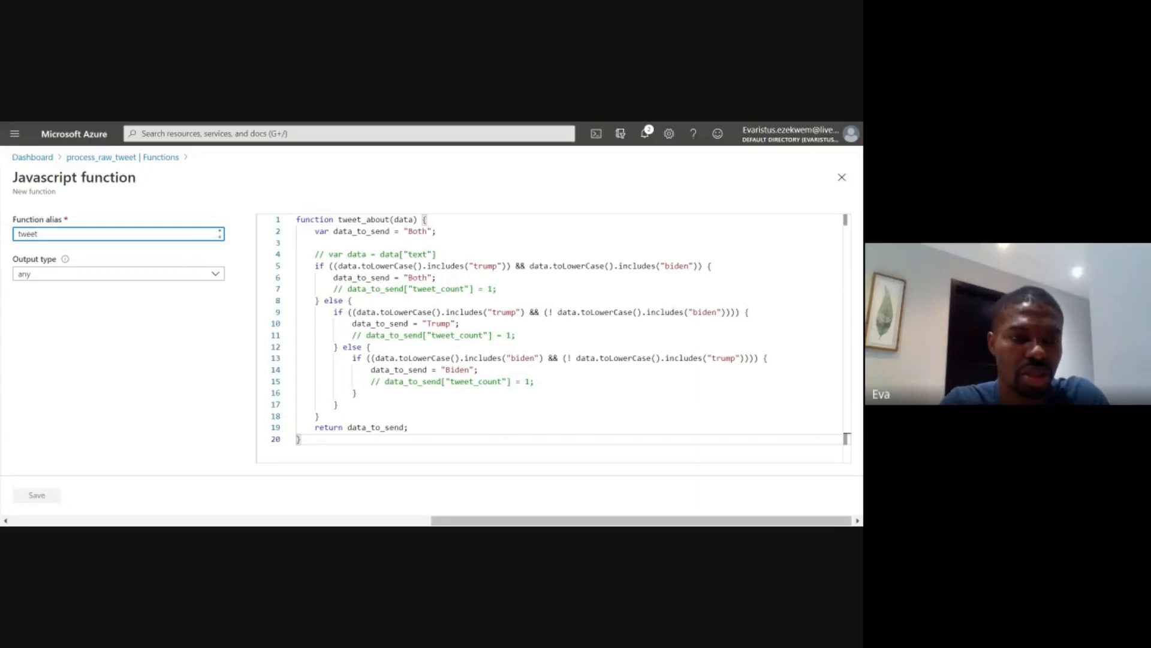
{"action": "type", "text": "Candid"}
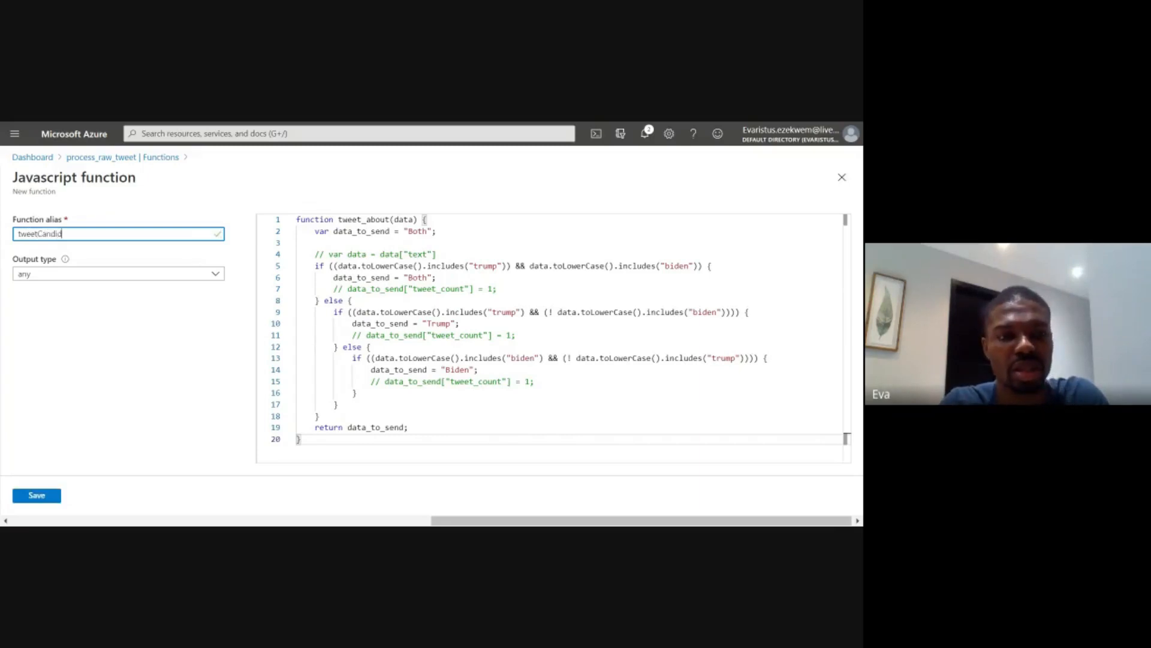
{"action": "type", "text": "aet"}
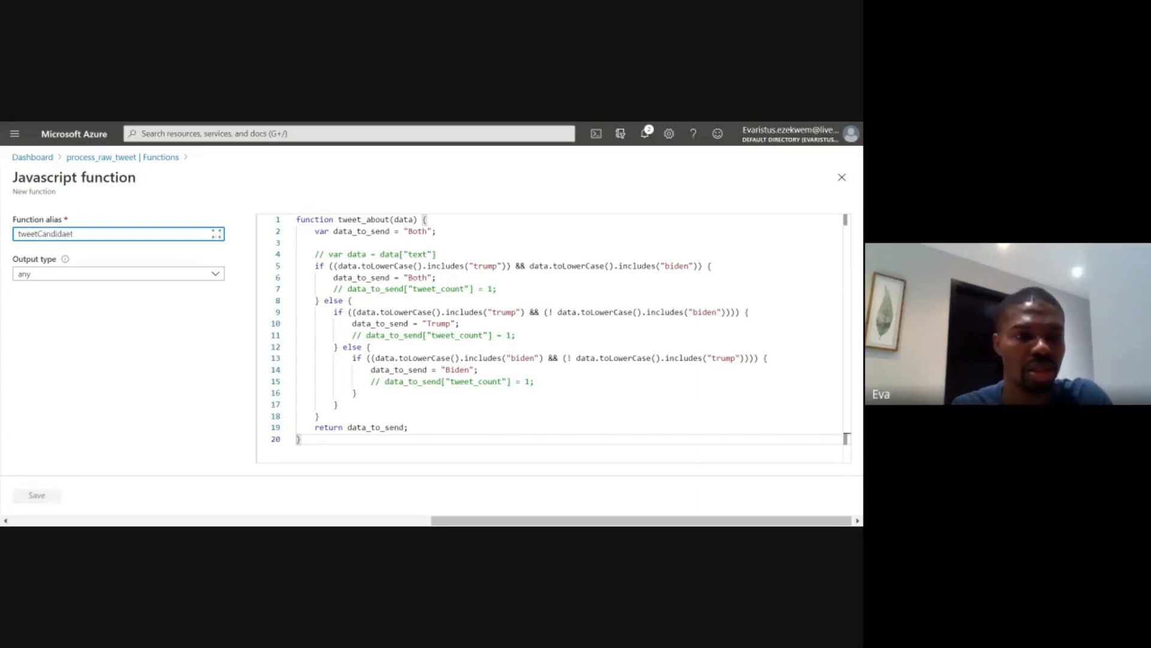
{"action": "key", "text": "BackSpace"}
{"action": "key", "text": "BackSpace"}
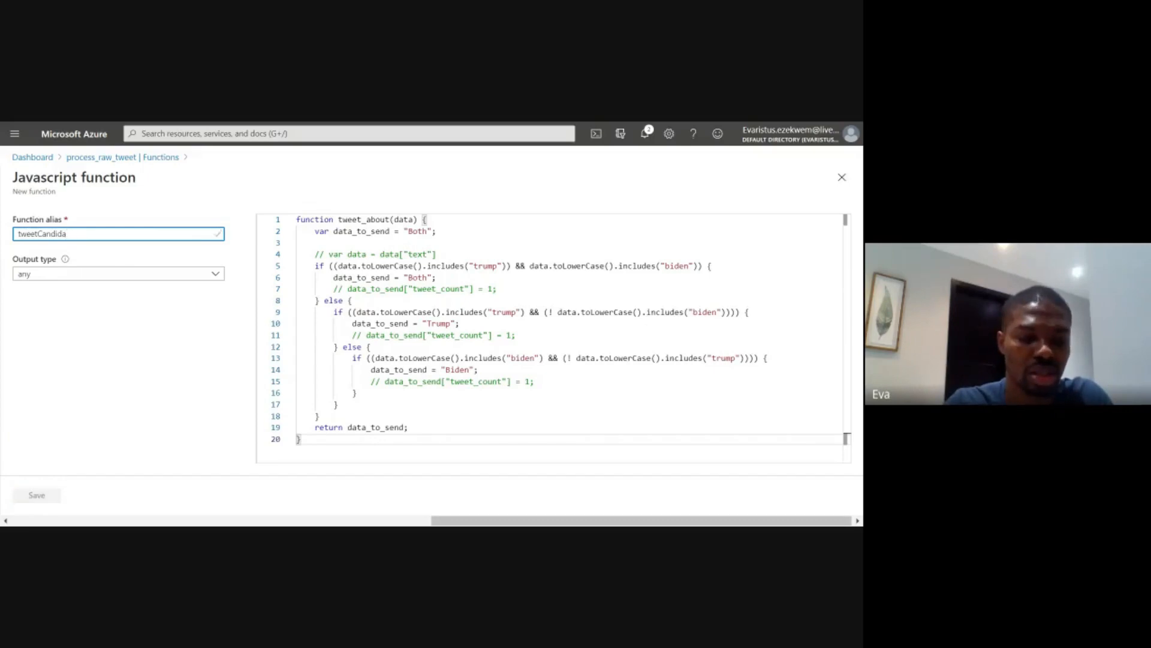
{"action": "type", "text": "te"}
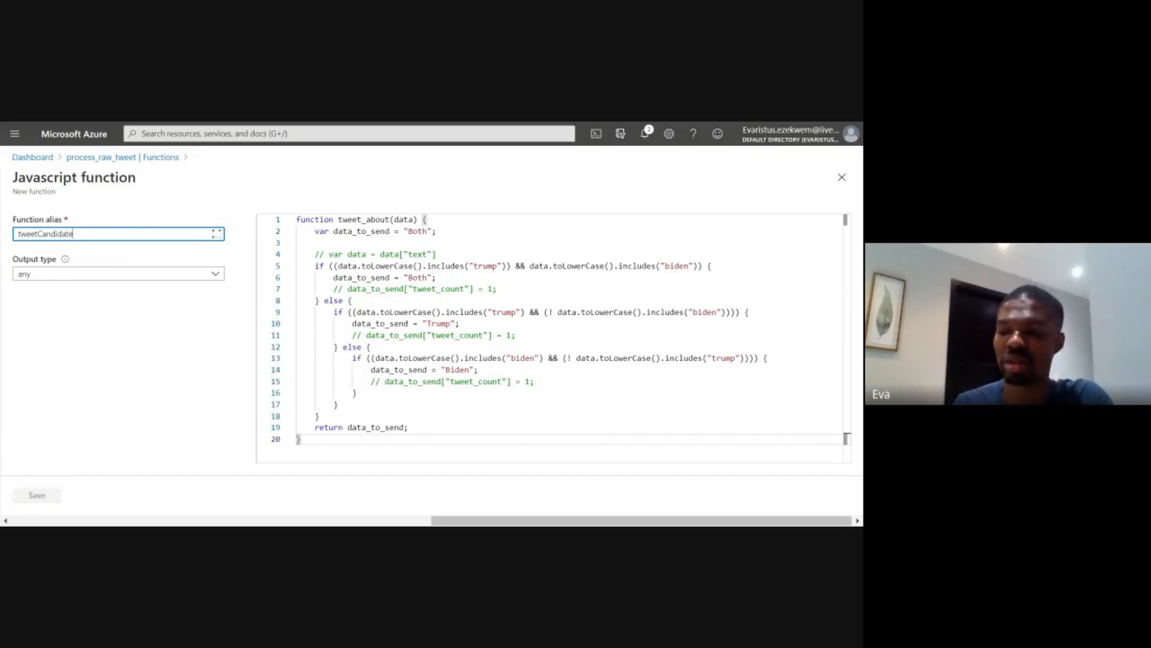
{"action": "left_click", "coordinate": [85, 279]}
{"action": "left_click", "coordinate": [48, 391]}
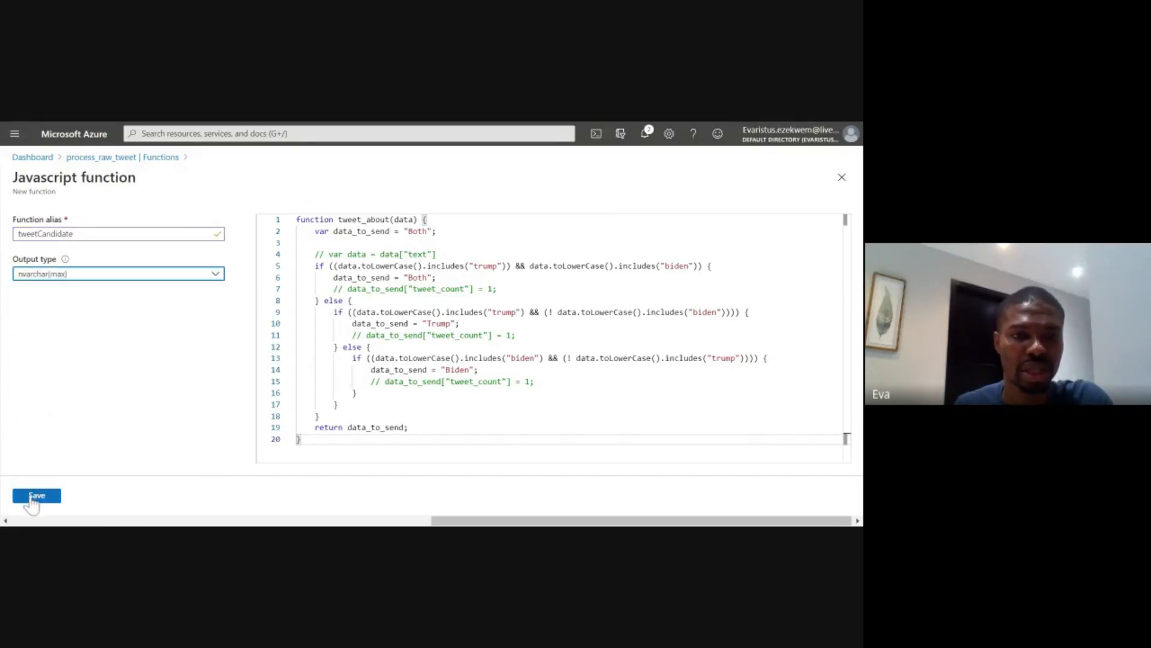
{"action": "left_click", "coordinate": [28, 500]}
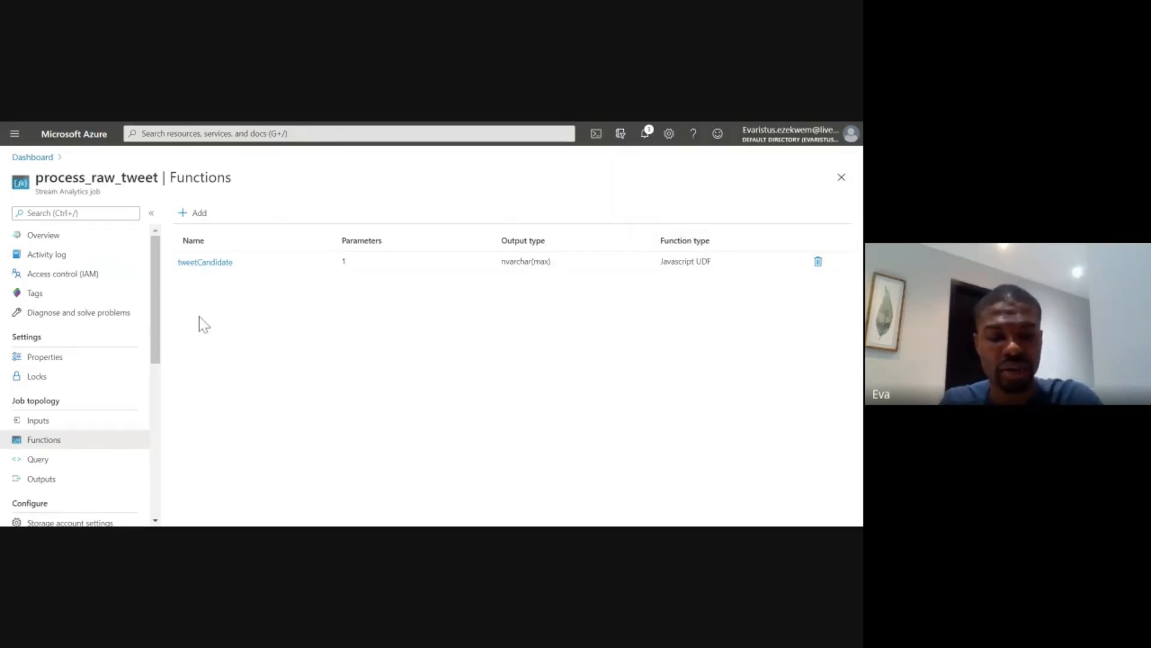
- Open the job's query in a half-screen browser window and widen the query editor
{"action": "key", "text": "super+Right"}
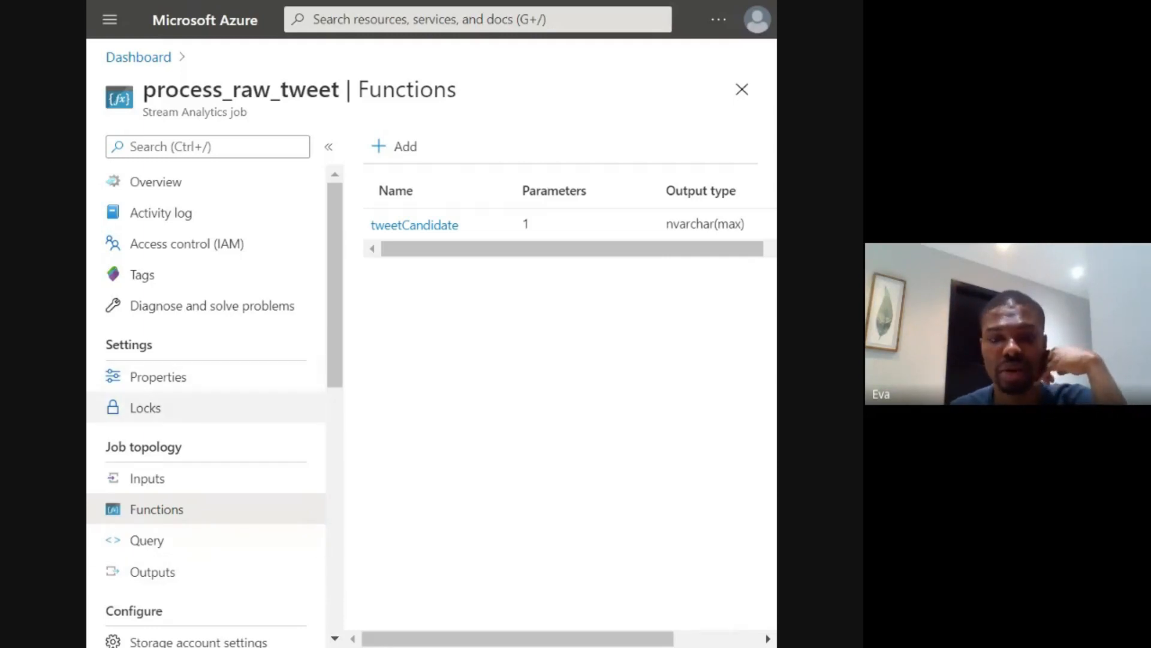
{"action": "left_click", "coordinate": [183, 543]}
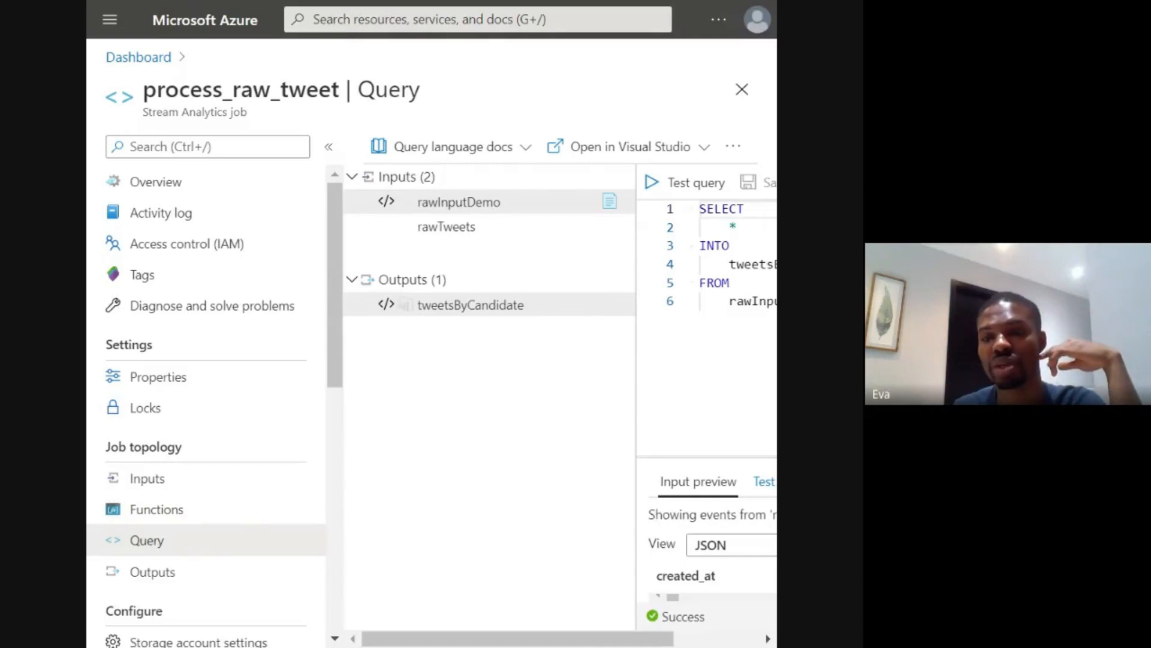
{"action": "left_click_drag", "start_coordinate": [636, 393], "coordinate": [193, 423]}
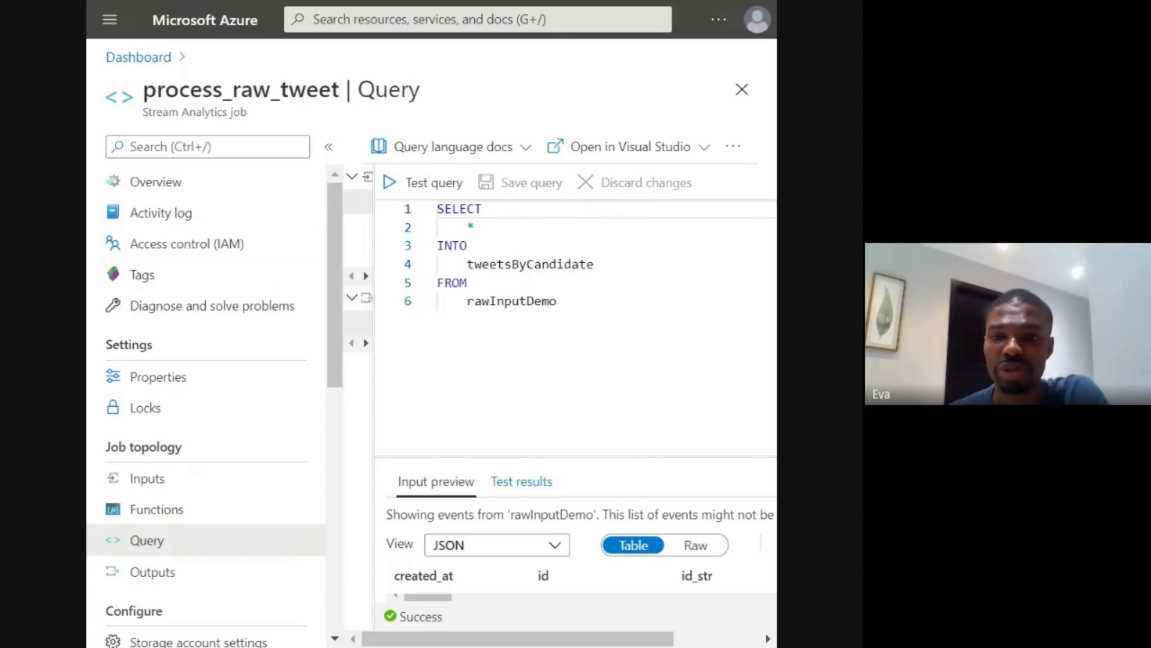
- Replace the * in the query's SELECT clause with the start of a udf.tweetCandidate( call
{"action": "left_click", "coordinate": [475, 227]}
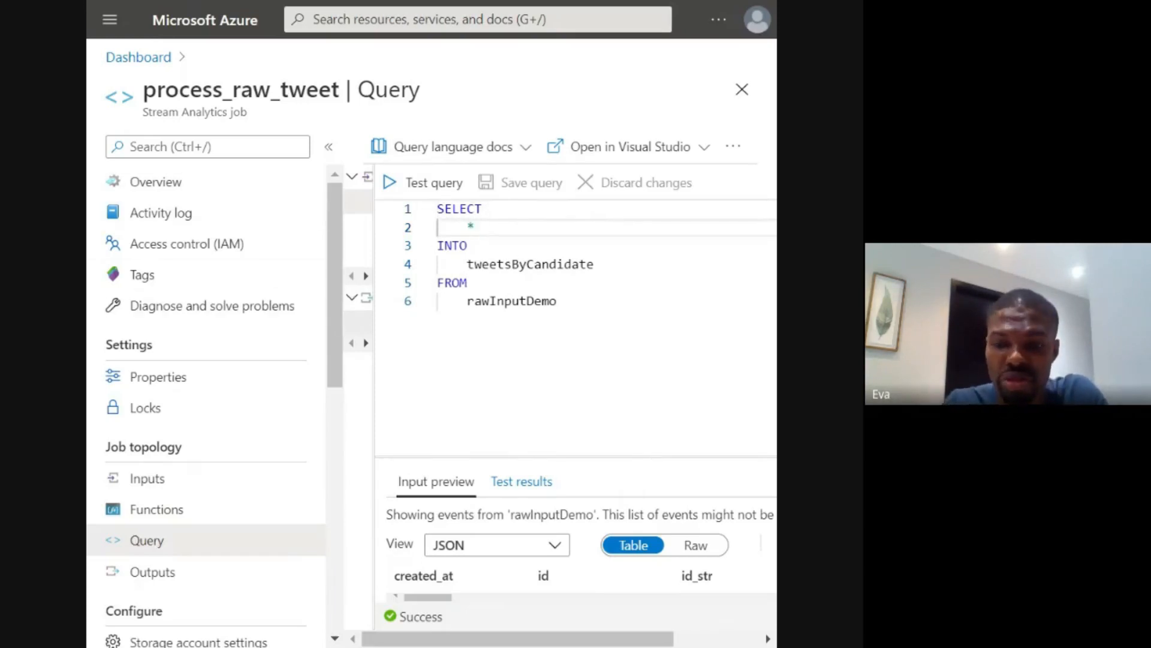
{"action": "key", "text": "BackSpace"}
{"action": "key", "text": "BackSpace"}
{"action": "key", "text": "BackSpace"}
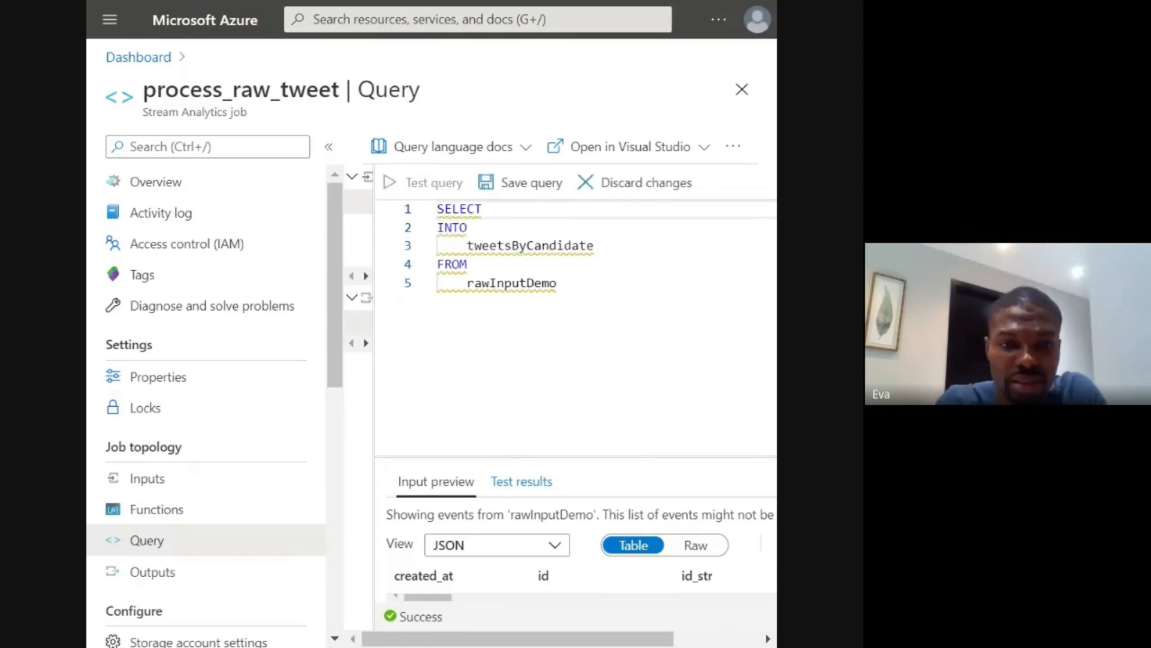
{"action": "type", "text": "udf"}
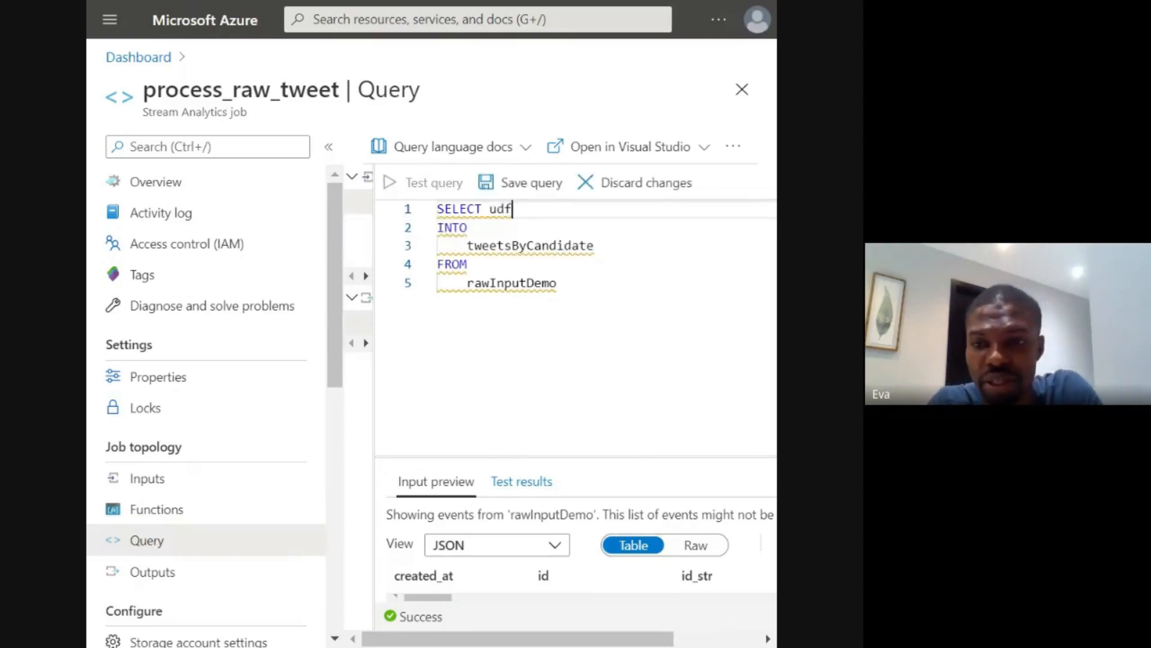
{"action": "type", "text": "."}
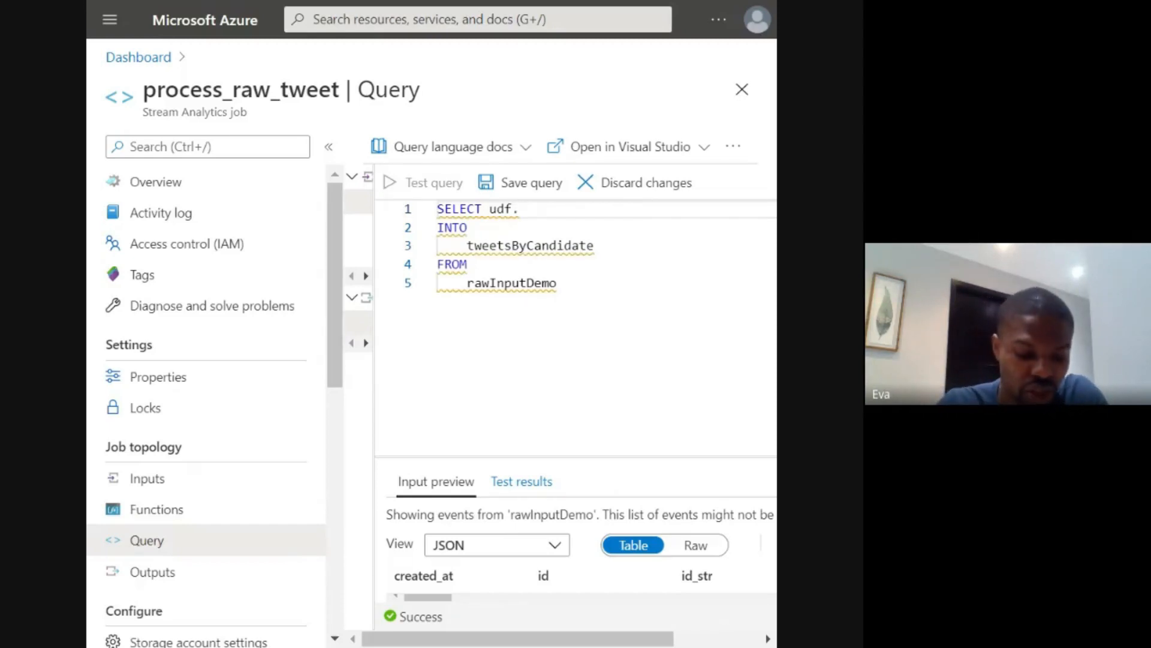
{"action": "type", "text": "twee"}
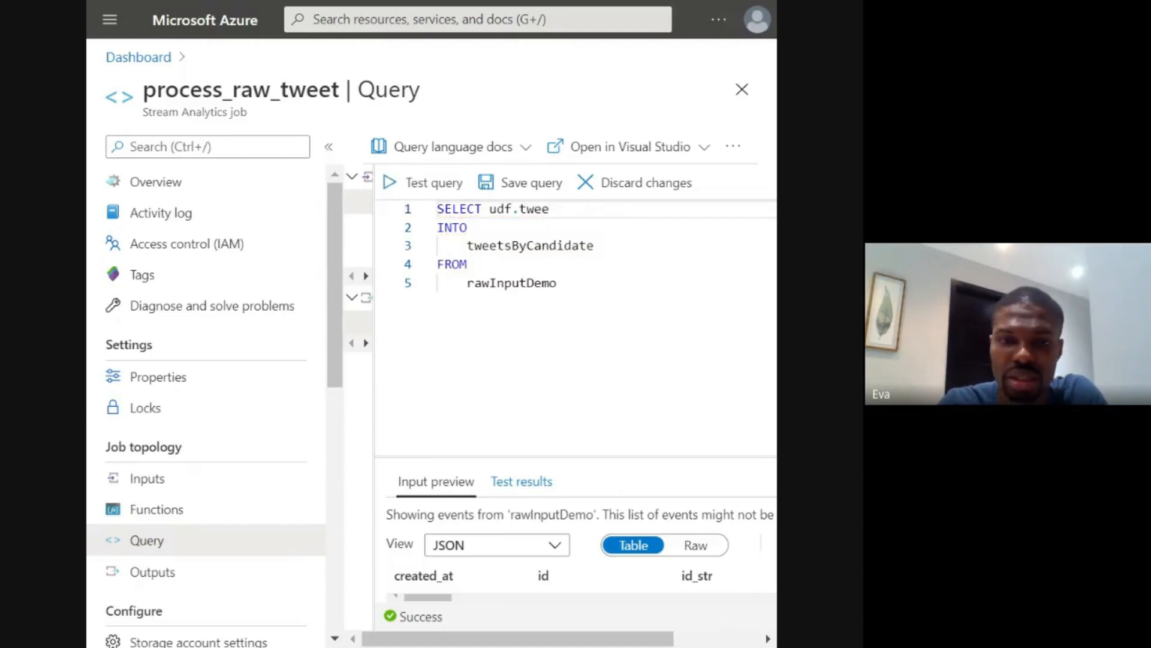
{"action": "type", "text": "t"}
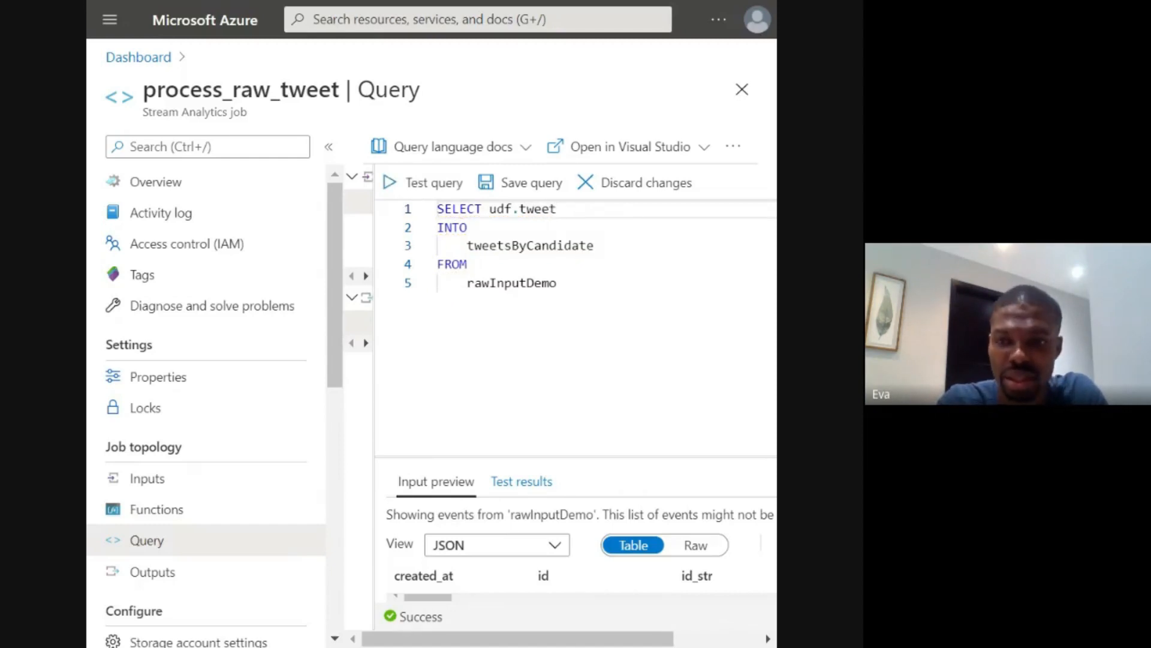
{"action": "type", "text": "Candida"}
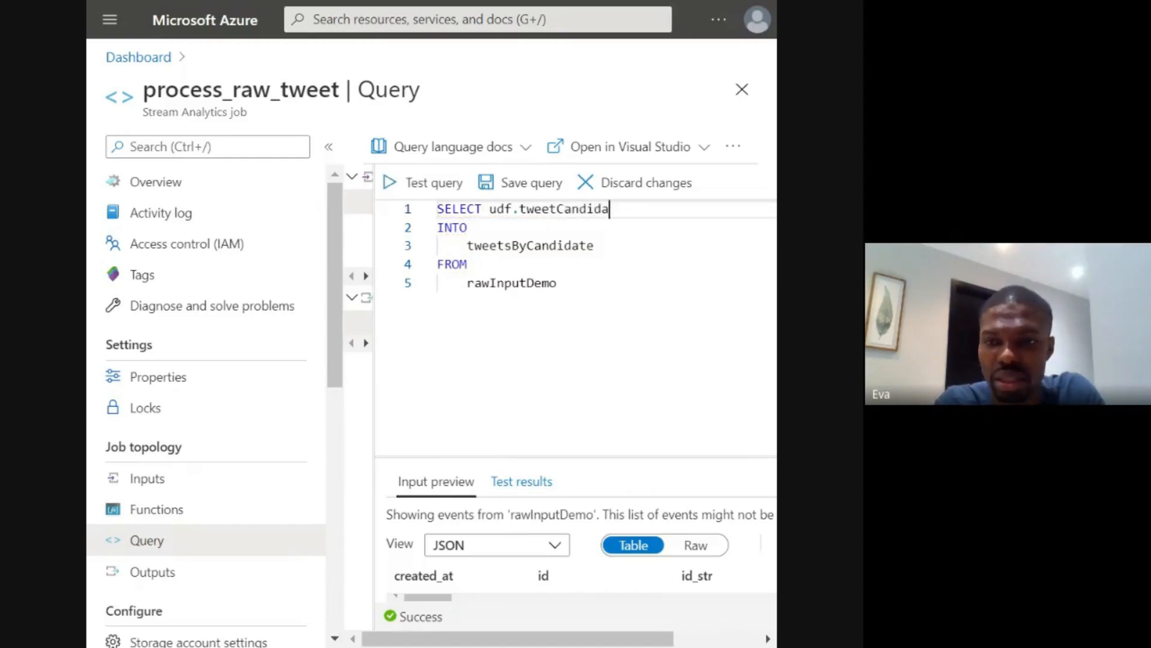
{"action": "type", "text": "te"}
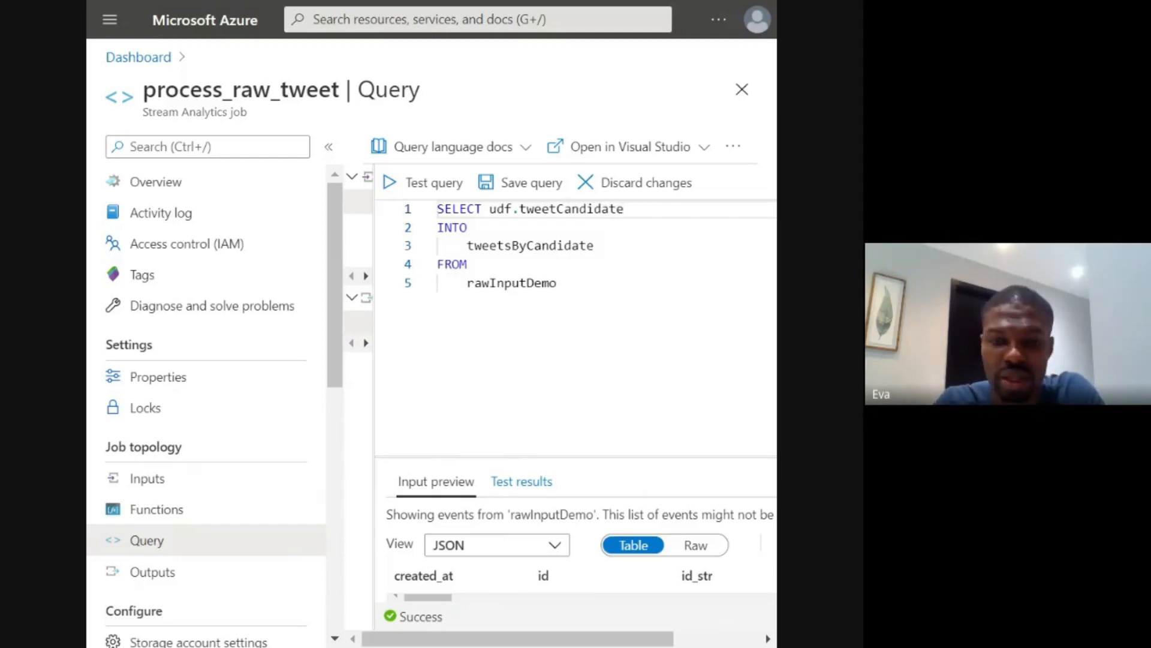
{"action": "type", "text": "("}
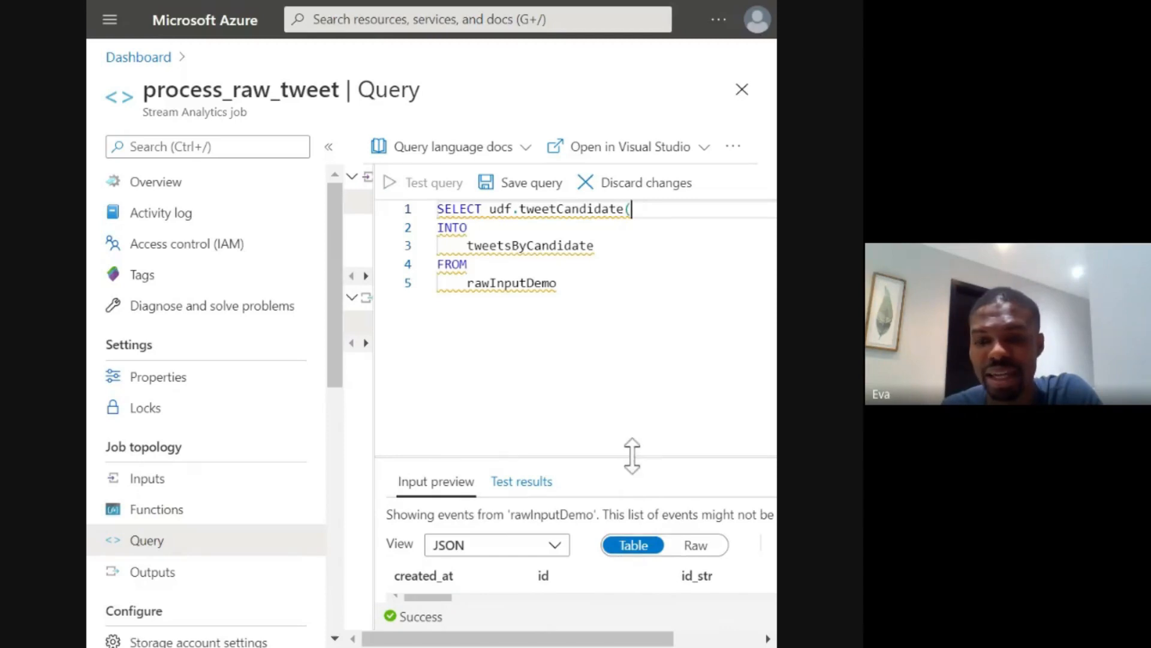
- Look up the tweet text column in the rawInputDemo preview and pass text as the argument of udf.tweetCandidate
{"action": "left_click_drag", "start_coordinate": [632, 456], "coordinate": [640, 347]}
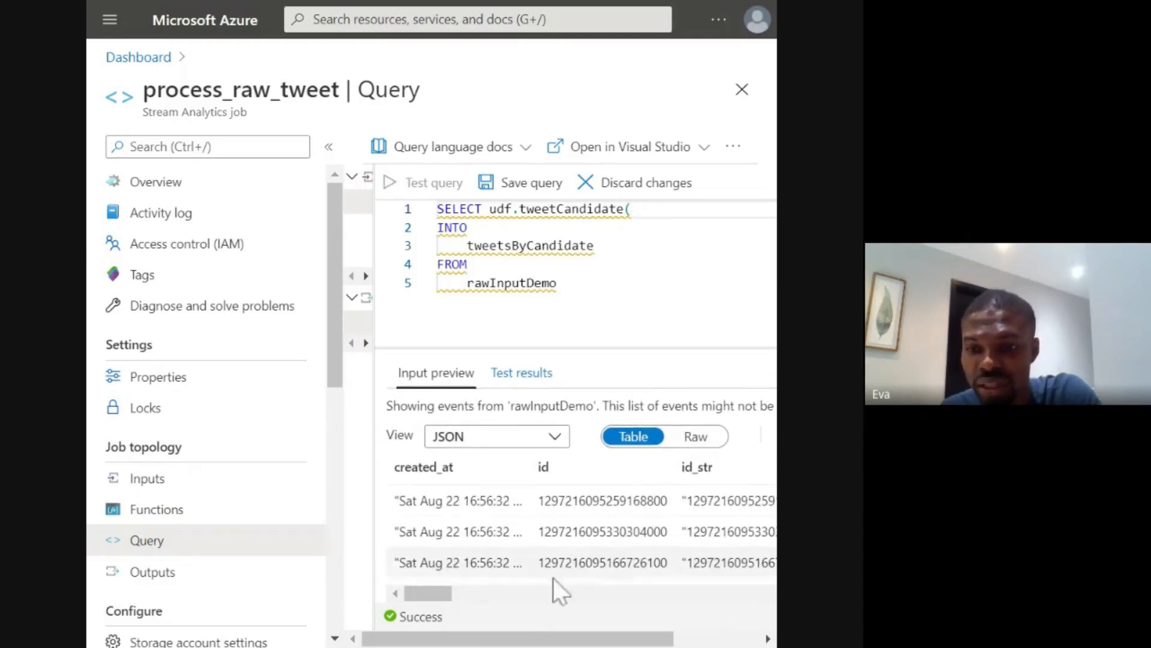
{"action": "left_click_drag", "start_coordinate": [443, 593], "coordinate": [475, 591]}
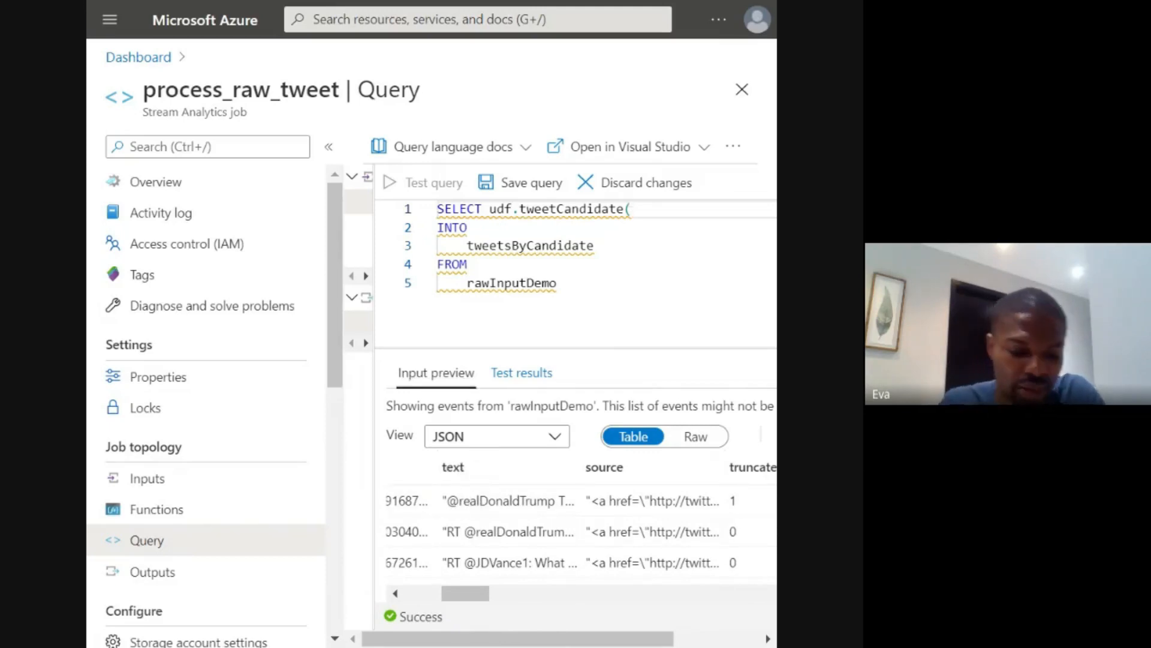
{"action": "type", "text": "text"}
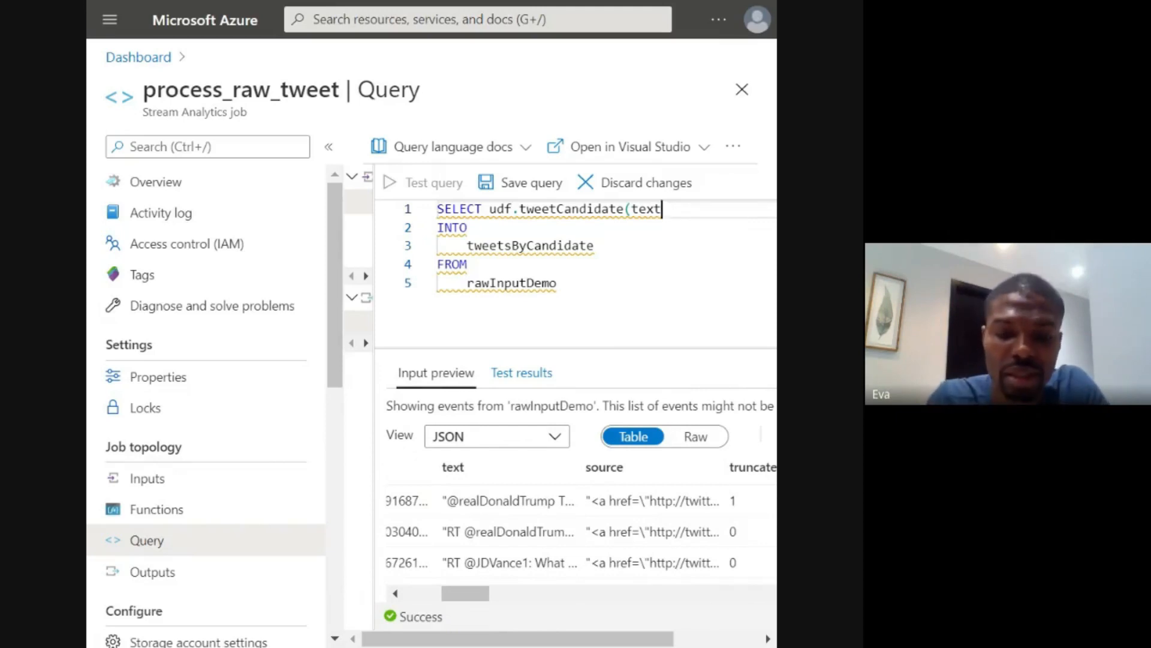
{"action": "type", "text": ")"}
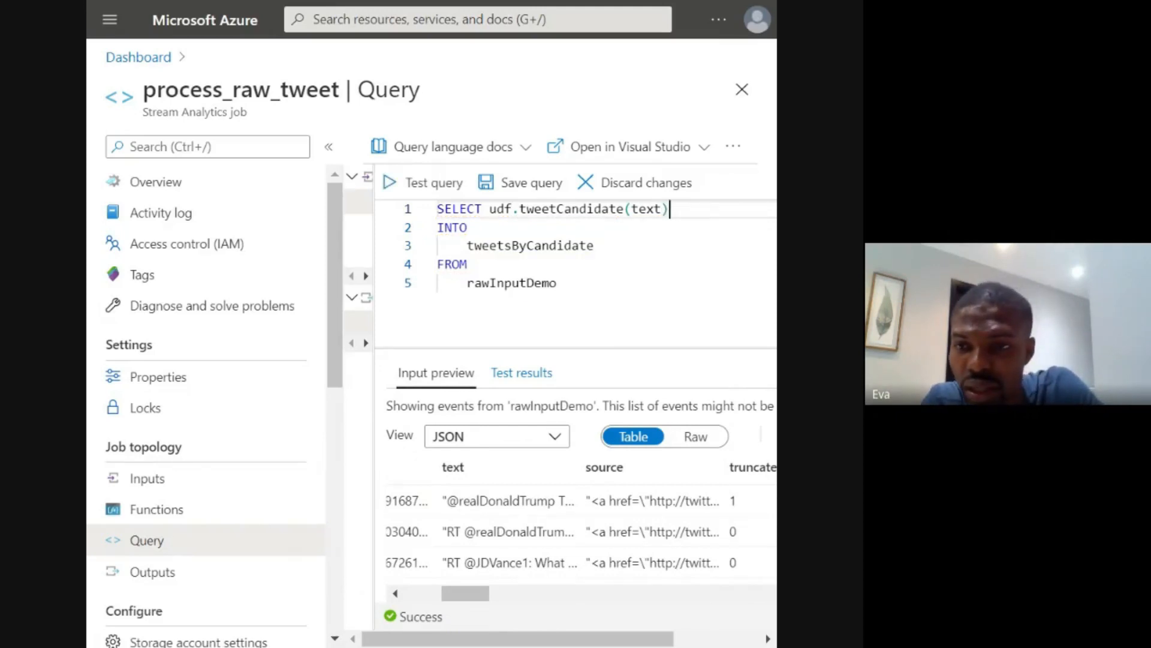
{"action": "type", "text": ","}
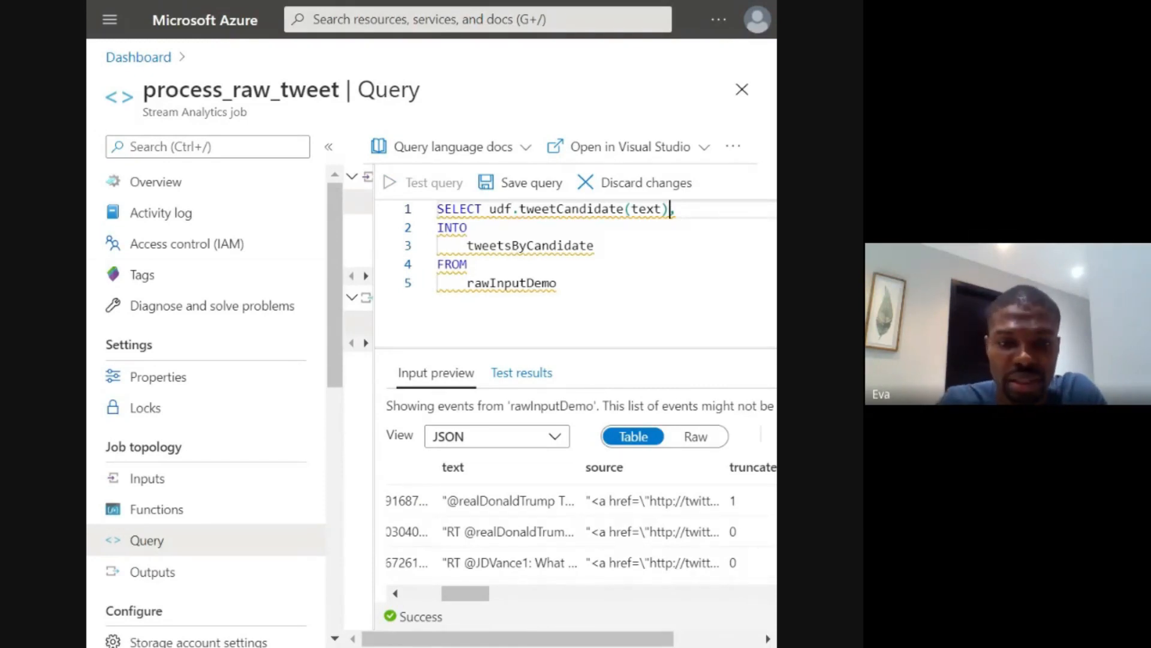
- Alias the function result as candidate and add the text column to the SELECT list
{"action": "type", "text": "as ca"}
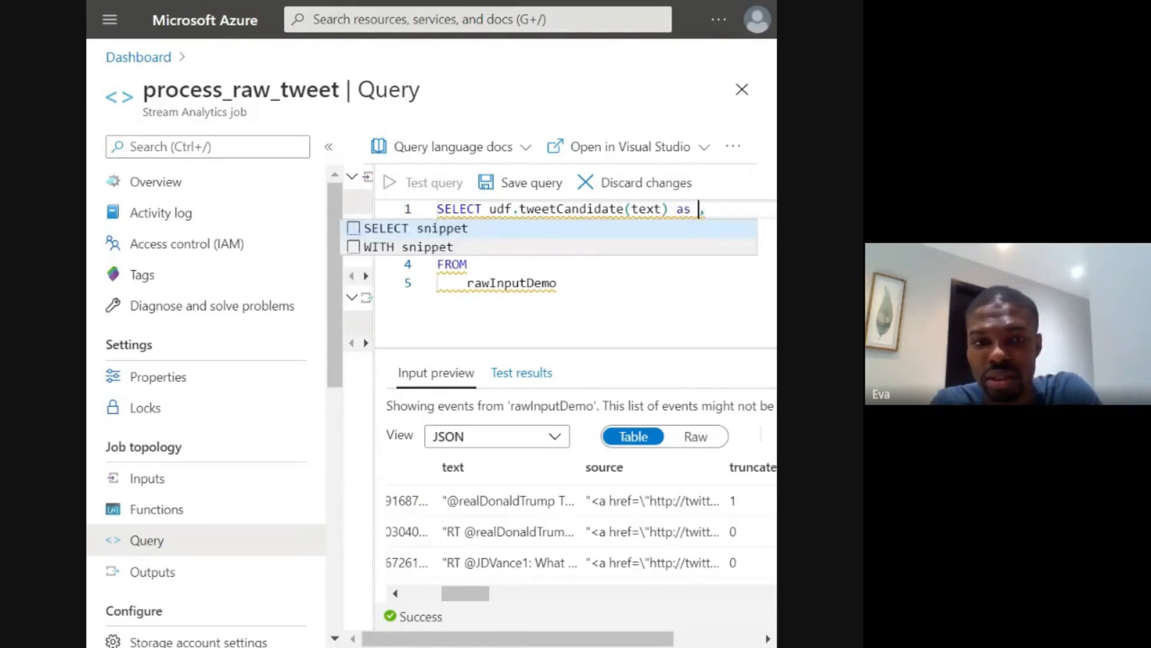
{"action": "type", "text": "ndida"}
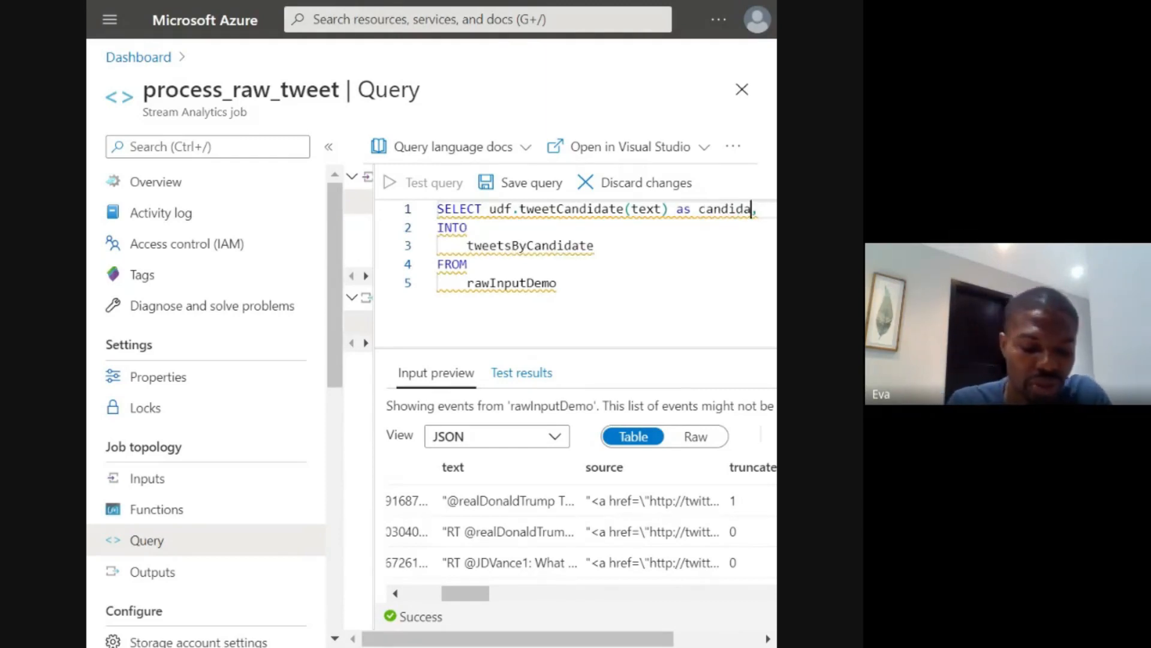
{"action": "type", "text": "te"}
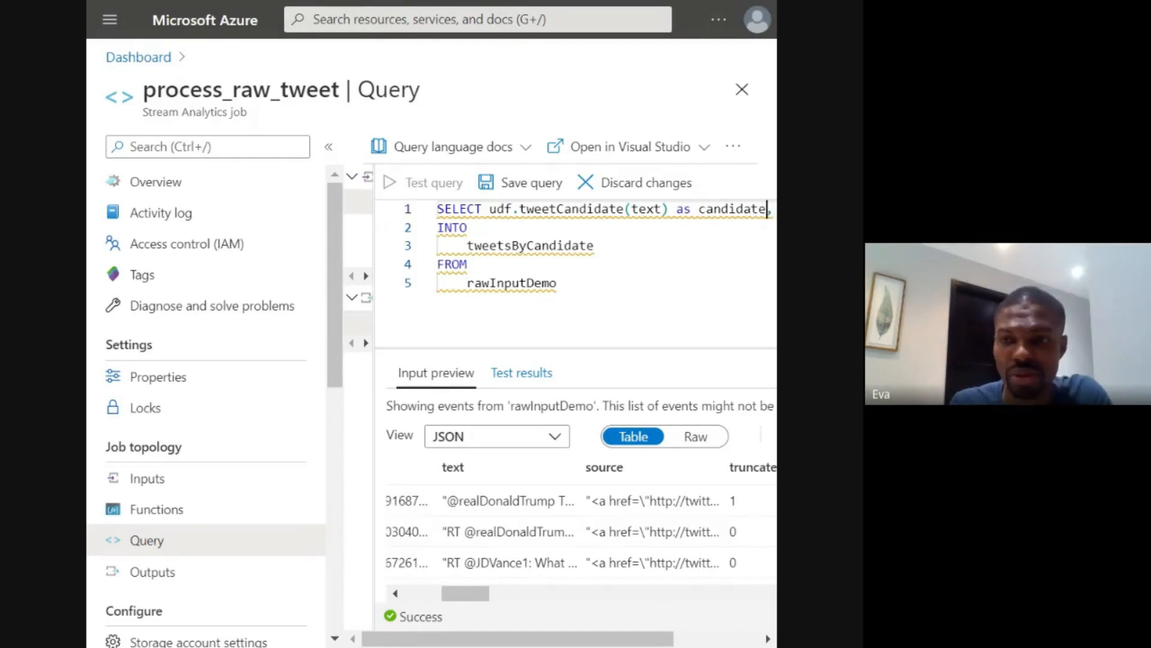
{"action": "key", "text": "Right"}
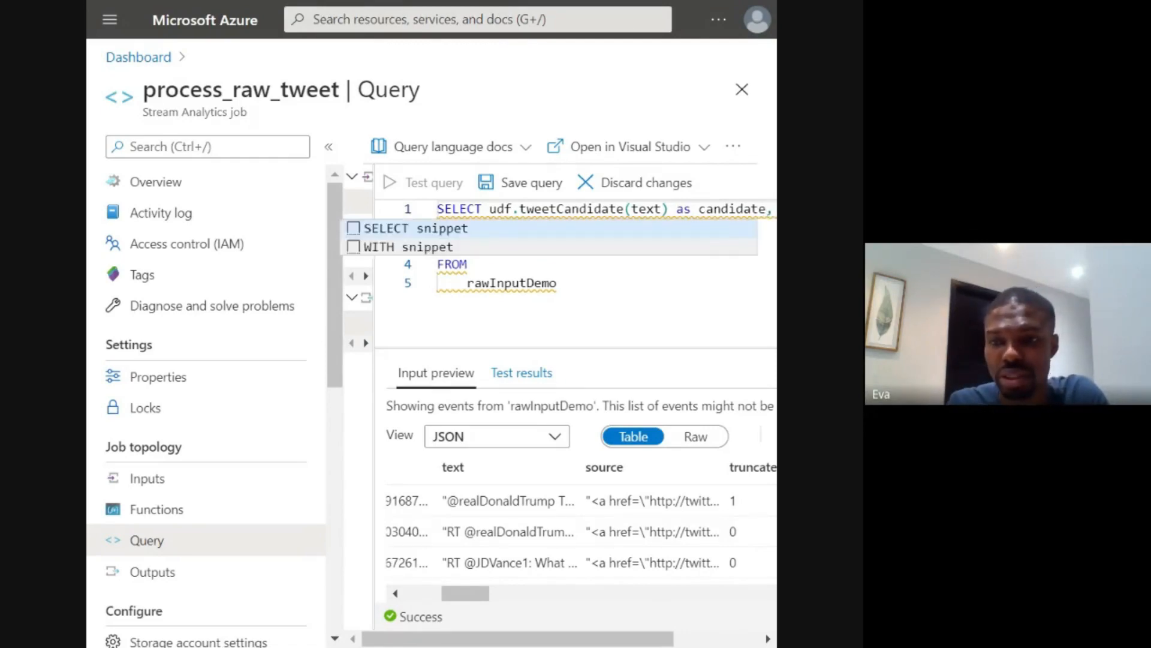
{"action": "key", "text": "Escape"}
{"action": "type", "text": "te"}
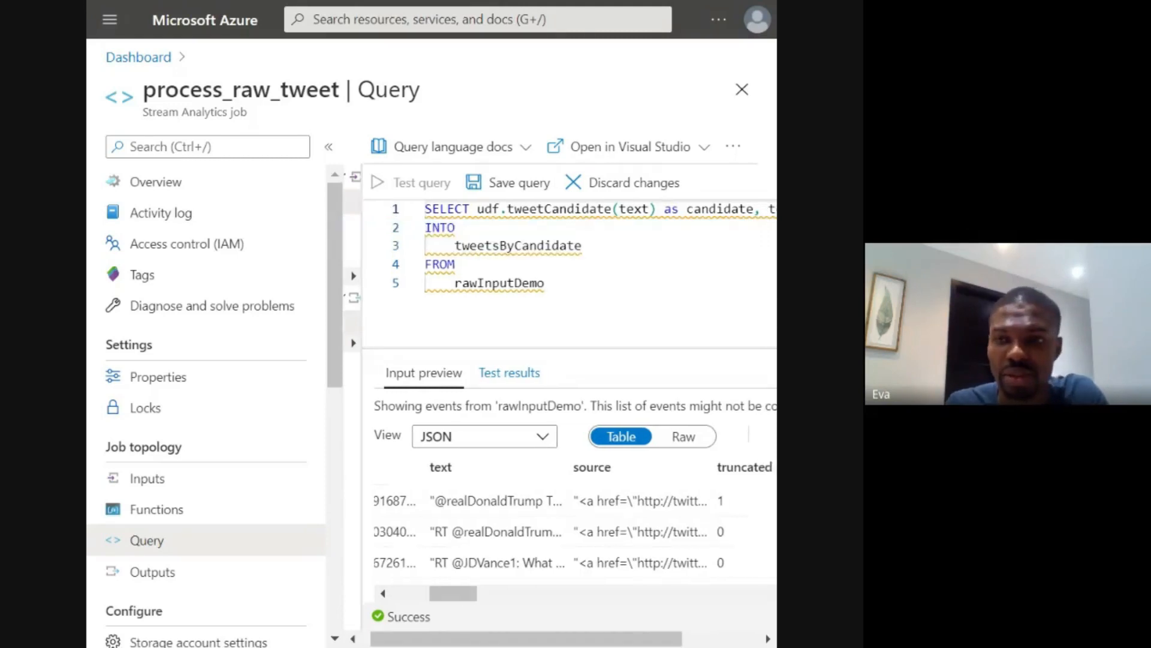
{"action": "type", "text": "x"}
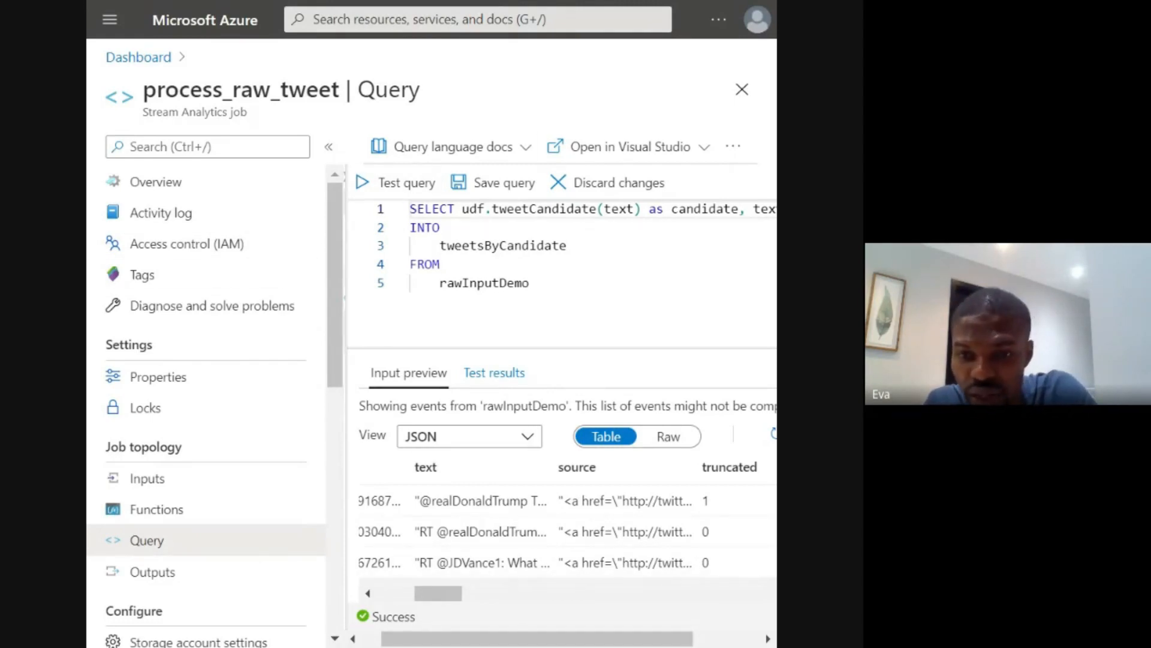
- Add the created_at column after text in the query's SELECT list
{"action": "scroll", "coordinate": [416, 569], "scroll_direction": "left", "scroll_amount": 5}
{"action": "scroll", "coordinate": [417, 569], "scroll_direction": "left", "scroll_amount": 2}
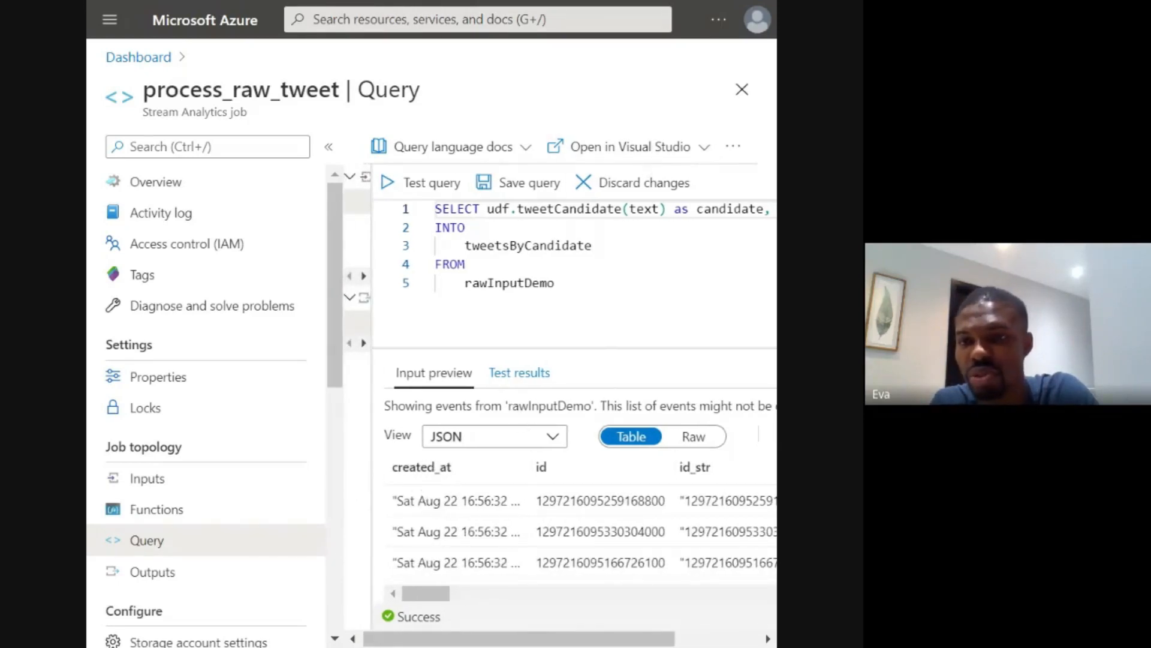
{"action": "scroll", "coordinate": [630, 270], "scroll_direction": "right", "scroll_amount": 2}
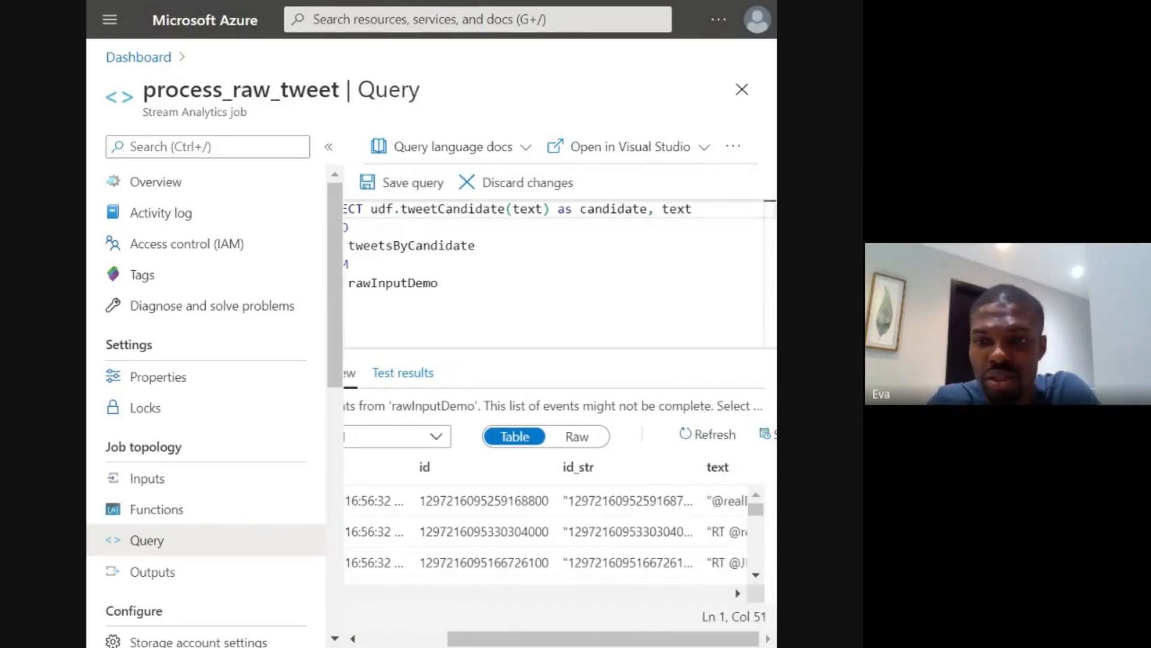
{"action": "type", "text": ", crea"}
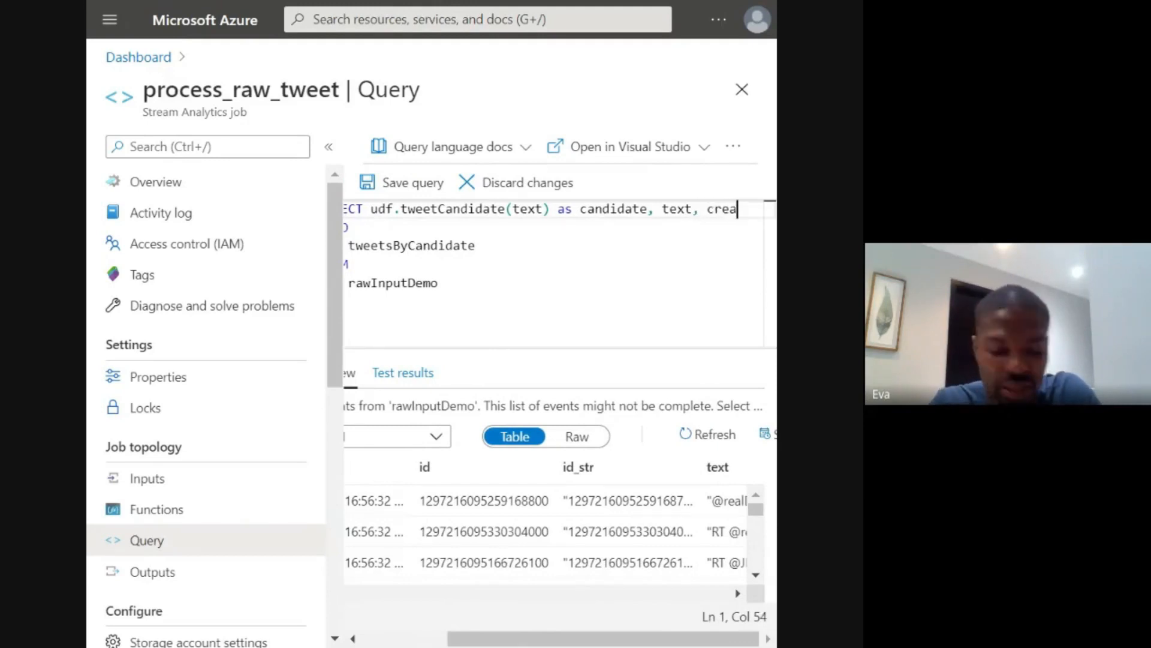
{"action": "type", "text": "ted"}
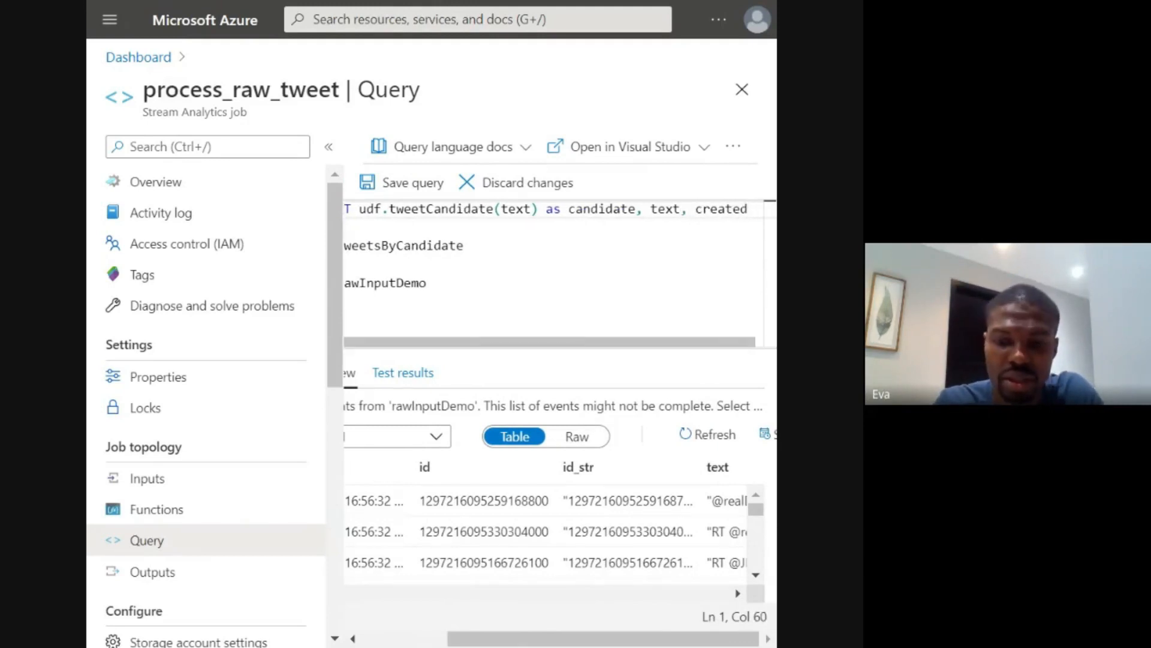
{"action": "type", "text": "_at, t,"}
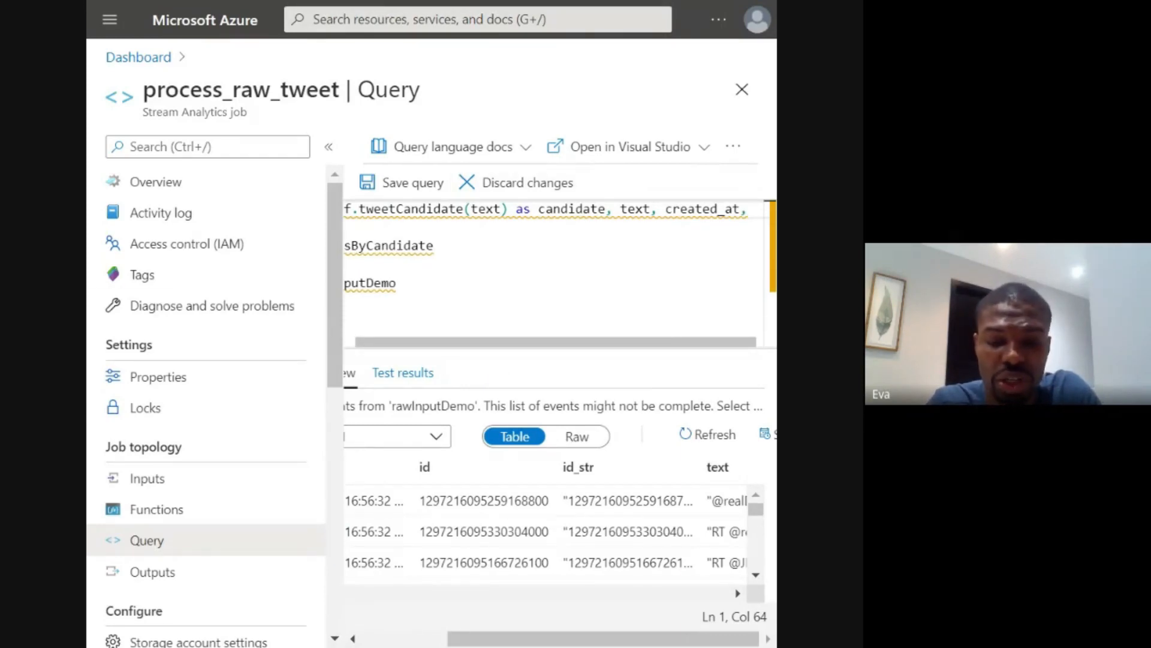
- Add the constant 1 aliased as tweet_count to the end of the SELECT list
{"action": "type", "text": "1 "}
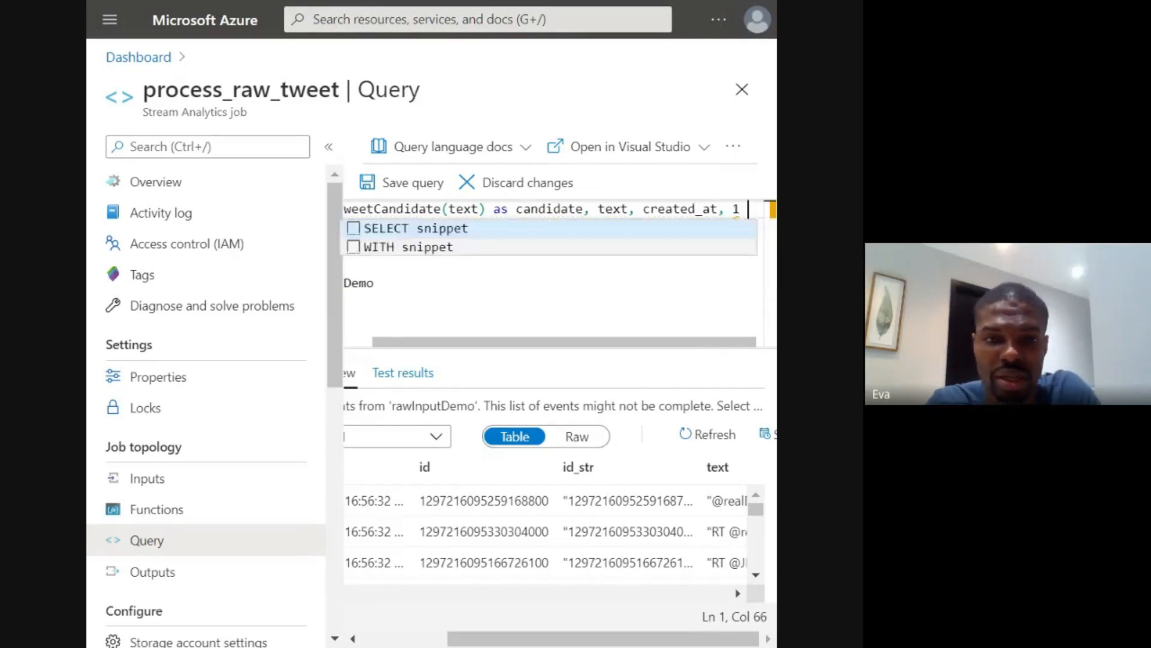
{"action": "type", "text": "as t"}
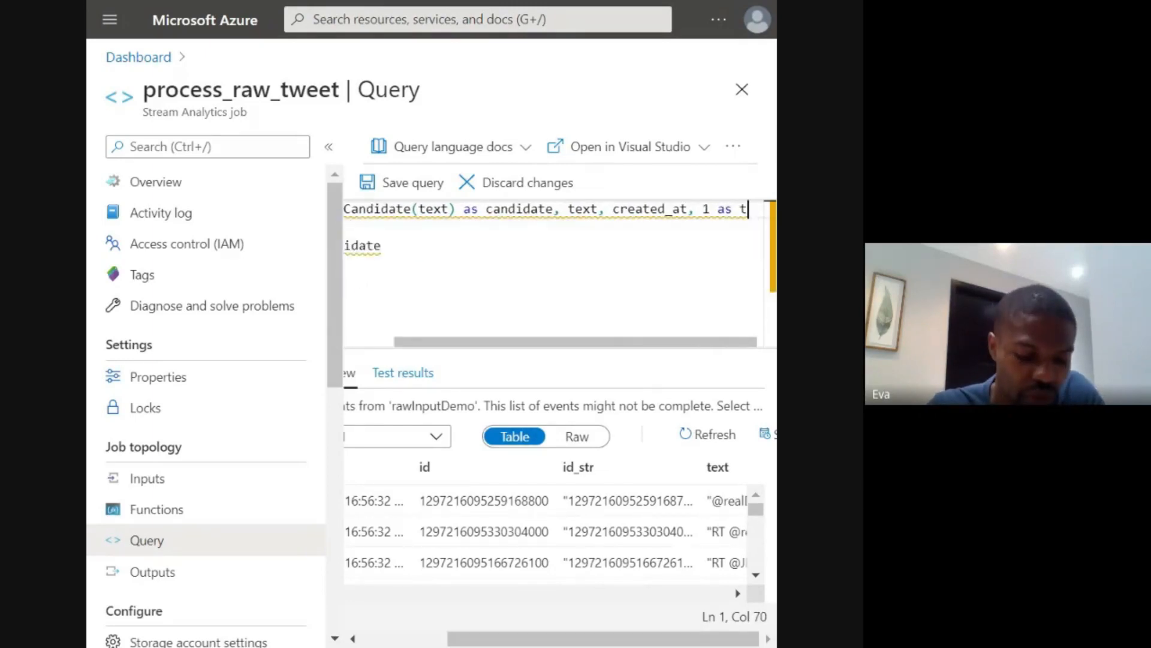
{"action": "type", "text": "wee"}
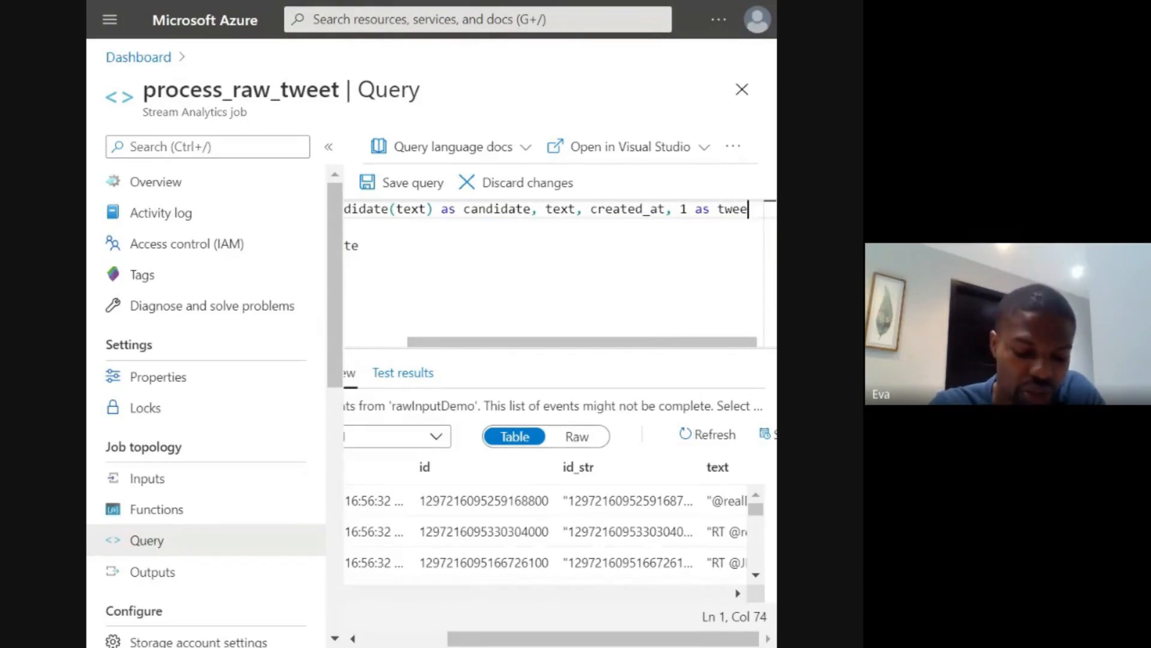
{"action": "type", "text": "t_"}
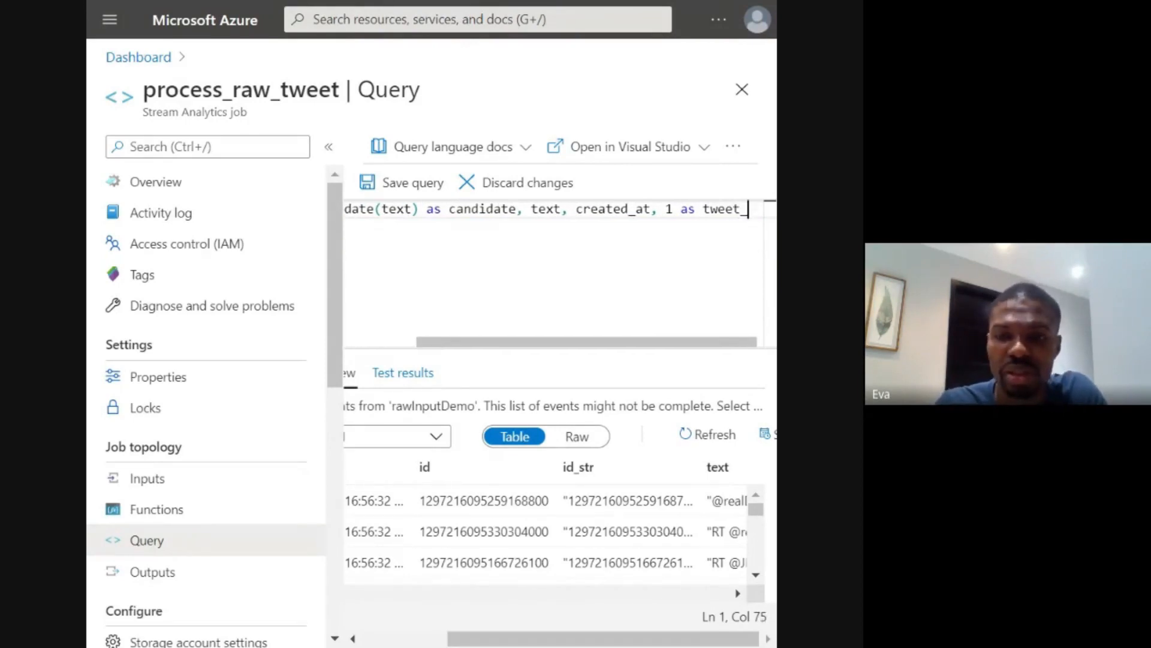
{"action": "type", "text": "cou"}
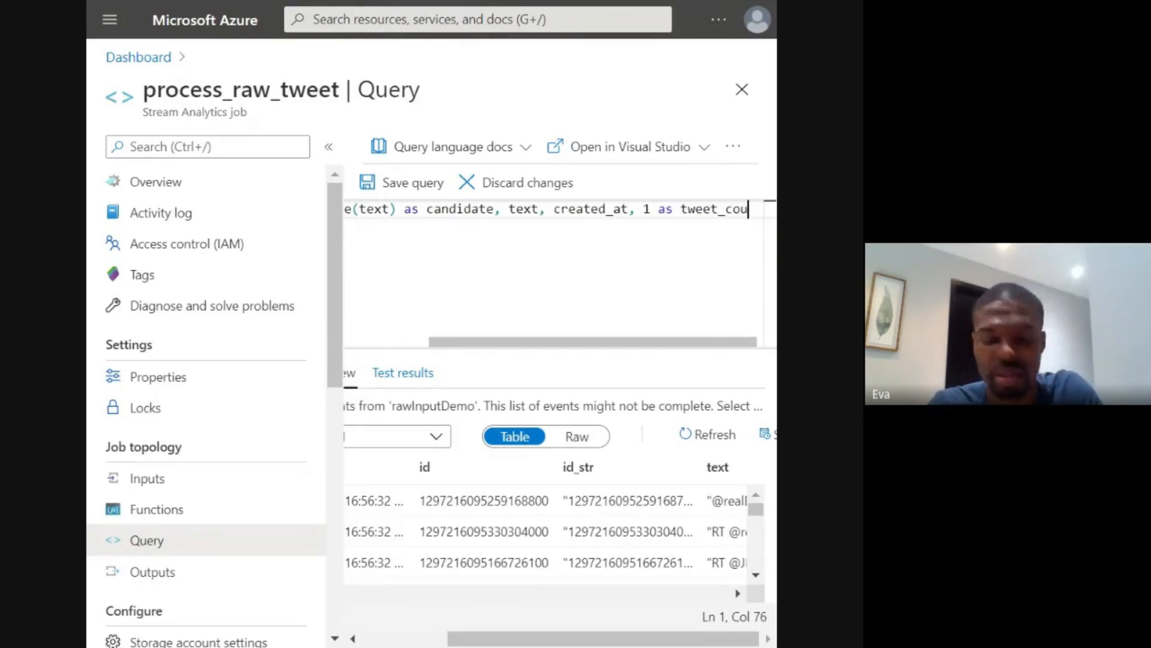
{"action": "type", "text": "nt"}
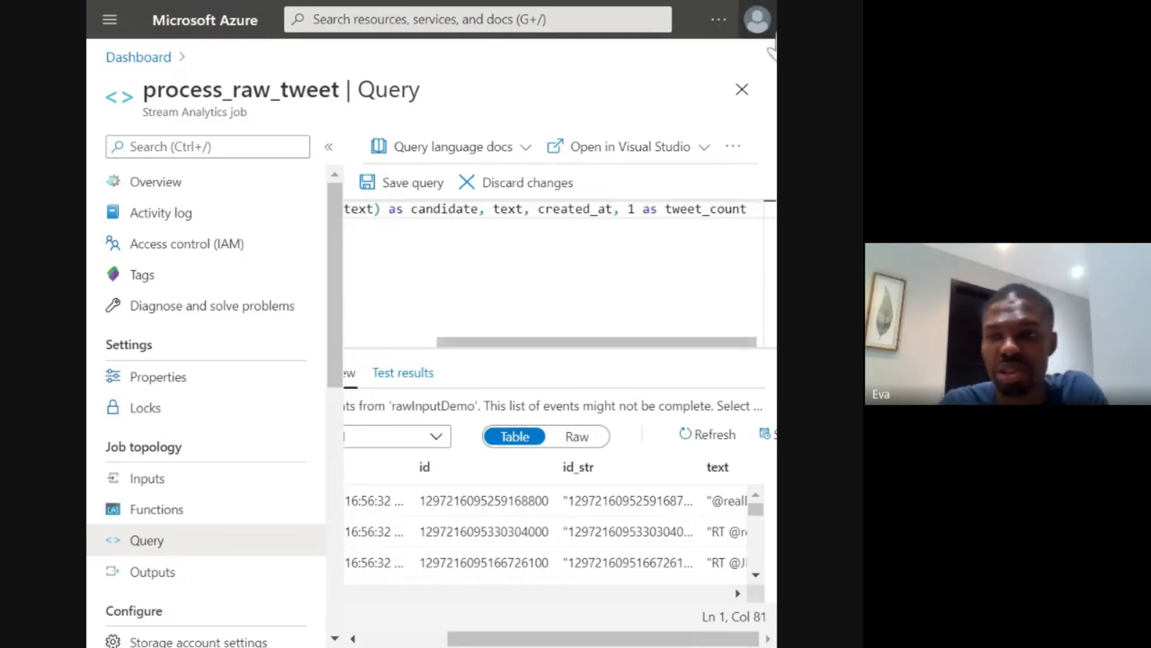
- Review the full SELECT line, save the process_raw_tweet query and run a test of it
{"action": "scroll", "coordinate": [554, 273], "scroll_direction": "left", "scroll_amount": 5}
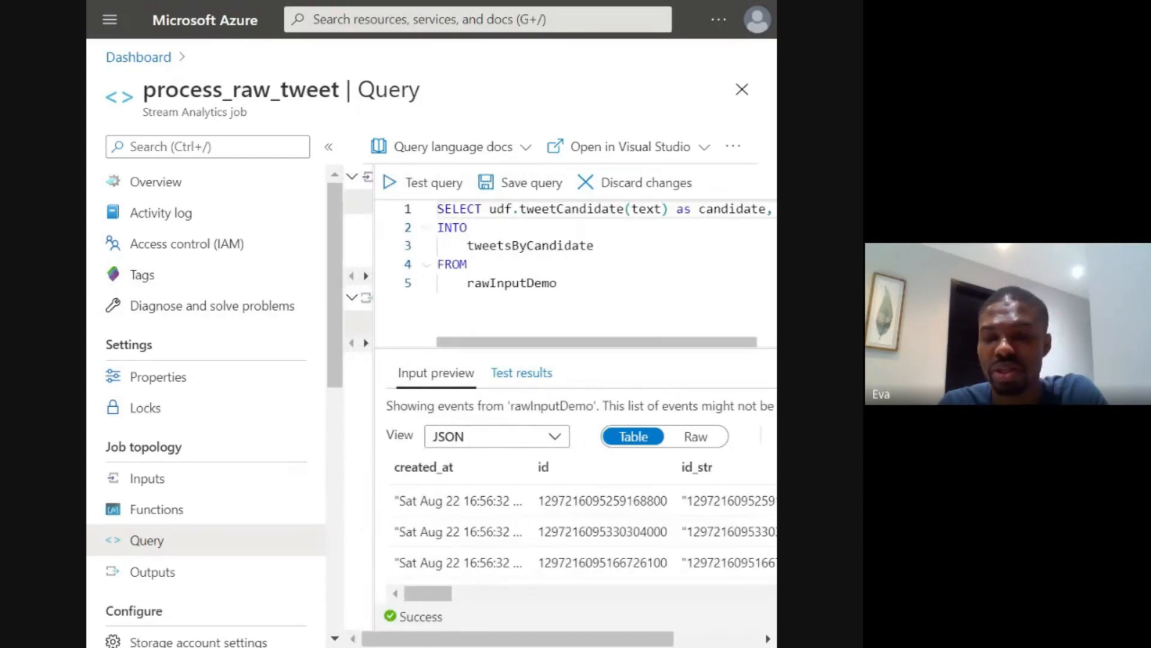
{"action": "scroll", "coordinate": [570, 273], "scroll_direction": "right", "scroll_amount": 4}
{"action": "scroll", "coordinate": [570, 273], "scroll_direction": "left", "scroll_amount": 4}
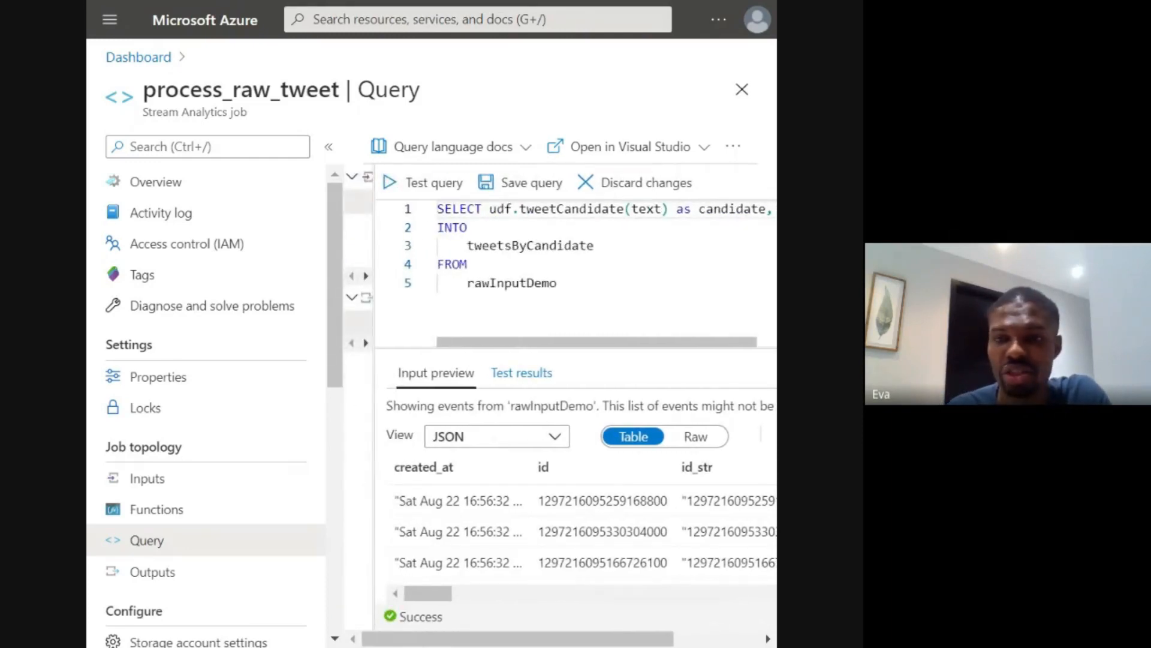
{"action": "left_click", "coordinate": [517, 184]}
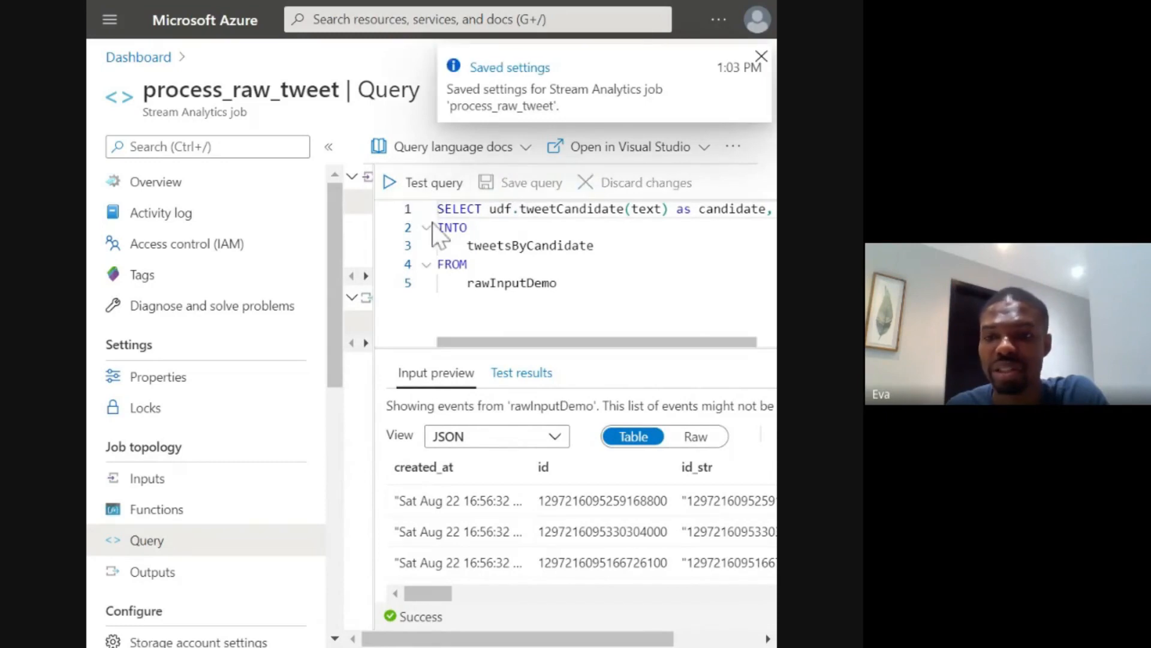
{"action": "left_click", "coordinate": [393, 184]}
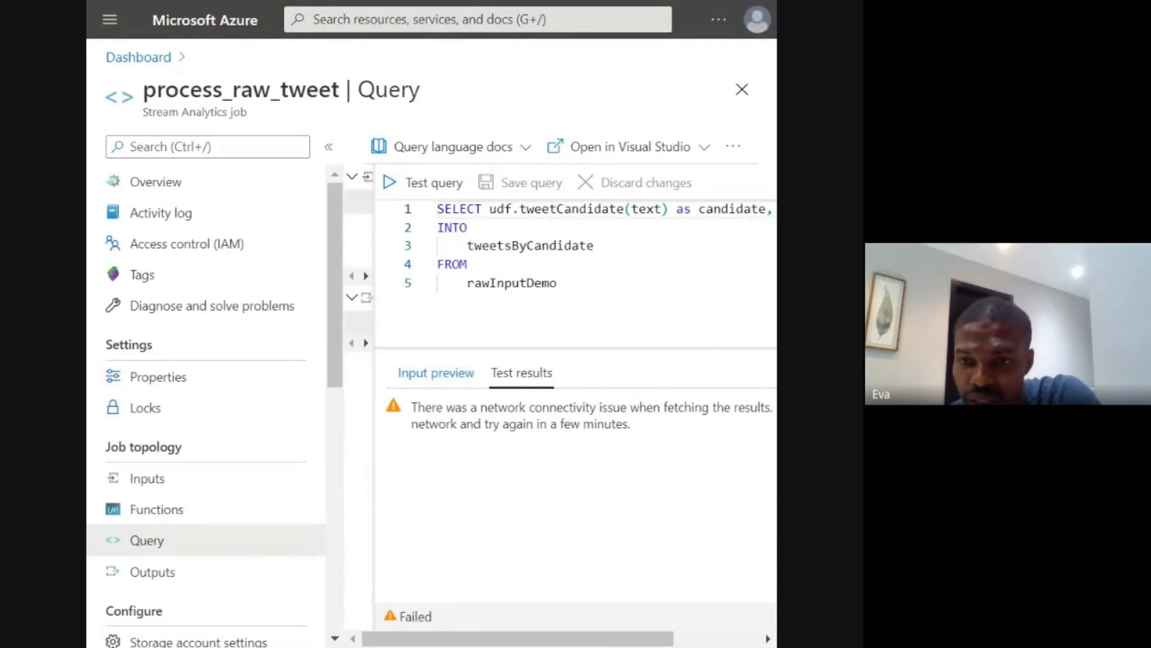
{"action": "left_click_drag", "start_coordinate": [566, 630], "coordinate": [585, 646]}
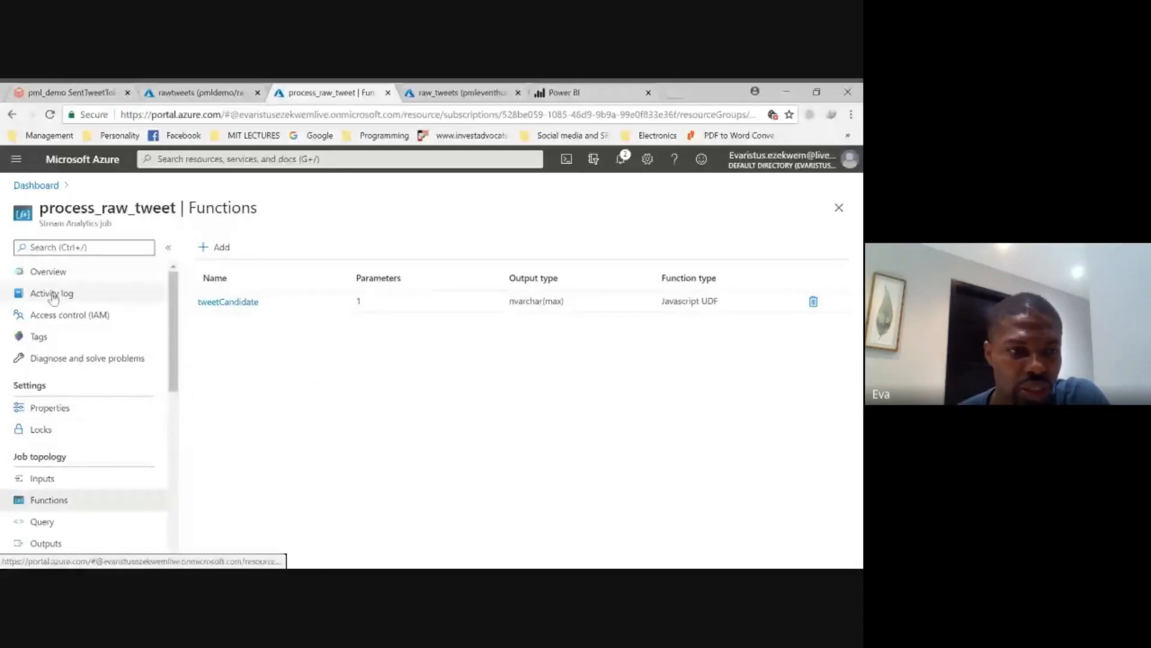
- Check the raw_tweets event hub's overview charts and open the SendTweetsToEventHub notebook in Azure Databricks
{"action": "left_click", "coordinate": [414, 94]}
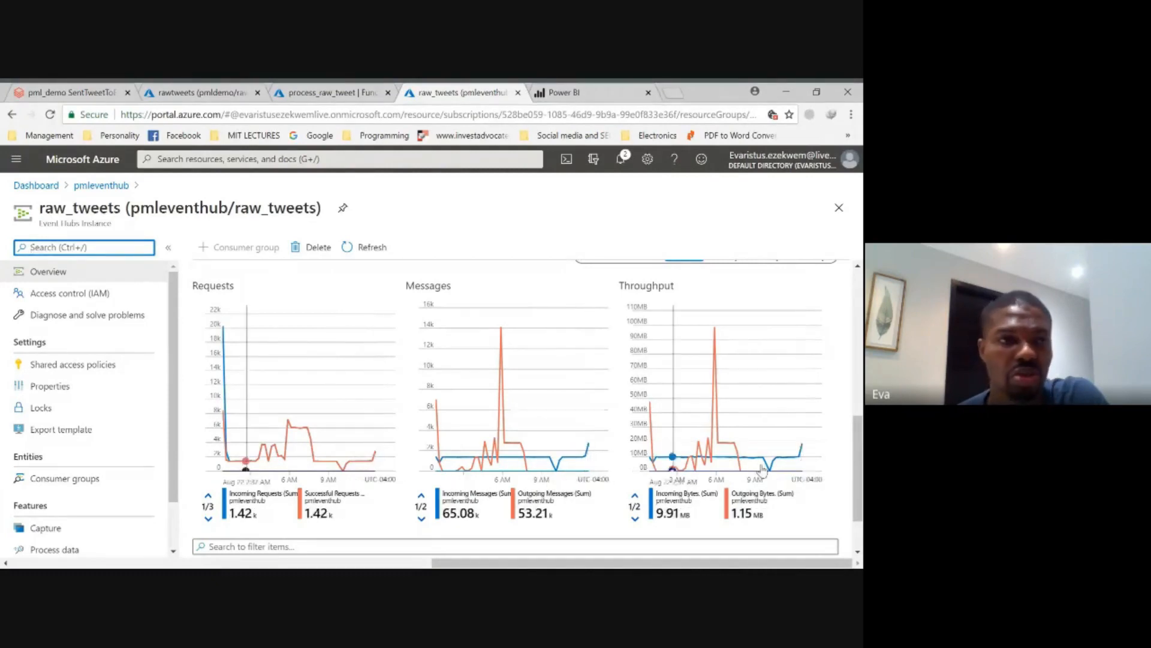
{"action": "left_click", "coordinate": [79, 95]}
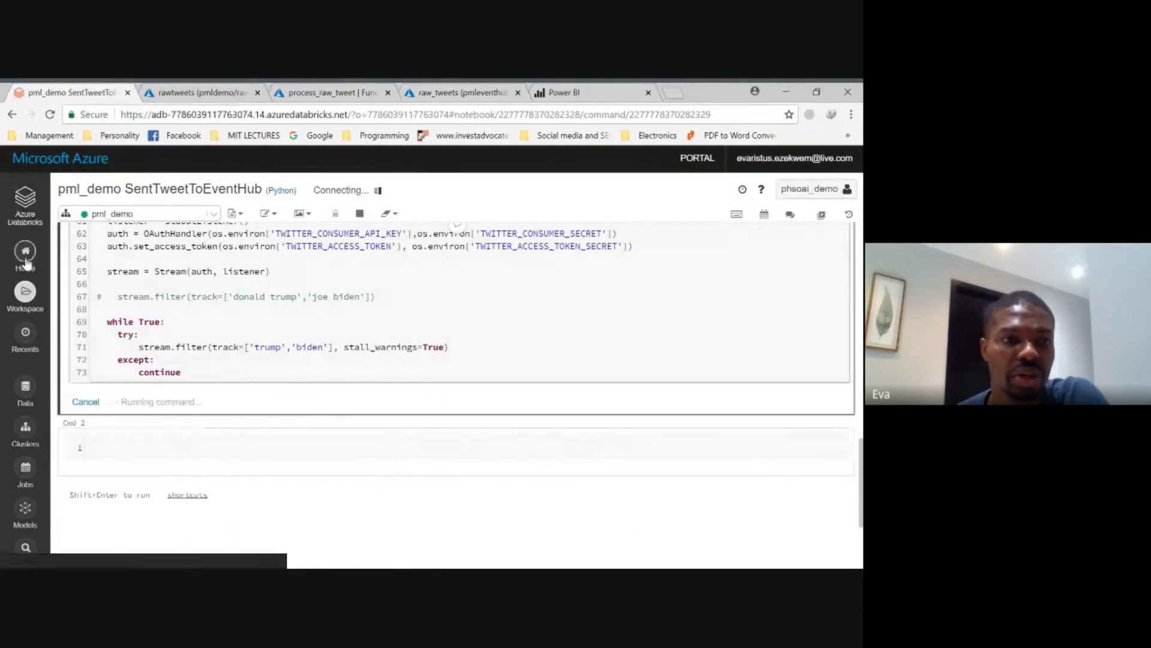
{"action": "left_click", "coordinate": [26, 207]}
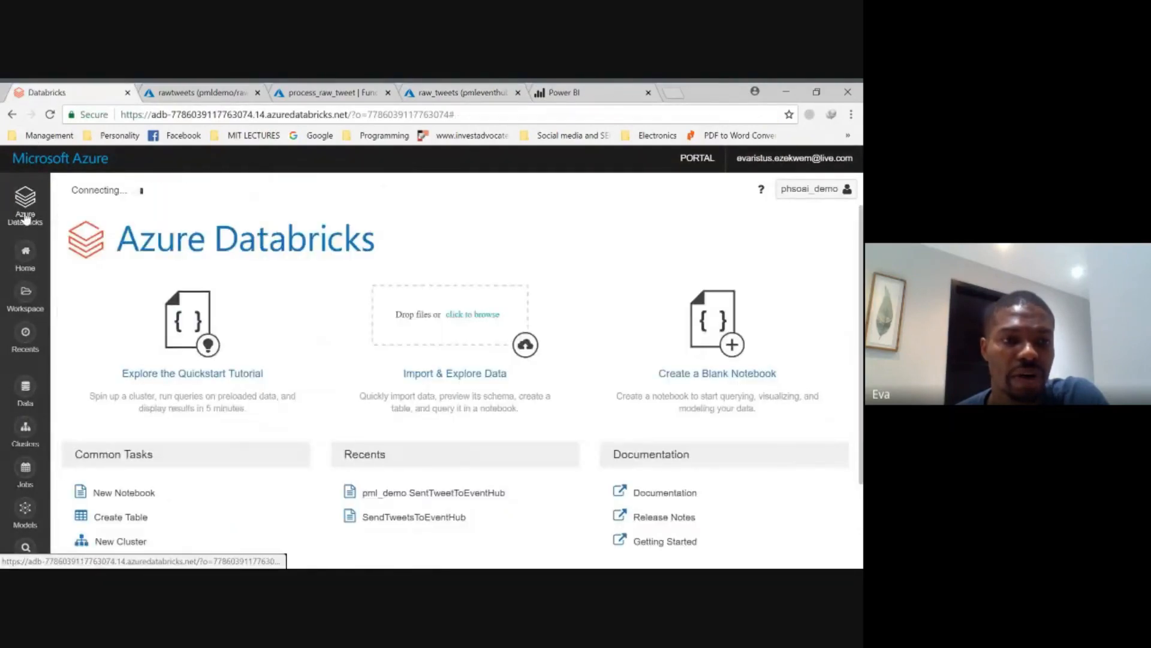
{"action": "scroll", "coordinate": [605, 458], "scroll_direction": "down", "scroll_amount": 1}
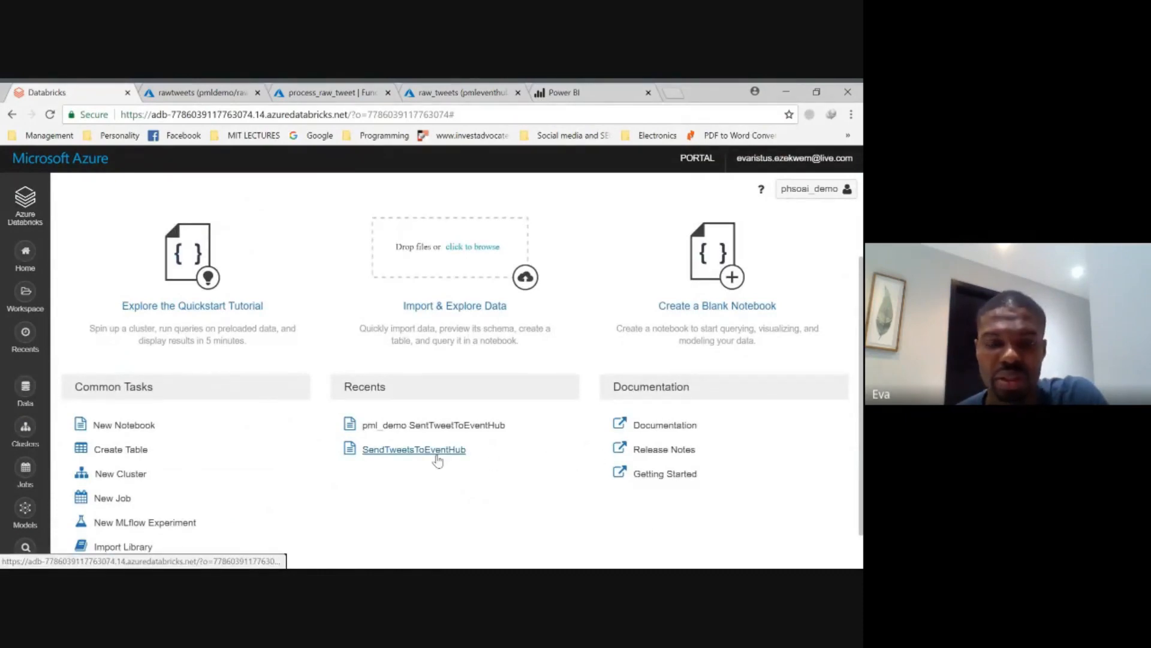
{"action": "left_click", "coordinate": [437, 460]}
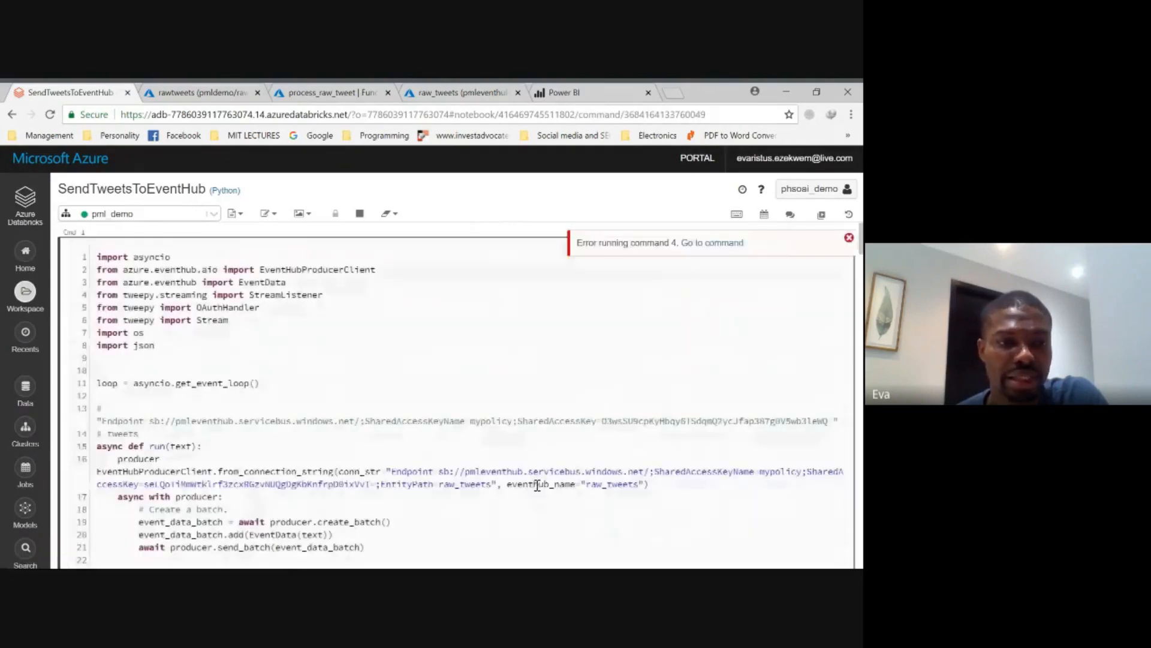
- Stop the running execution of the SendTweetsToEventHub notebook and rerun its first cell
{"action": "scroll", "coordinate": [394, 378], "scroll_direction": "down", "scroll_amount": 10}
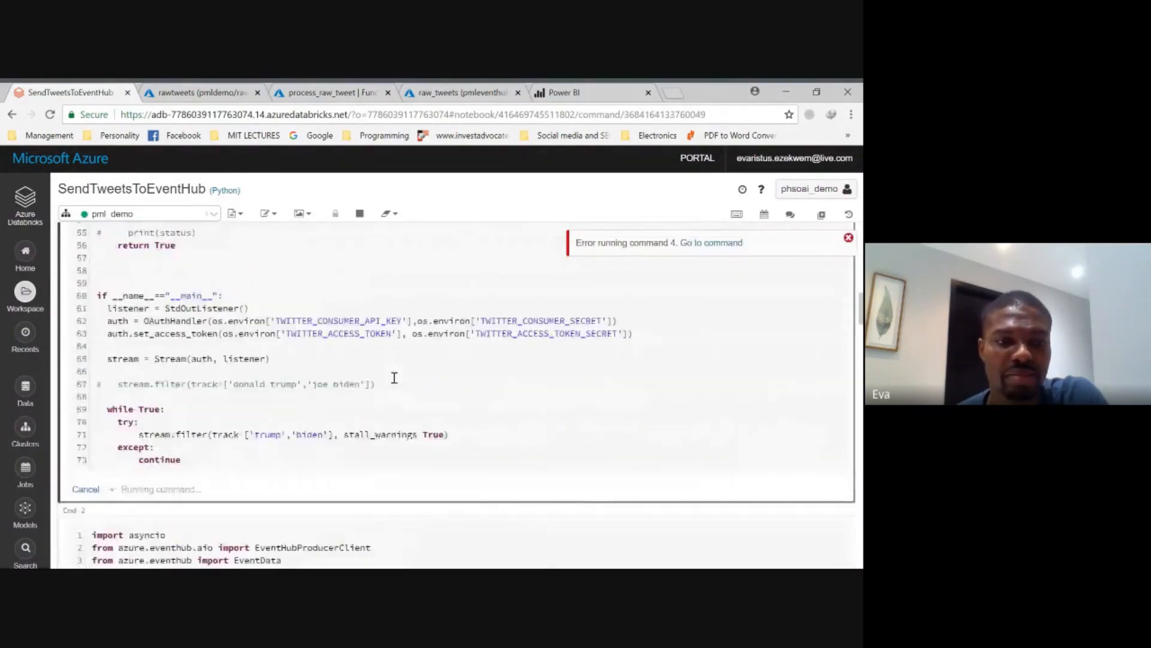
{"action": "scroll", "coordinate": [383, 366], "scroll_direction": "up", "scroll_amount": 3}
{"action": "scroll", "coordinate": [378, 270], "scroll_direction": "down", "scroll_amount": 5}
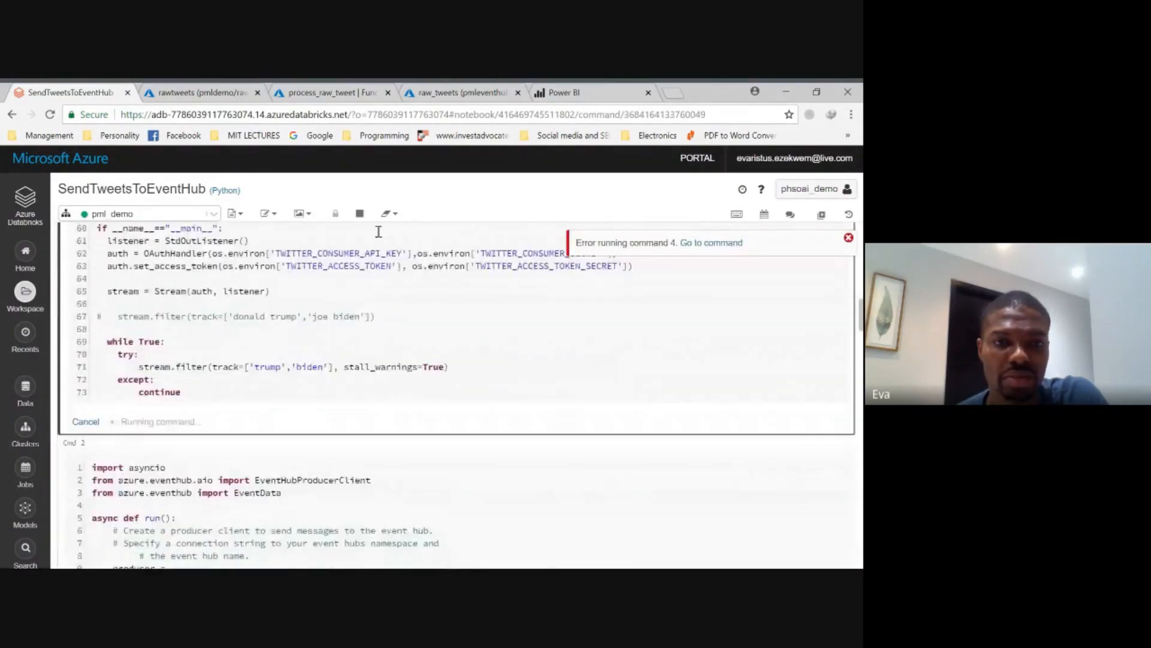
{"action": "left_click", "coordinate": [360, 215]}
{"action": "scroll", "coordinate": [413, 326], "scroll_direction": "down", "scroll_amount": 1}
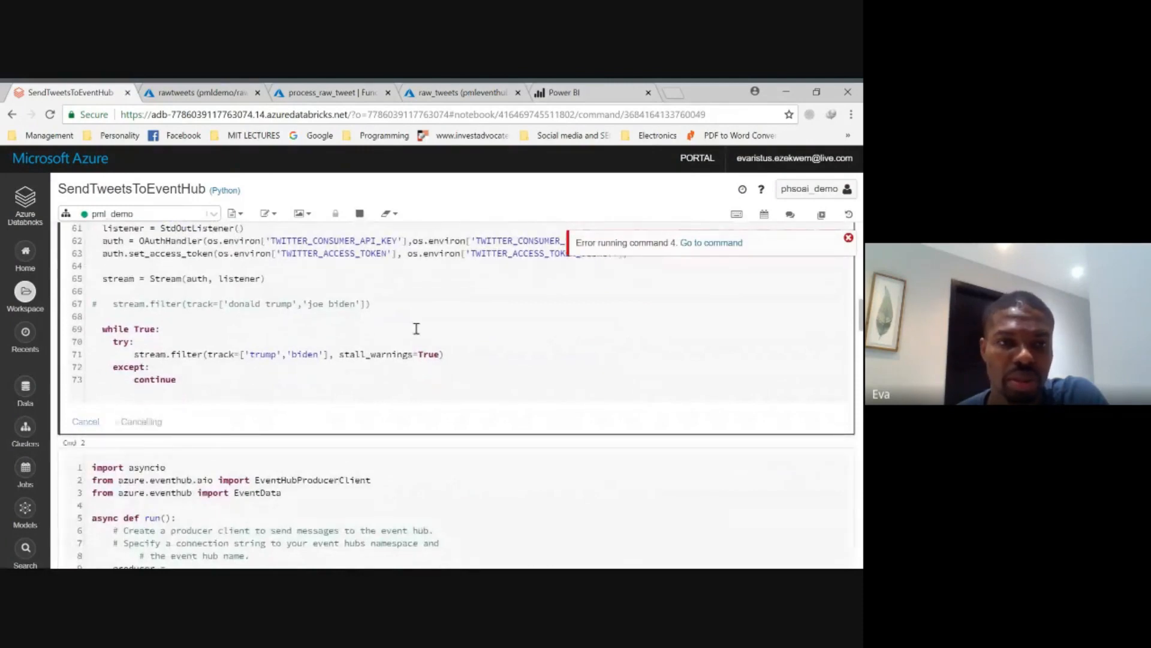
{"action": "left_click", "coordinate": [401, 382]}
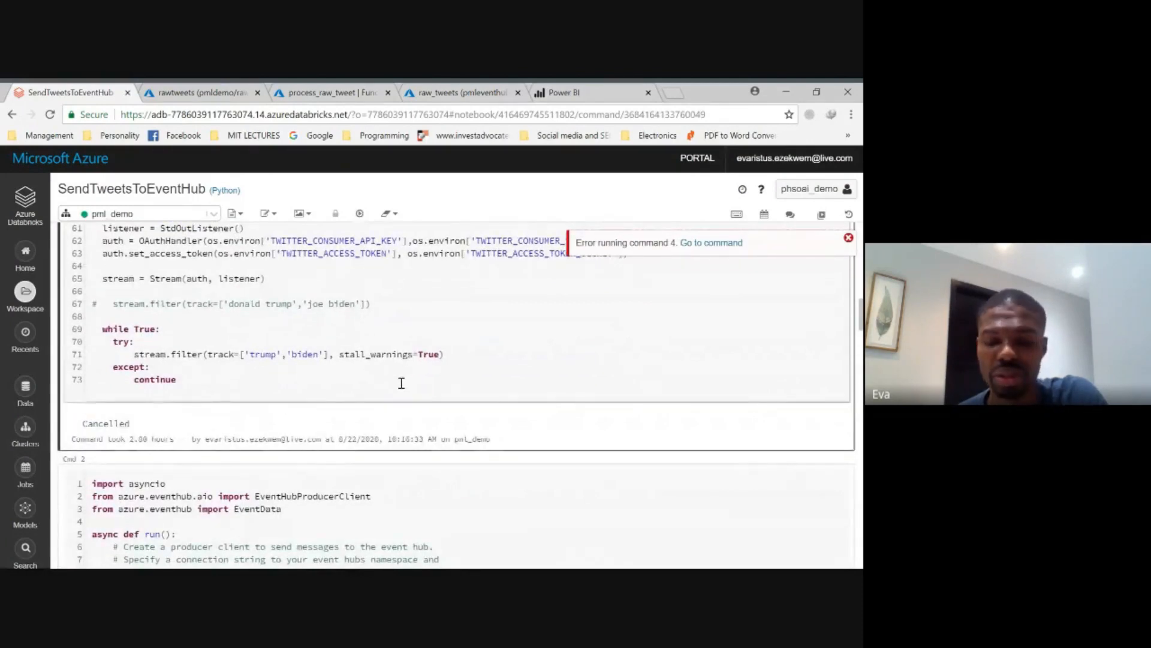
{"action": "key", "text": "ctrl+Return"}
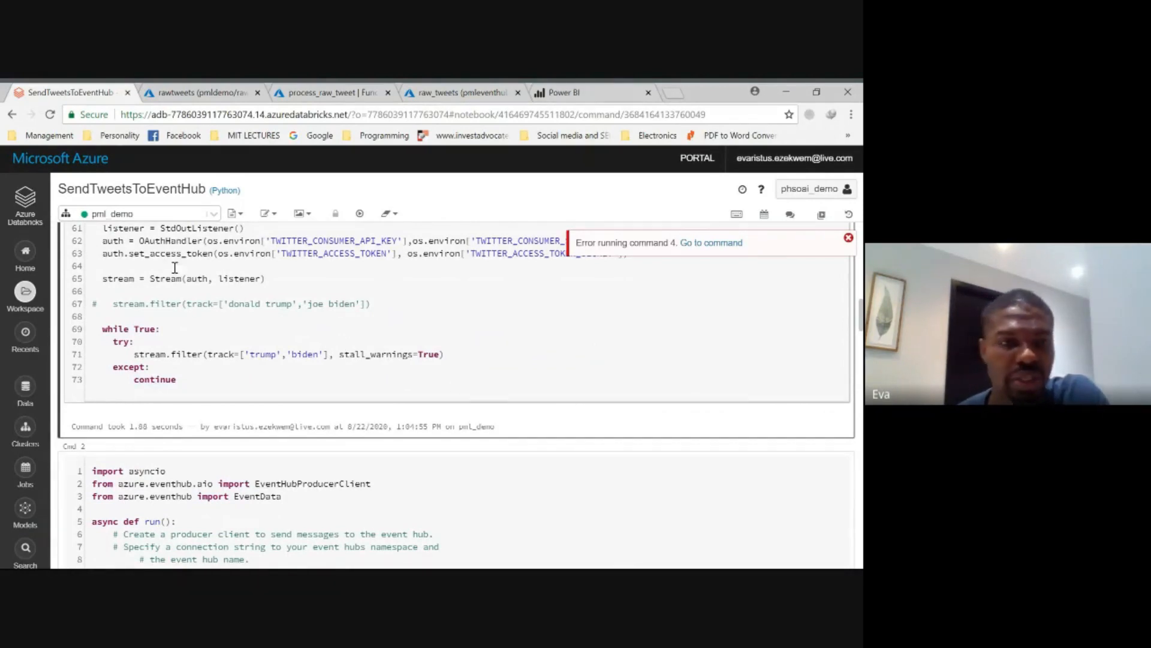
- Open the pml_demo SentTweetToEventHub notebook from the workspace and stop its running execution
{"action": "left_click", "coordinate": [24, 300]}
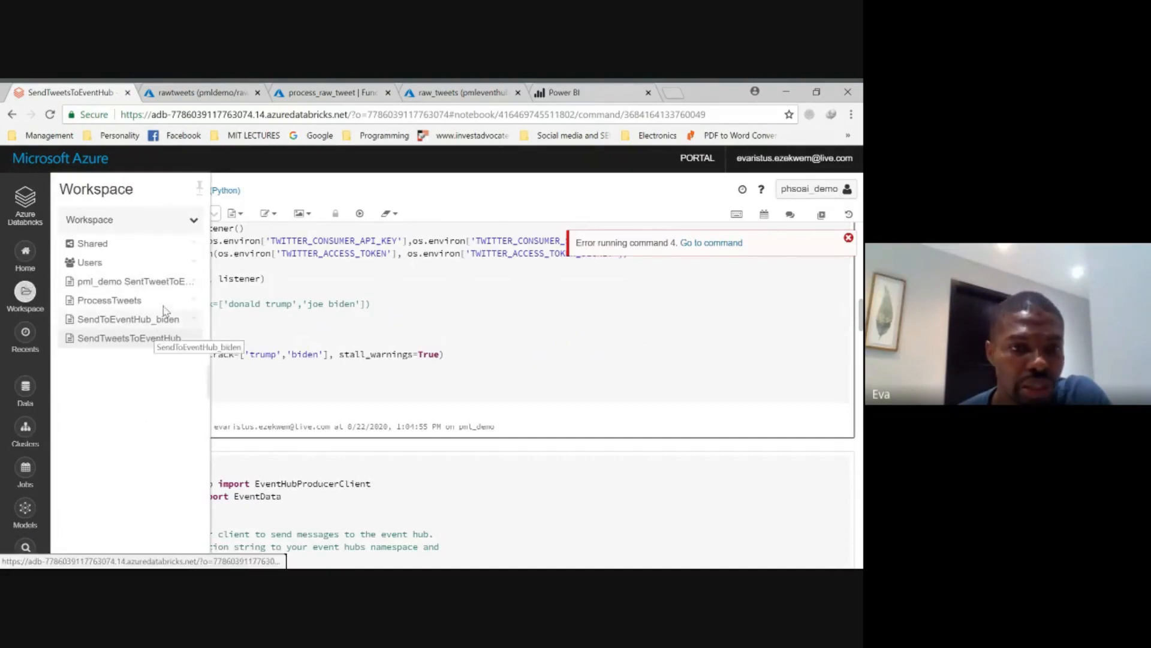
{"action": "left_click", "coordinate": [159, 281]}
{"action": "left_click", "coordinate": [138, 214]}
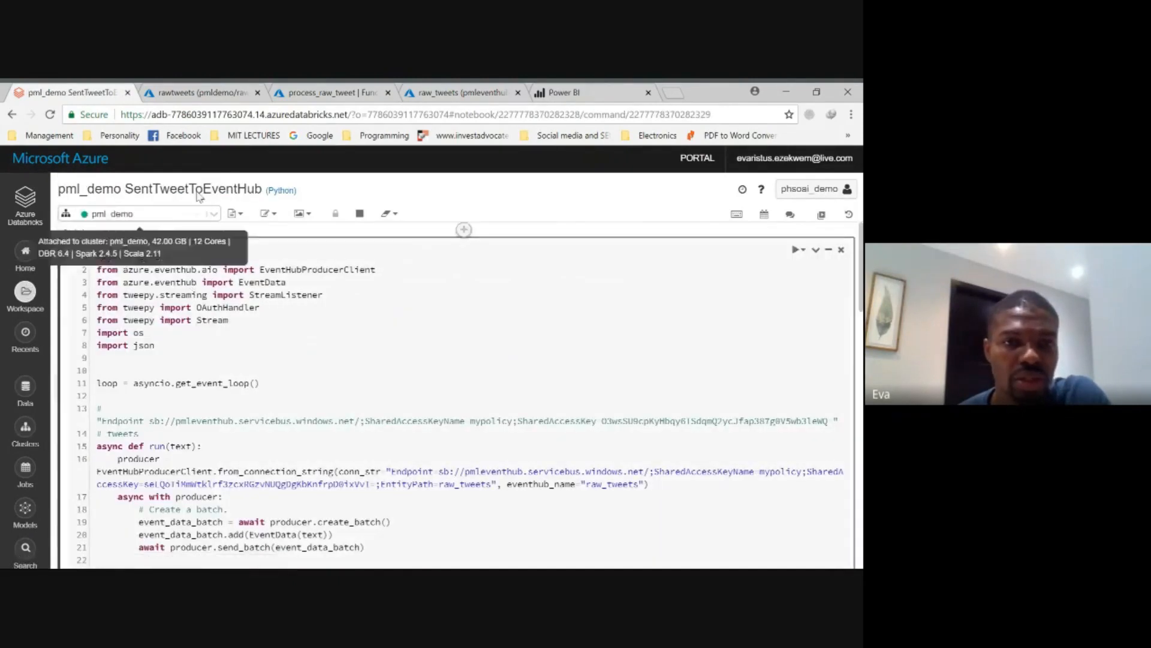
{"action": "left_click", "coordinate": [96, 252]}
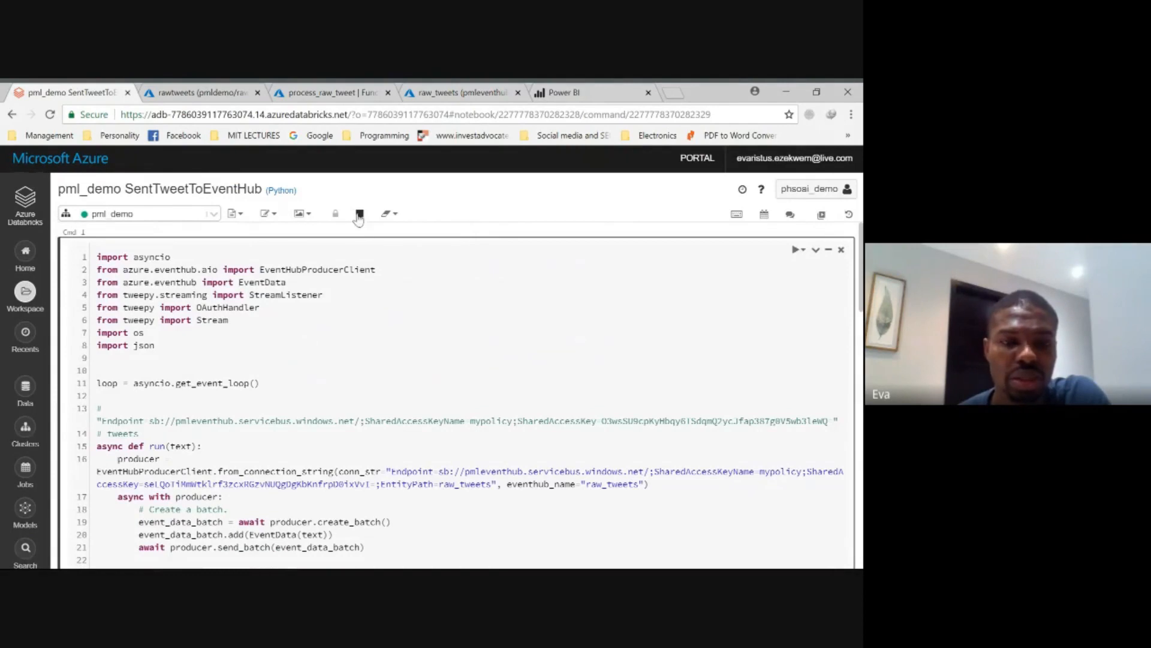
{"action": "scroll", "coordinate": [335, 327], "scroll_direction": "down", "scroll_amount": 15}
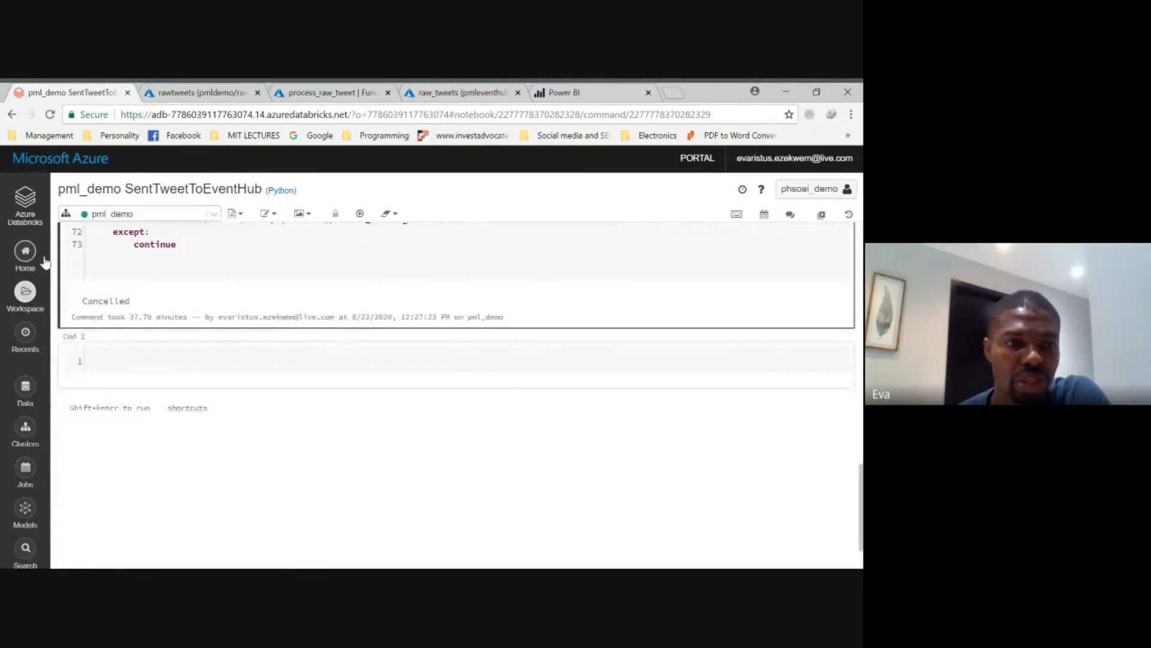
- Return to the SendTweetsToEventHub notebook and run its tweet streaming cell again
{"action": "left_click", "coordinate": [24, 294]}
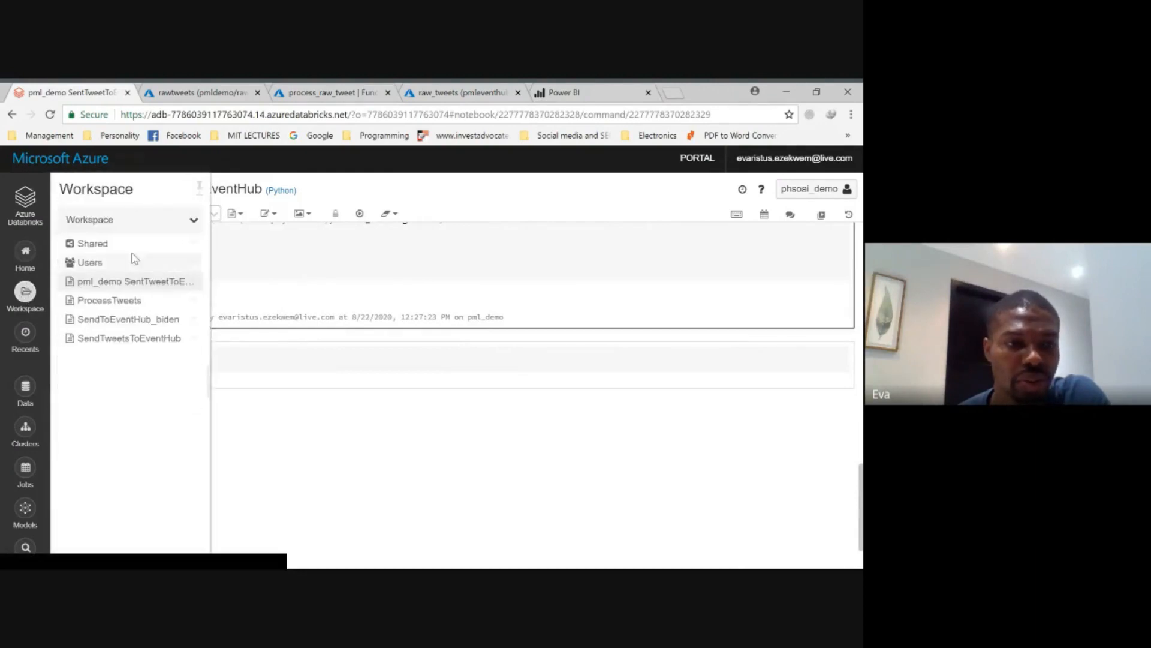
{"action": "left_click", "coordinate": [127, 339]}
{"action": "scroll", "coordinate": [300, 333], "scroll_direction": "down", "scroll_amount": 10}
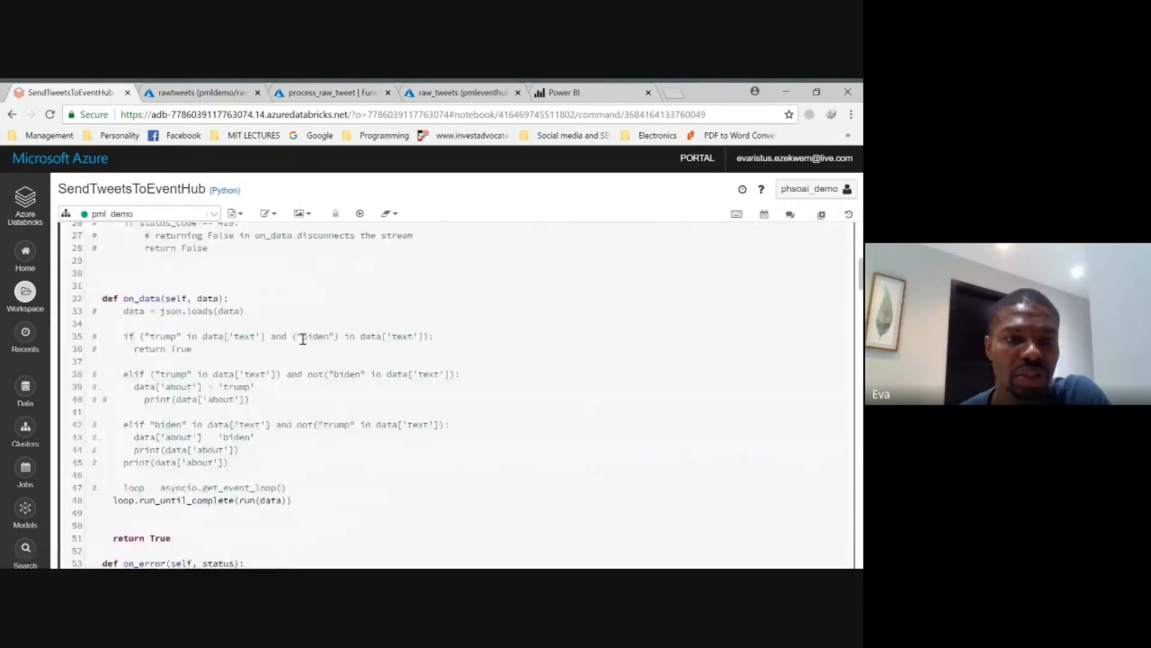
{"action": "scroll", "coordinate": [289, 338], "scroll_direction": "down", "scroll_amount": 4}
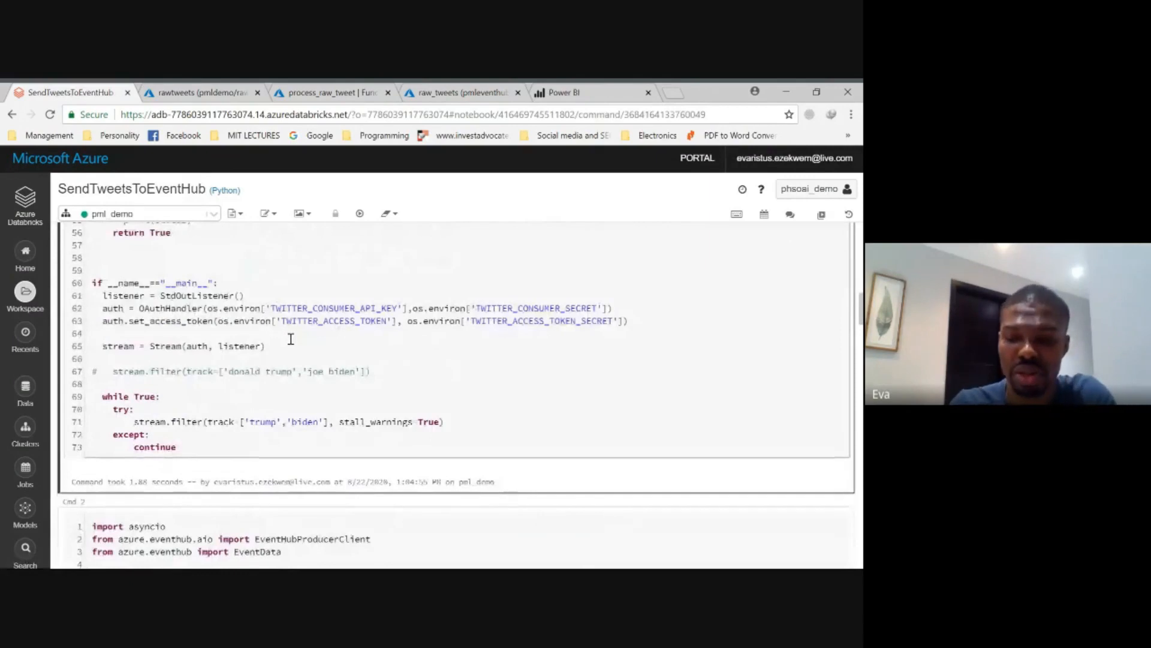
{"action": "key", "text": "shift+Return"}
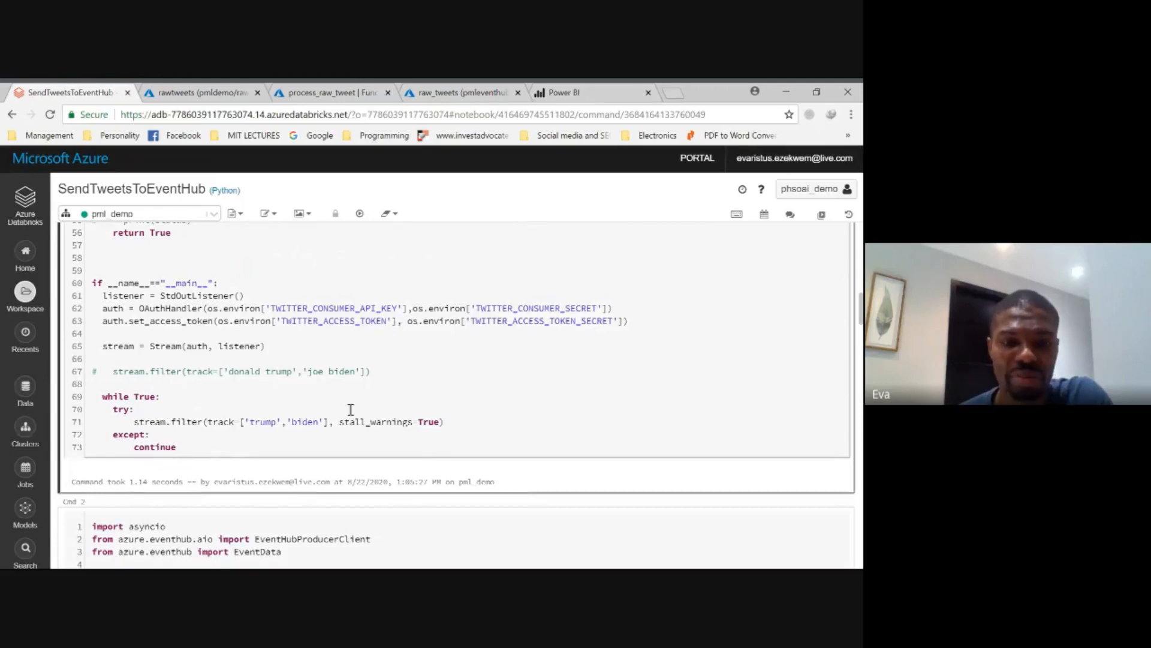
{"action": "scroll", "coordinate": [378, 442], "scroll_direction": "up", "scroll_amount": 4}
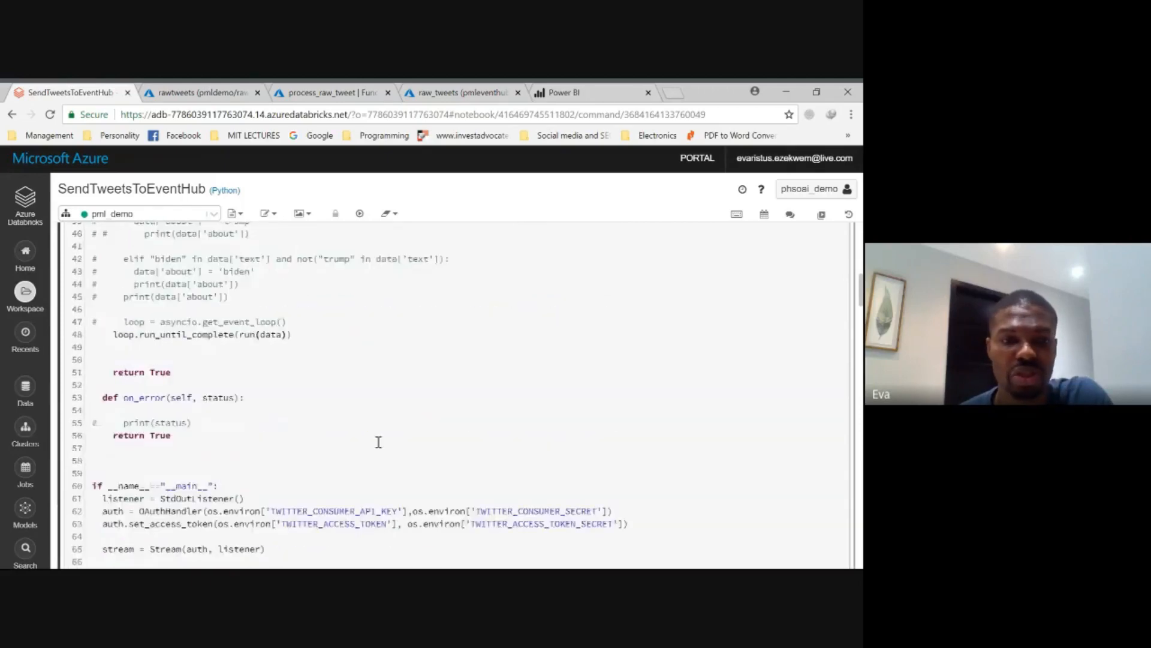
- Restart the pml_demo cluster from the Databricks clusters list and wait for it to come back up
{"action": "scroll", "coordinate": [378, 442], "scroll_direction": "down", "scroll_amount": 4}
{"action": "scroll", "coordinate": [379, 442], "scroll_direction": "up", "scroll_amount": 3}
{"action": "scroll", "coordinate": [379, 442], "scroll_direction": "up", "scroll_amount": 3}
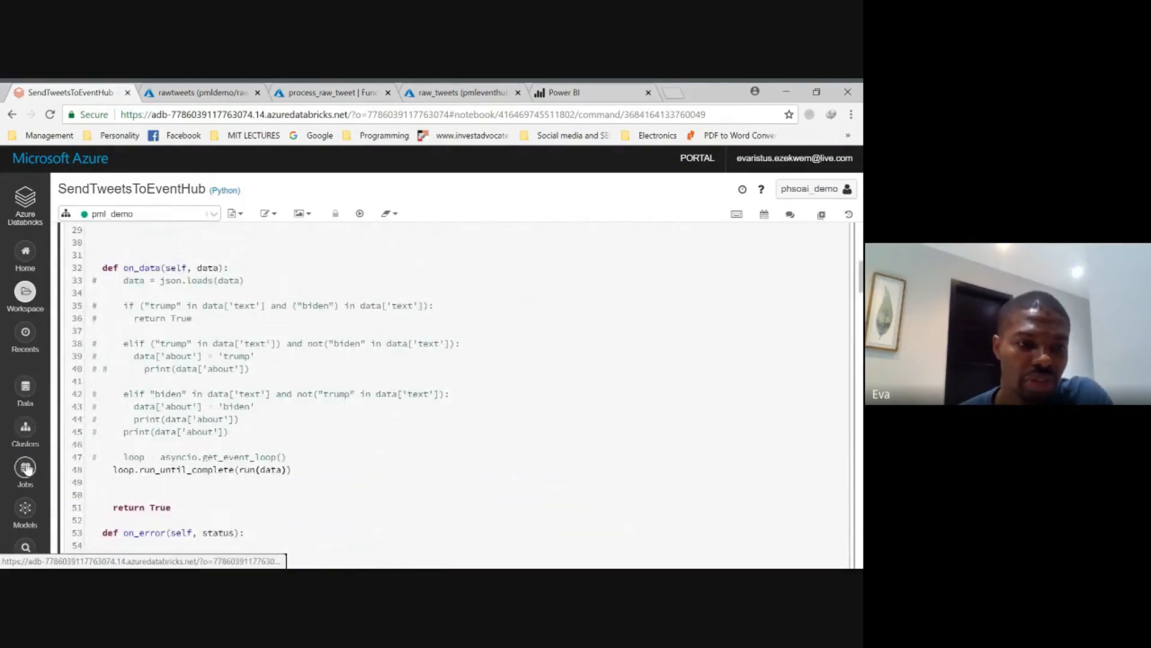
{"action": "left_click", "coordinate": [26, 440]}
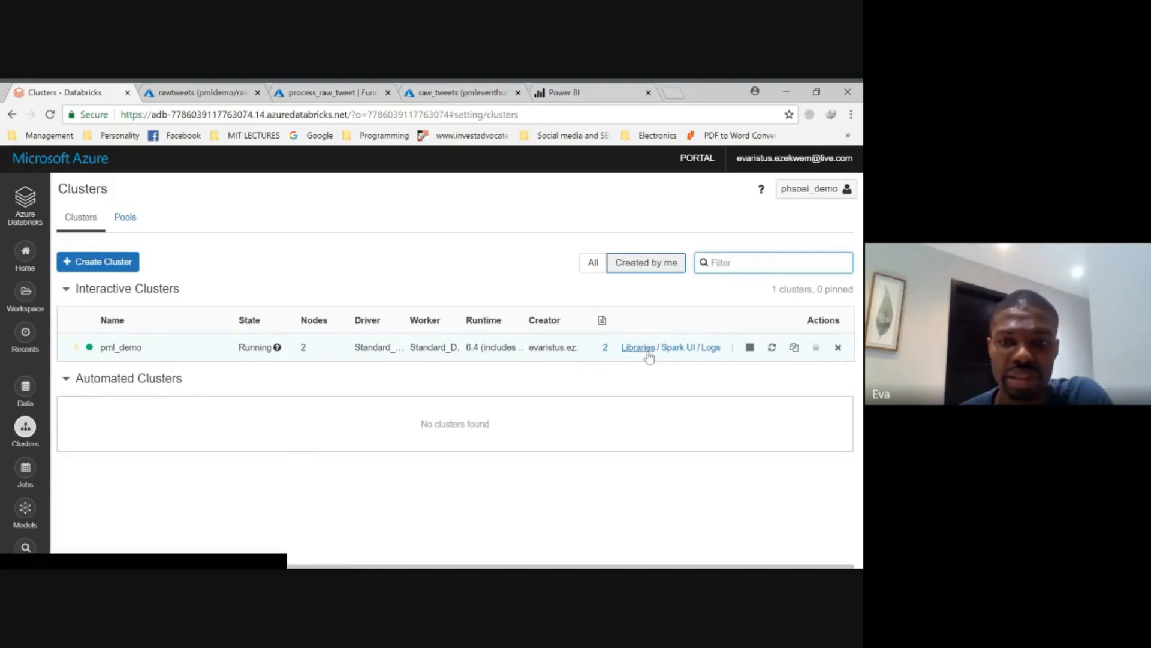
{"action": "left_click", "coordinate": [772, 348]}
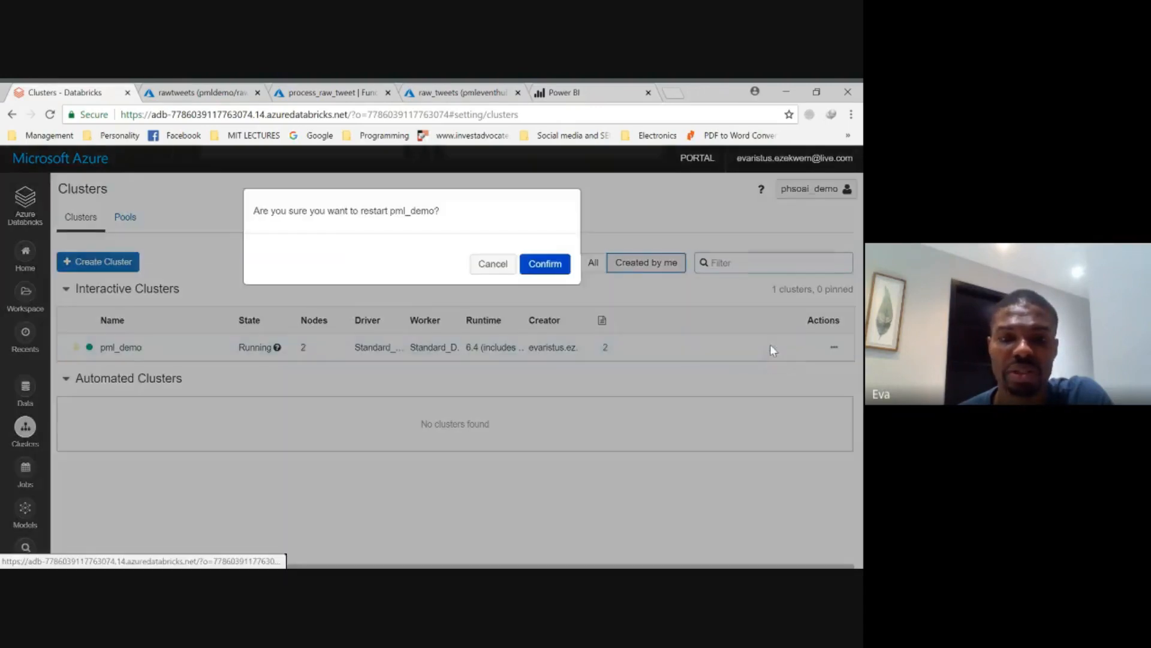
{"action": "left_click", "coordinate": [545, 264]}
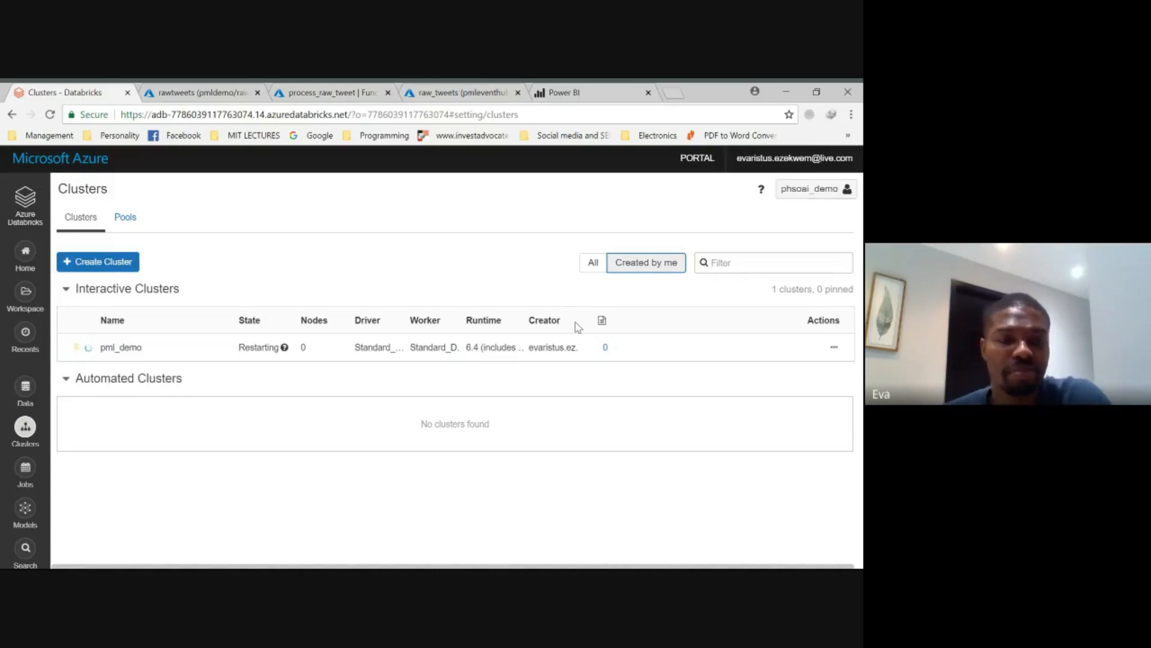
{"action": "mouse_move", "coordinate": [631, 345]}
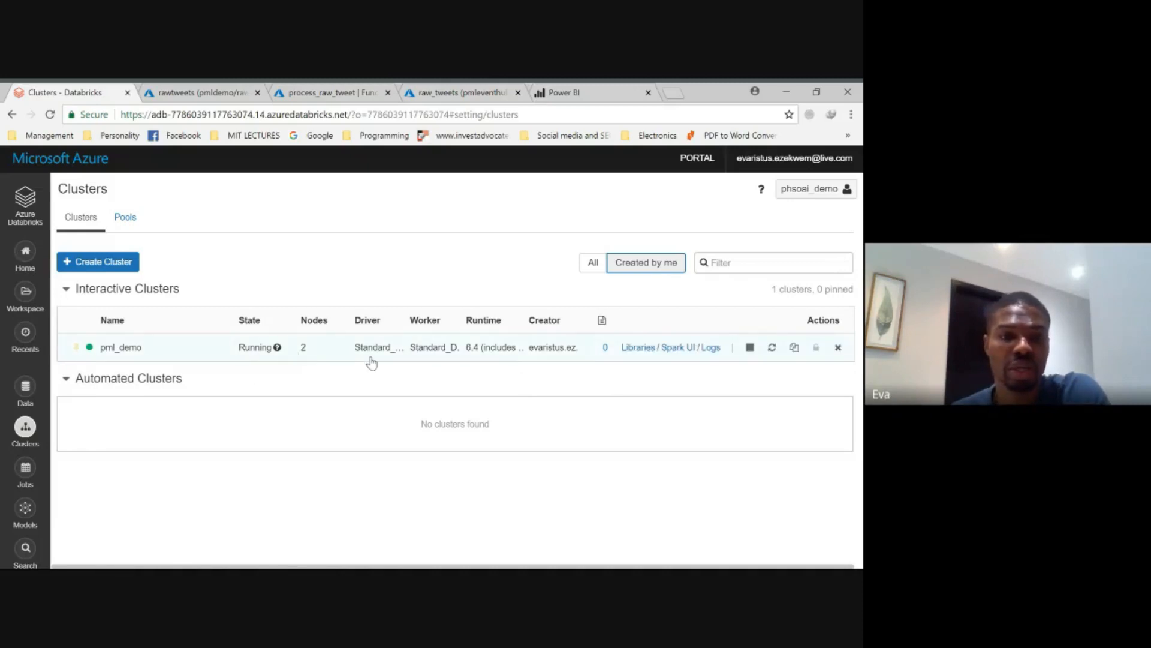
- Reopen the SendTweetsToEventHub notebook from the workspace and run its first cell, which streams tweets tracking 'trump' and 'biden'
{"action": "left_click", "coordinate": [25, 294]}
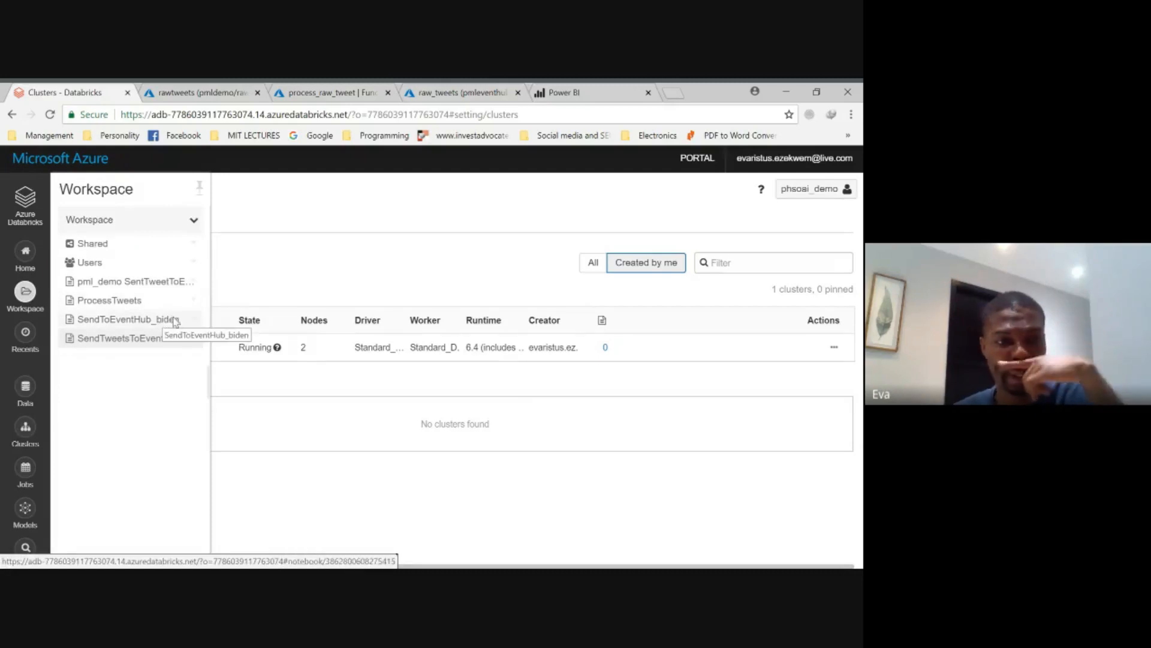
{"action": "left_click", "coordinate": [147, 339]}
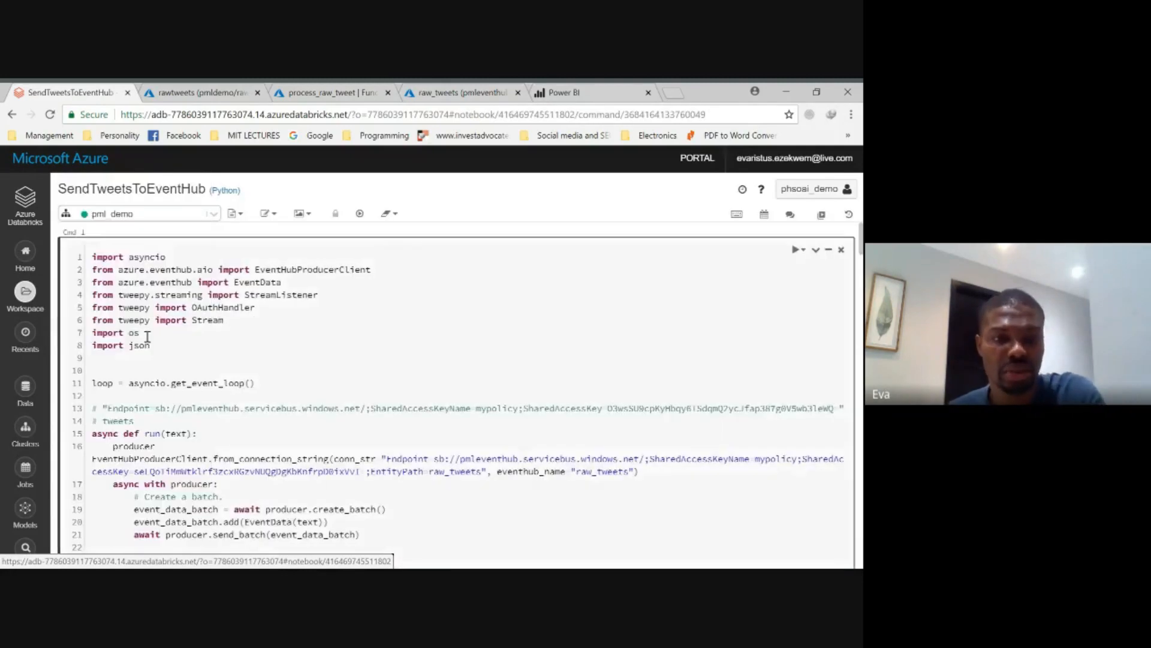
{"action": "scroll", "coordinate": [248, 353], "scroll_direction": "down", "scroll_amount": 15}
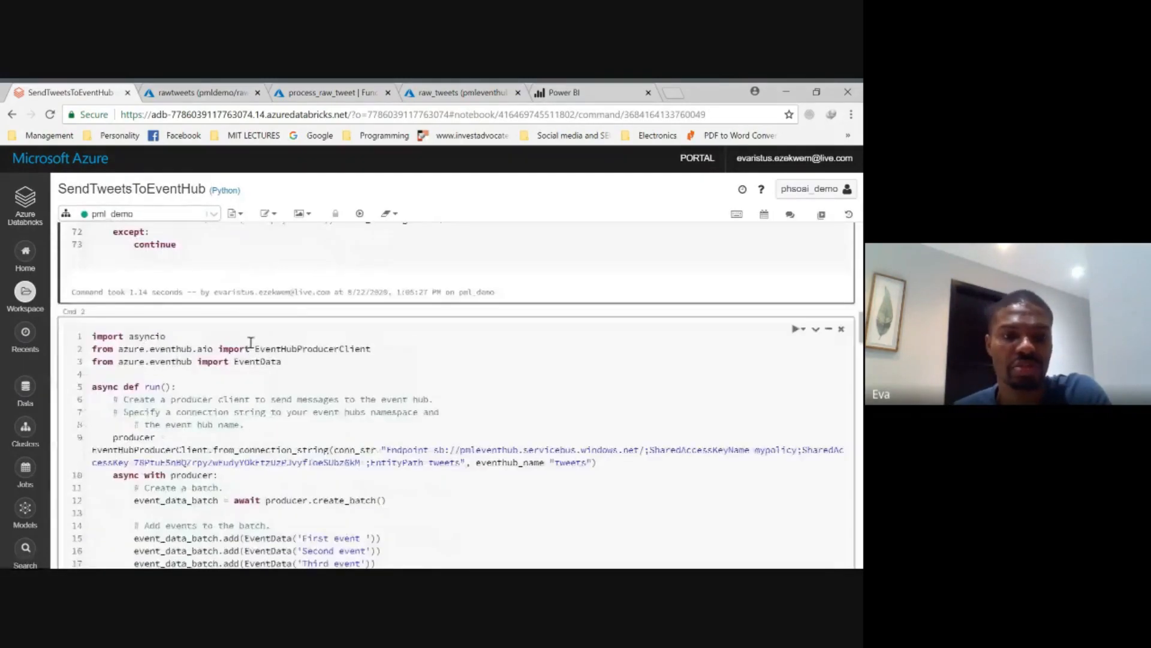
{"action": "scroll", "coordinate": [261, 354], "scroll_direction": "up", "scroll_amount": 3}
{"action": "left_click", "coordinate": [261, 359]}
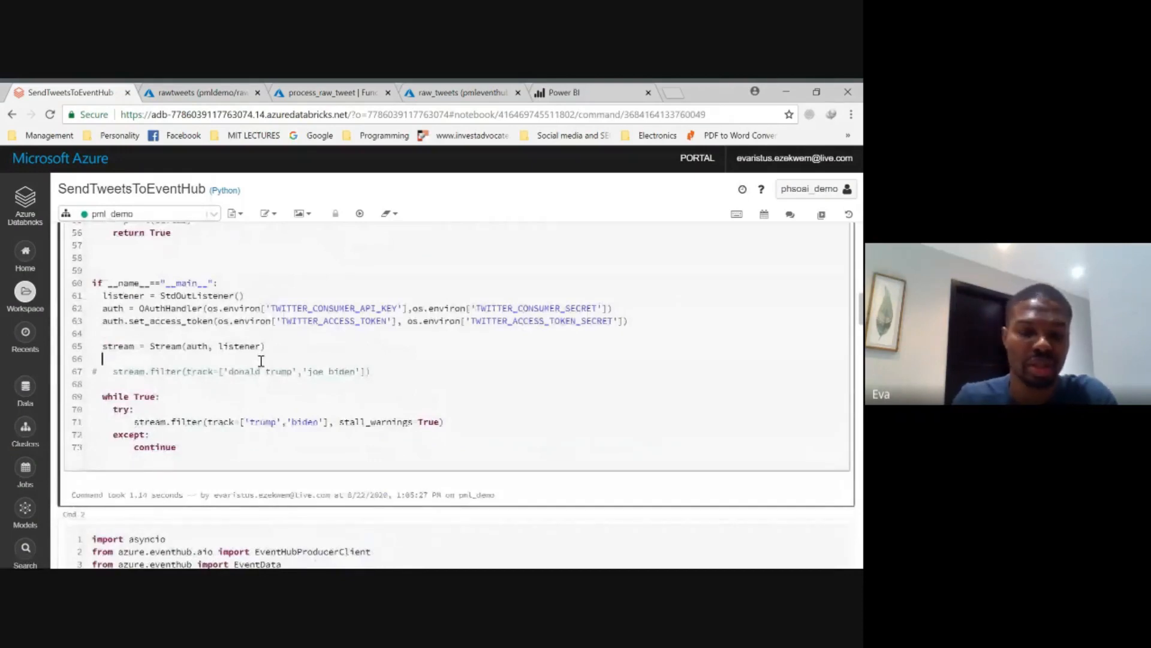
{"action": "key", "text": "ctrl+Return"}
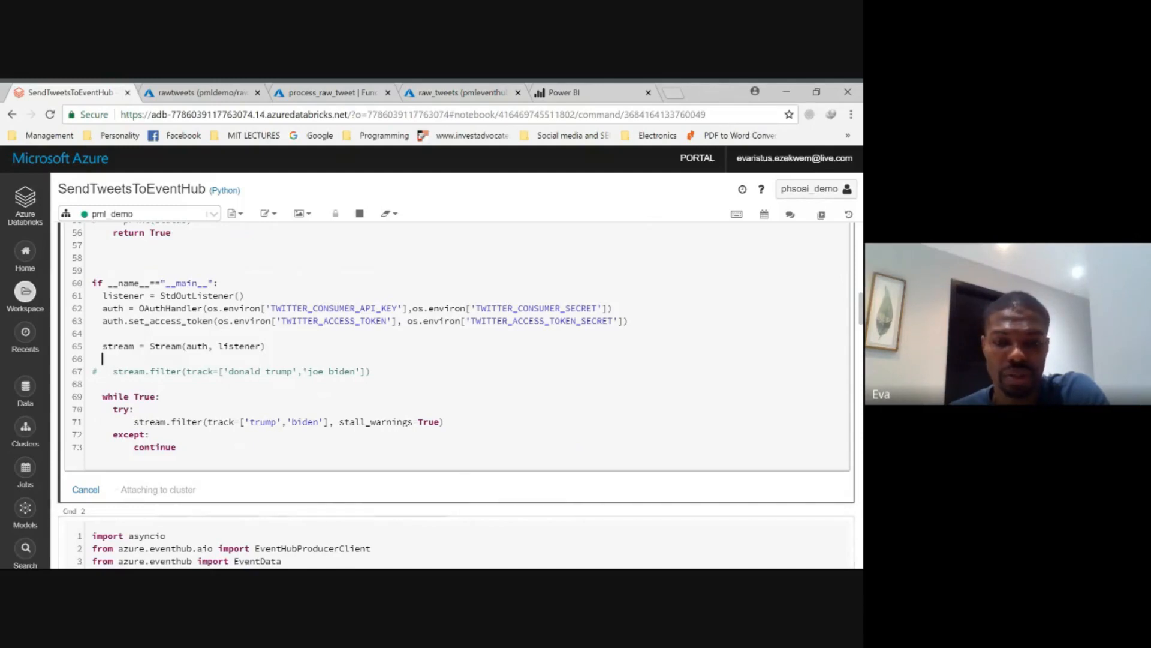
{"action": "left_click", "coordinate": [505, 474]}
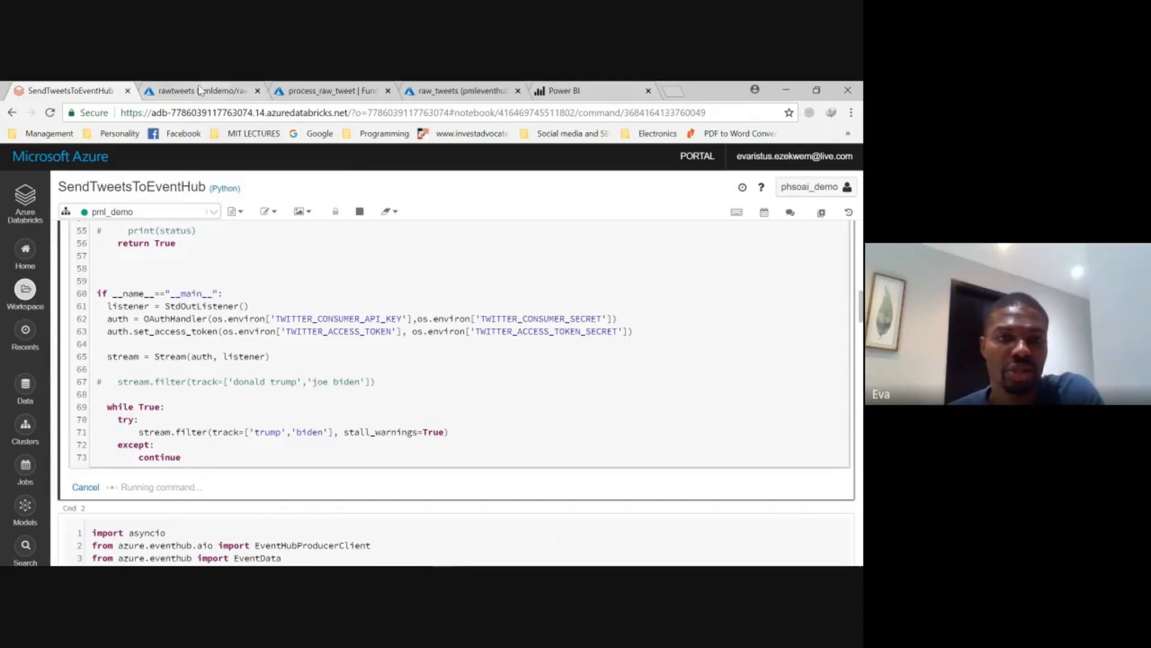
- Return to the process_raw_tweet job in the Azure portal, open its query and test it on the rawInputDemo events
{"action": "left_click", "coordinate": [467, 95]}
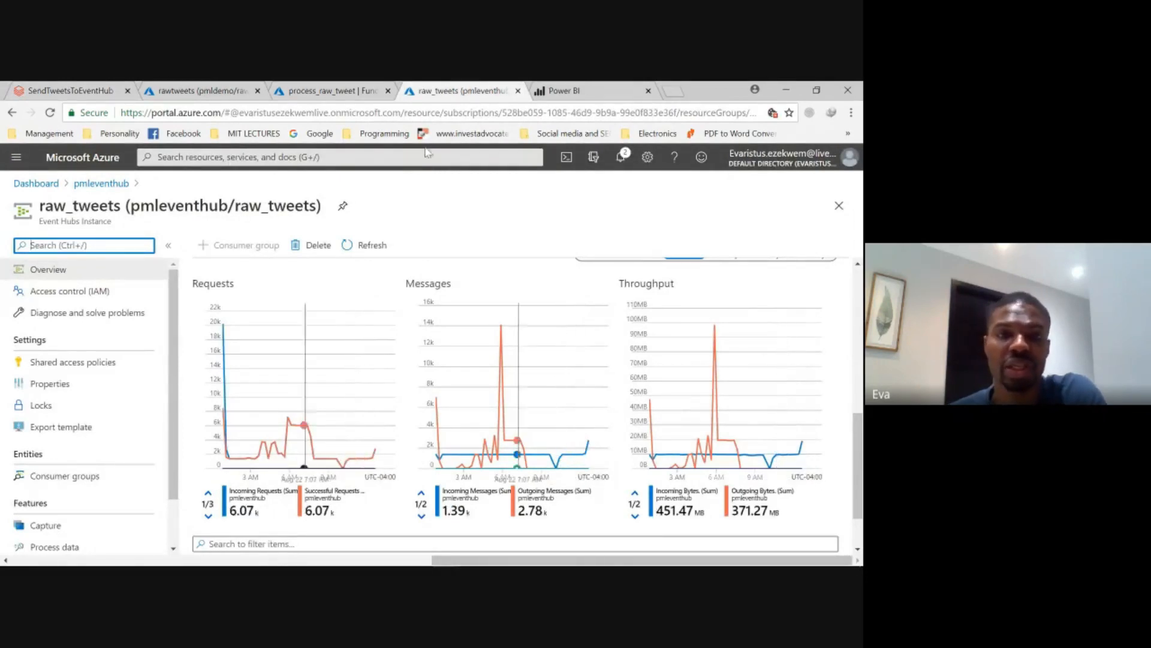
{"action": "left_click", "coordinate": [219, 94]}
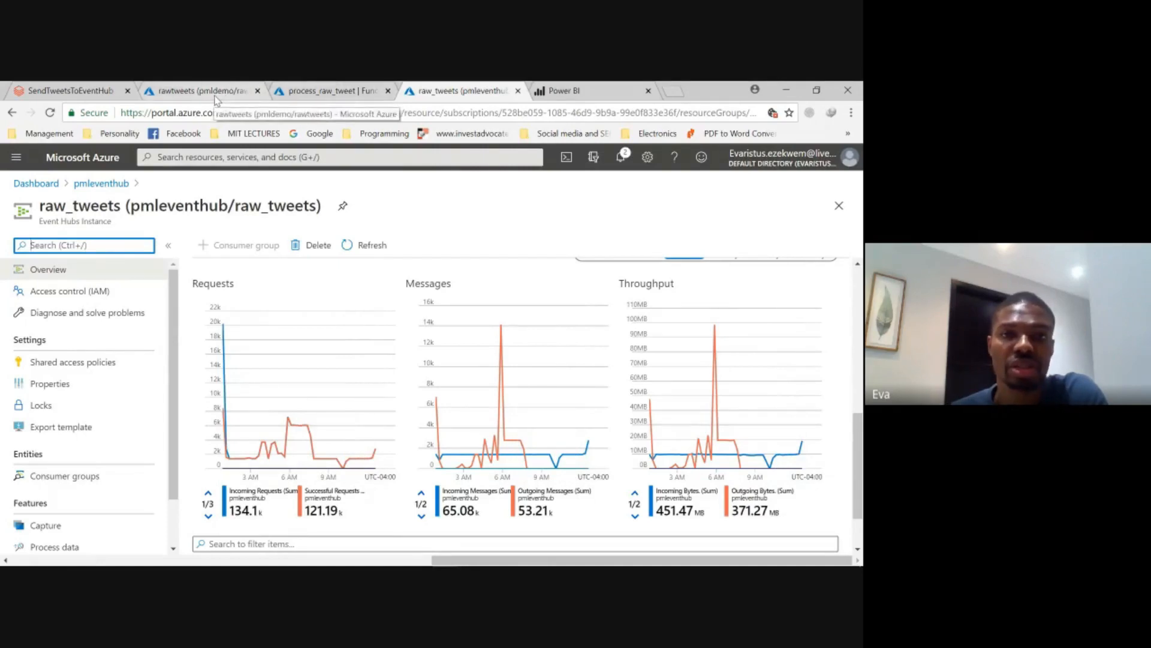
{"action": "left_click", "coordinate": [328, 92]}
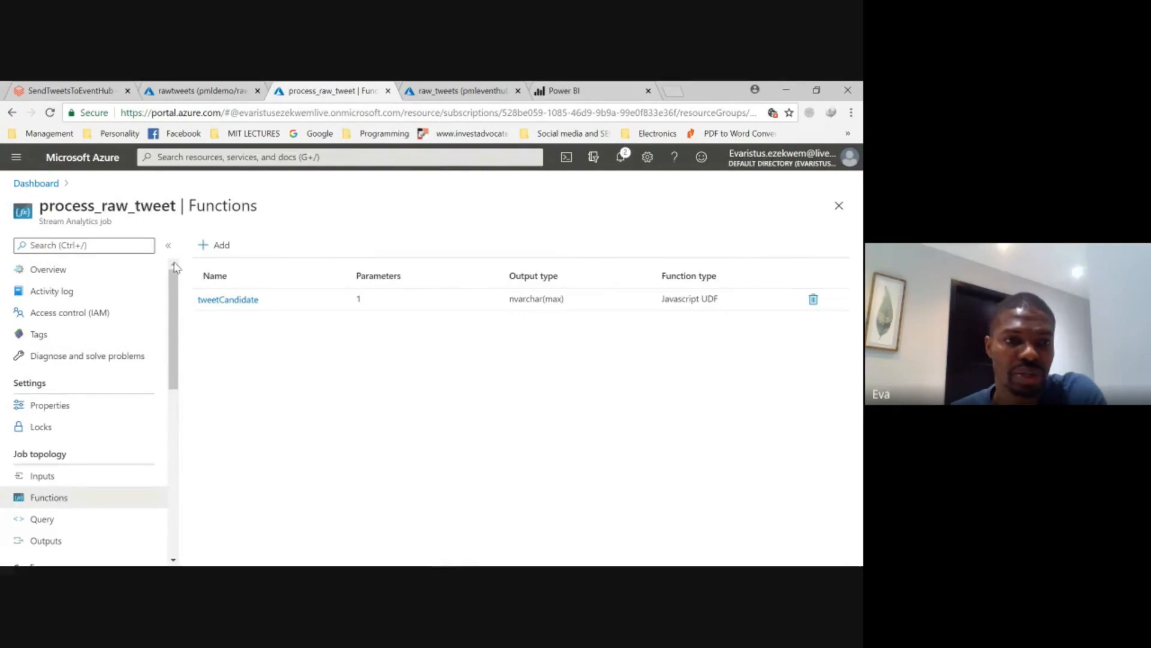
{"action": "scroll", "coordinate": [69, 497], "scroll_direction": "down", "scroll_amount": 1}
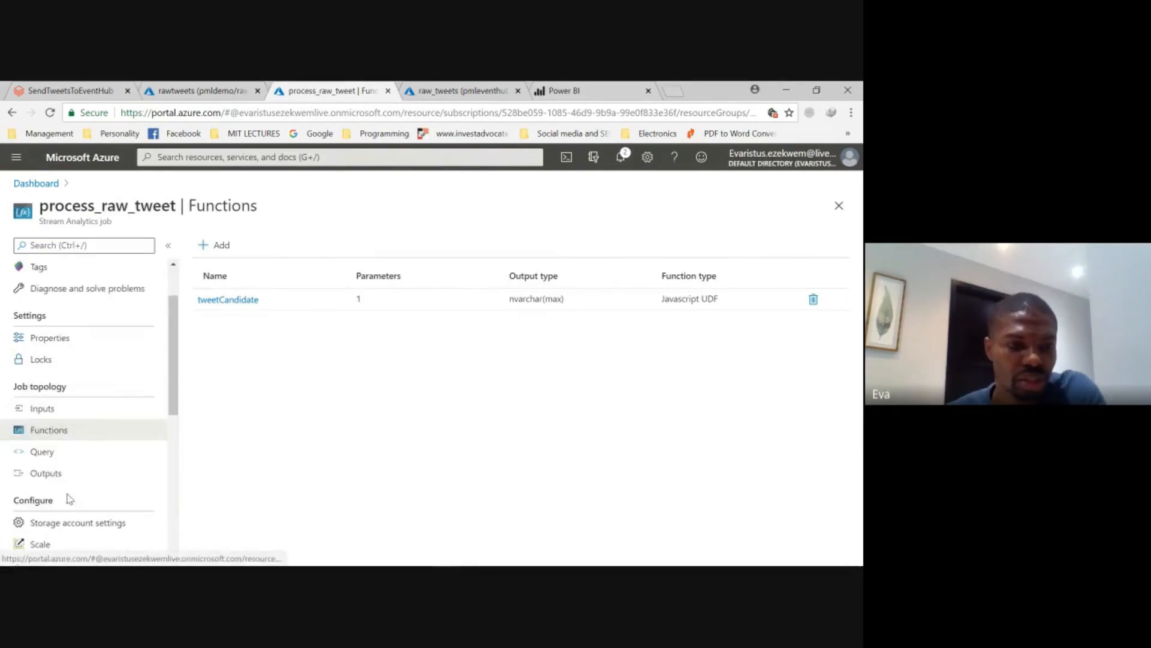
{"action": "left_click", "coordinate": [65, 459]}
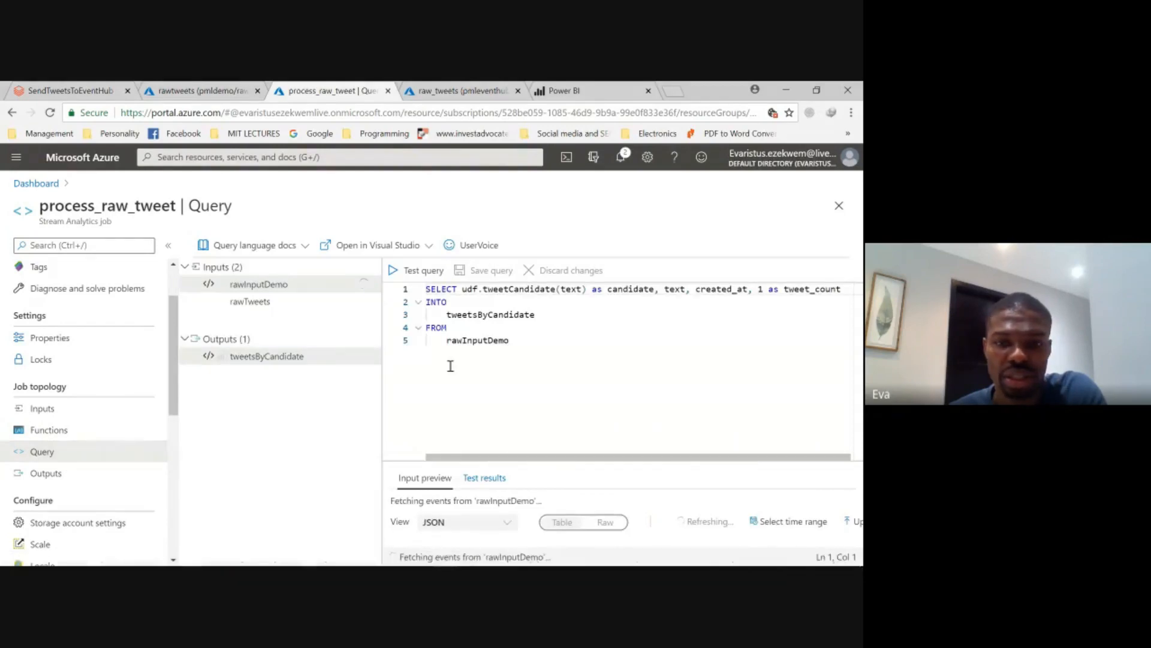
{"action": "left_click_drag", "start_coordinate": [559, 461], "coordinate": [560, 420]}
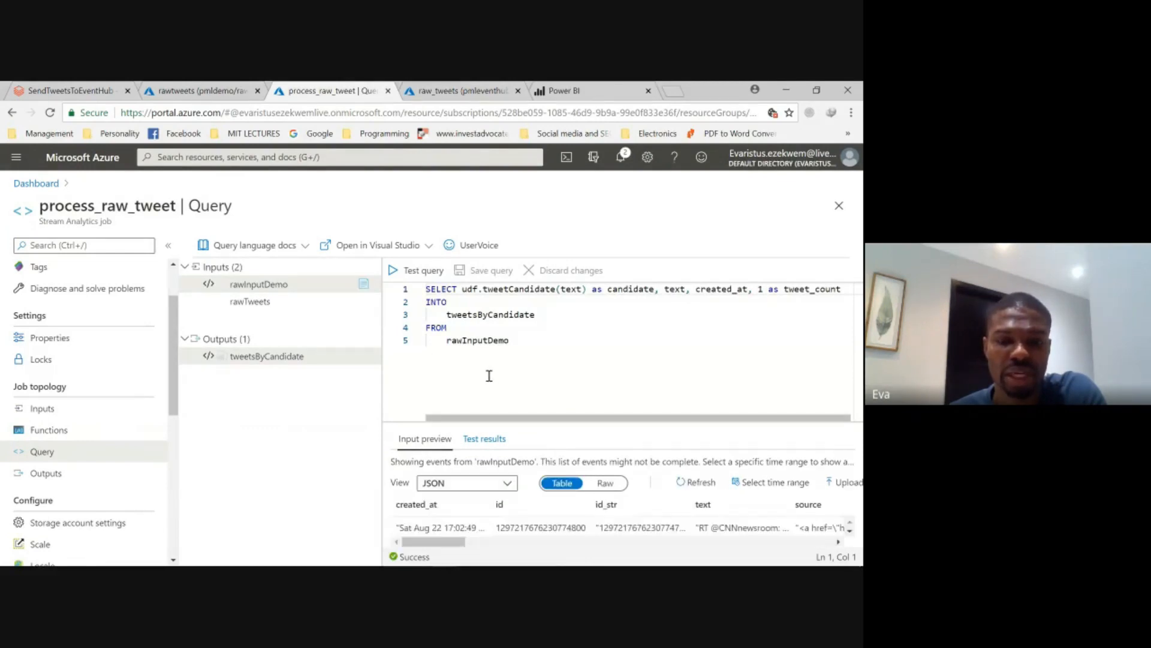
{"action": "left_click", "coordinate": [416, 275]}
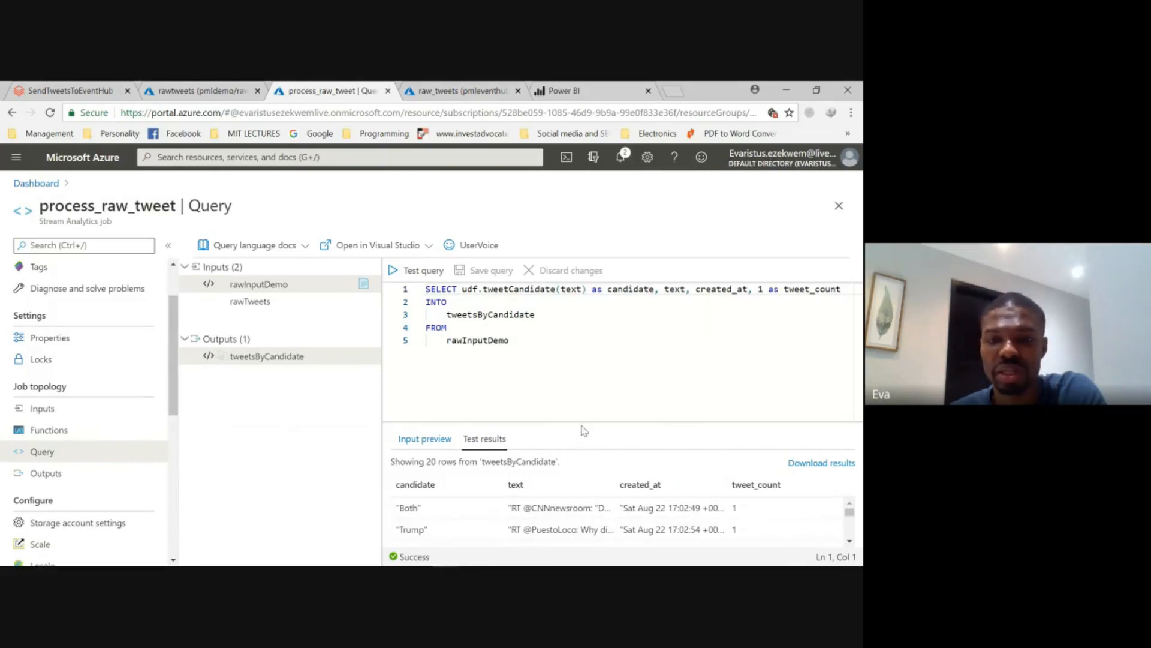
- Examine the candidate assigned to each tweet in the query's test results, enlarging the results area and widening the text column
{"action": "left_click_drag", "start_coordinate": [581, 422], "coordinate": [581, 365]}
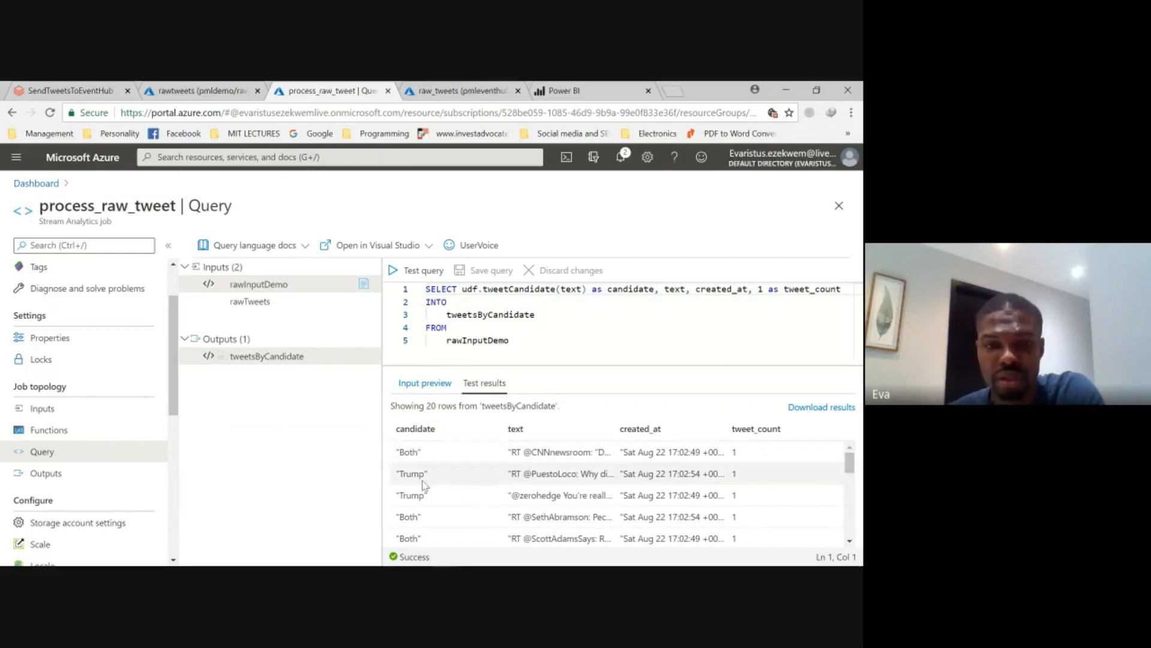
{"action": "scroll", "coordinate": [423, 485], "scroll_direction": "down", "scroll_amount": 5}
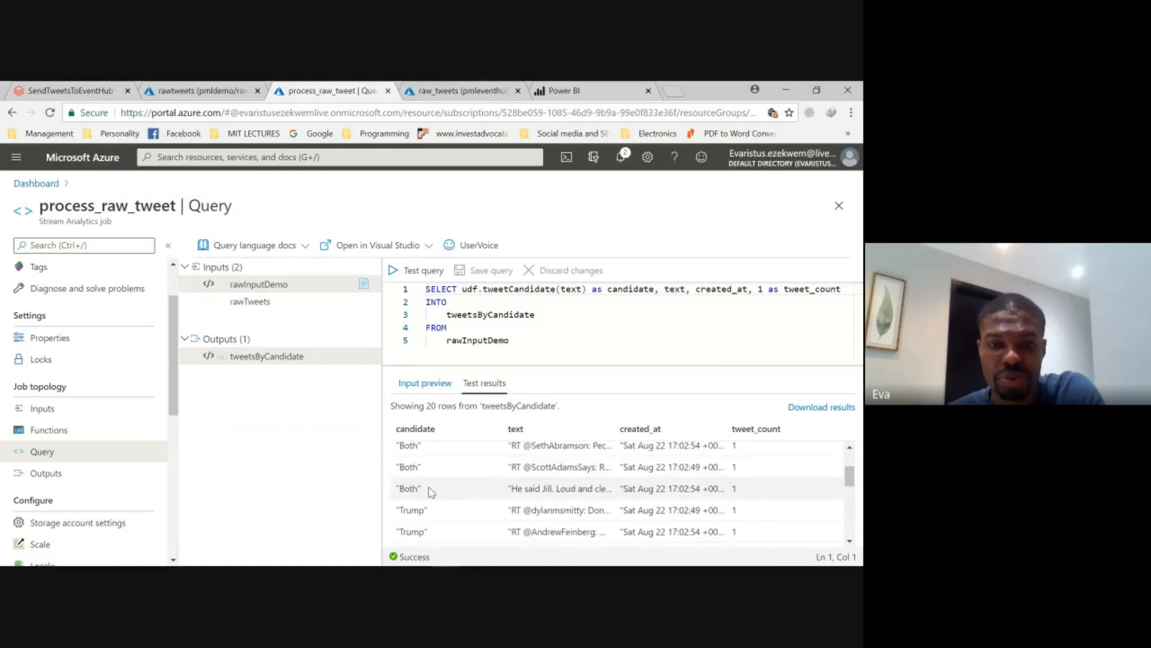
{"action": "scroll", "coordinate": [429, 492], "scroll_direction": "down", "scroll_amount": 3}
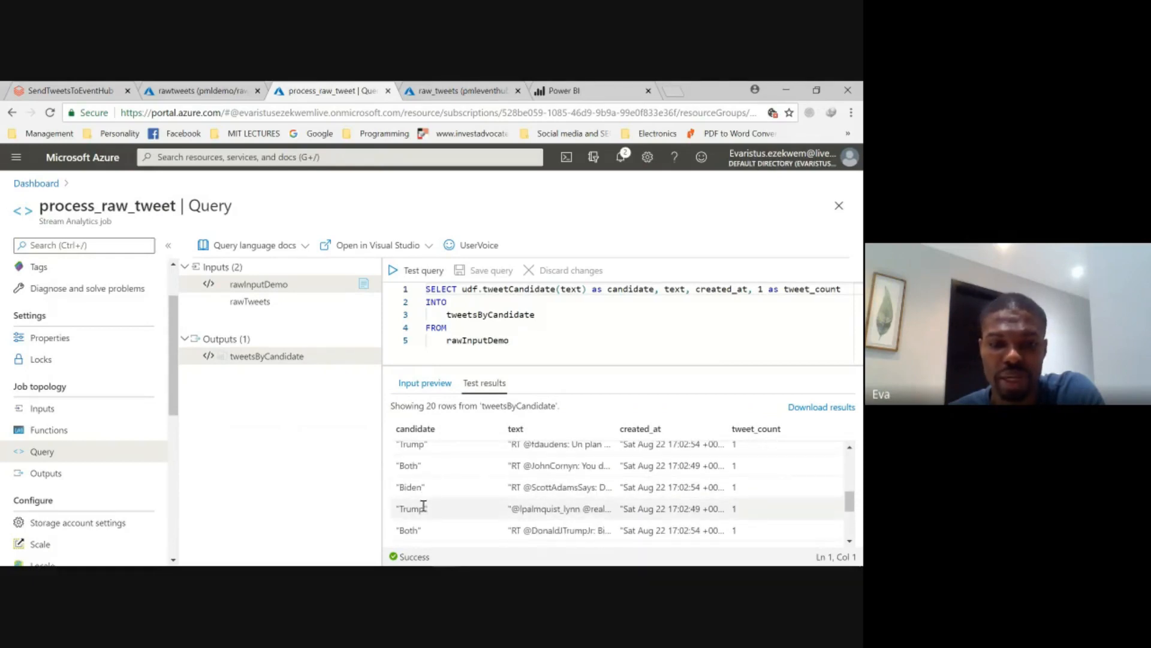
{"action": "scroll", "coordinate": [426, 508], "scroll_direction": "down", "scroll_amount": 3}
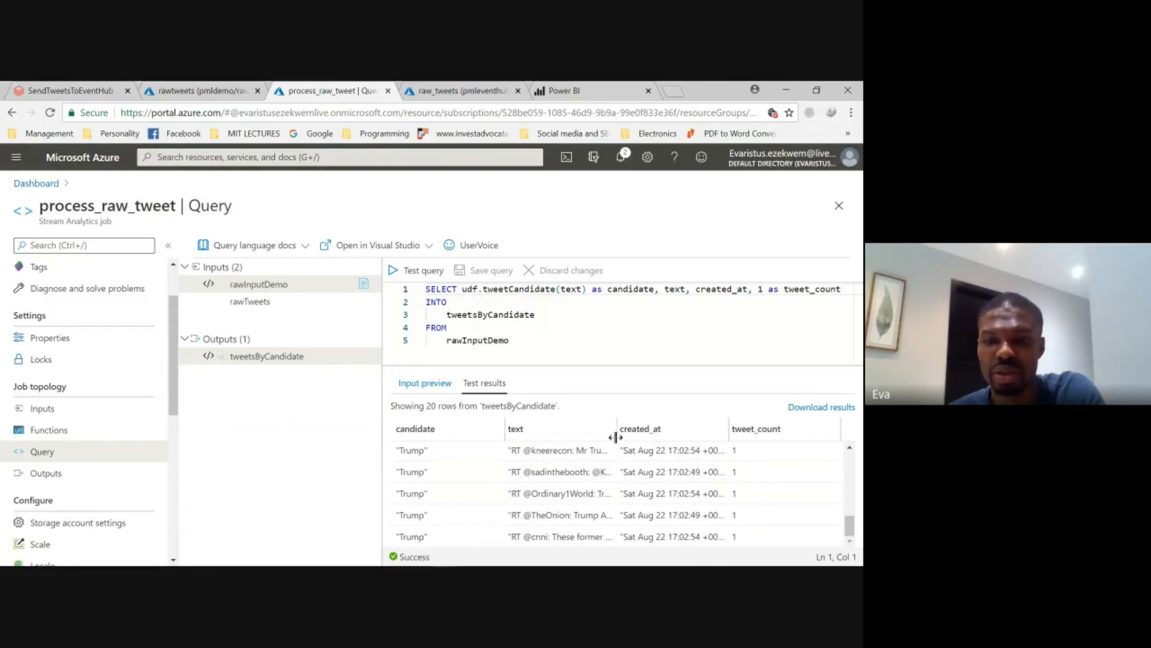
{"action": "left_click_drag", "start_coordinate": [617, 434], "coordinate": [635, 436]}
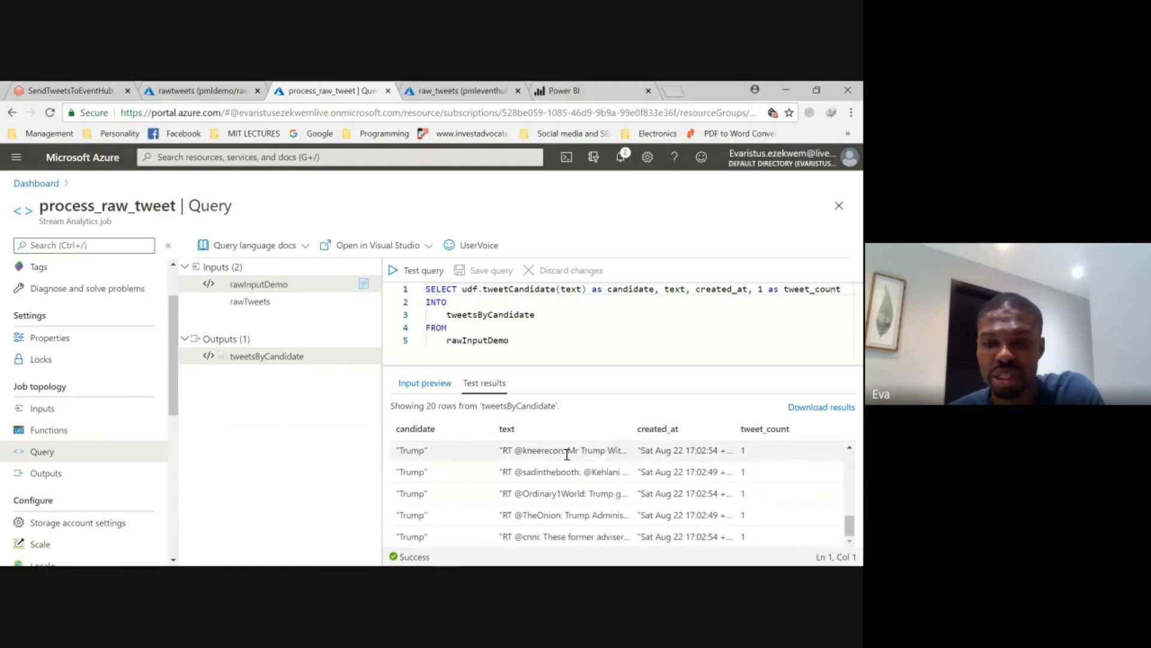
{"action": "left_click_drag", "start_coordinate": [497, 434], "coordinate": [483, 432]}
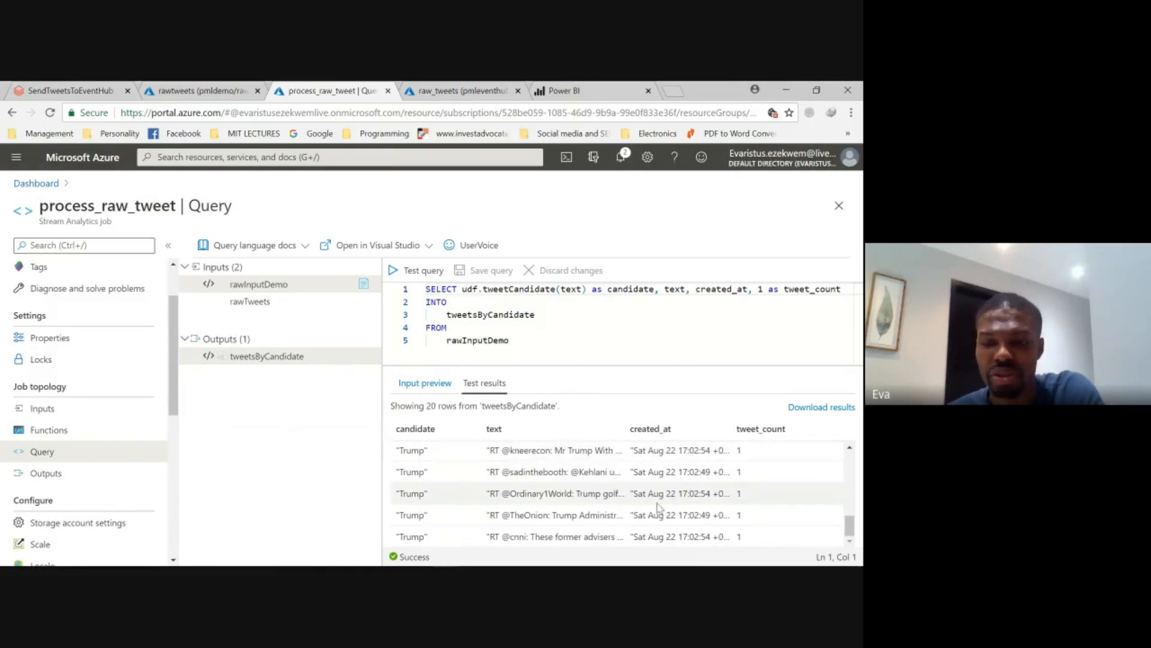
{"action": "scroll", "coordinate": [659, 500], "scroll_direction": "up", "scroll_amount": 3}
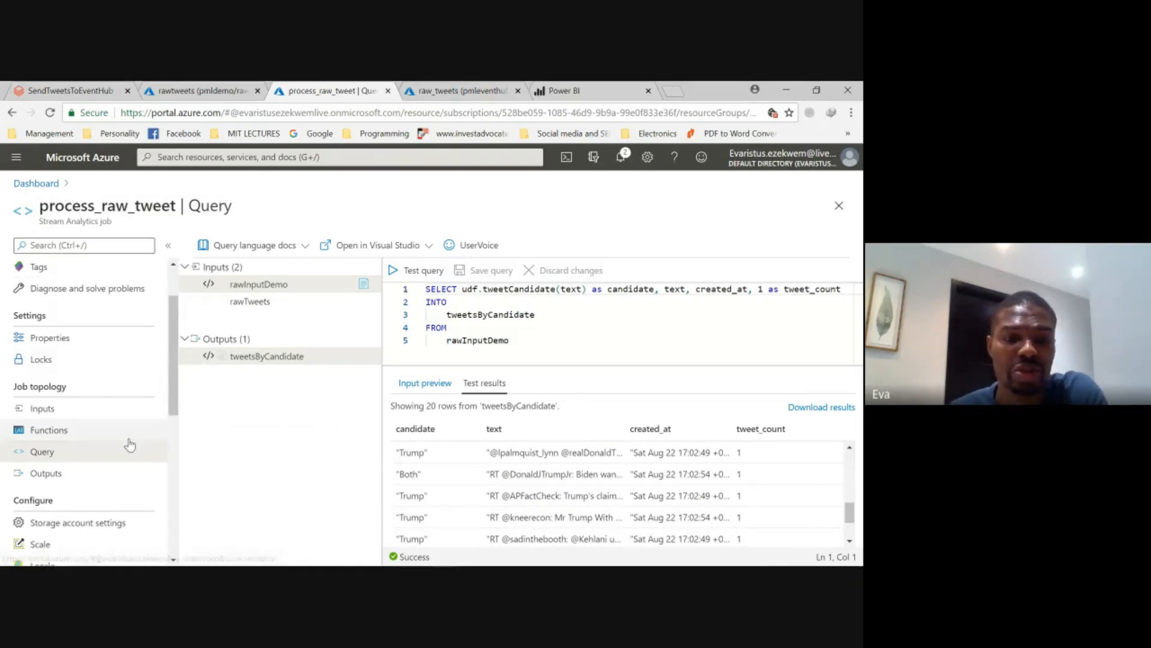
- Start the process_raw_tweet Stream Analytics job from its overview with the job output start time set to Now
{"action": "scroll", "coordinate": [66, 329], "scroll_direction": "up", "scroll_amount": 1}
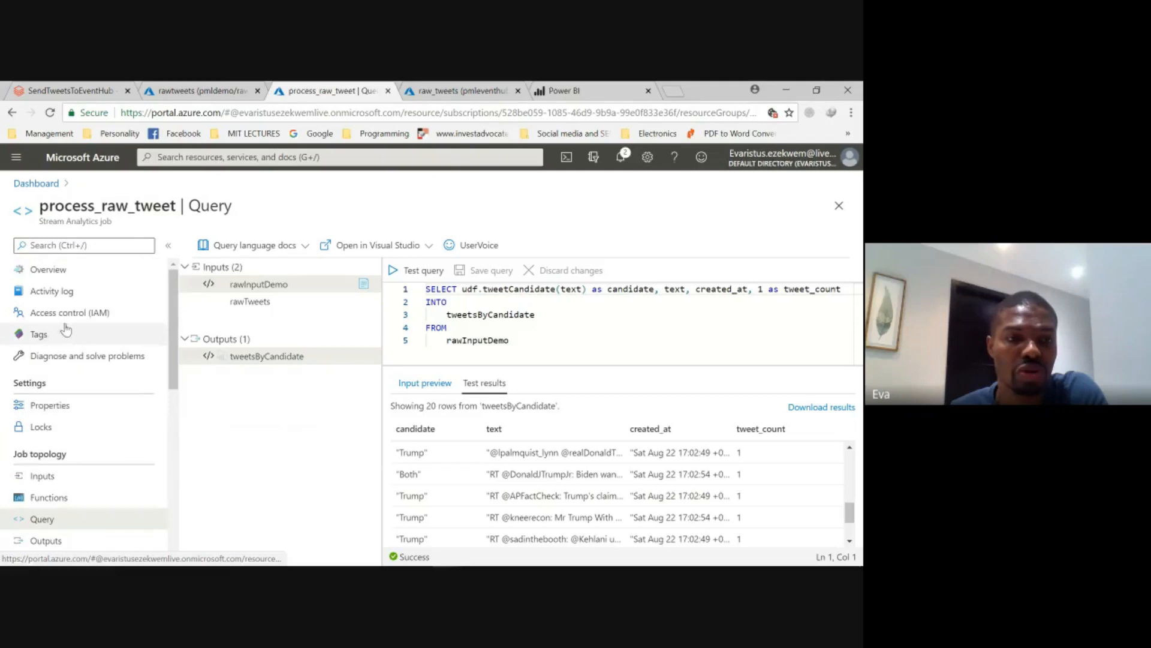
{"action": "left_click", "coordinate": [53, 270]}
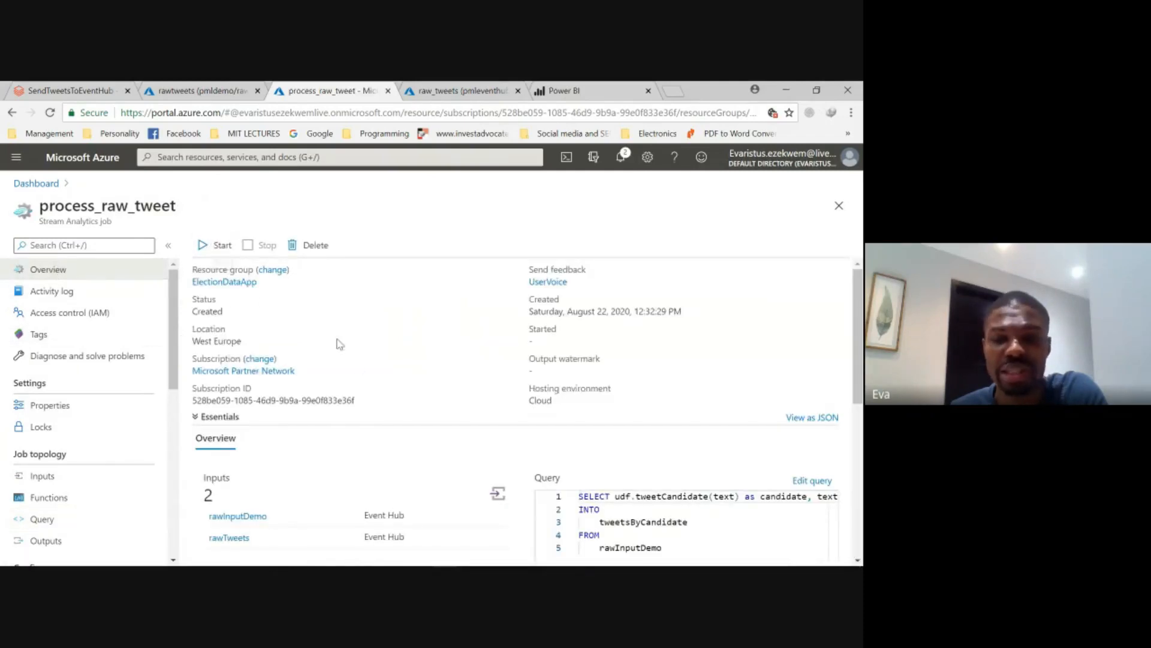
{"action": "scroll", "coordinate": [473, 424], "scroll_direction": "down", "scroll_amount": 3}
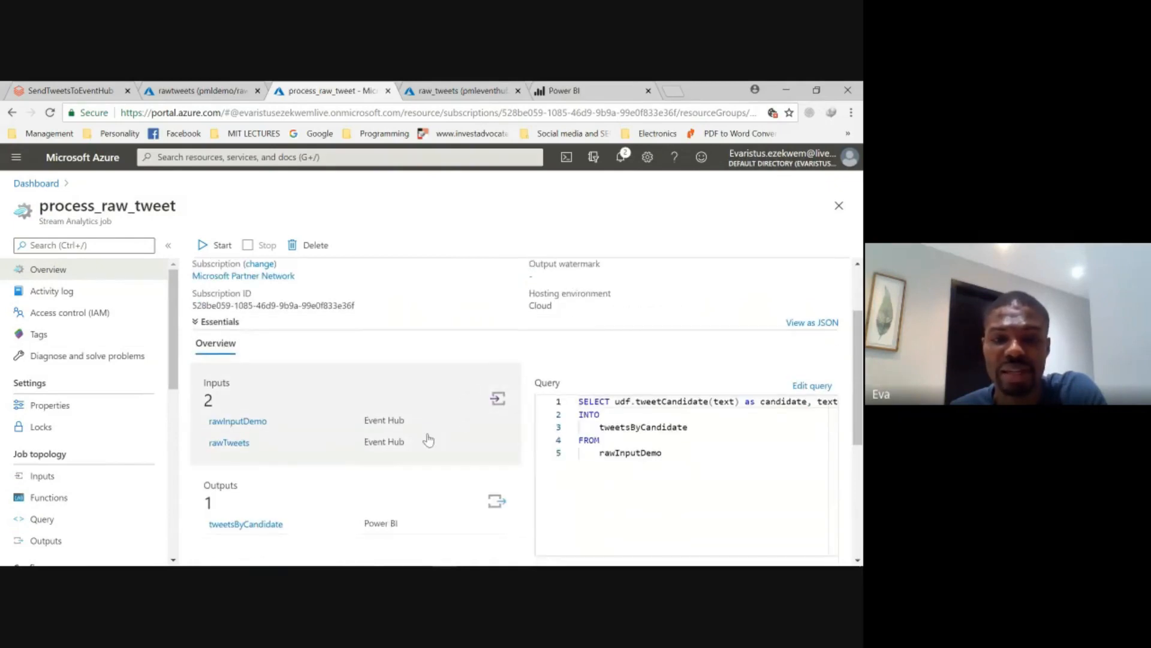
{"action": "scroll", "coordinate": [360, 403], "scroll_direction": "up", "scroll_amount": 1}
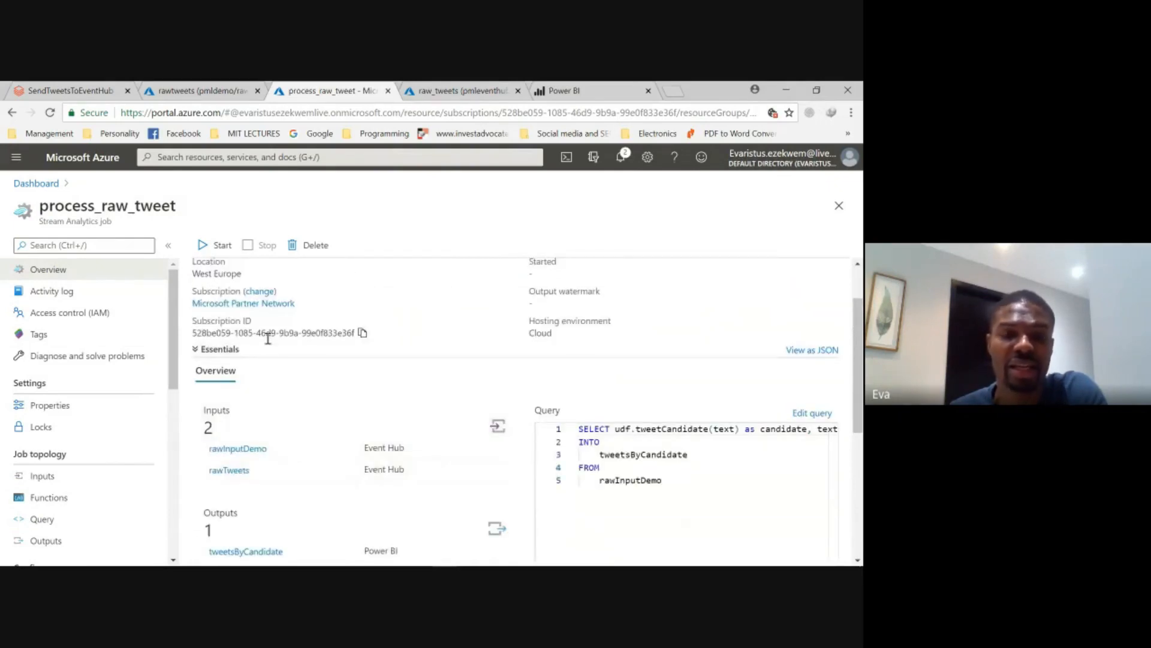
{"action": "left_click", "coordinate": [210, 250]}
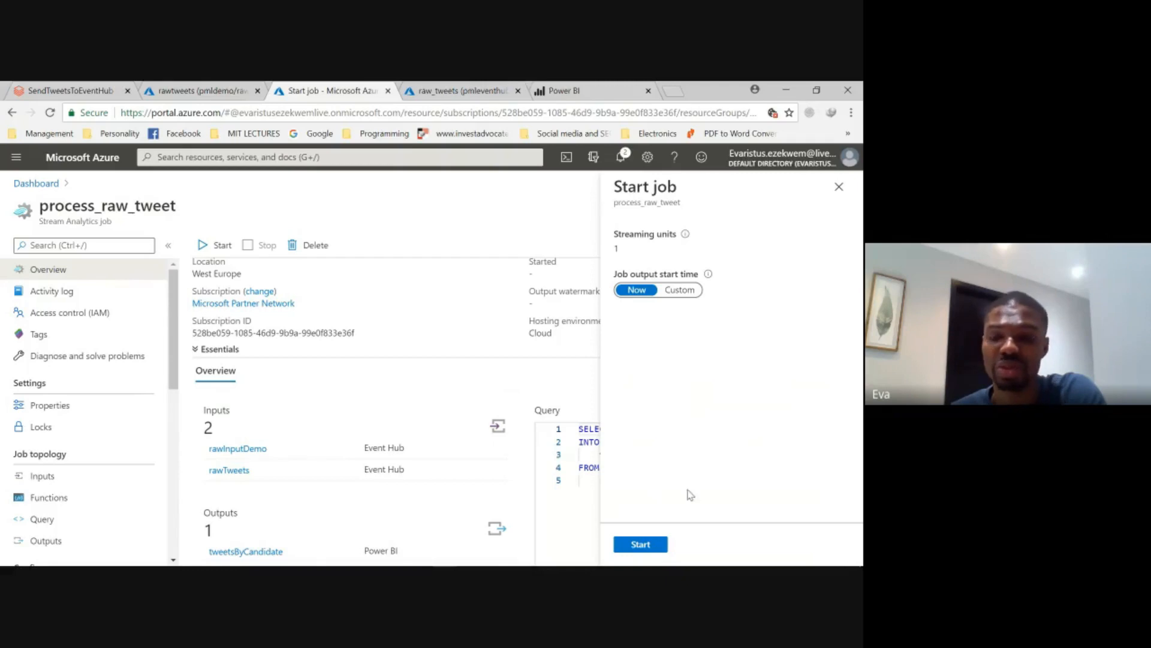
{"action": "left_click", "coordinate": [654, 544]}
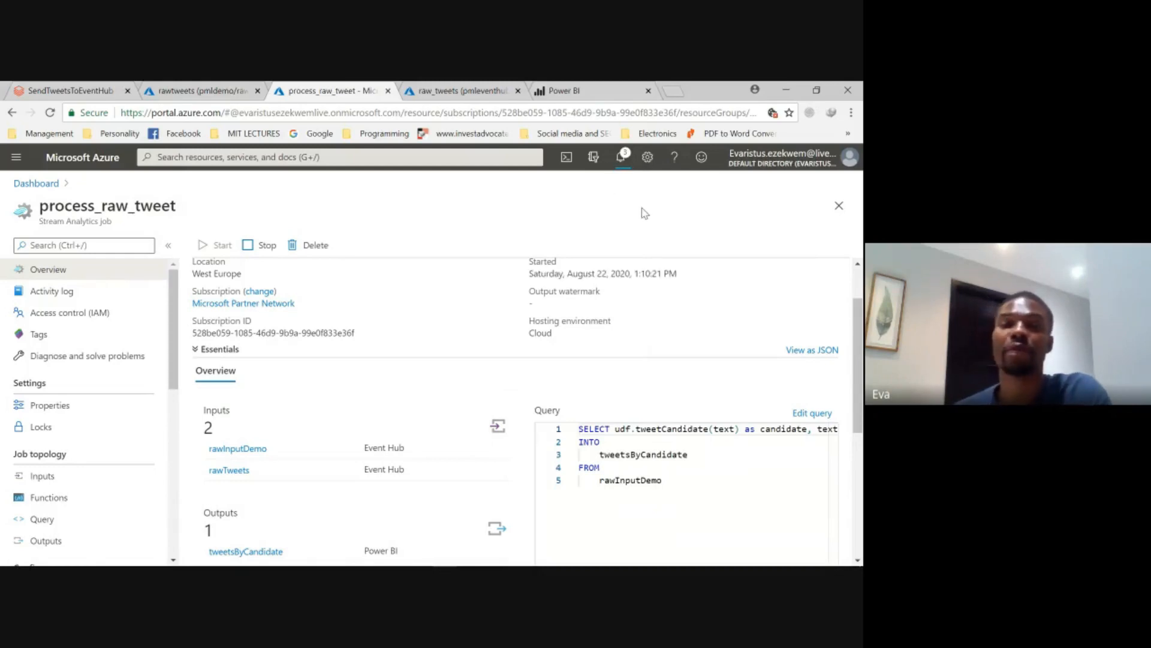
{"action": "scroll", "coordinate": [663, 322], "scroll_direction": "up", "scroll_amount": 2}
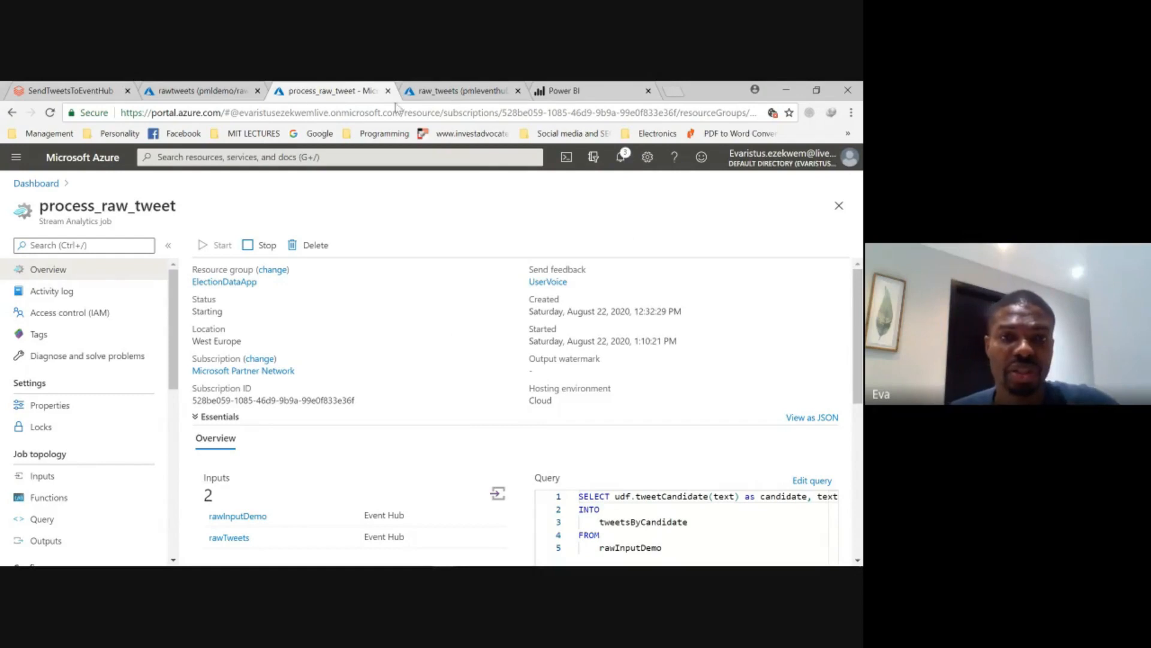
- Switch to the raw_tweets event hub's overview and show its metric charts for the last 1 day
{"action": "left_click", "coordinate": [438, 96]}
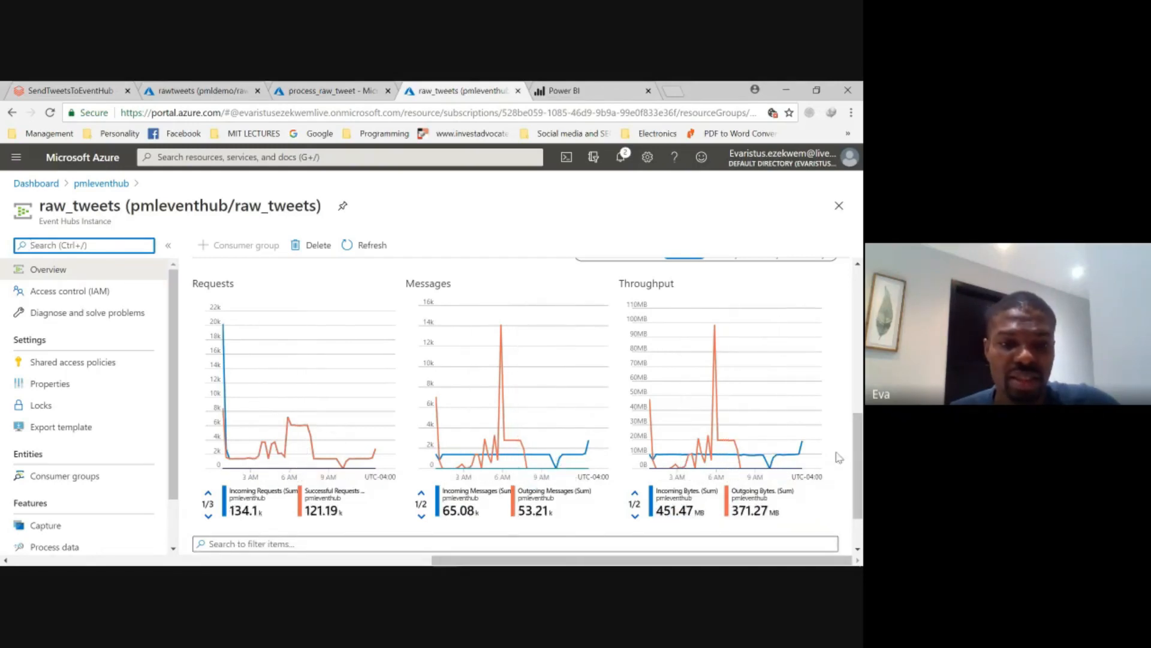
{"action": "scroll", "coordinate": [776, 437], "scroll_direction": "up", "scroll_amount": 5}
{"action": "scroll", "coordinate": [844, 497], "scroll_direction": "down", "scroll_amount": 1}
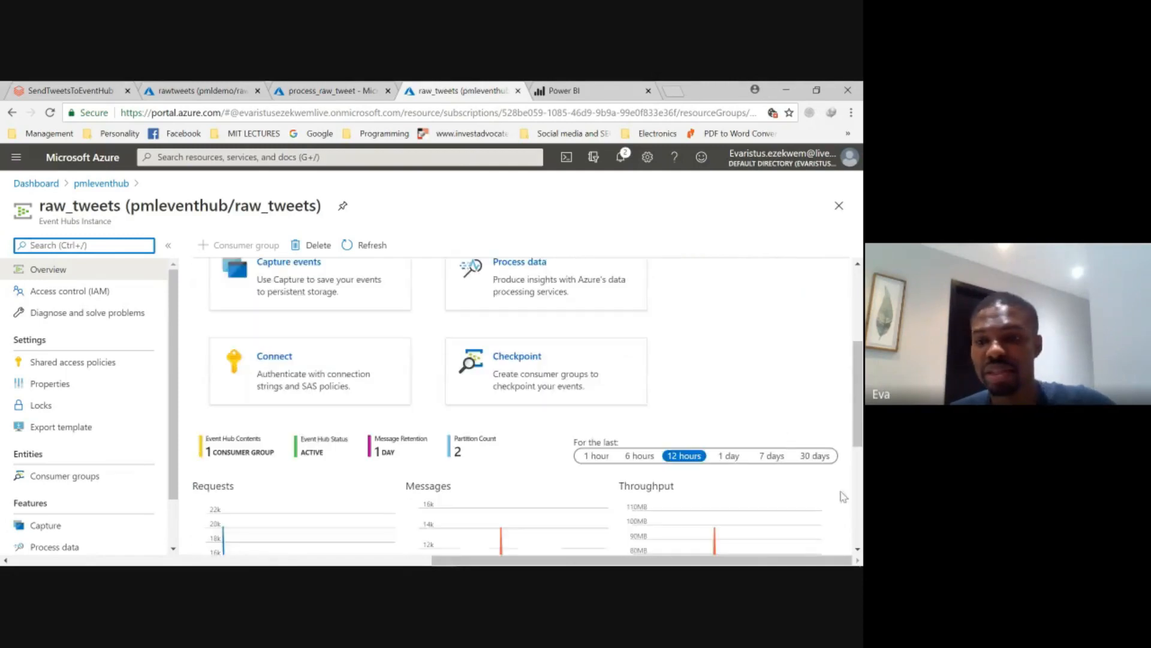
{"action": "left_click", "coordinate": [729, 457]}
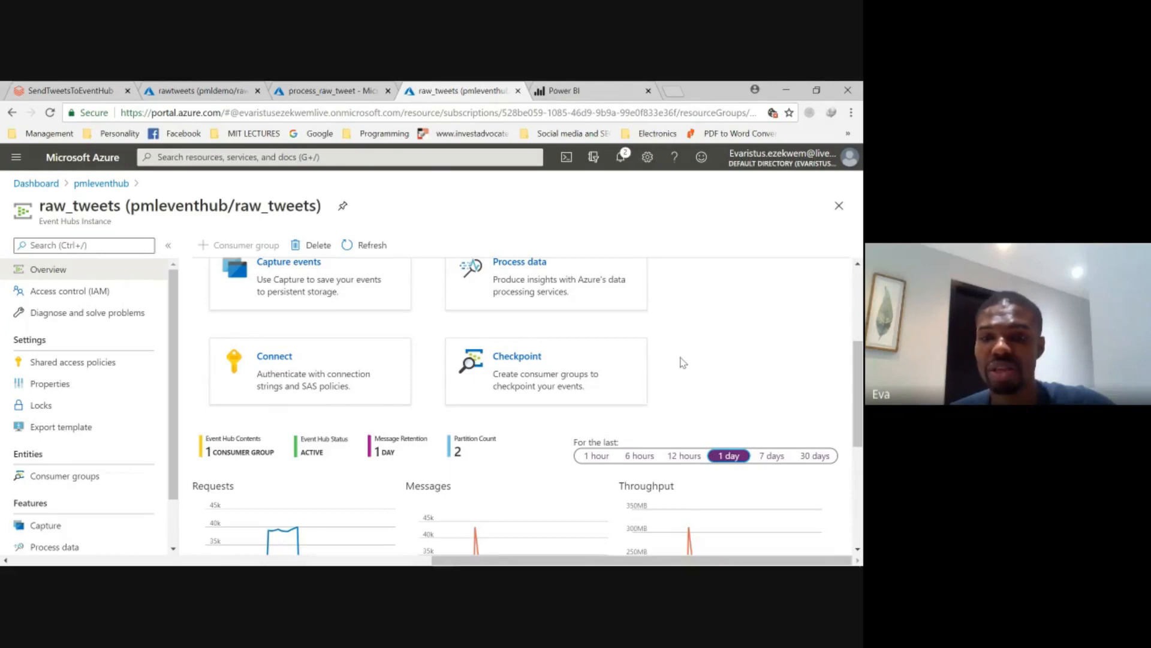
- Examine the raw_tweets event hub's requests, messages and throughput charts
{"action": "scroll", "coordinate": [682, 362], "scroll_direction": "down", "scroll_amount": 4}
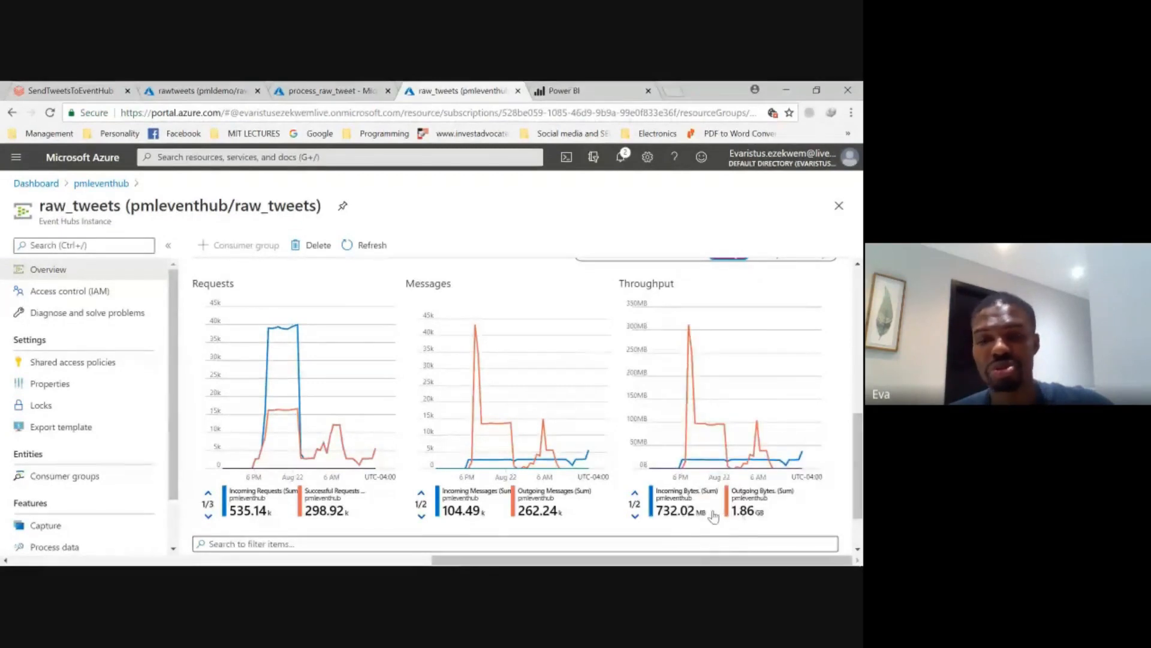
{"action": "scroll", "coordinate": [610, 399], "scroll_direction": "up", "scroll_amount": 6}
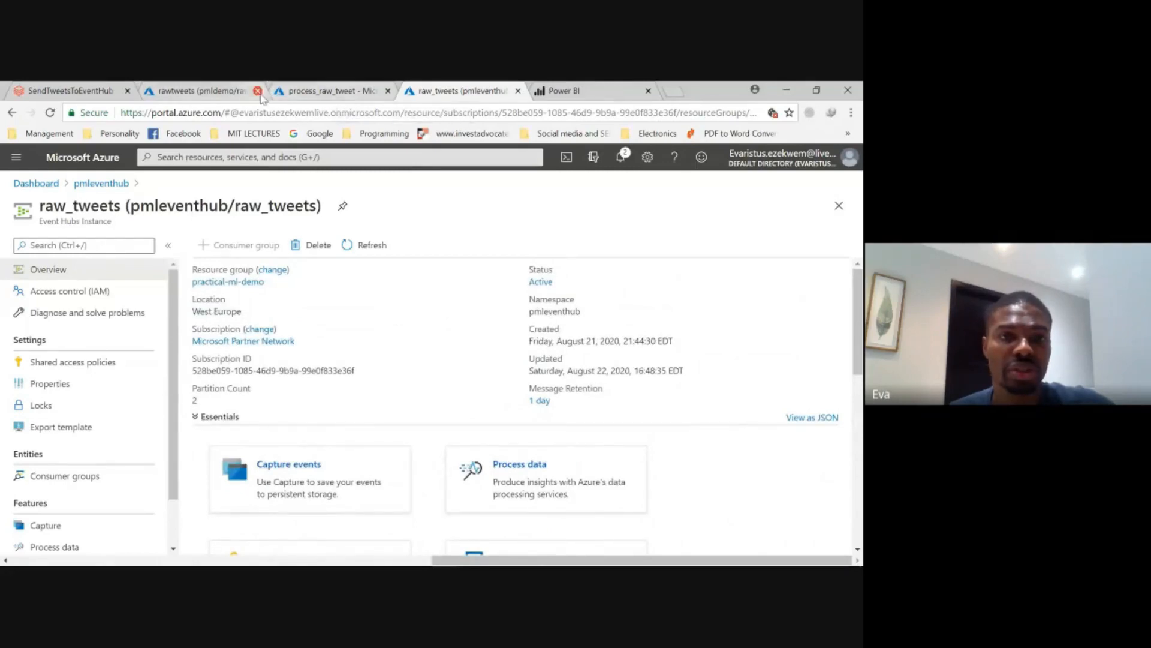
- Switch to the process_raw_tweet job, review its overview and open the troubleshooting guide for the job failure
{"action": "left_click", "coordinate": [288, 95]}
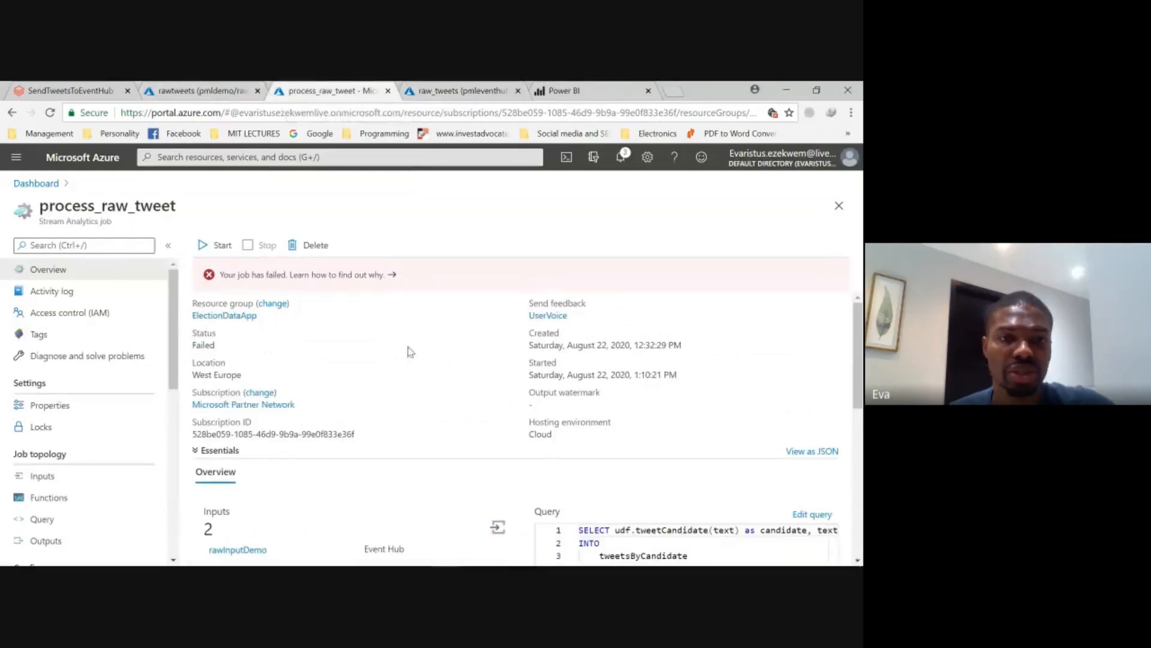
{"action": "scroll", "coordinate": [440, 388], "scroll_direction": "down", "scroll_amount": 5}
{"action": "scroll", "coordinate": [441, 388], "scroll_direction": "up", "scroll_amount": 2}
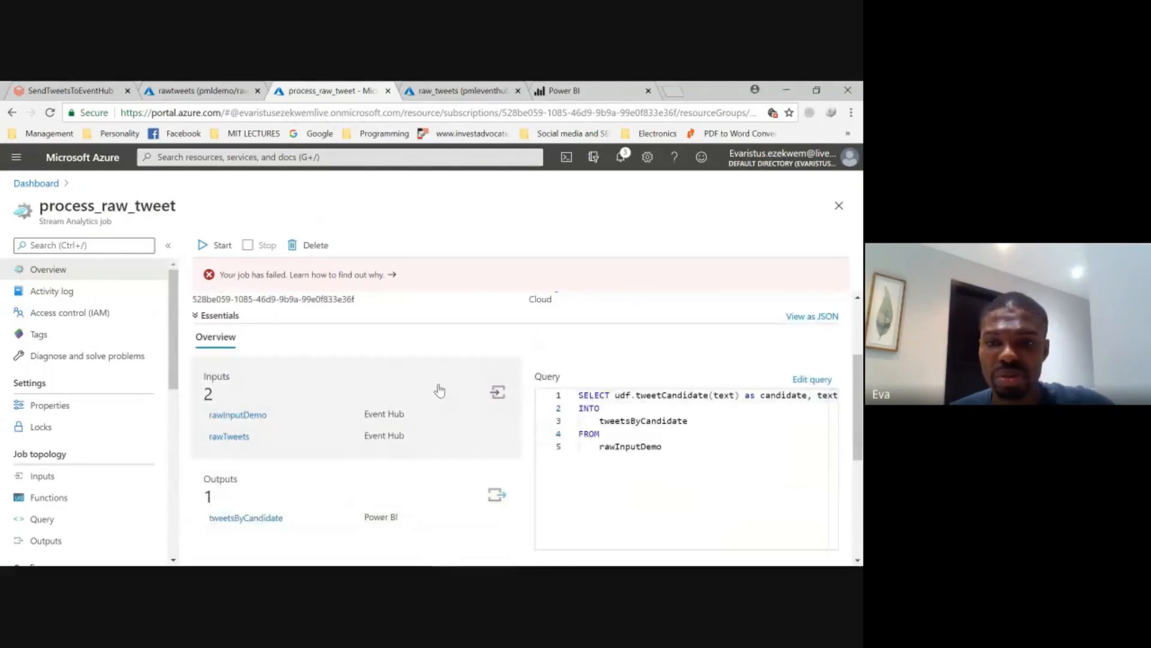
{"action": "scroll", "coordinate": [440, 390], "scroll_direction": "up", "scroll_amount": 2}
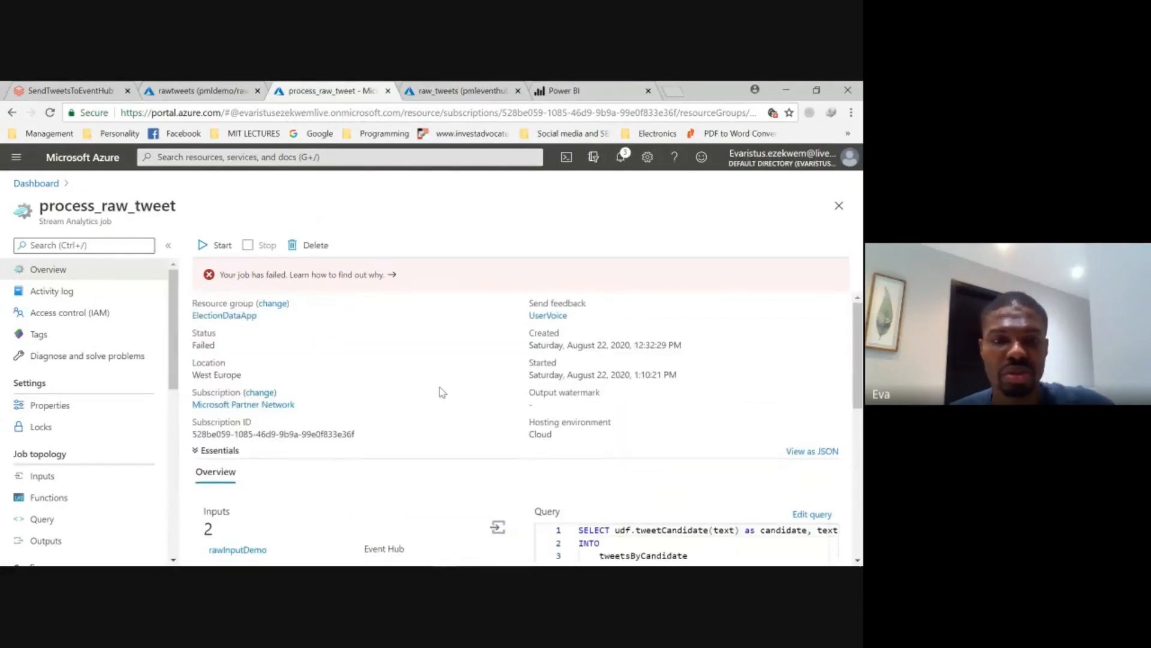
{"action": "left_click", "coordinate": [380, 276]}
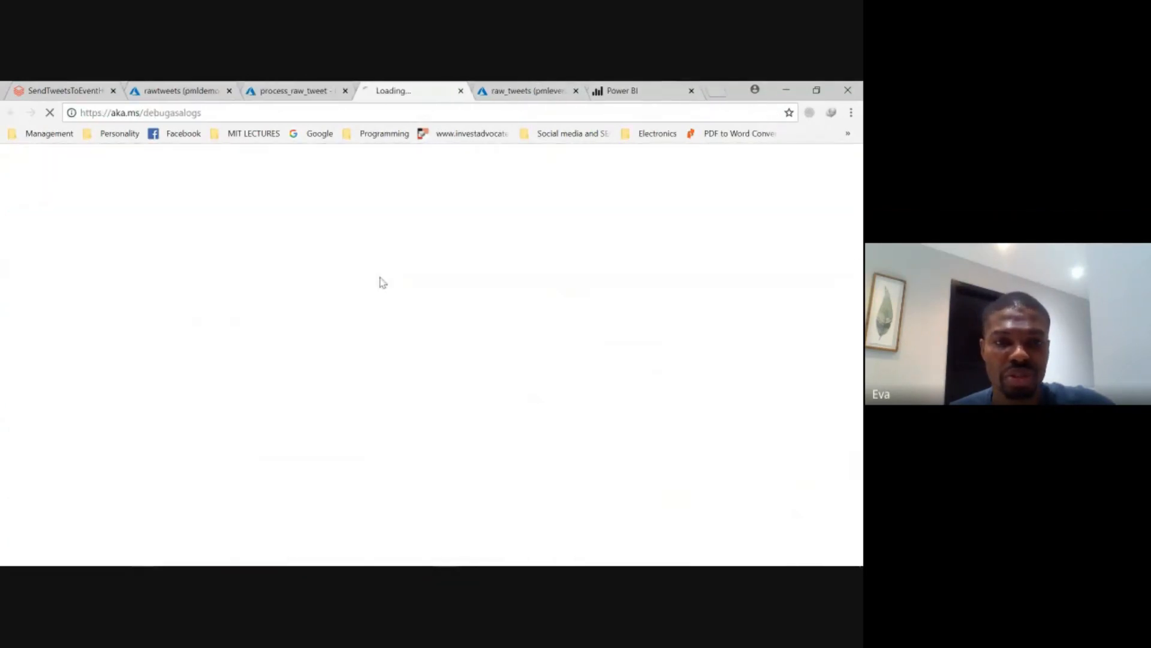
{"action": "left_click", "coordinate": [274, 94]}
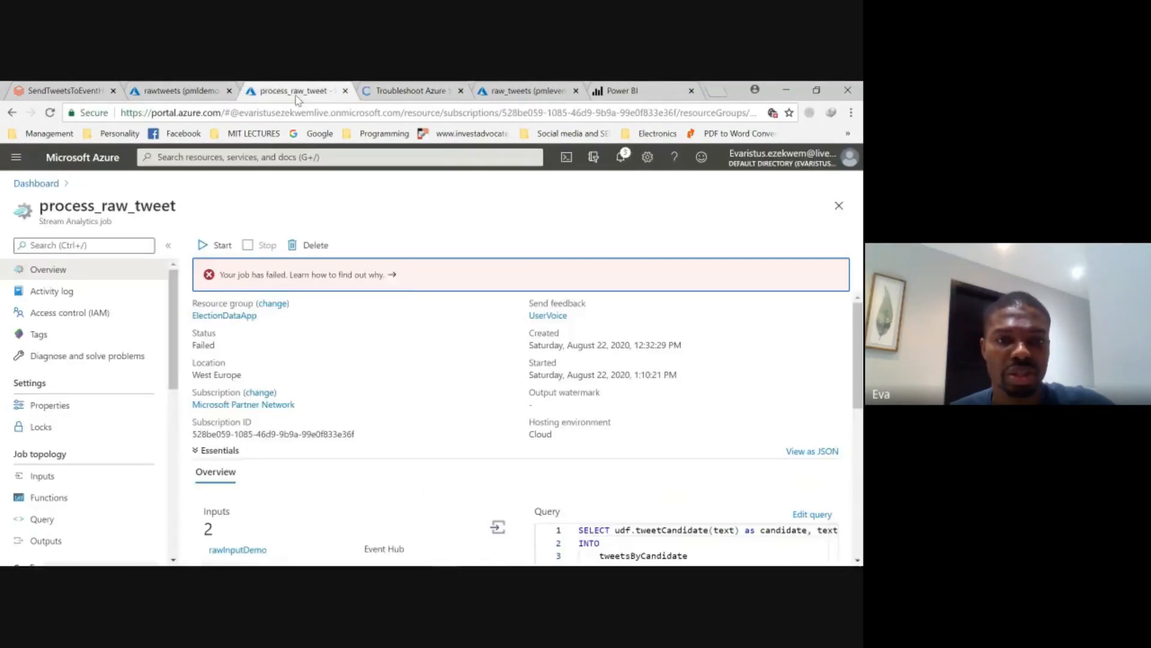
- Delete the rawTweets input from the process_raw_tweet job
{"action": "scroll", "coordinate": [385, 417], "scroll_direction": "down", "scroll_amount": 3}
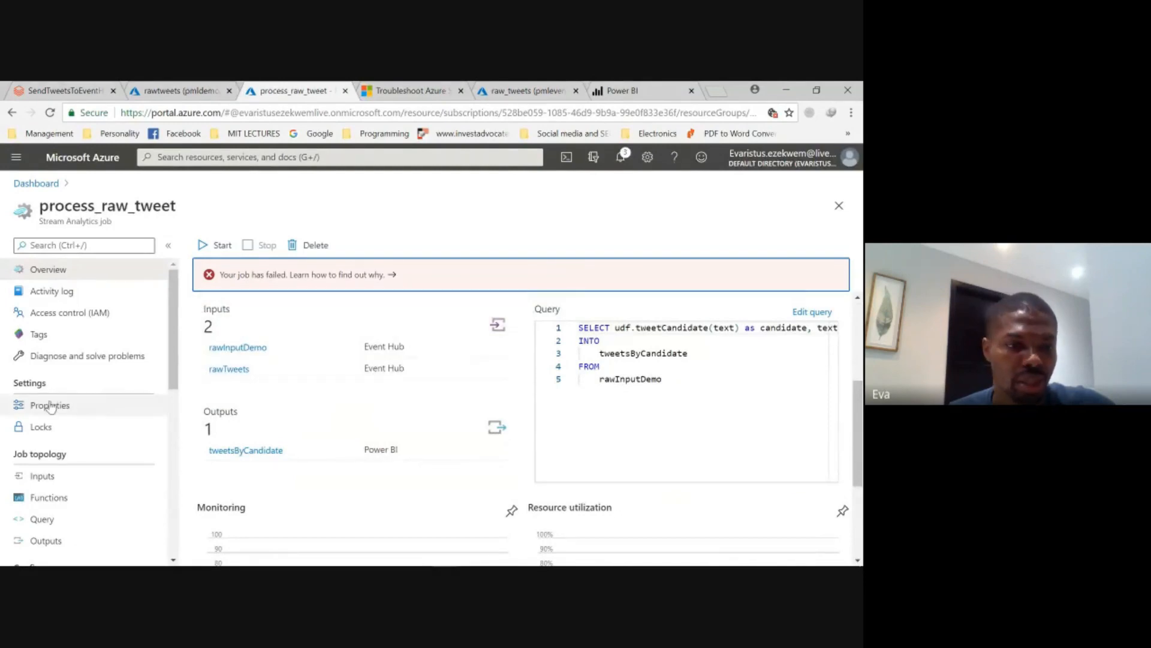
{"action": "left_click", "coordinate": [90, 478]}
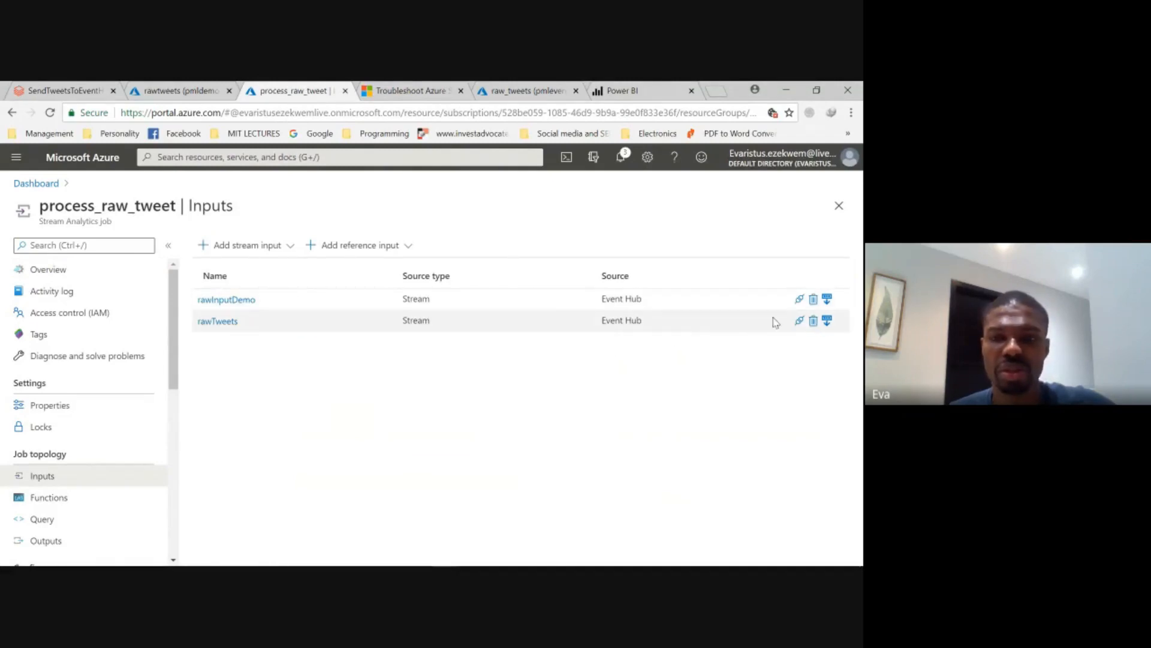
{"action": "left_click", "coordinate": [814, 322]}
{"action": "left_click", "coordinate": [243, 328]}
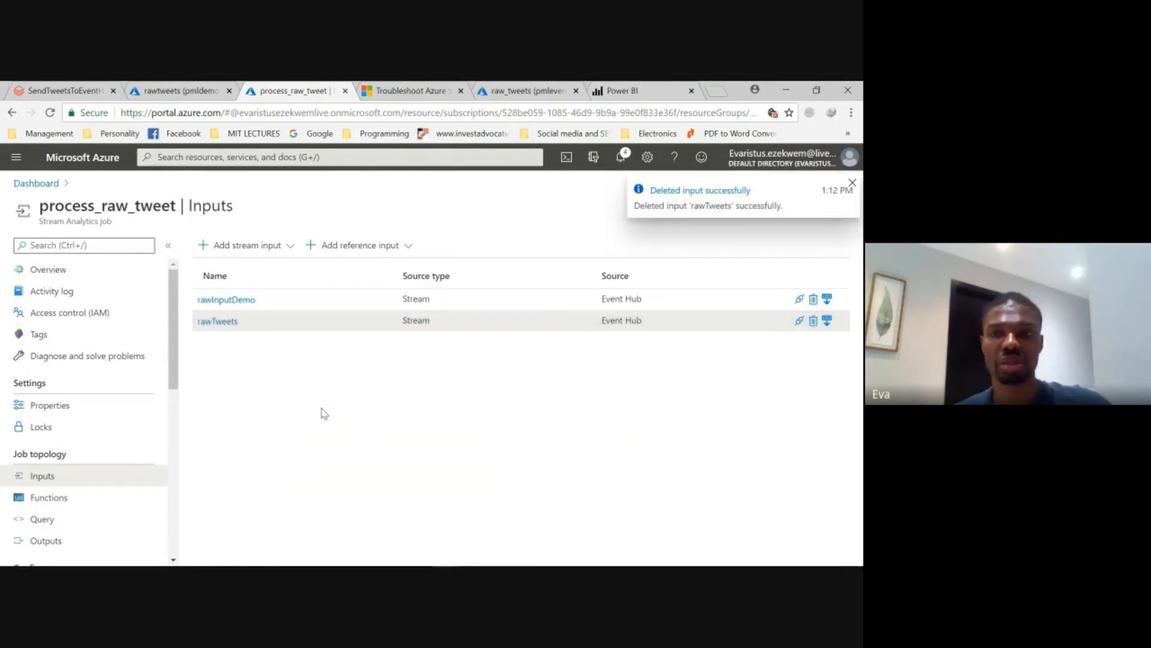
- Start the process_raw_tweet job again from its overview with the job output start time set to Now
{"action": "left_click", "coordinate": [42, 271]}
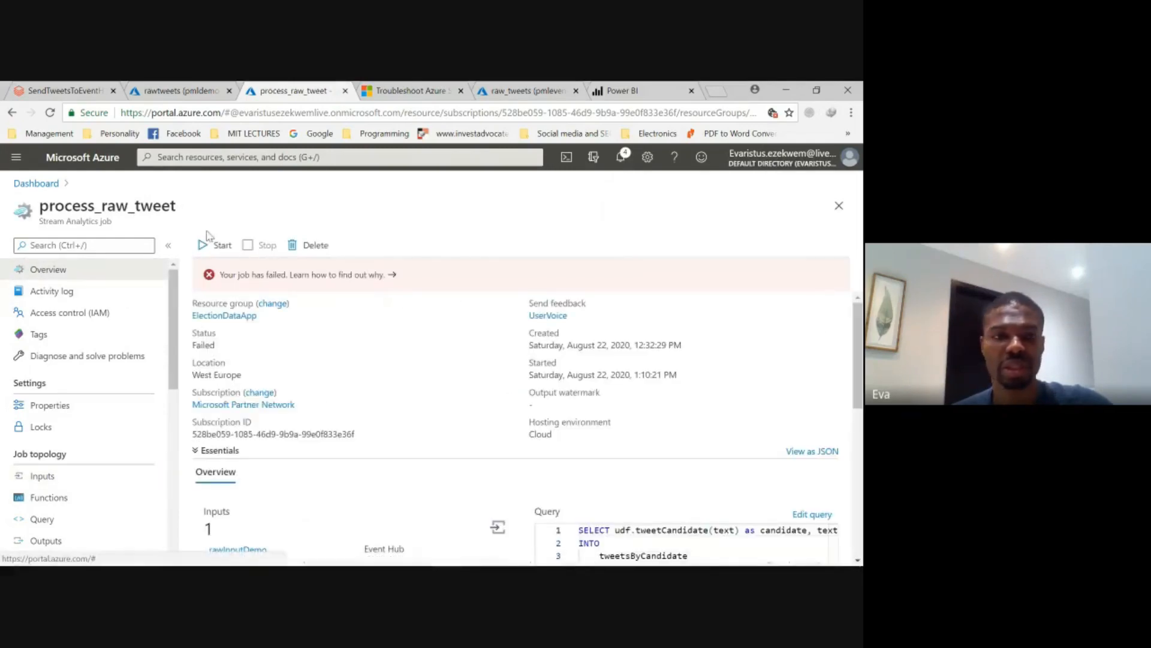
{"action": "left_click", "coordinate": [205, 247]}
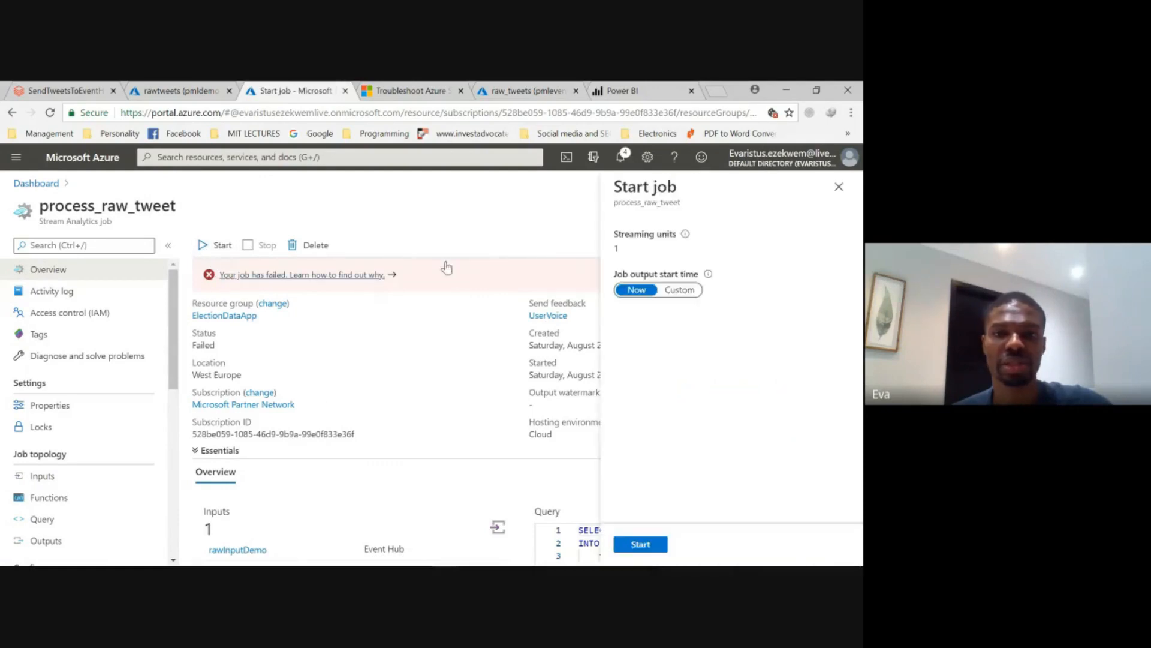
{"action": "left_click", "coordinate": [641, 543]}
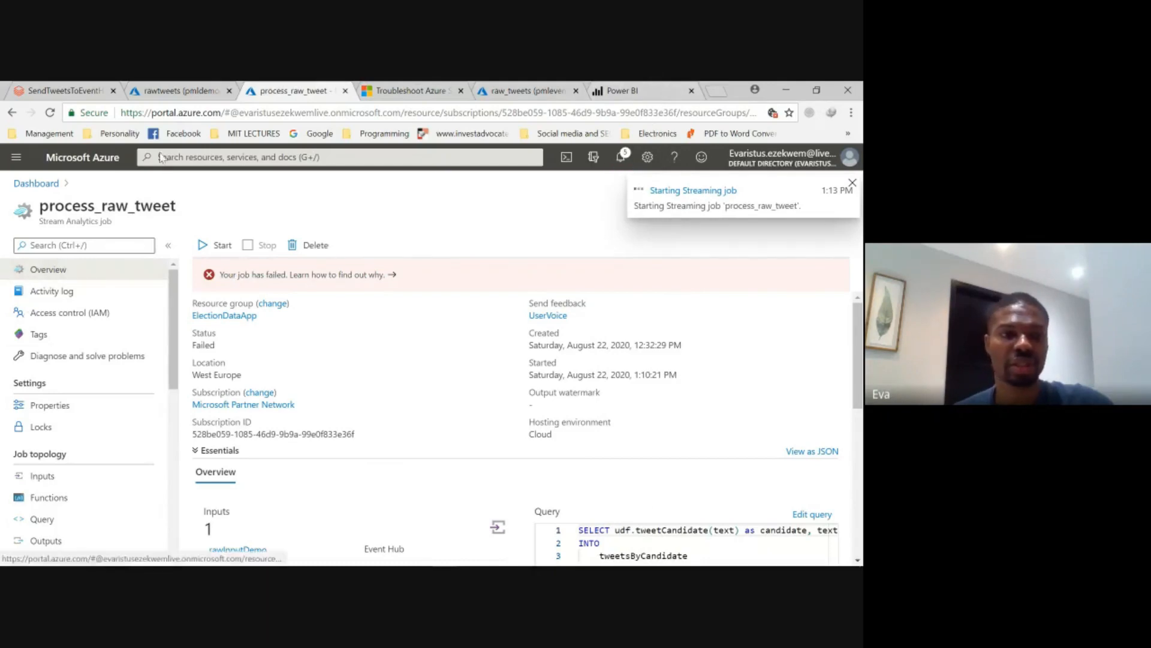
- Glance at the rawtweets event hub's charts, then switch to Power BI and open the Tweet Summary Report in the Election Sentiments workspace
{"action": "left_click", "coordinate": [210, 96]}
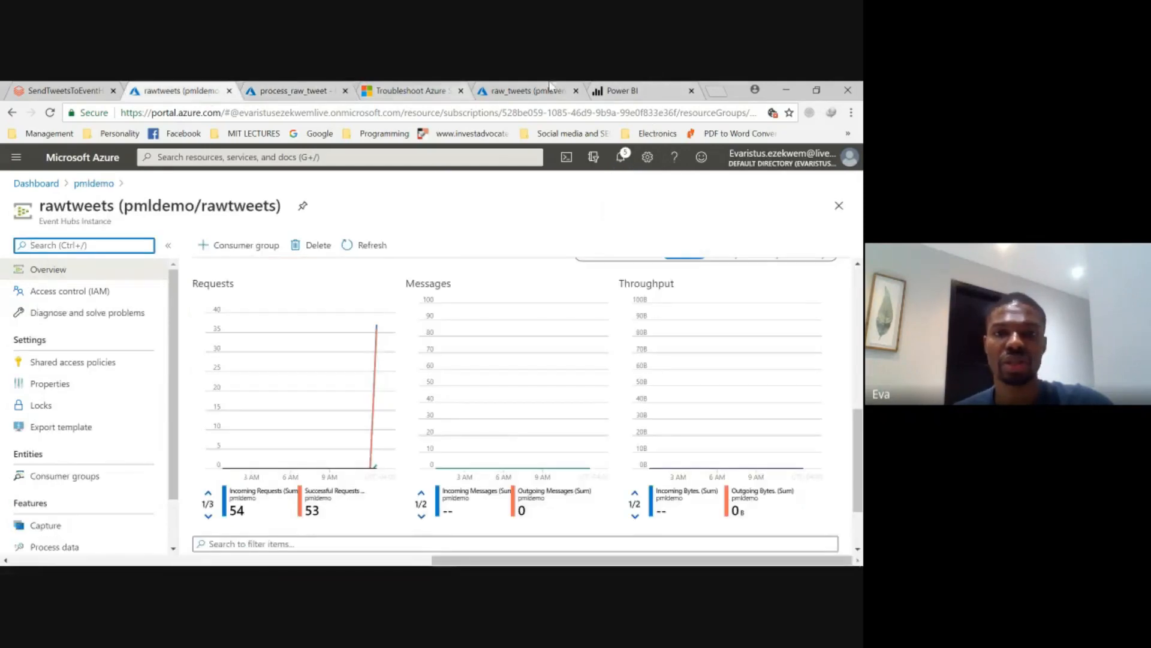
{"action": "left_click", "coordinate": [615, 93]}
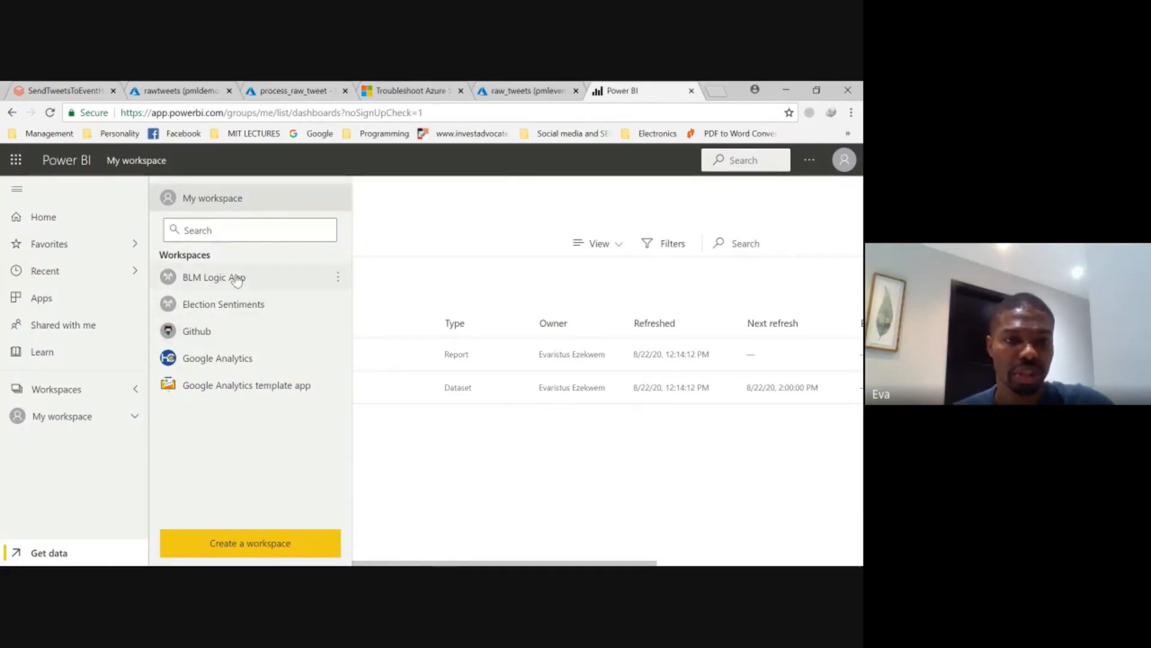
{"action": "left_click", "coordinate": [233, 309]}
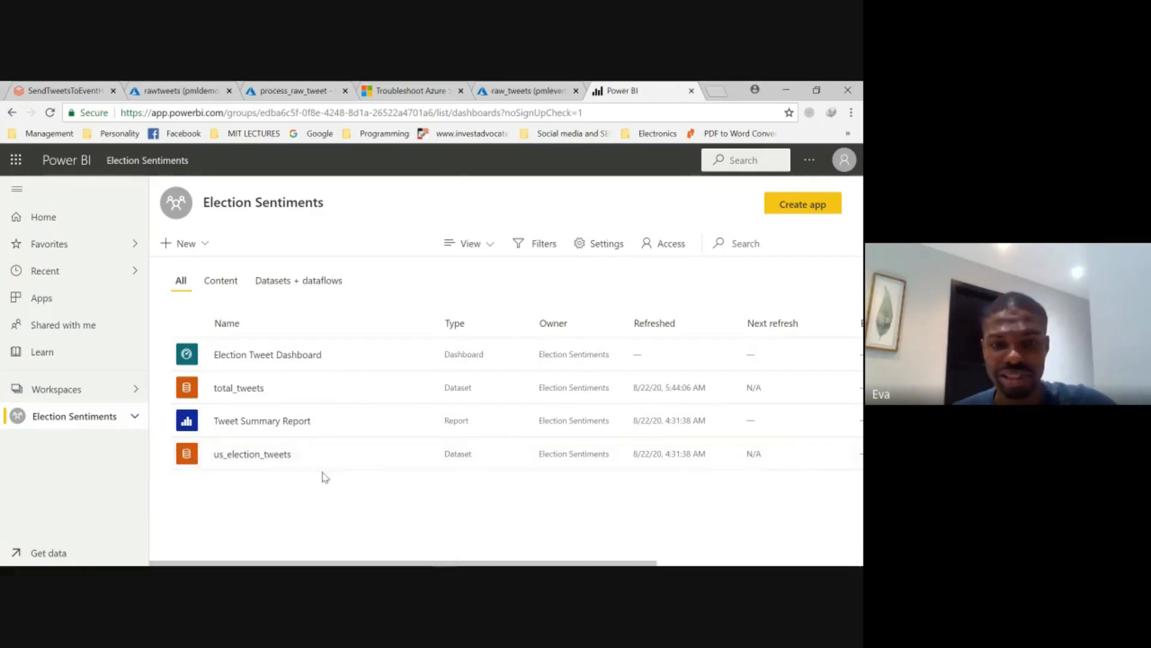
{"action": "left_click", "coordinate": [244, 423]}
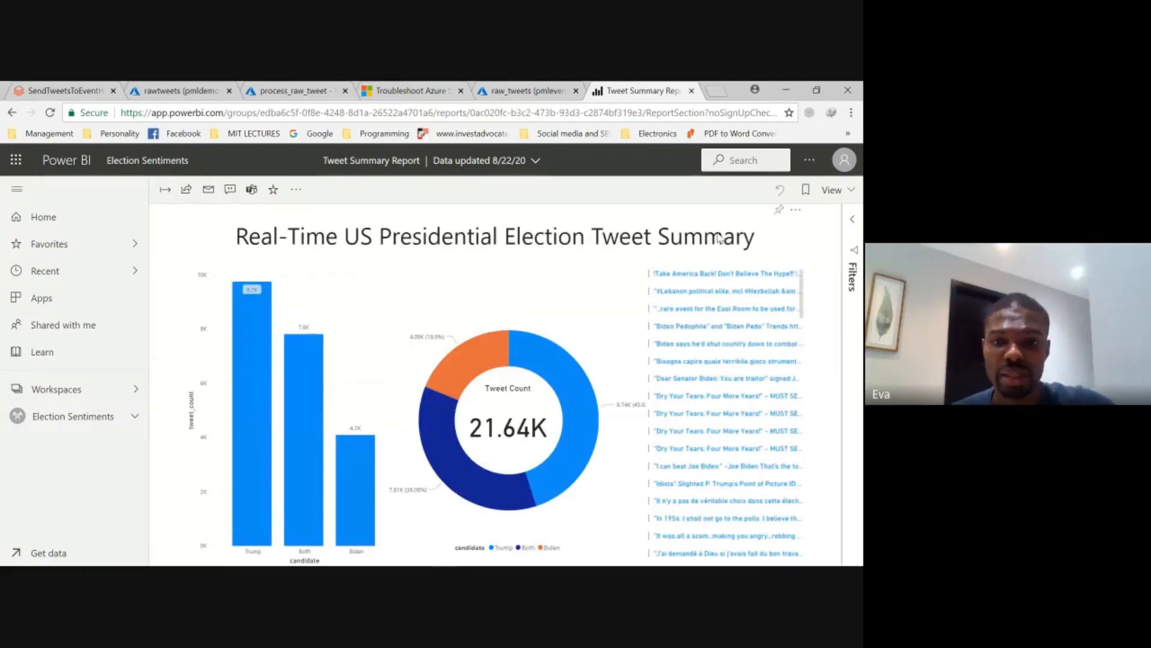
- Refresh the Tweet Summary Report
{"action": "left_click", "coordinate": [795, 211]}
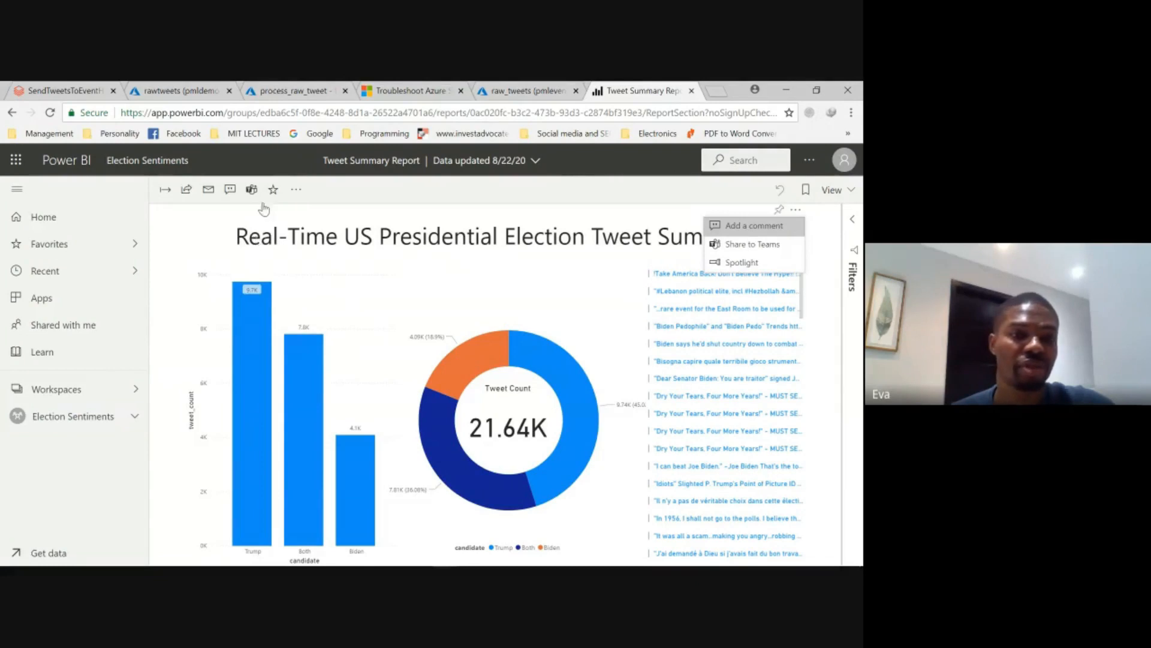
{"action": "left_click", "coordinate": [296, 190]}
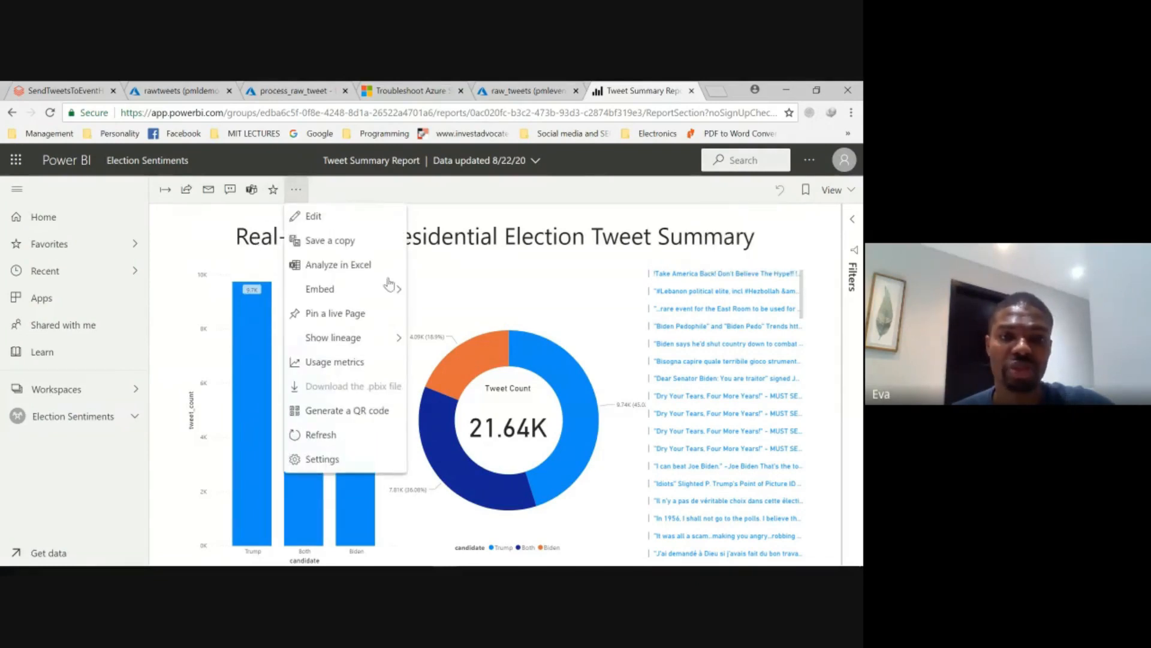
{"action": "left_click", "coordinate": [339, 435]}
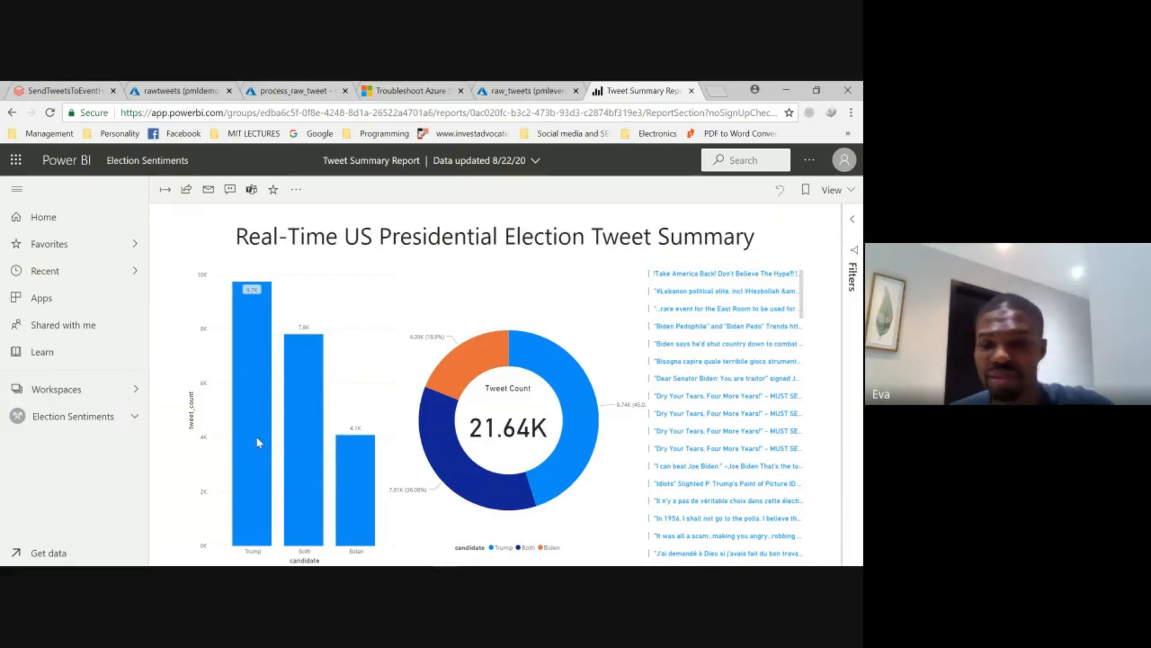
- Highlight only Trump's tweets across the report using the tweet_count by candidate bar chart
{"action": "mouse_move", "coordinate": [257, 437]}
{"action": "left_click", "coordinate": [257, 403]}
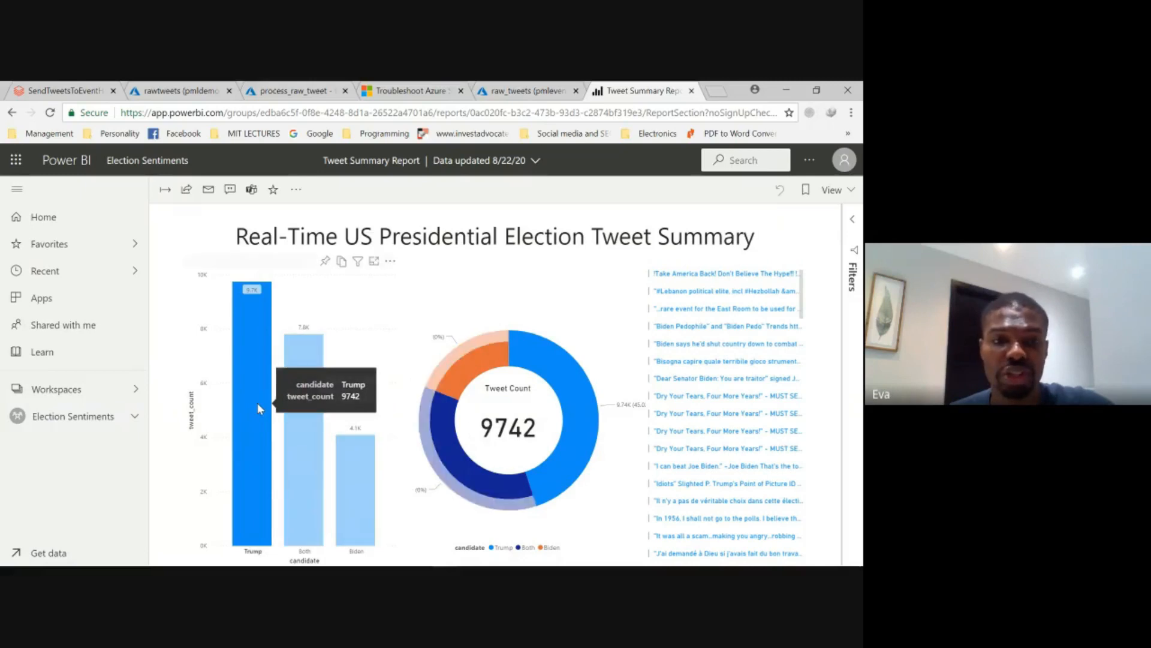